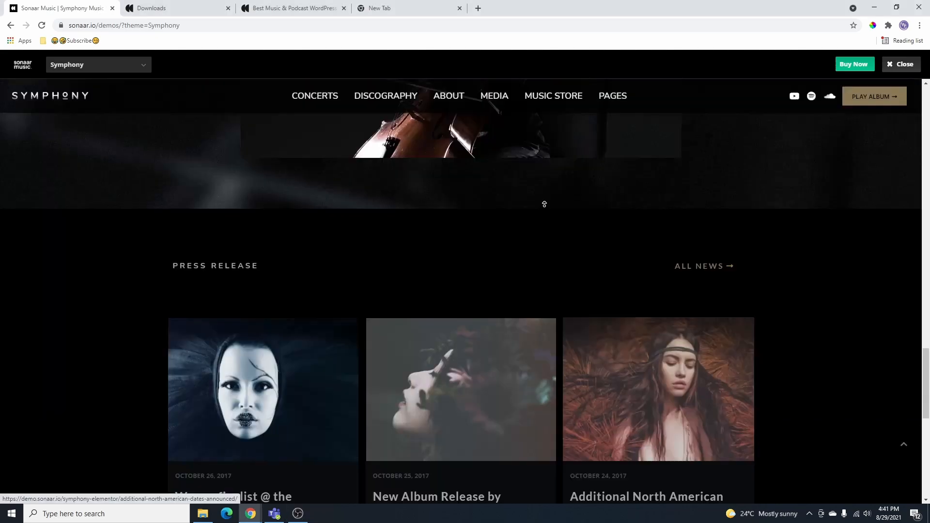
- Switch the Sonaar demo preview from Symphony to the Podcastr demo
scroll(542, 204, "up", 20)
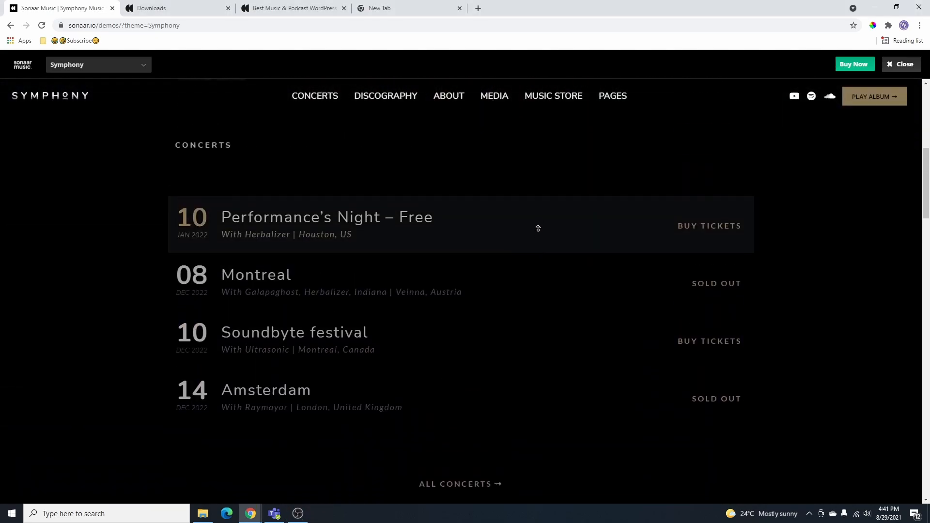
scroll(538, 229, "up", 9)
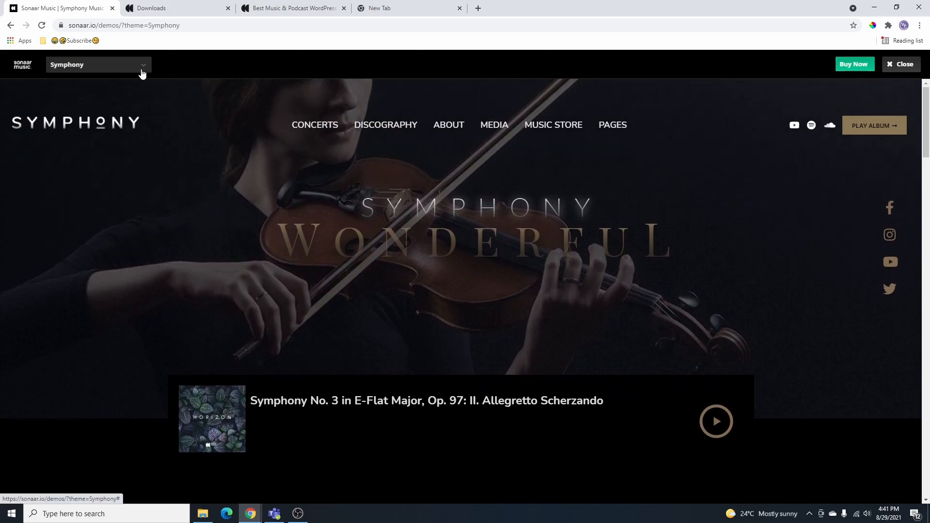
left_click(124, 68)
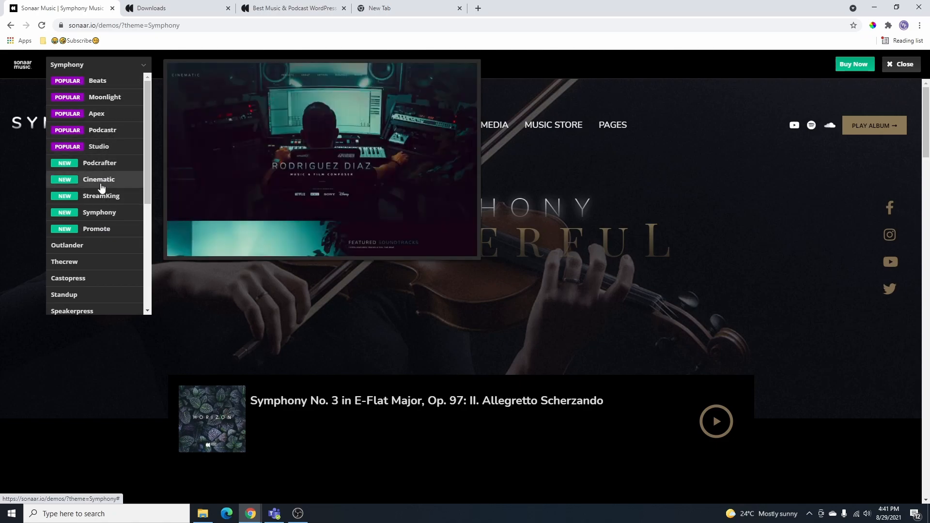
left_click(96, 133)
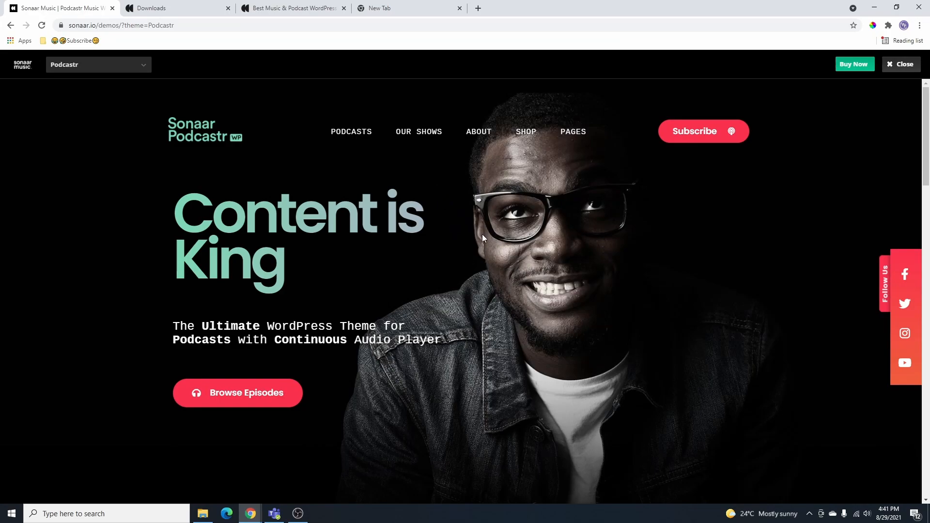
- Browse the Podcastr demo, open and close its Subscribe panel, then play and pause Episode 04
scroll(492, 321, "down", 4)
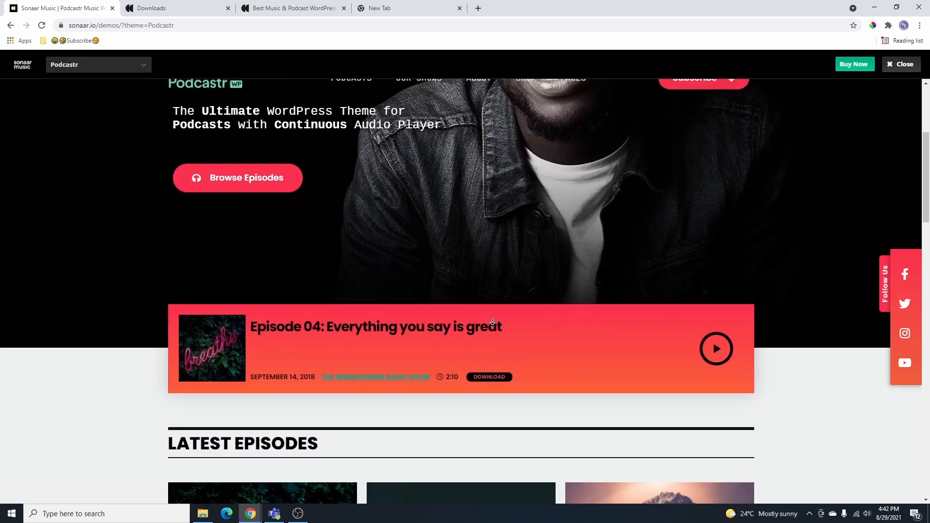
scroll(493, 321, "down", 8)
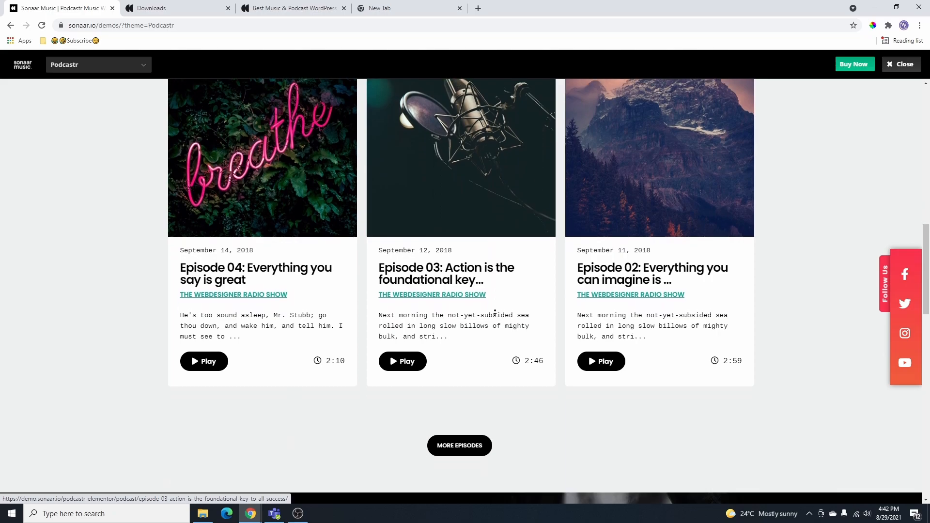
scroll(495, 312, "down", 4)
scroll(523, 270, "up", 9)
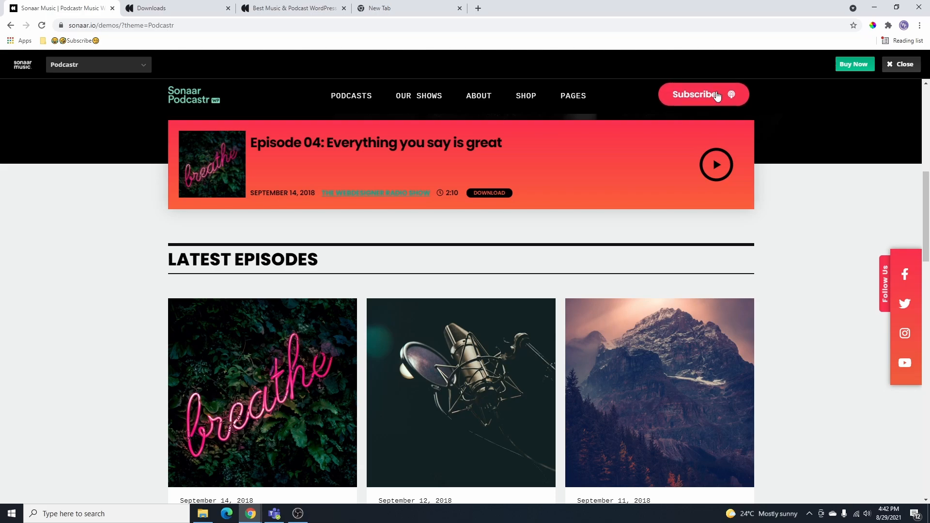
left_click(717, 96)
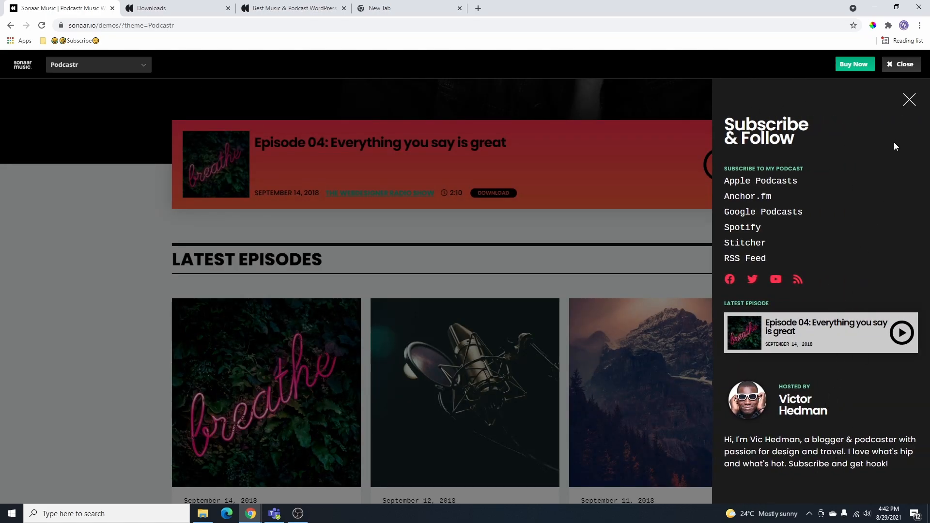
left_click(630, 235)
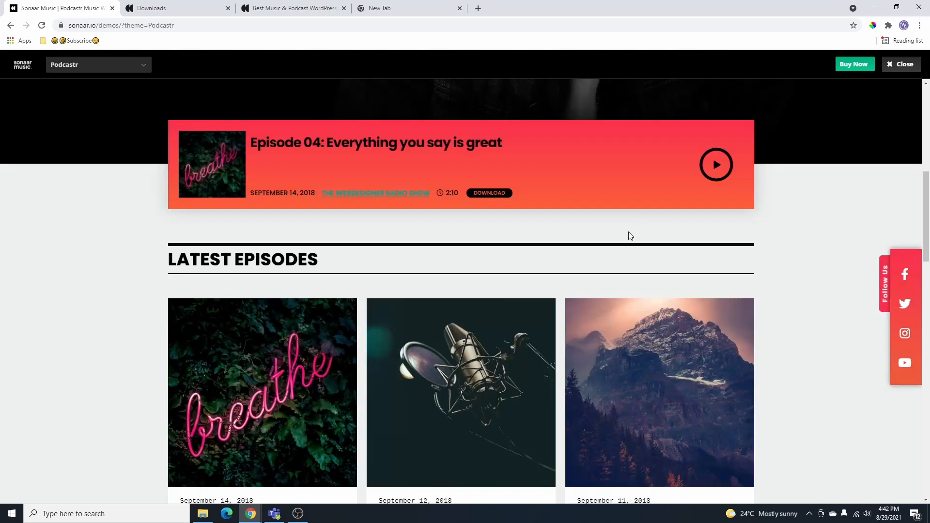
left_click(717, 173)
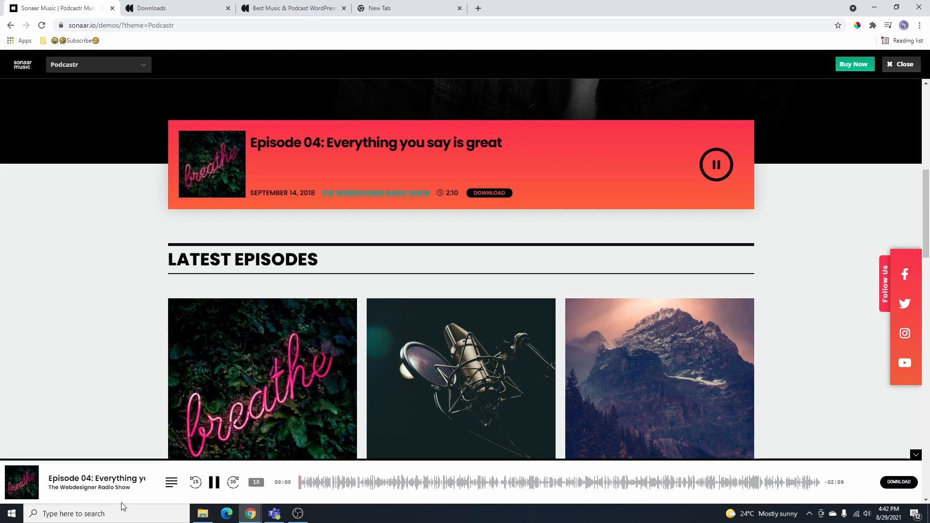
left_click(214, 482)
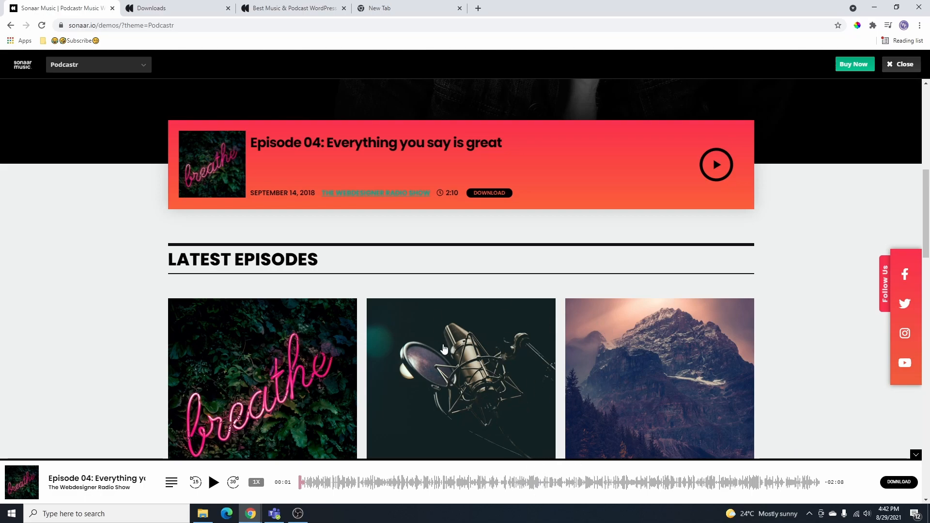
- Open PAGES > CONTACT > Example 1 and scroll through its Say Hello form
scroll(453, 456, "up", 5)
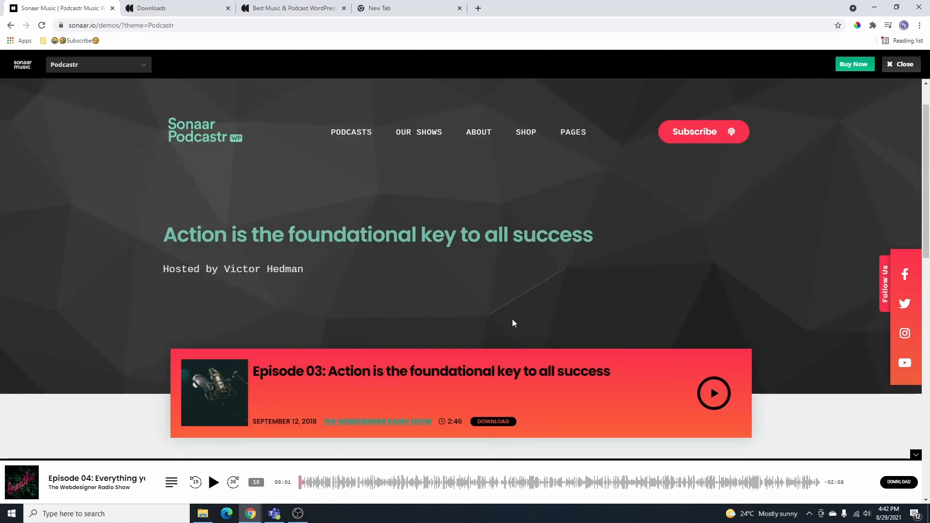
mouse_move(575, 145)
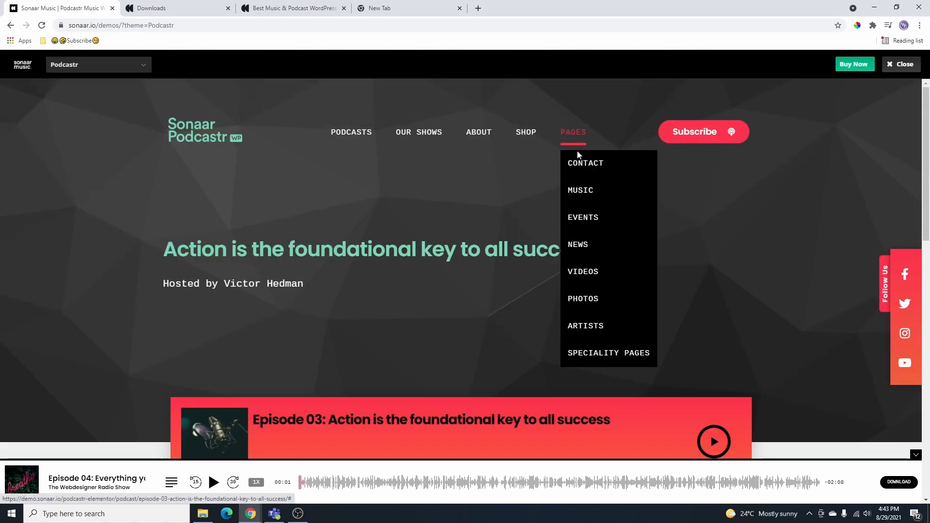
mouse_move(587, 170)
left_click(690, 163)
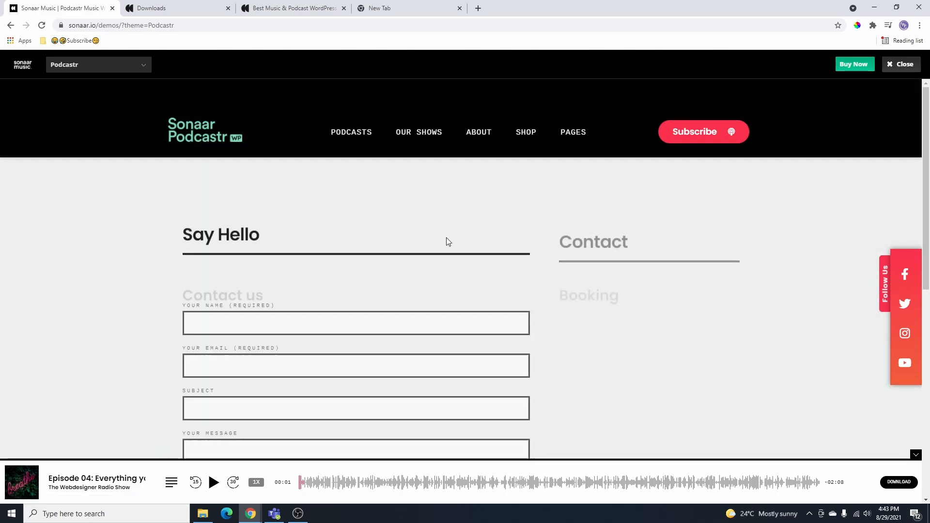
scroll(550, 266, "down", 3)
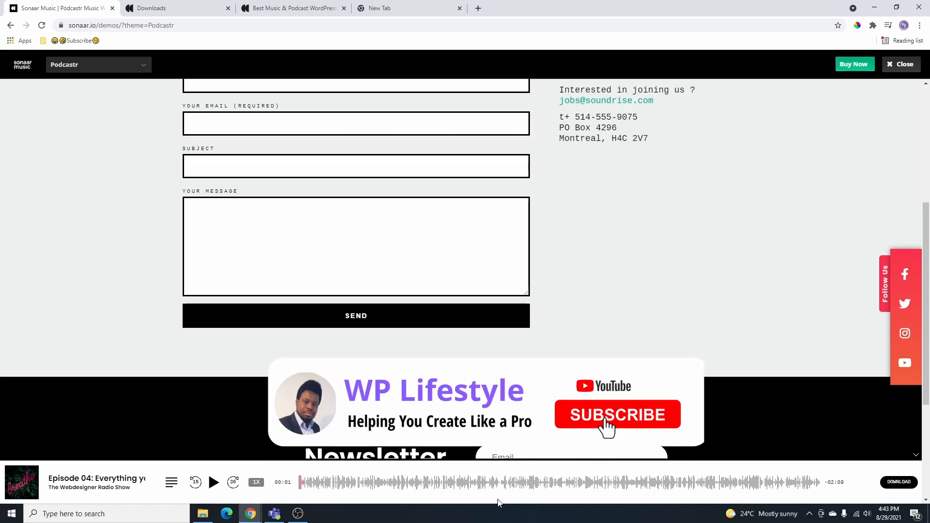
scroll(514, 312, "up", 2)
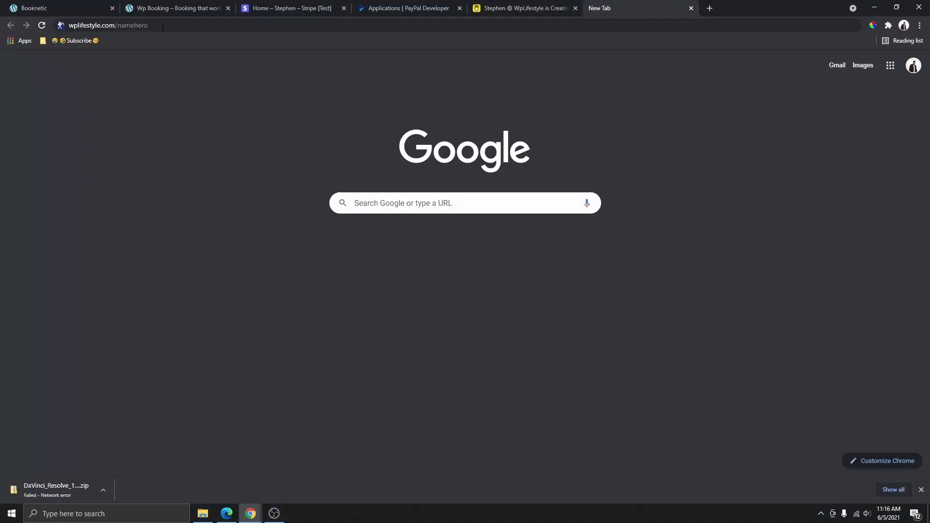
- Go to wplifestyle.com/namehero and jump to NameHero's web hosting plans with Get Started Now
left_click(165, 25)
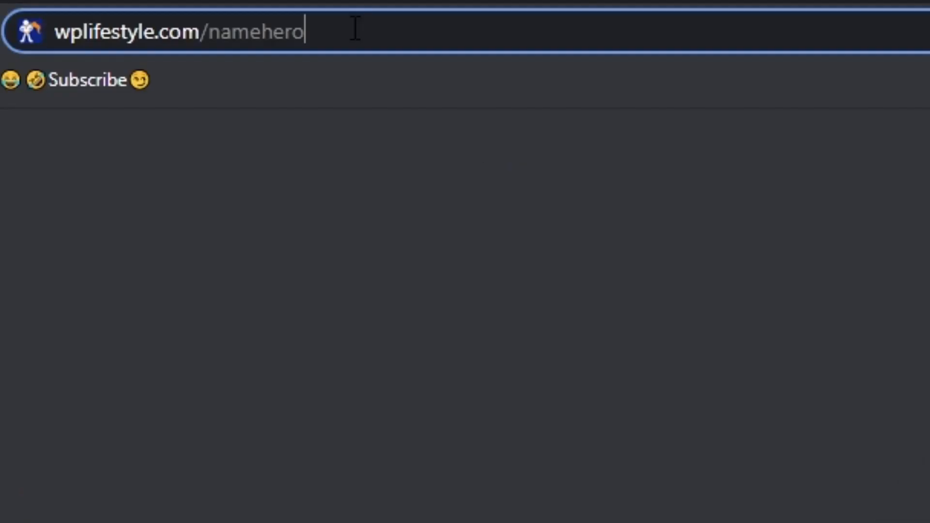
left_click(359, 30)
left_click_drag(362, 30, 55, 46)
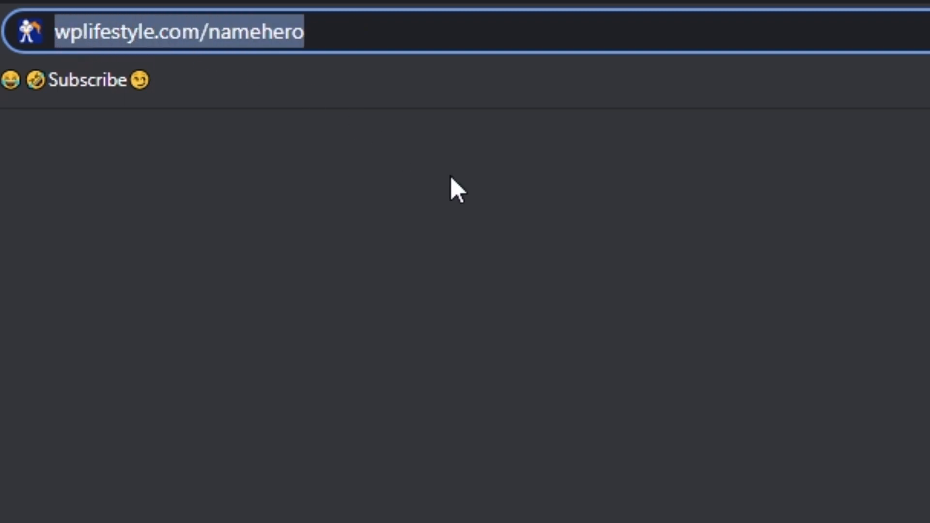
left_click(367, 31)
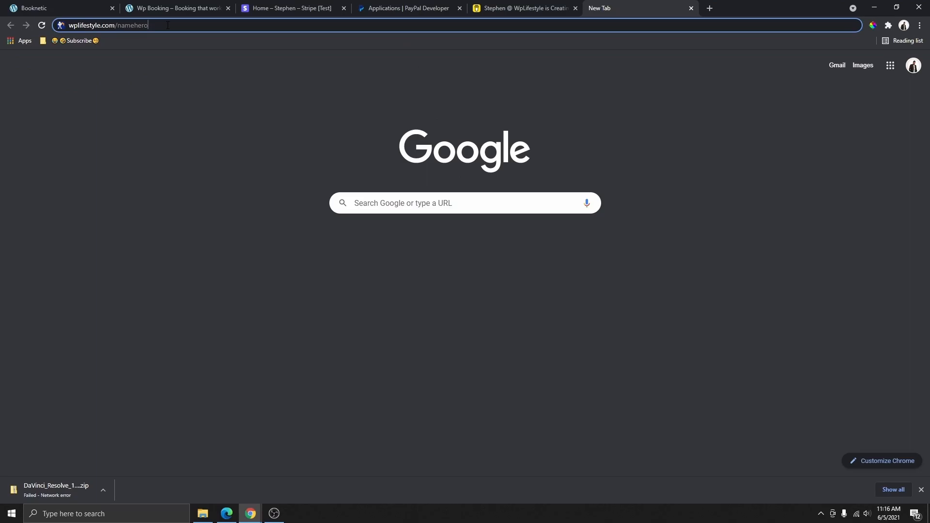
key("Return")
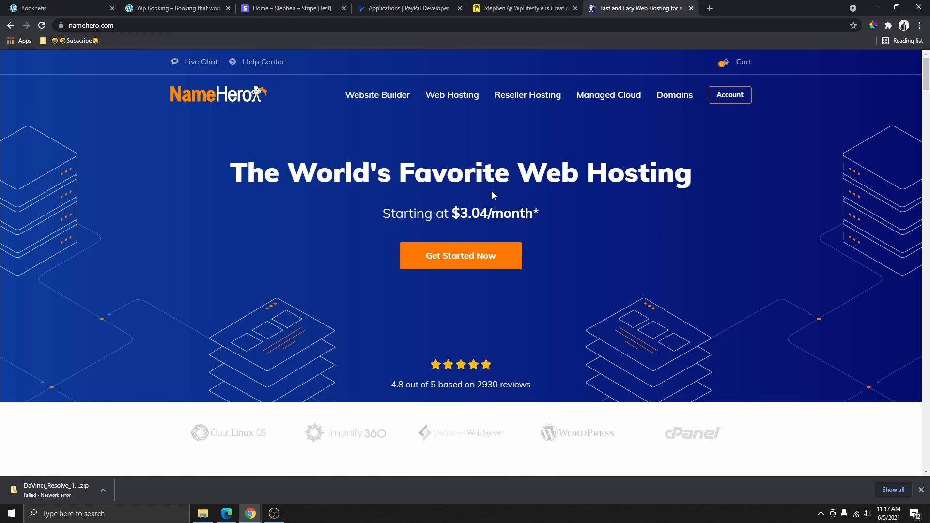
left_click(462, 257)
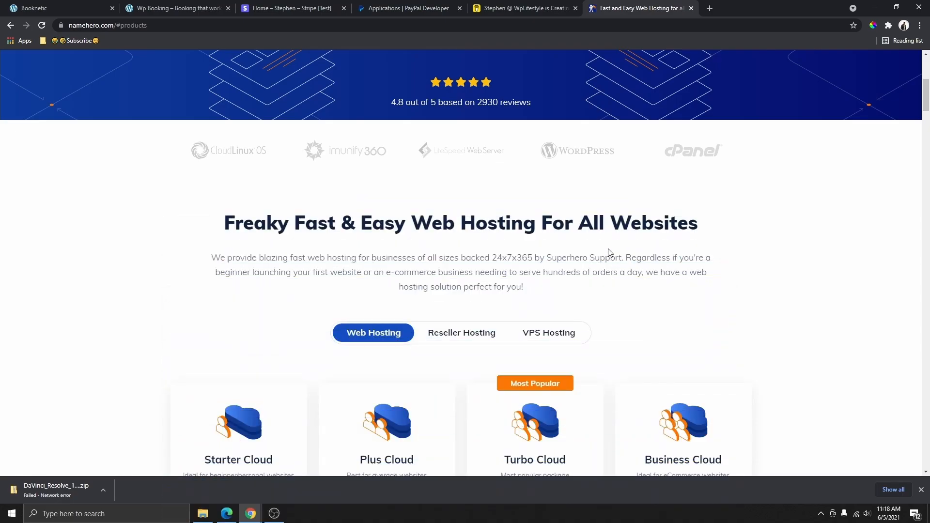
- Scroll through the cloud hosting pricing cards, comparing the Starter Cloud feature list
scroll(485, 289, "down", 2)
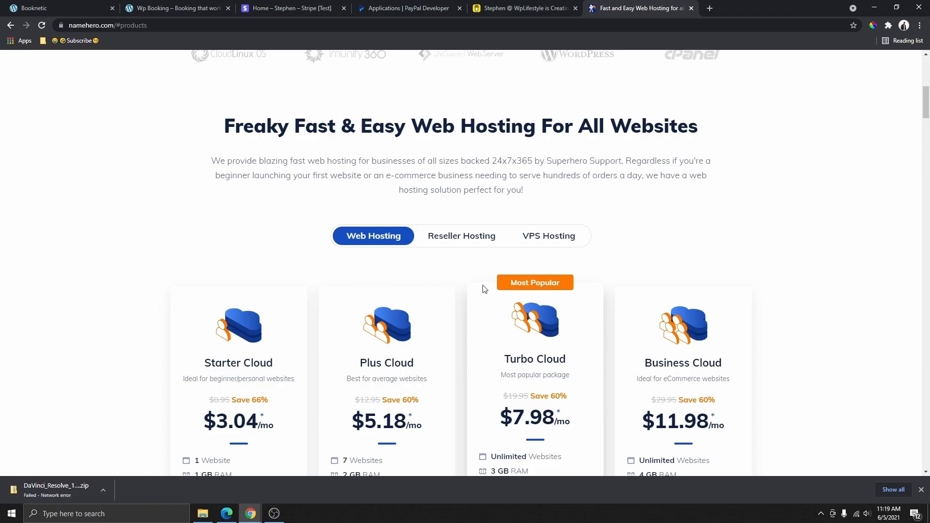
scroll(484, 289, "down", 3)
scroll(384, 295, "up", 1)
scroll(383, 293, "down", 1)
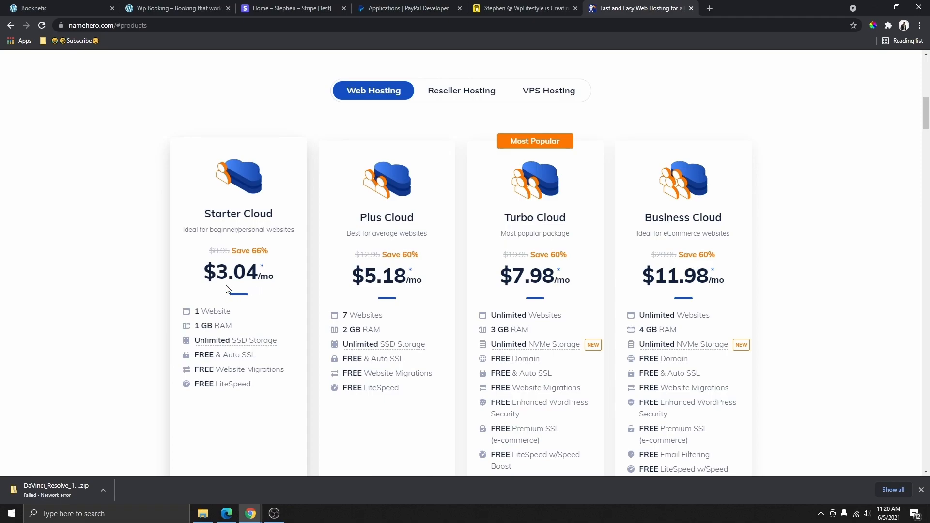
scroll(270, 277, "down", 1)
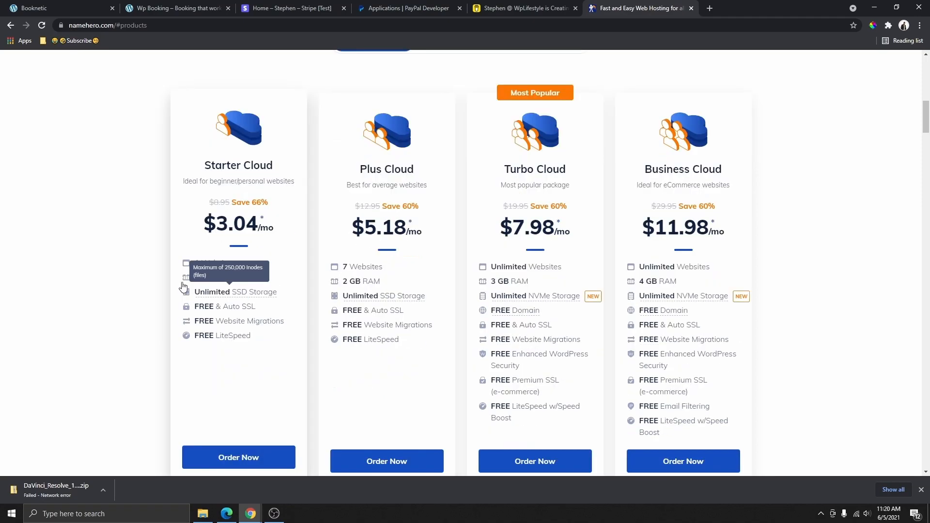
left_click_drag(264, 337, 233, 343)
left_click(209, 347)
left_click(270, 349)
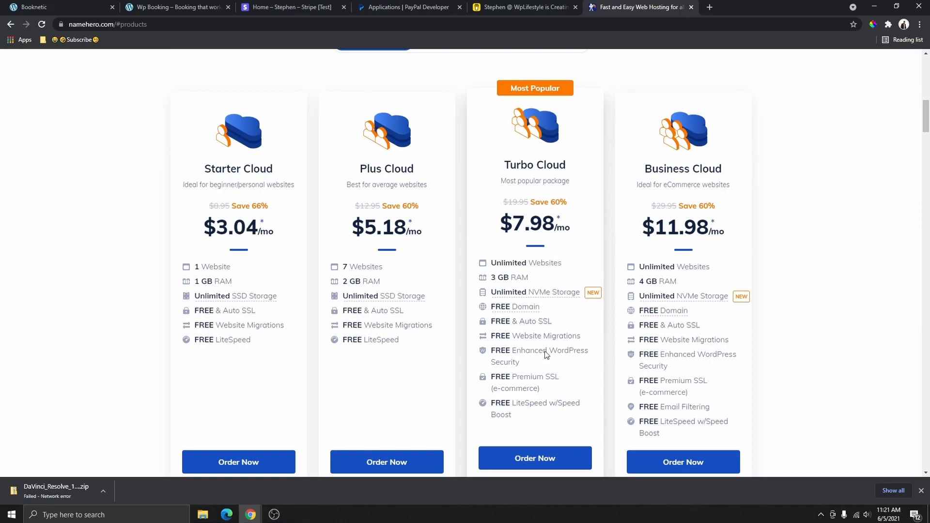
- Order the Turbo Cloud plan at $7.98/mo
scroll(544, 367, "down", 1)
scroll(537, 261, "up", 1)
scroll(536, 339, "down", 1)
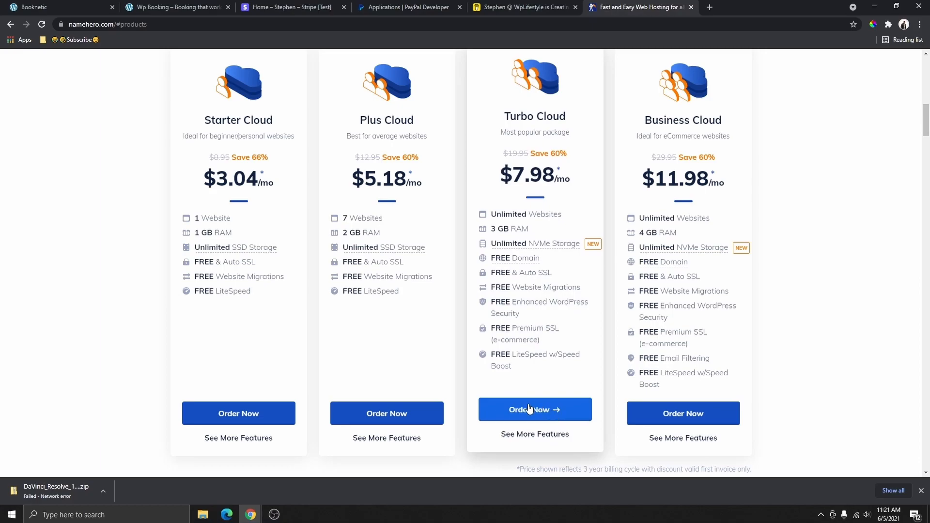
left_click(533, 409)
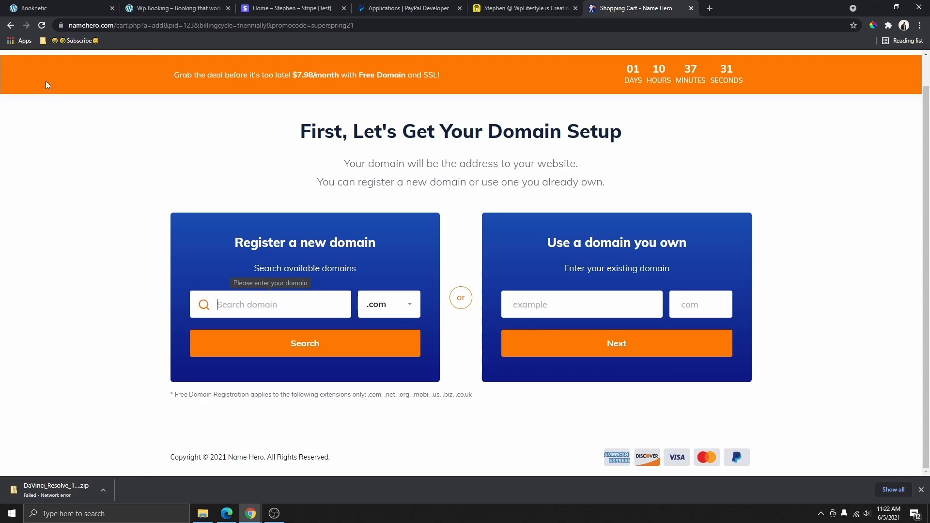
- Search the domain field for wplifestyle.com, which comes back unavailable with suggested alternatives
left_click_drag(69, 25, 111, 28)
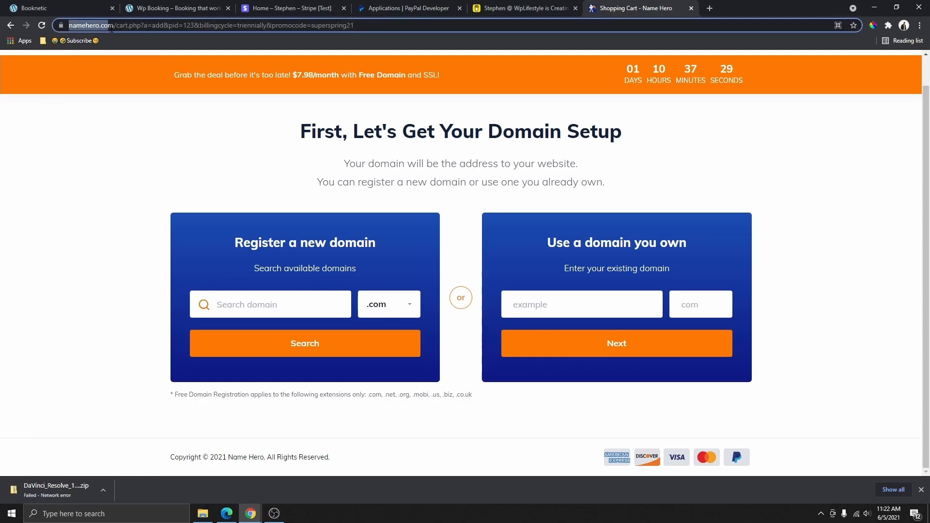
left_click(138, 189)
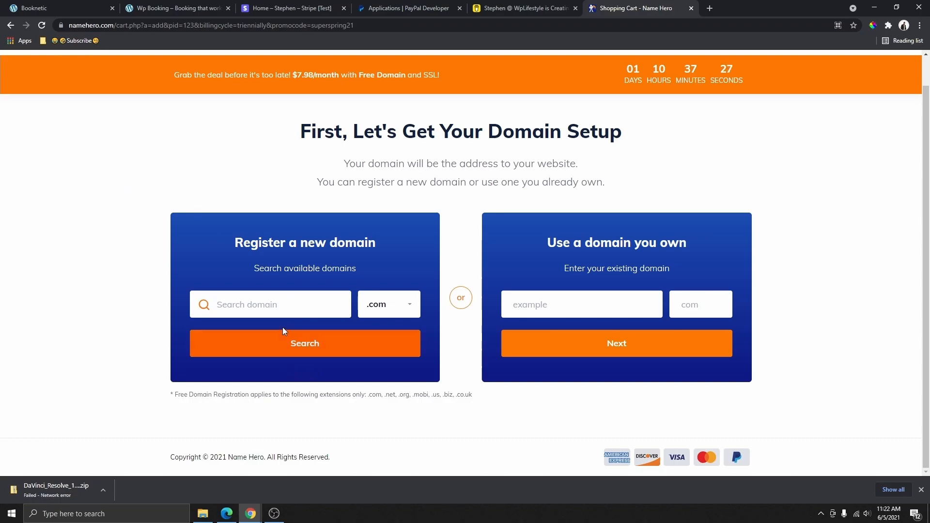
left_click(302, 308)
type("wplifestyle")
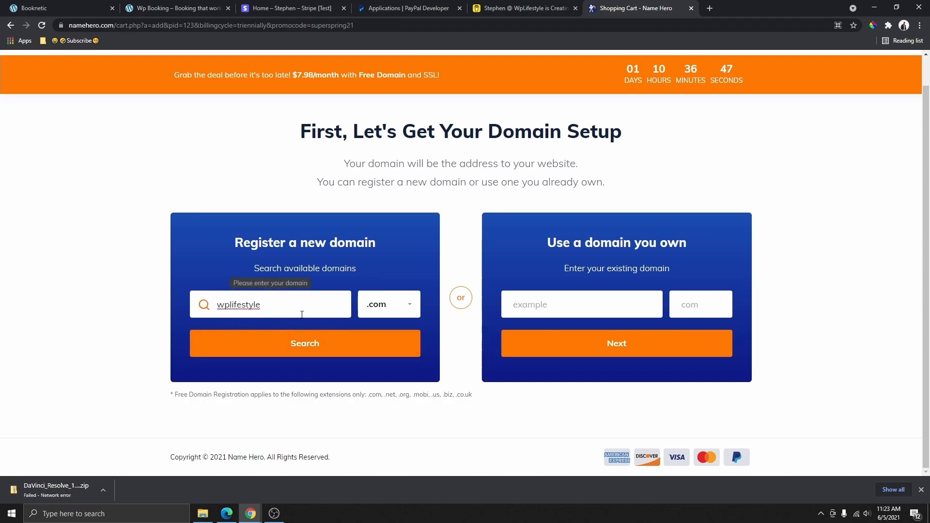
left_click(323, 353)
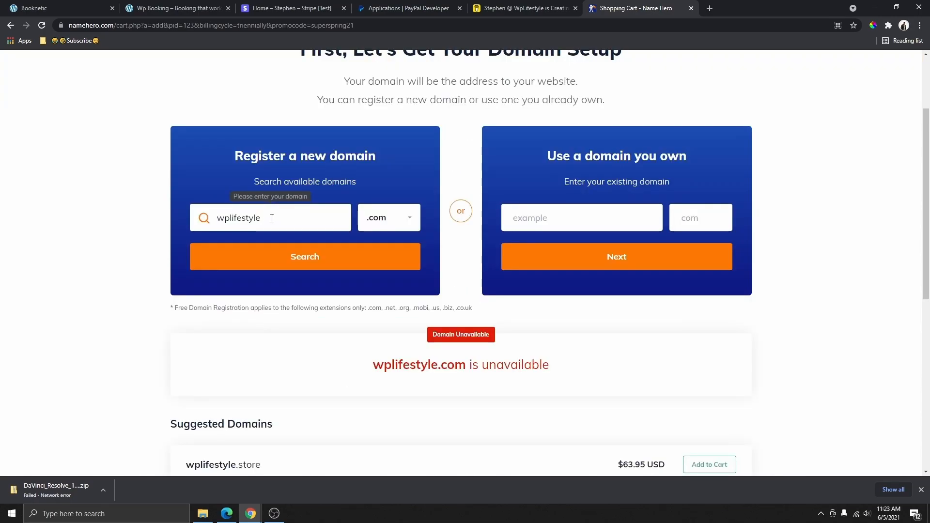
- Re-run the search and open wplifestyle.com in a new tab to confirm it's a live site
left_click(314, 259)
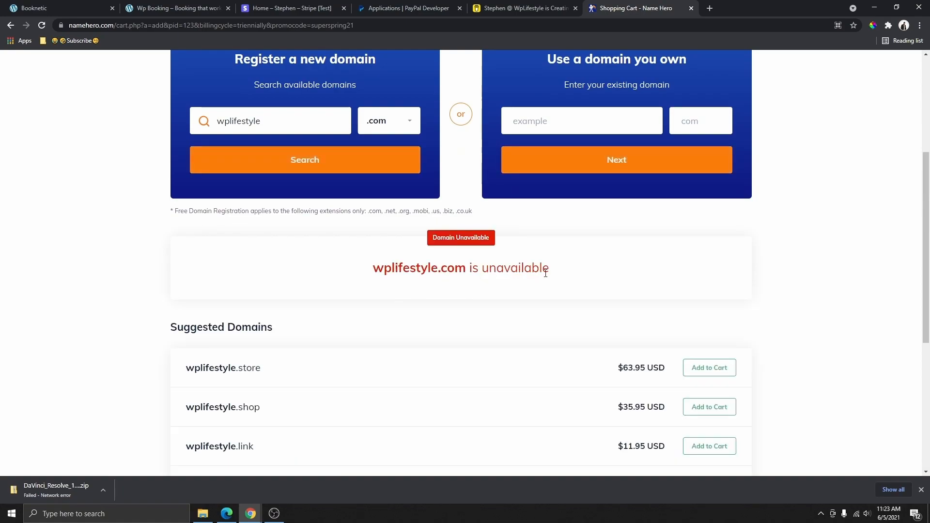
left_click_drag(373, 268, 469, 269)
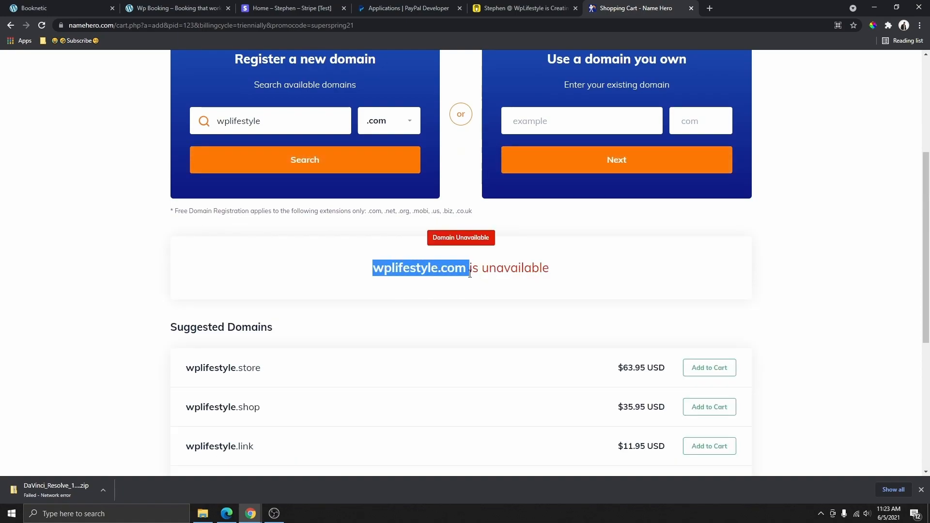
right_click(450, 277)
left_click(490, 287)
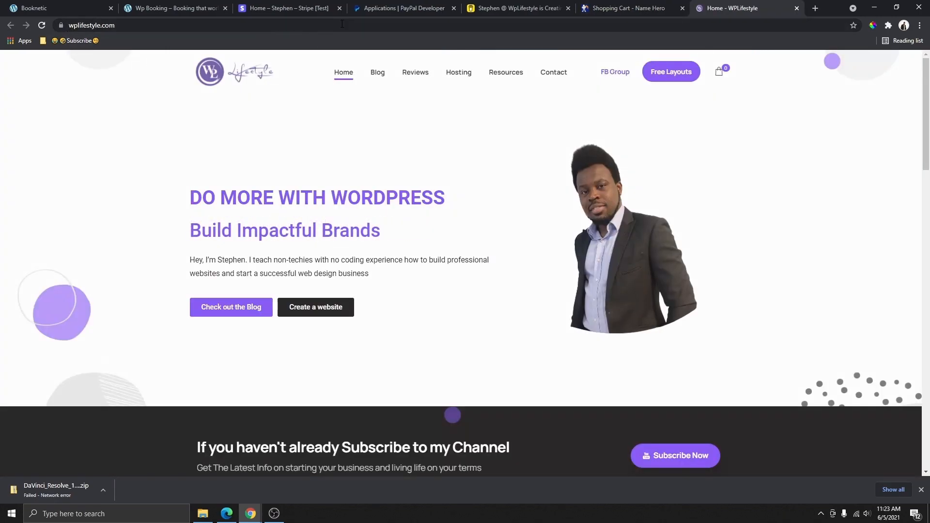
key("ctrl+shift+Tab")
- Open the .com extension dropdown and browse the other available domain extensions
scroll(415, 322, "up", 2)
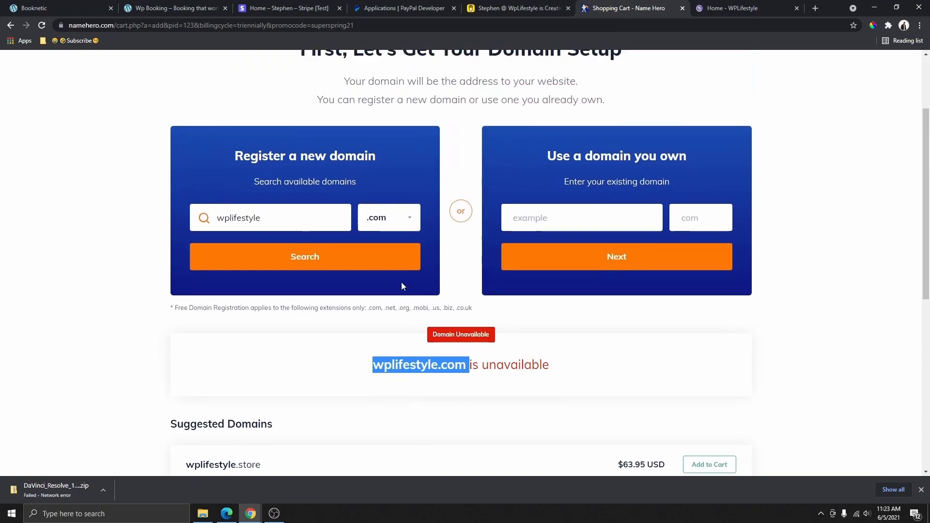
left_click(400, 221)
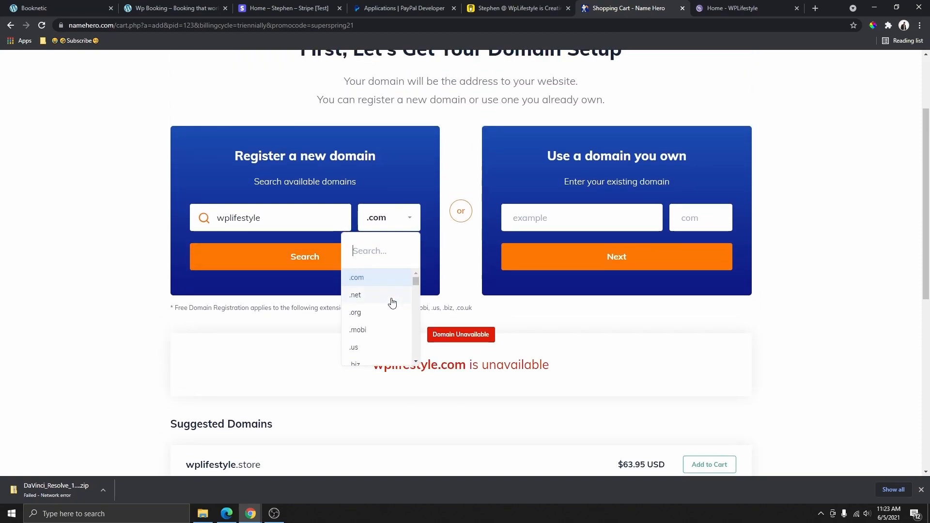
scroll(389, 307, "down", 3)
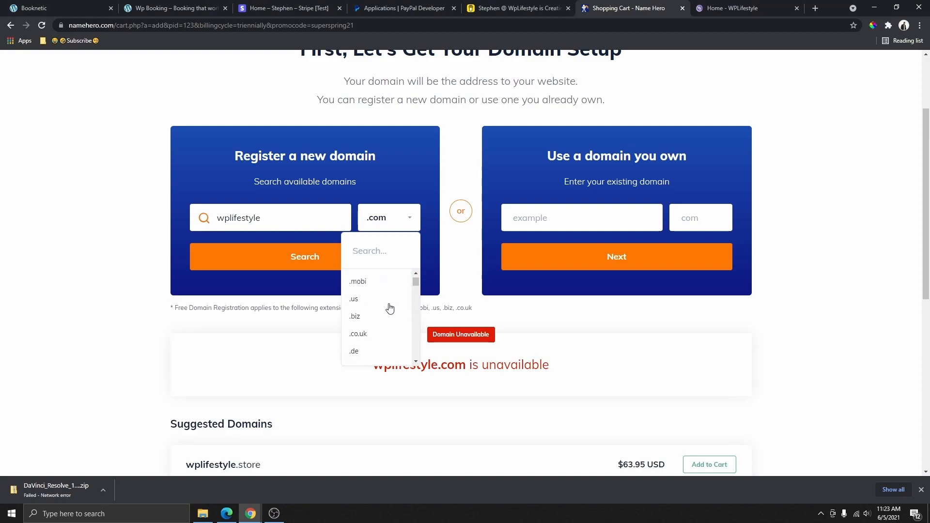
scroll(386, 311, "up", 3)
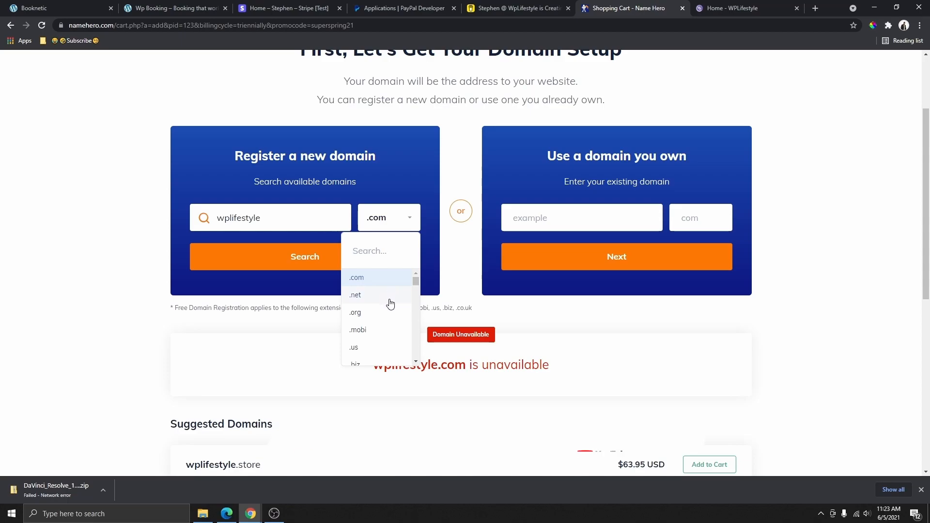
scroll(374, 334, "down", 3)
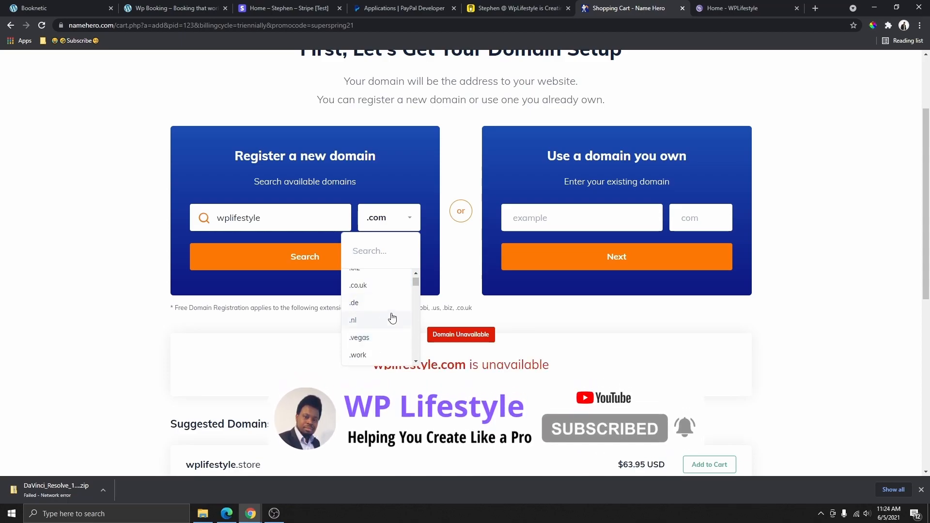
scroll(388, 321, "down", 3)
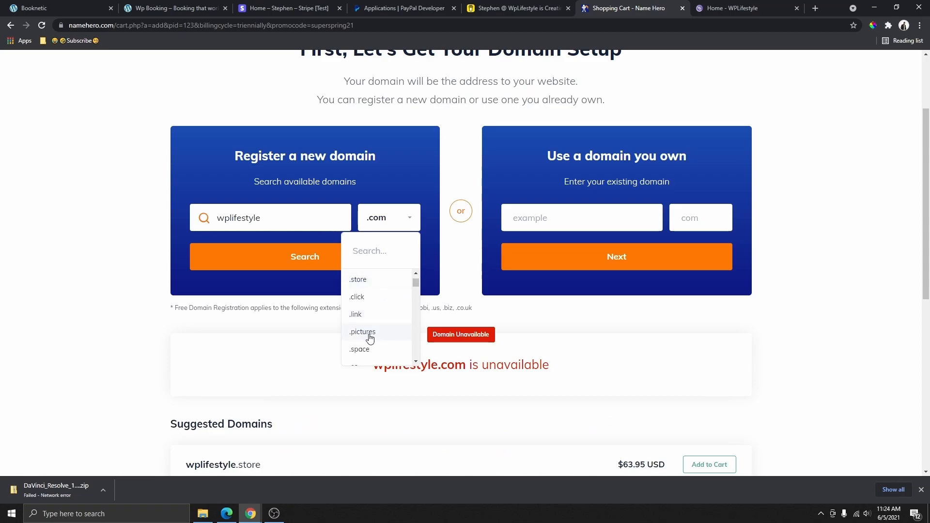
scroll(370, 334, "up", 8)
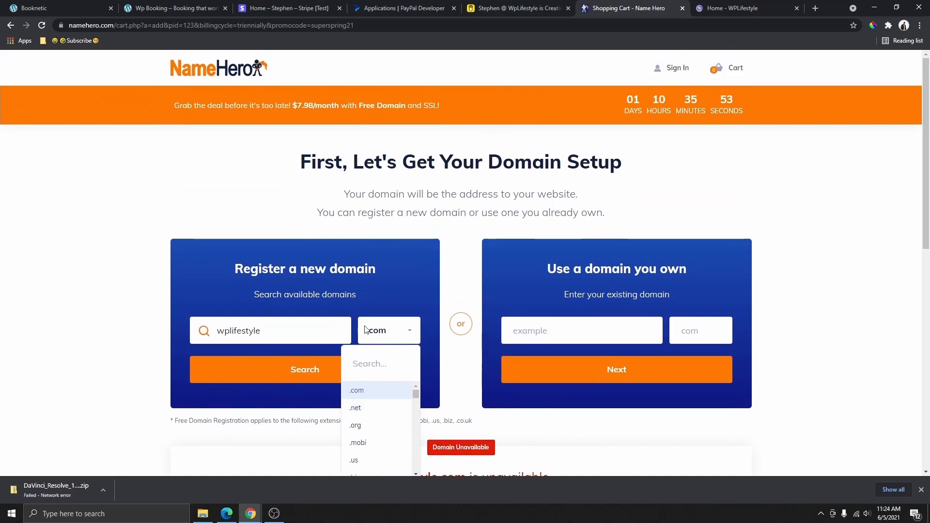
- Choose .net, confirm wplifestyle.net is available, and continue with it as the free domain
left_click(359, 411)
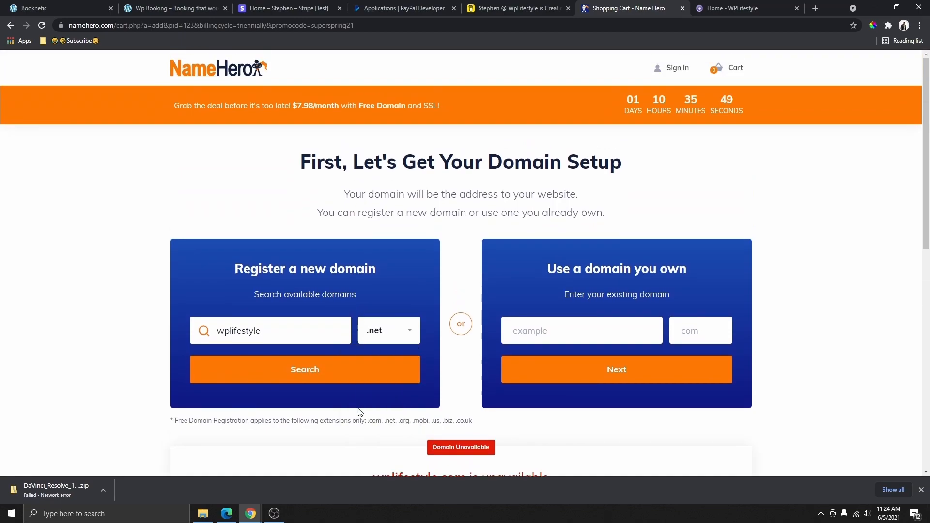
left_click(316, 381)
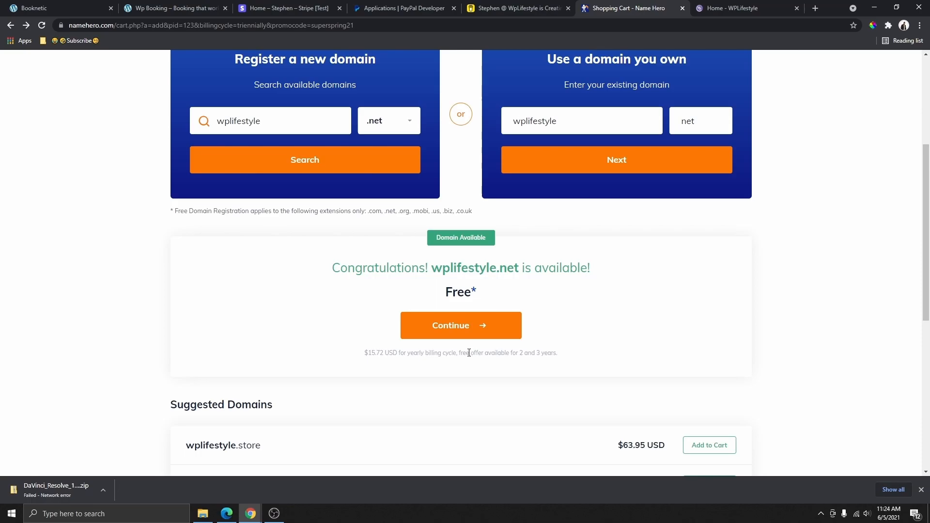
scroll(480, 295, "down", 3)
left_click(454, 186)
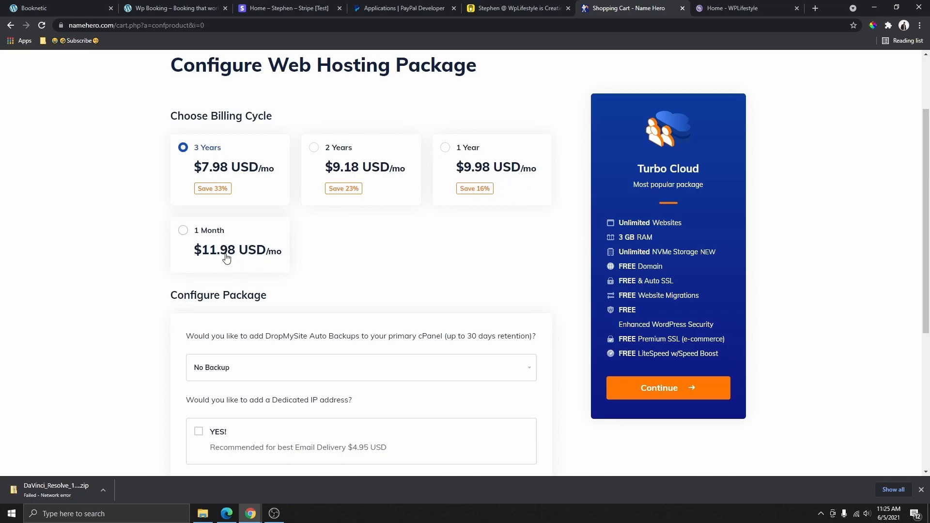
- Switch Turbo Cloud billing to 1 Month at $11.98 USD/mo
scroll(227, 227, "up", 1)
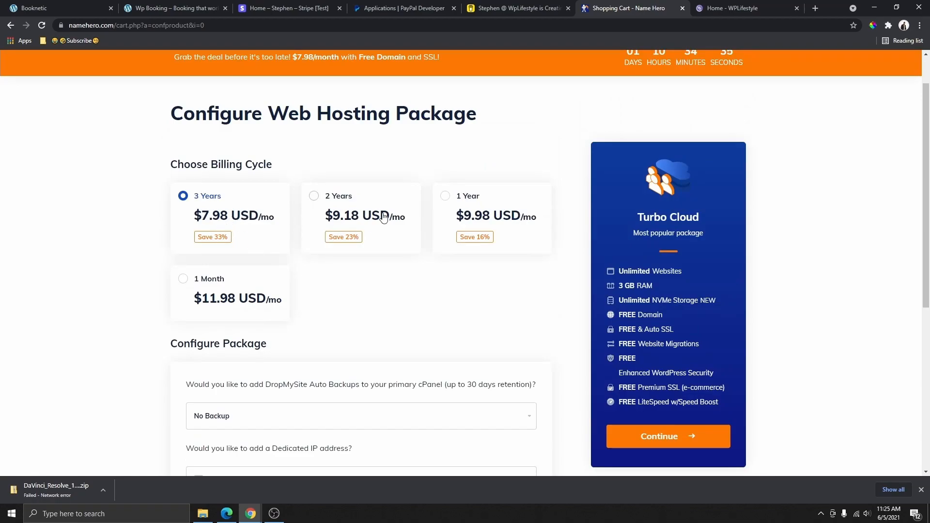
scroll(219, 209, "down", 2)
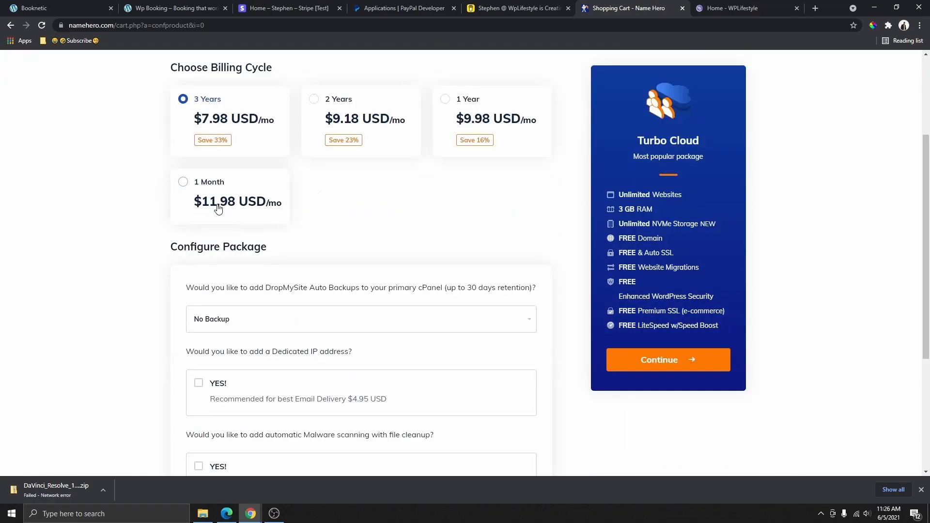
left_click(218, 200)
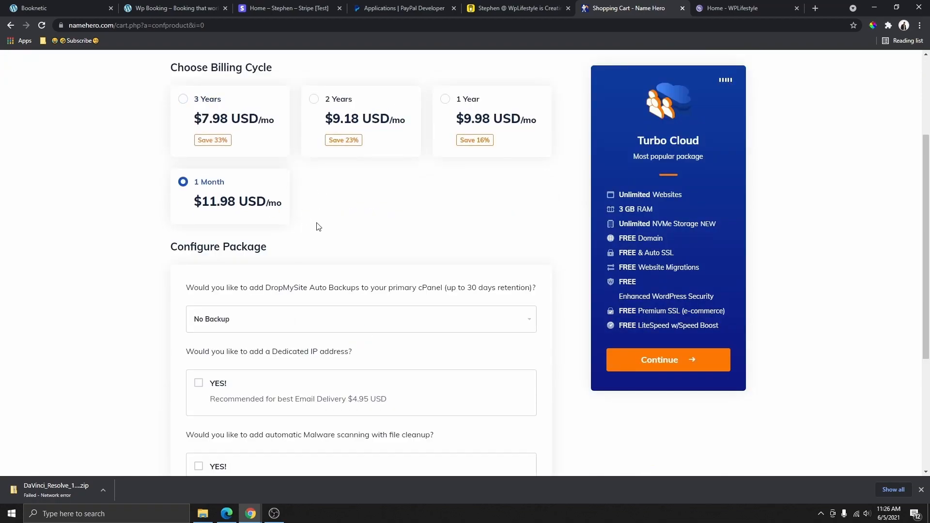
- Review the package options, keeping the free Let's Encrypt SSL, and continue to domain configuration
scroll(365, 340, "up", 2)
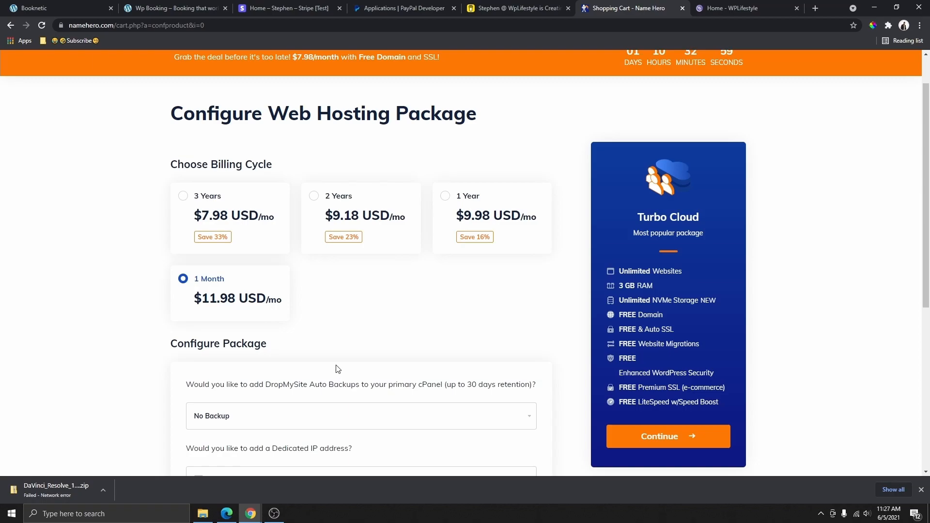
scroll(357, 323, "down", 5)
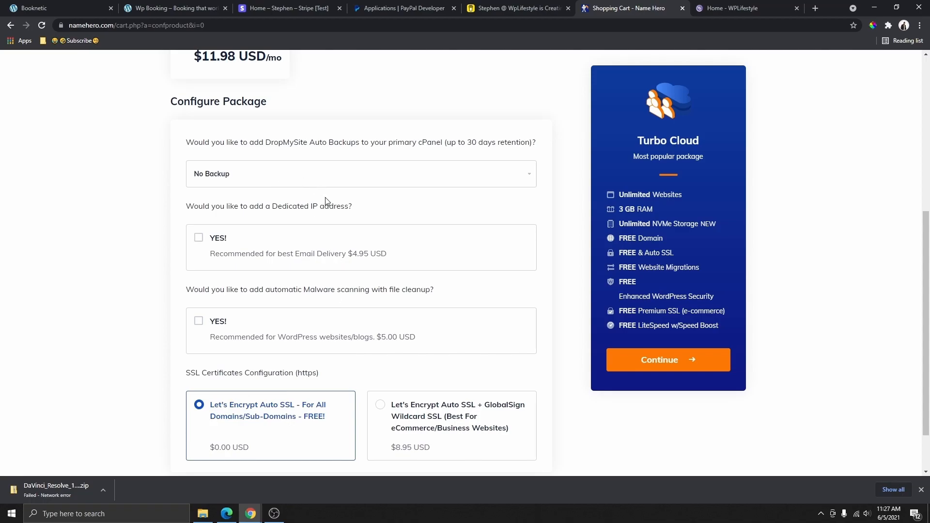
scroll(328, 285, "down", 1)
scroll(335, 287, "down", 1)
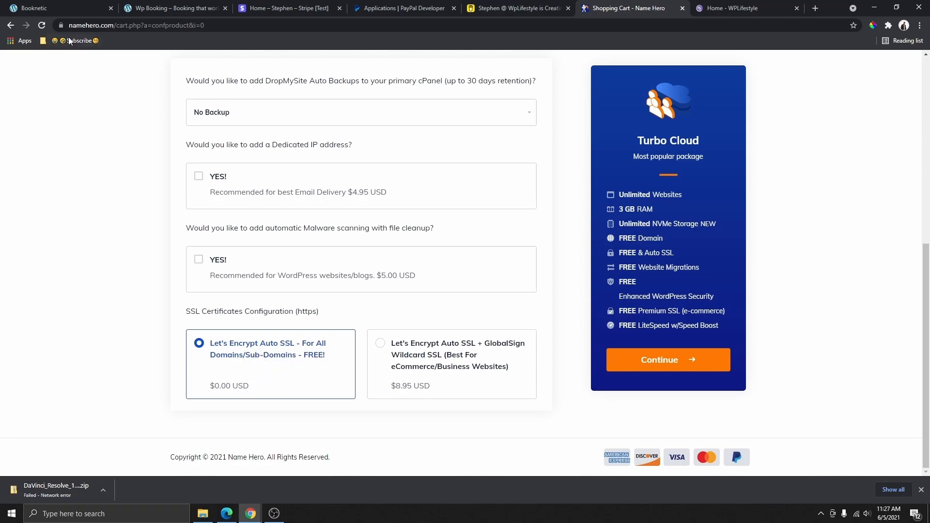
left_click(60, 25)
left_click(135, 373)
left_click(665, 363)
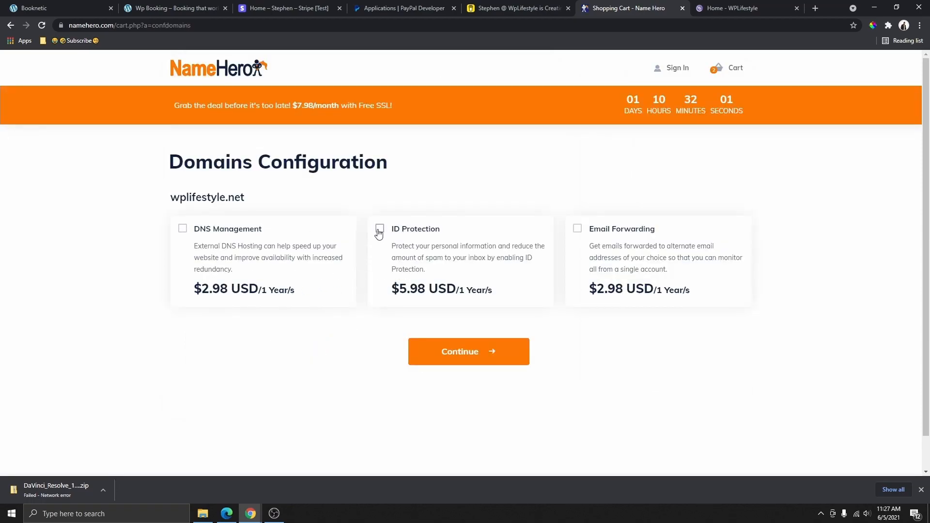
- Add ID Protection to wplifestyle.net and continue to checkout, totalling $37.26 USD due today
left_click(380, 230)
left_click_drag(435, 275, 390, 252)
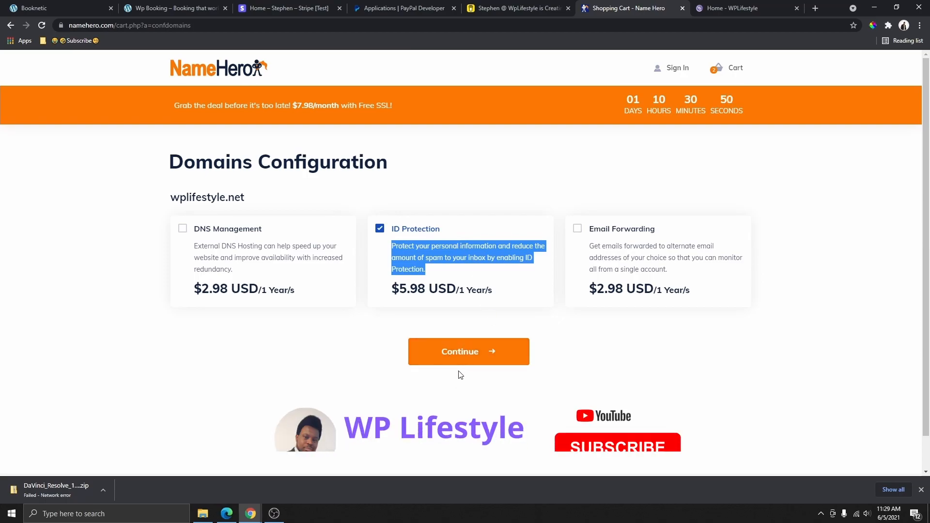
left_click(467, 353)
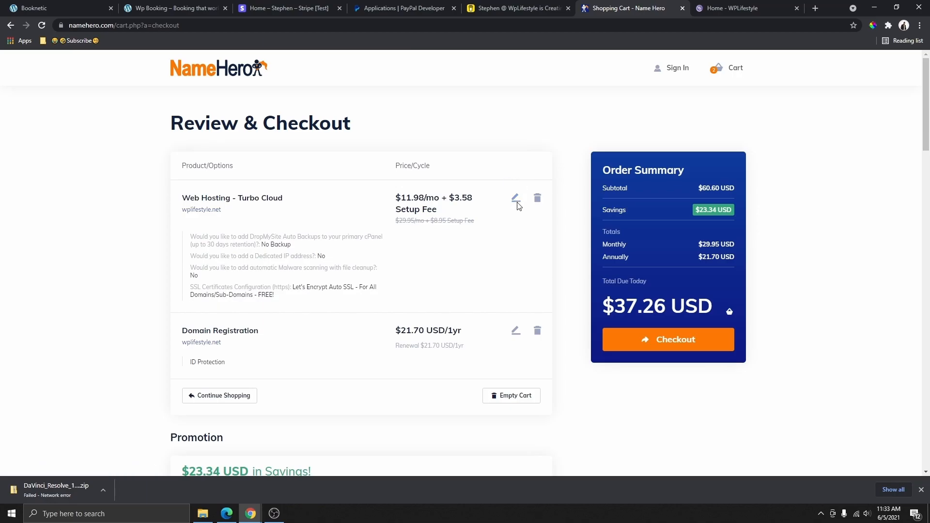
scroll(509, 214, "down", 3)
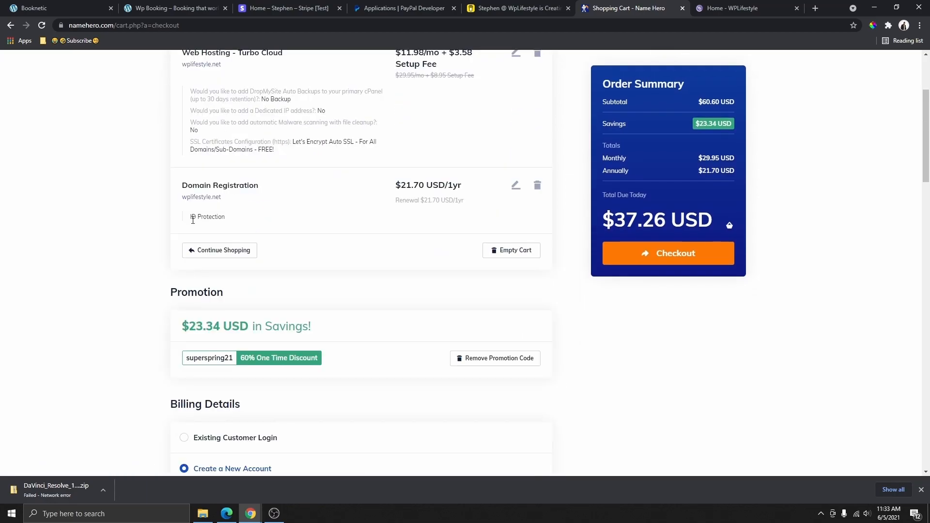
left_click_drag(397, 188, 467, 192)
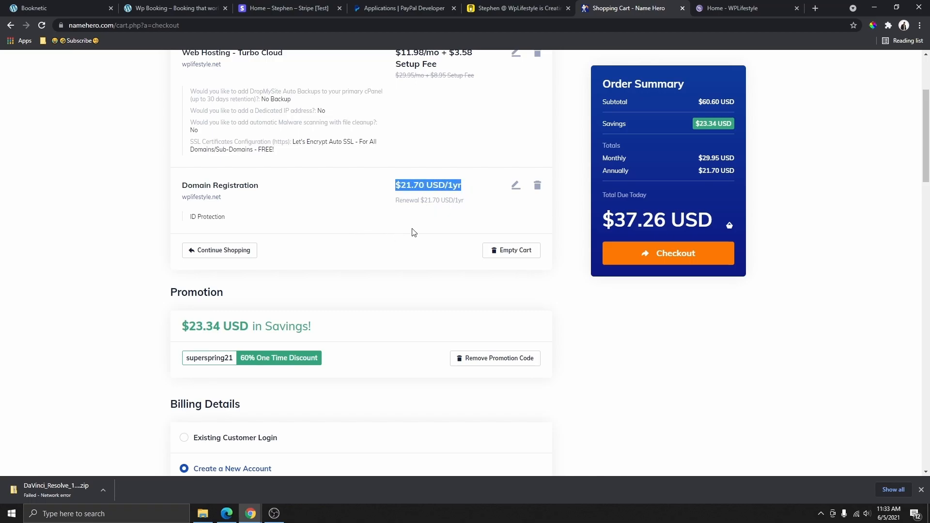
left_click_drag(182, 197, 341, 203)
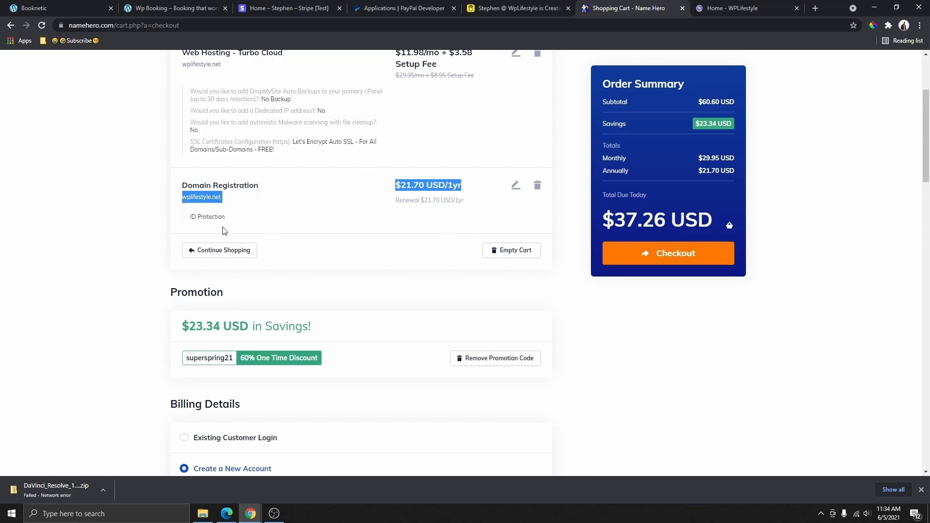
scroll(499, 208, "down", 1)
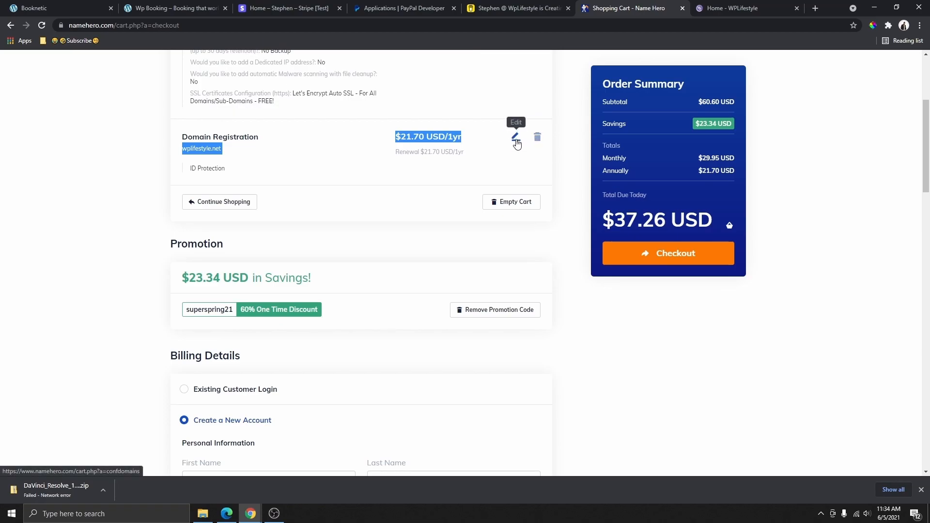
scroll(370, 205, "down", 3)
double_click(228, 103)
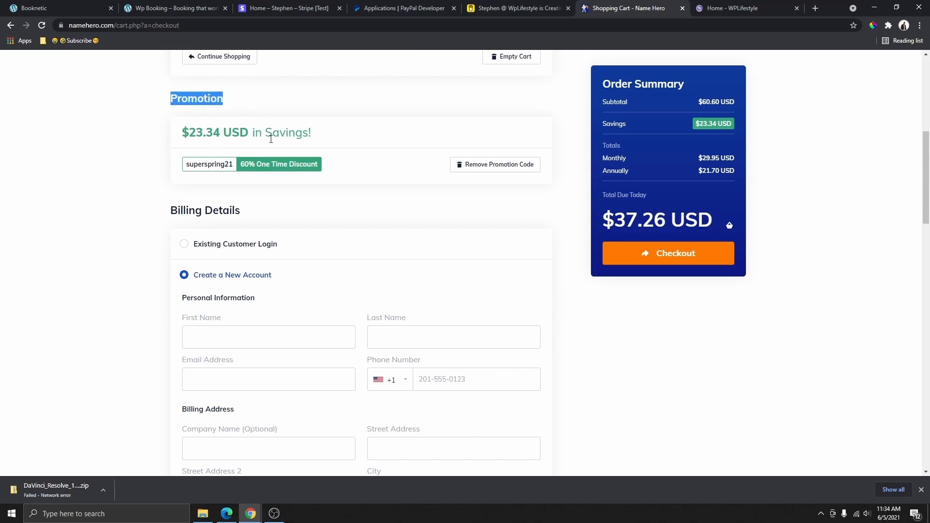
scroll(270, 137, "up", 1)
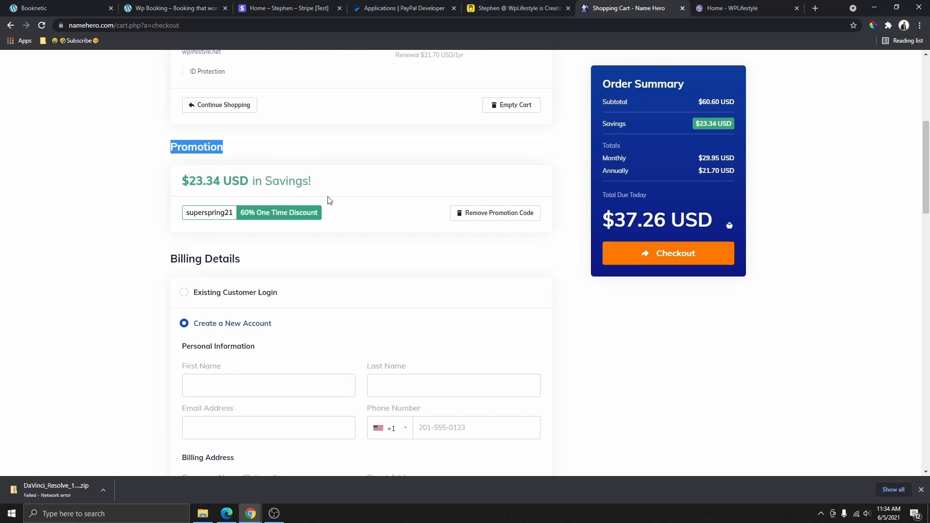
- Stay on the new-account form and choose YouTube as the 'How did you find us?' source
scroll(363, 234, "down", 3)
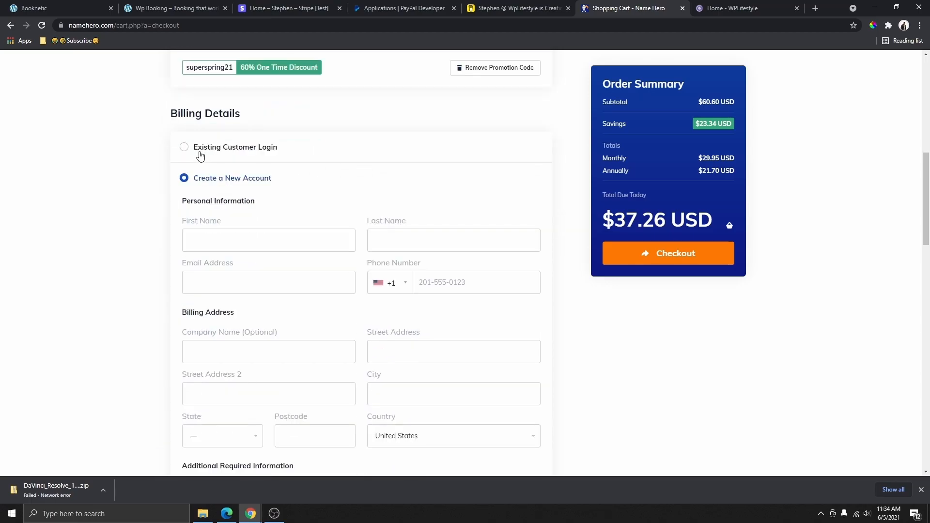
left_click(200, 152)
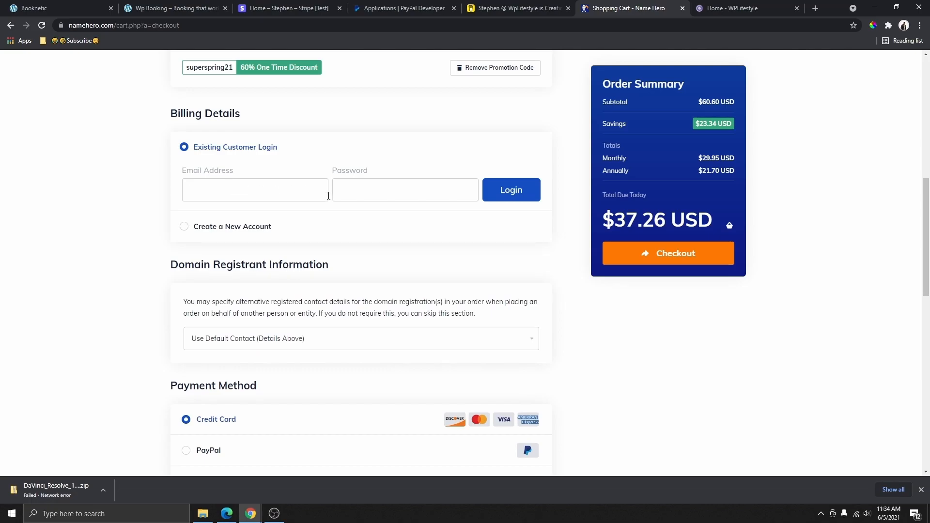
scroll(221, 160, "down", 2)
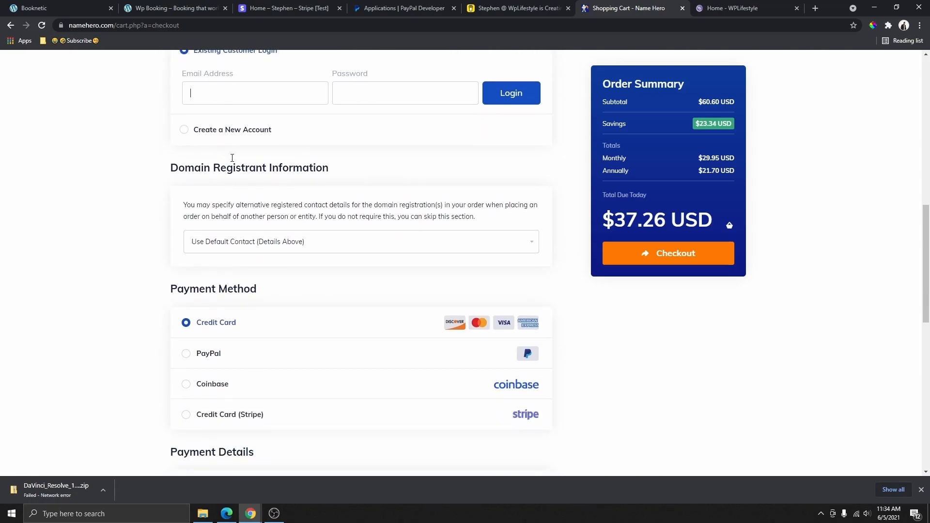
left_click(228, 131)
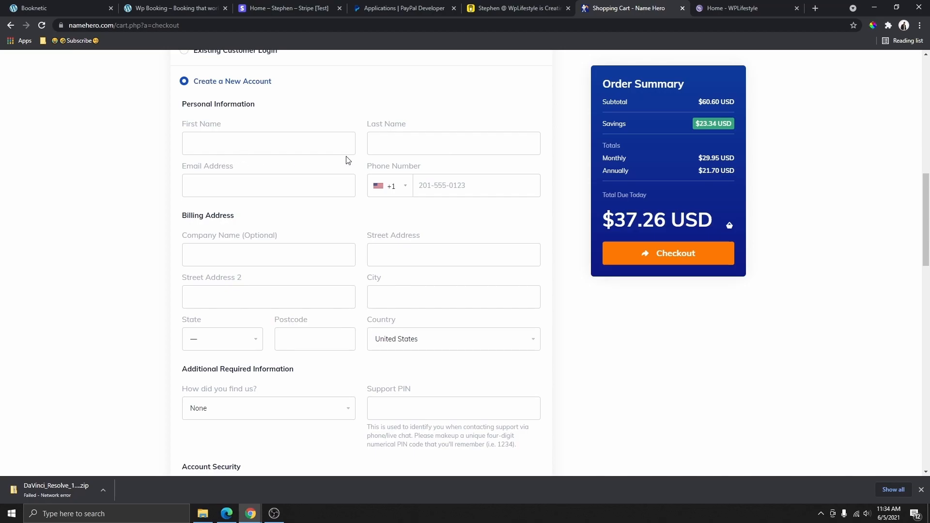
scroll(391, 313, "down", 8)
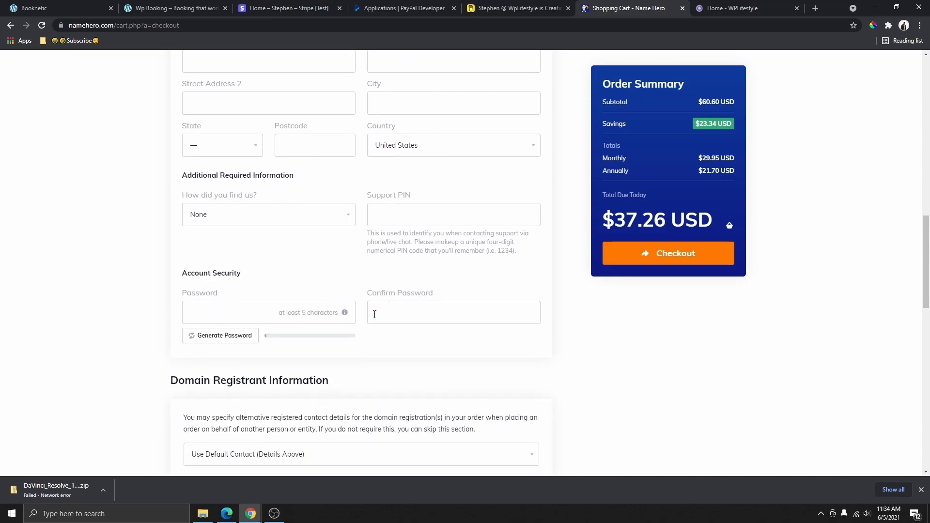
scroll(370, 334, "up", 4)
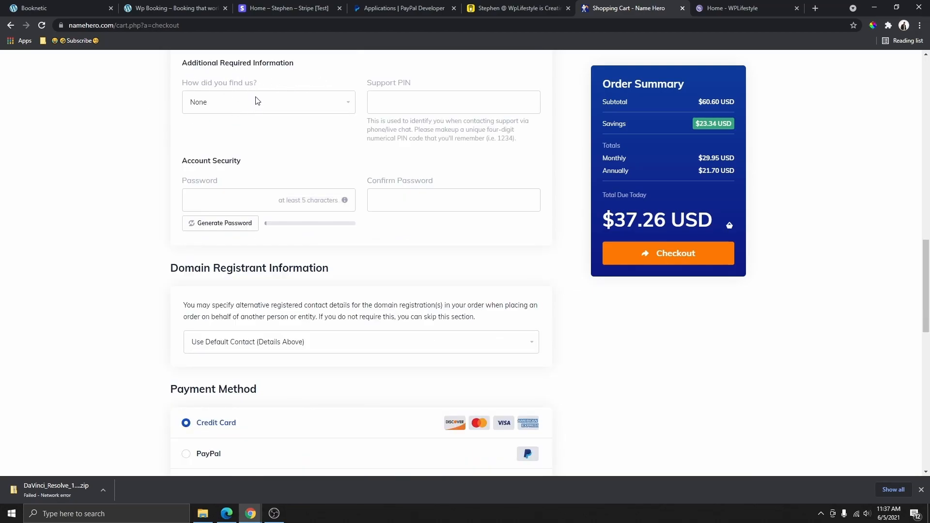
left_click(227, 108)
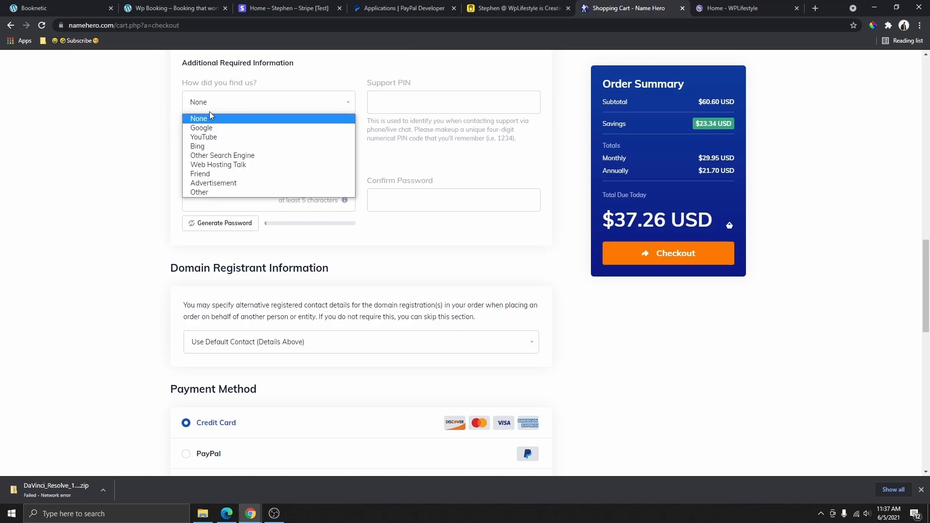
left_click(219, 138)
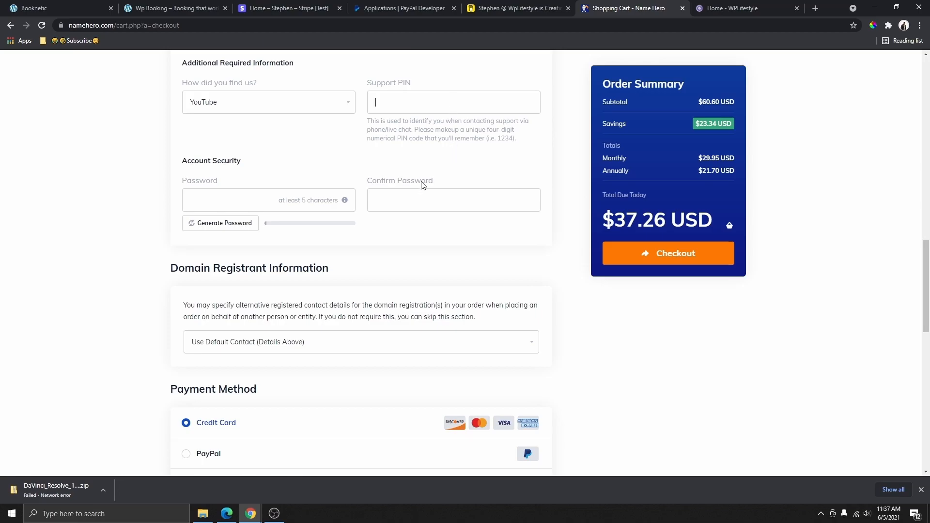
- Enter a four-digit support PIN in the Support PIN field
left_click(422, 112)
type("1234")
scroll(291, 114, "down", 2)
scroll(297, 108, "up", 1)
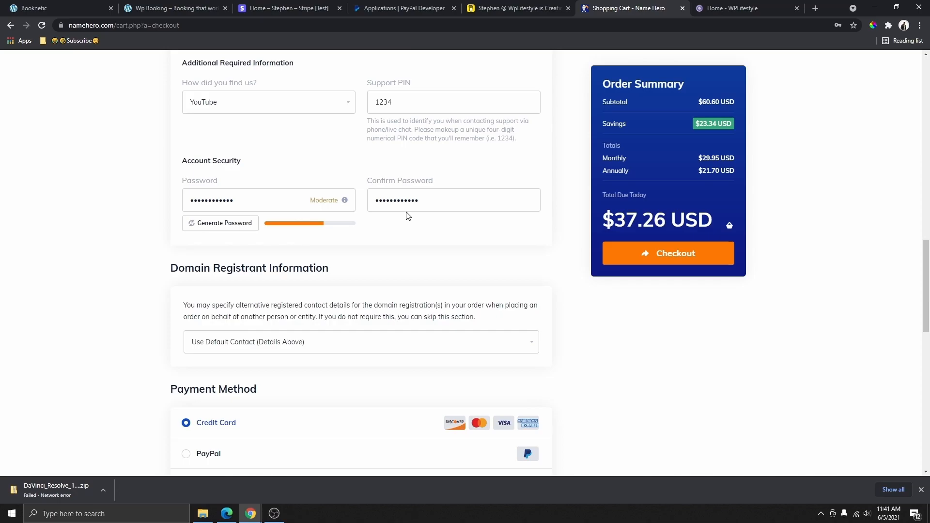
scroll(407, 216, "down", 6)
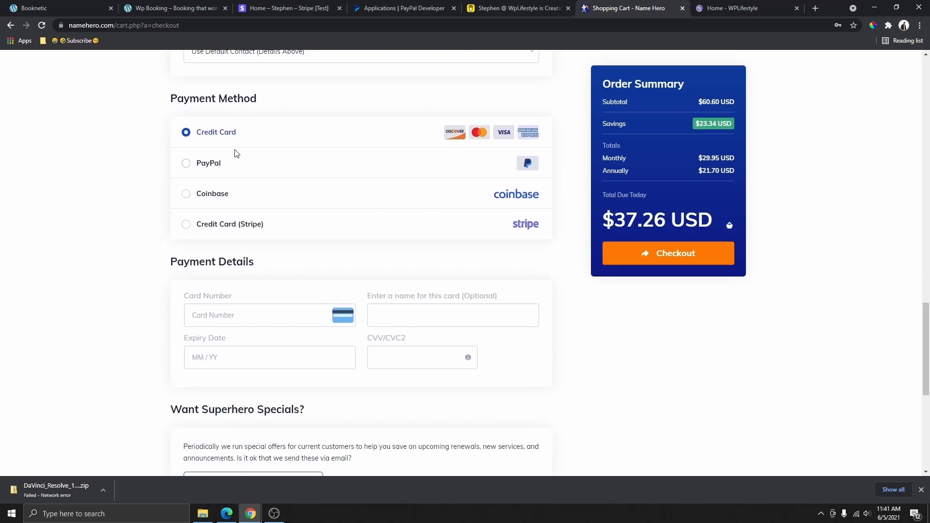
- Pay by PayPal, accept the Terms of Service, and approve the $37.26 subscription
scroll(316, 172, "down", 3)
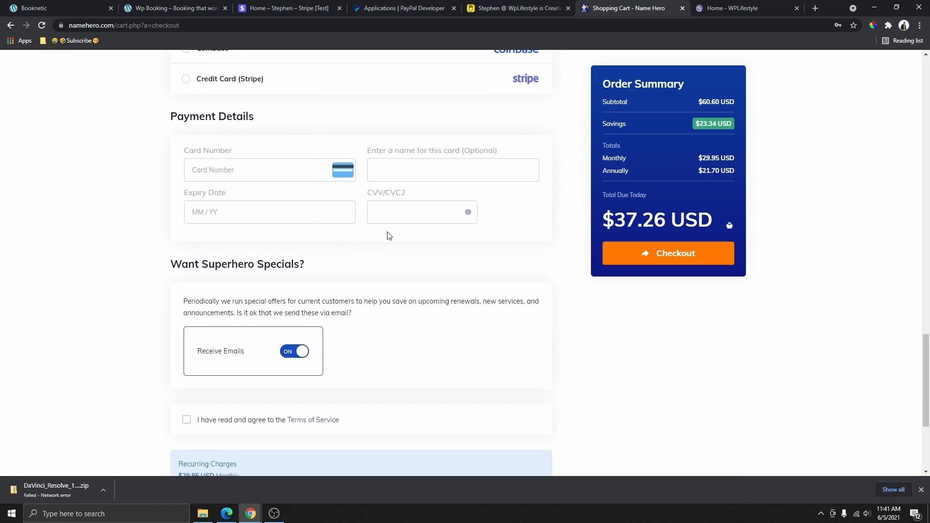
scroll(383, 245, "up", 4)
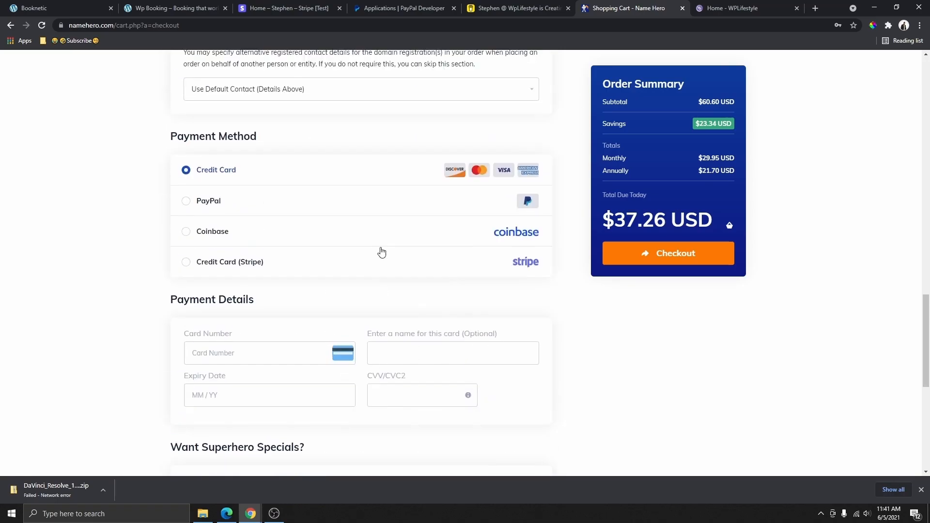
left_click(186, 212)
scroll(259, 257, "down", 2)
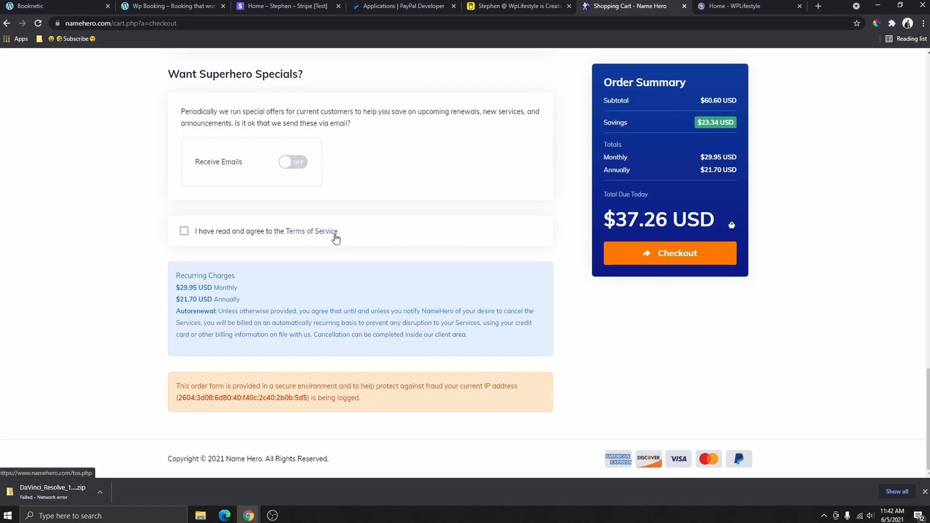
left_click(184, 232)
left_click(655, 264)
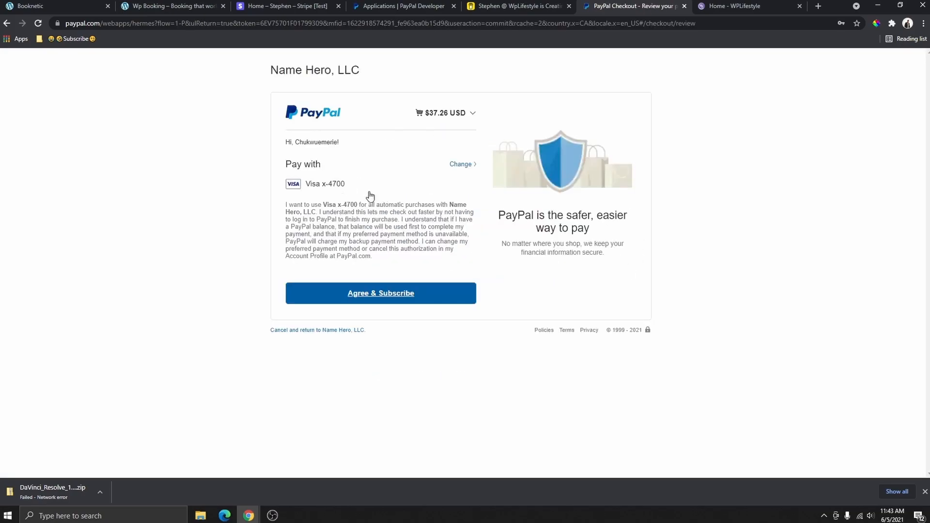
left_click(379, 297)
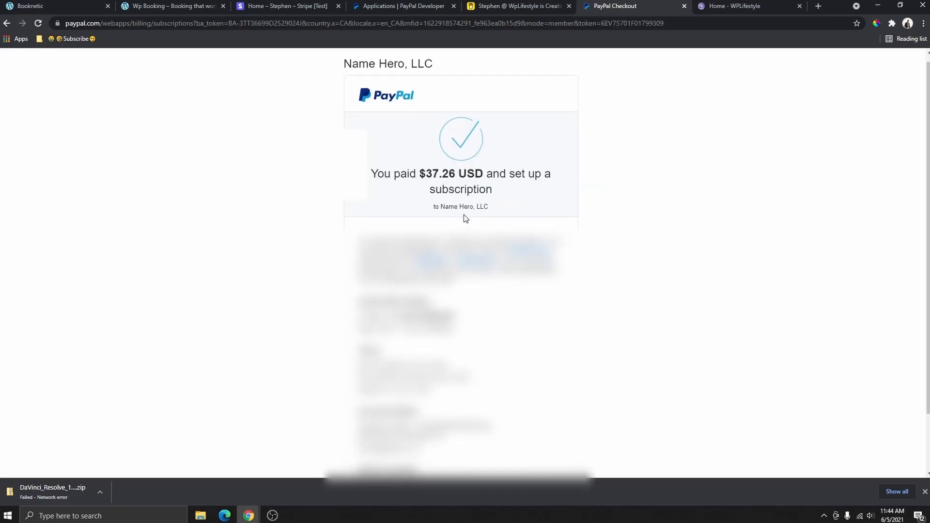
- Open Web Hosting - Turbo Cloud under My Cloud and log in to its cPanel
scroll(464, 217, "down", 2)
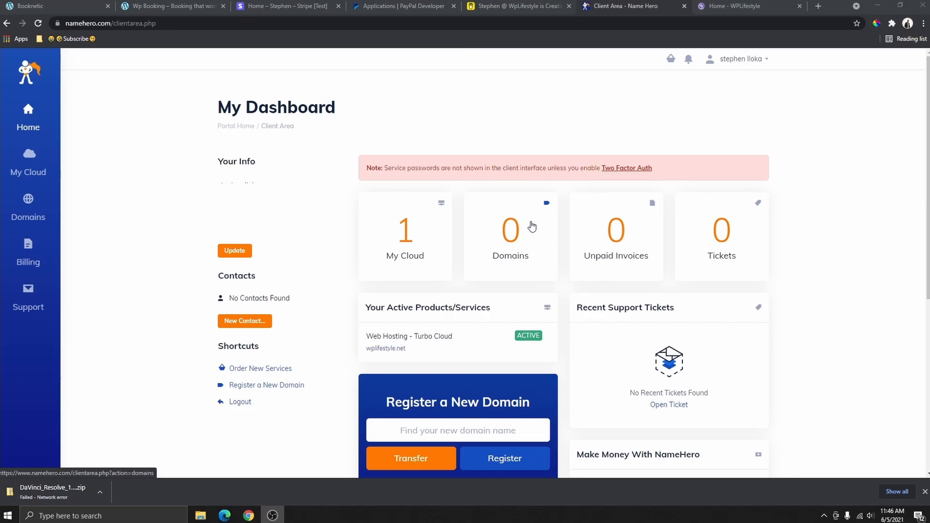
scroll(532, 194, "down", 1)
scroll(505, 205, "up", 1)
left_click(409, 246)
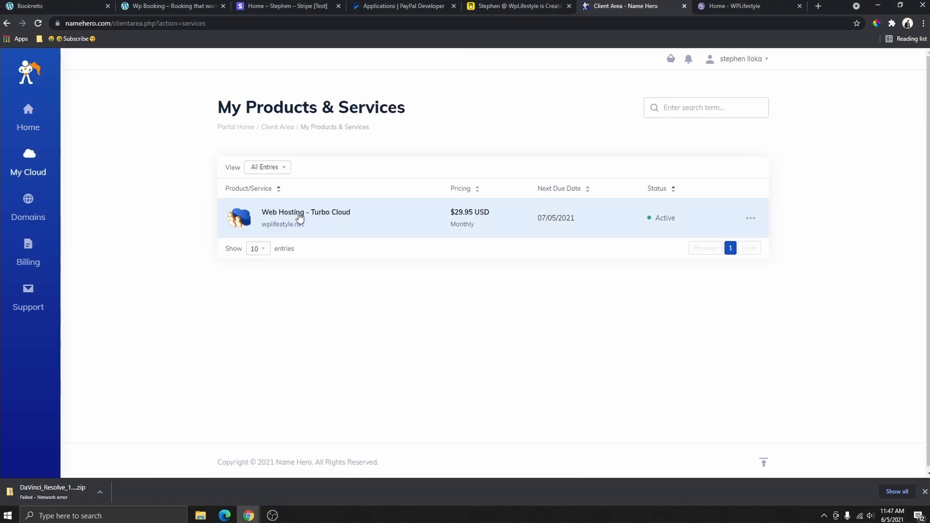
left_click(293, 216)
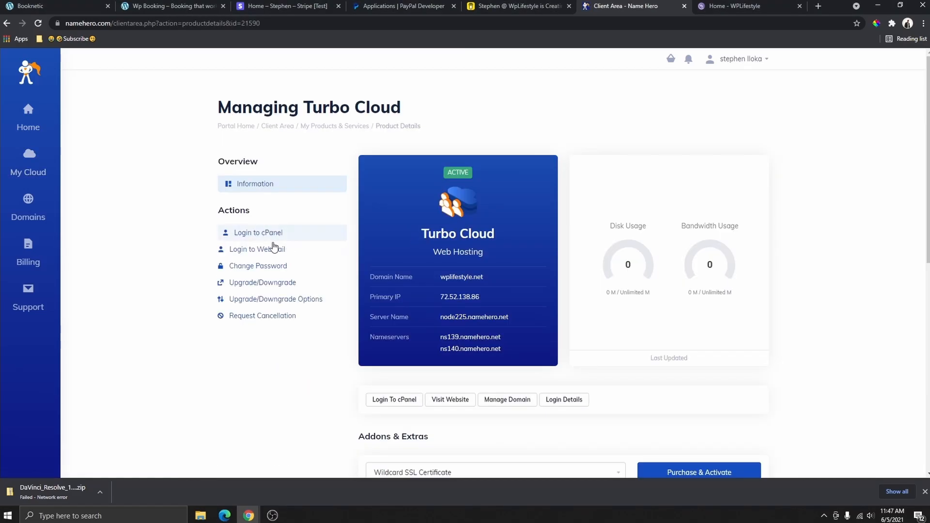
left_click(244, 236)
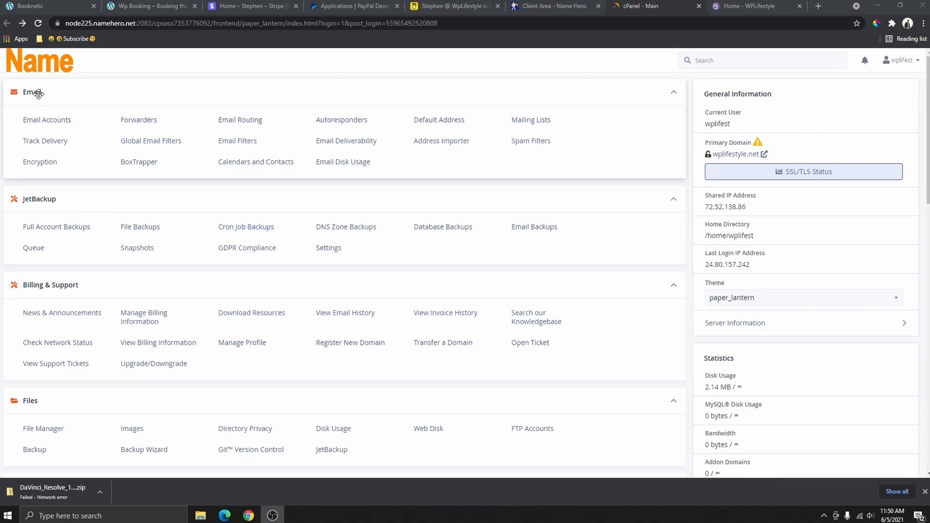
scroll(52, 100, "down", 15)
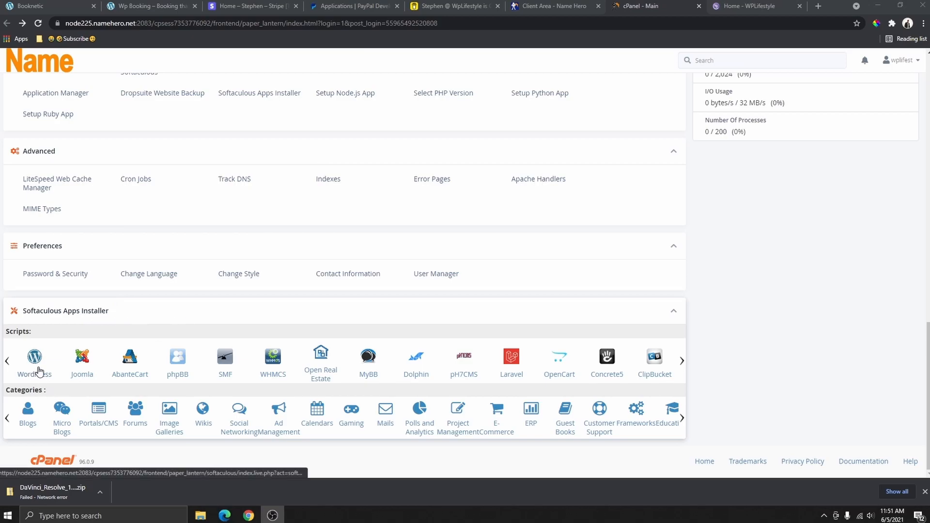
left_click(36, 367)
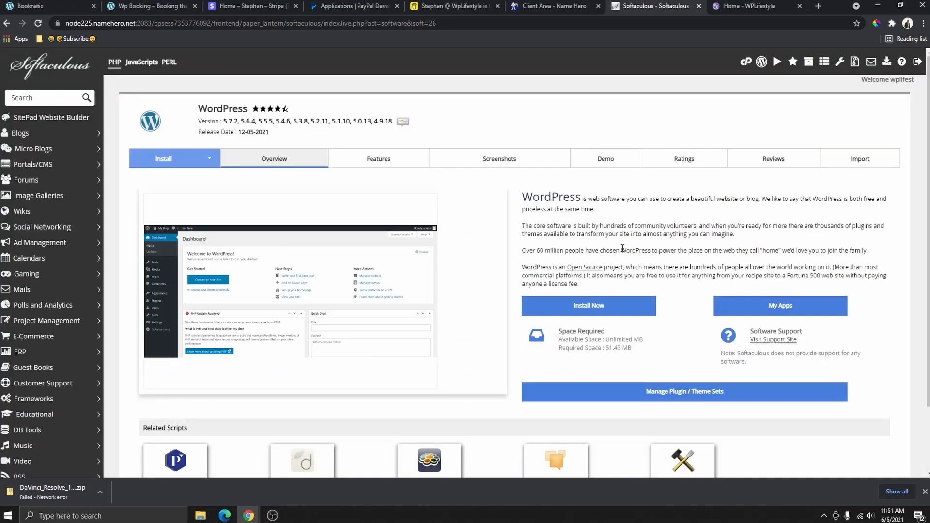
scroll(617, 274, "down", 2)
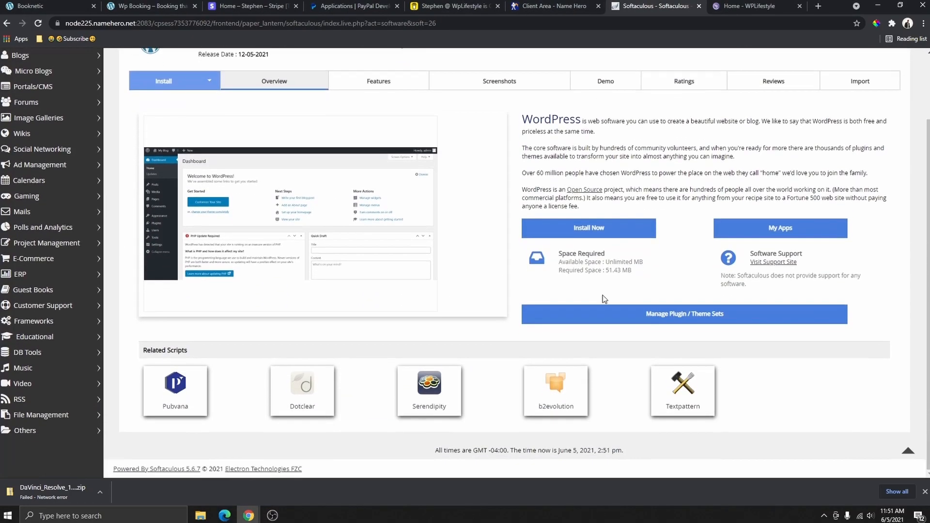
left_click(601, 234)
left_click(530, 235)
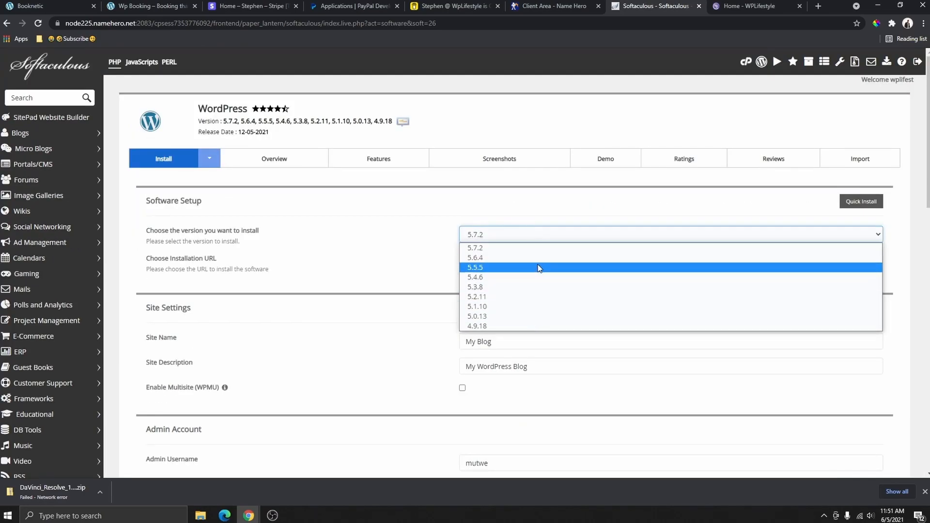
left_click(506, 236)
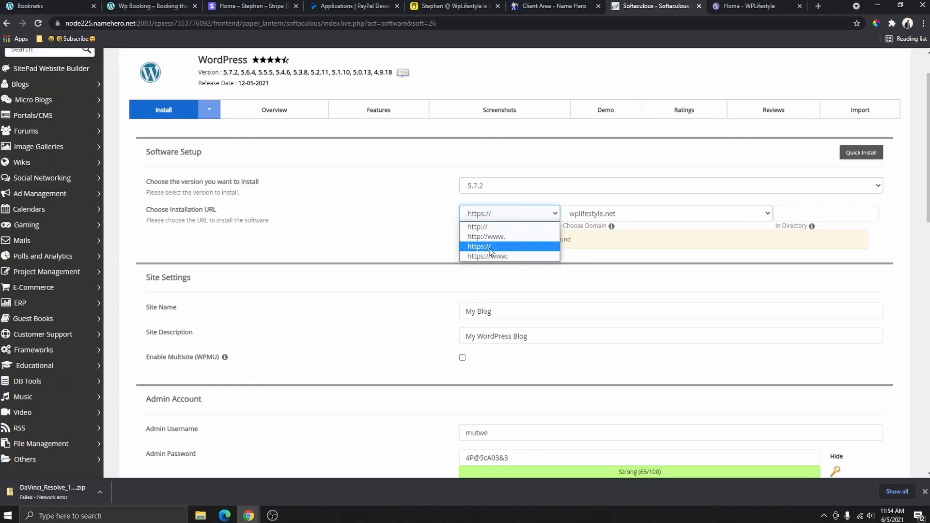
left_click(502, 247)
left_click(612, 213)
left_click(609, 227)
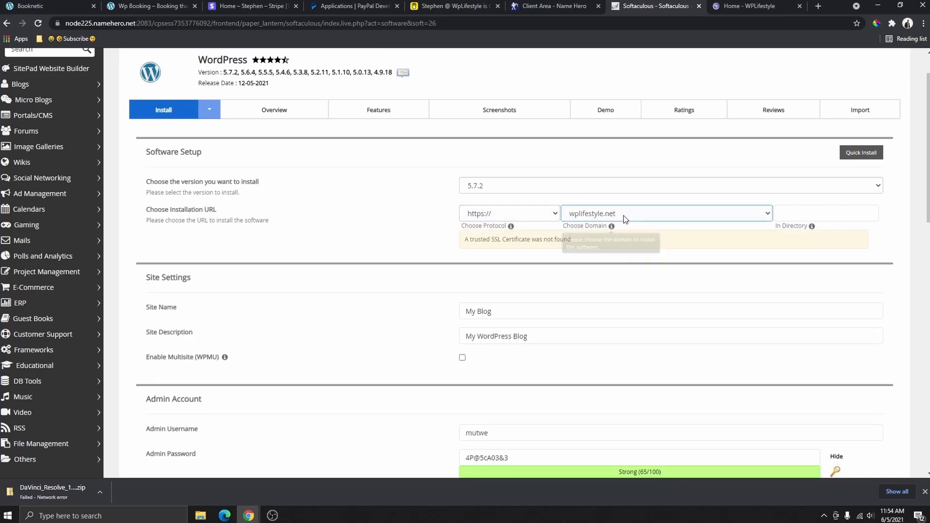
left_click(623, 215)
left_click(621, 229)
left_click(628, 214)
left_click(677, 224)
left_click(830, 216)
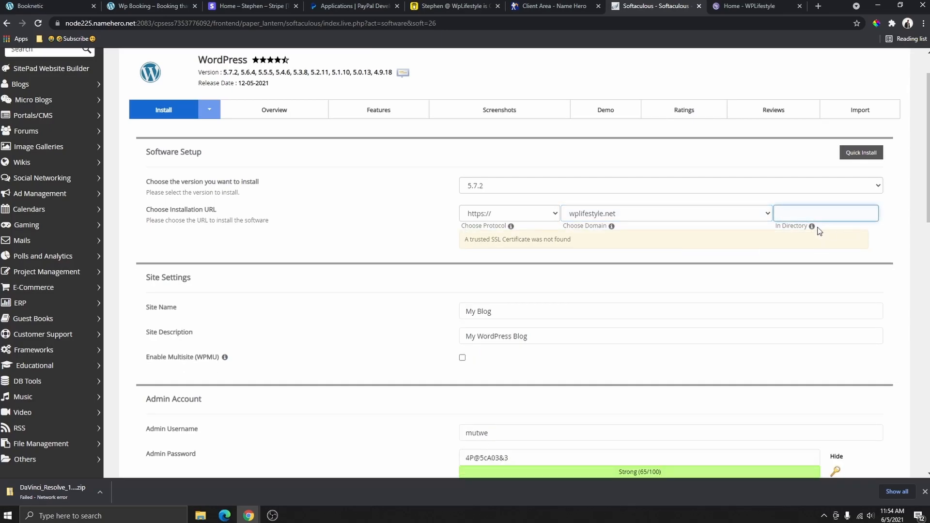
- Edit the site description, replace the admin username, and paste in a new admin password
scroll(495, 229, "down", 2)
left_click(495, 231)
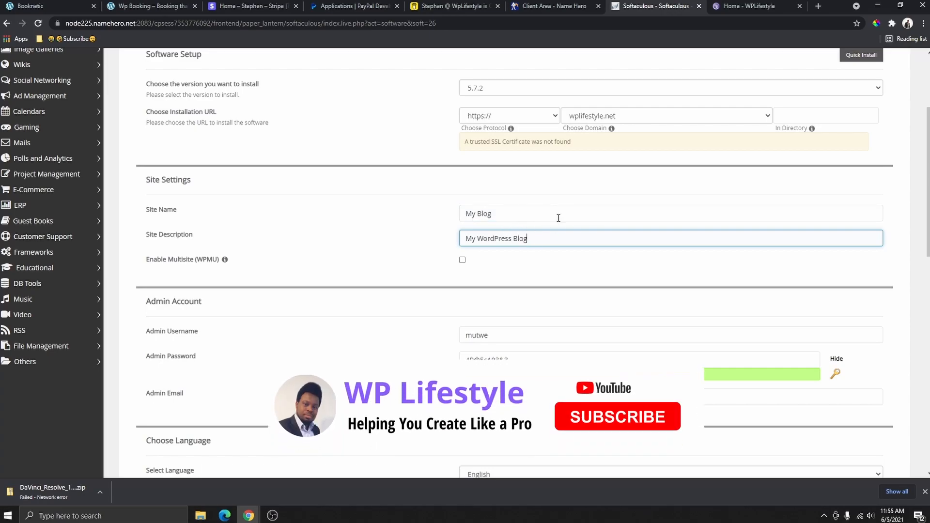
scroll(528, 233, "down", 4)
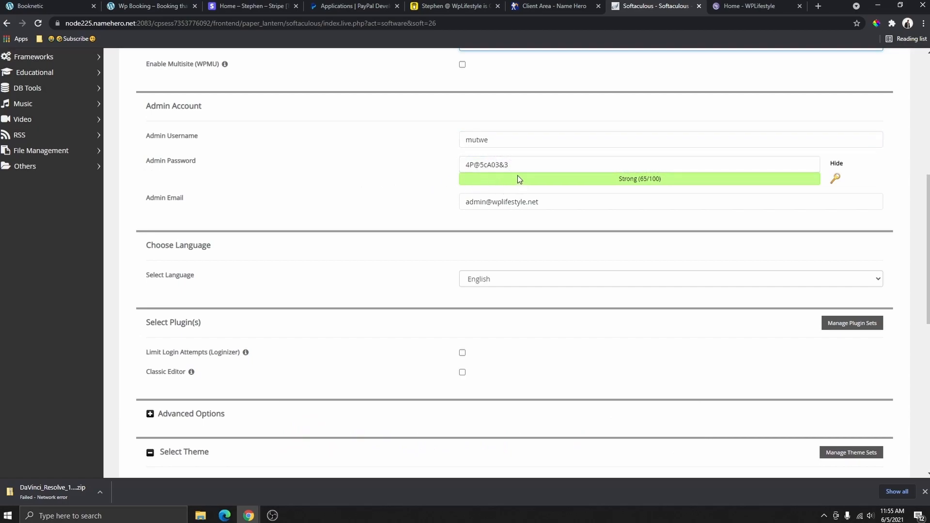
left_click(494, 146)
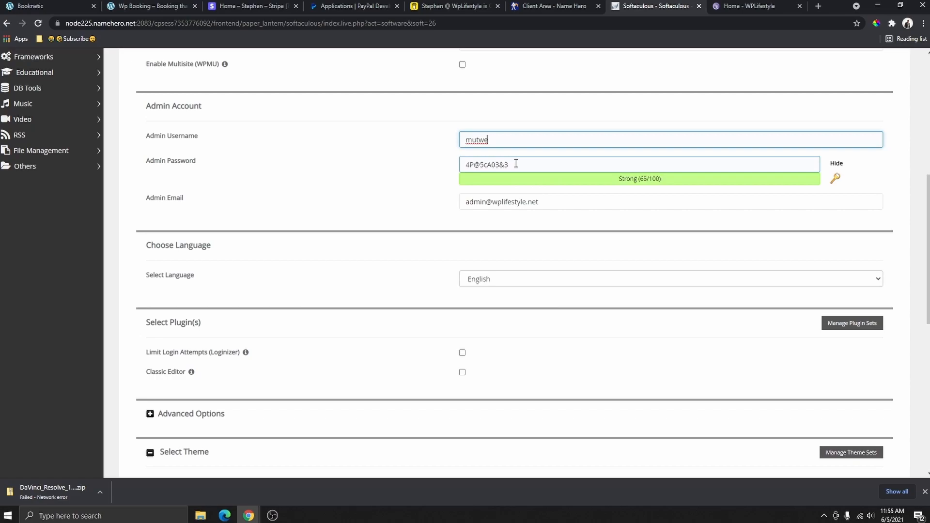
left_click_drag(517, 163, 467, 167)
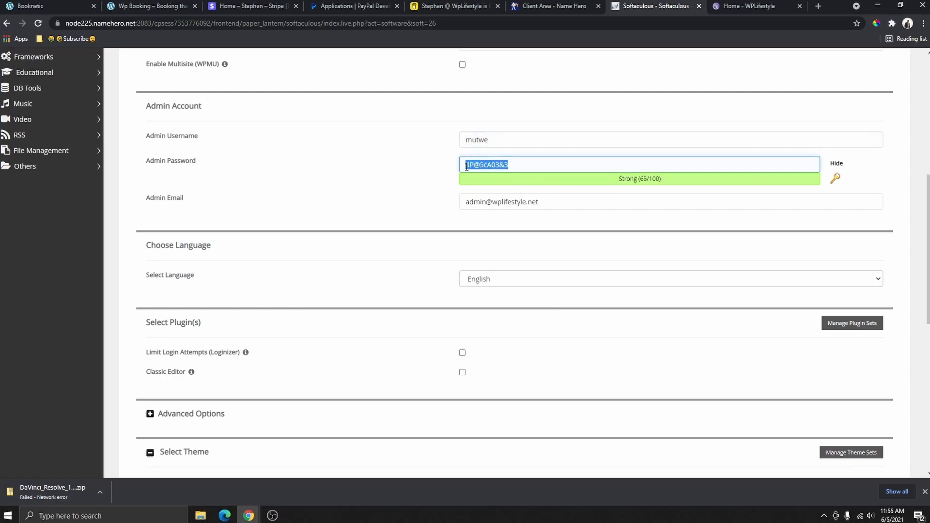
left_click(837, 164)
left_click(501, 135)
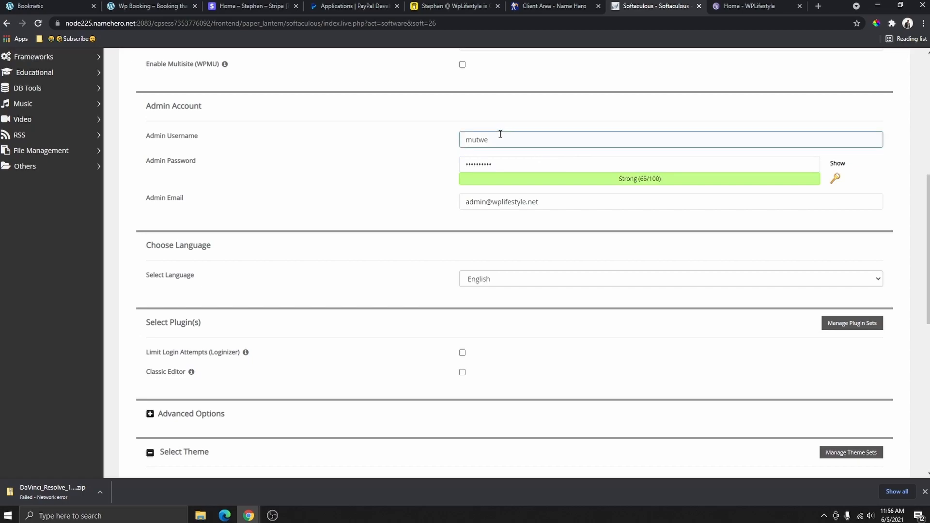
double_click(466, 140)
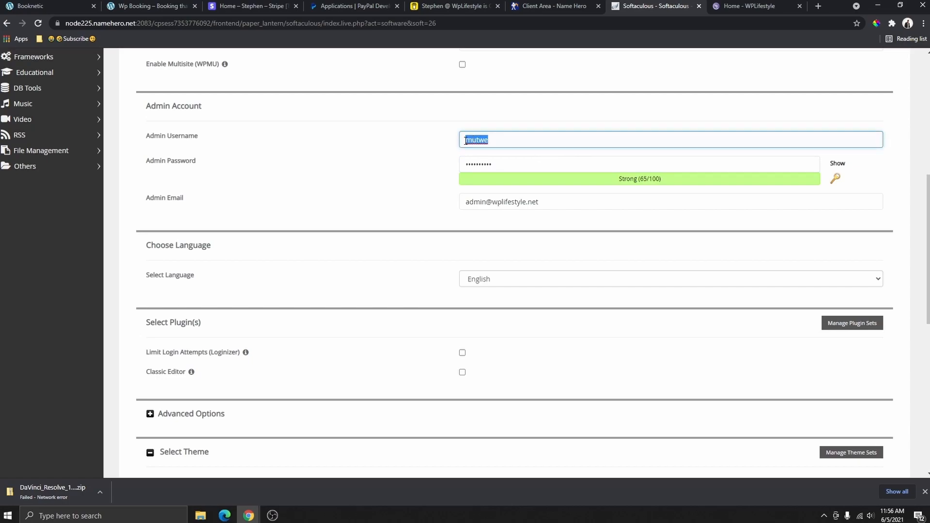
type("stephen")
left_click(493, 163)
left_click_drag(493, 161, 468, 170)
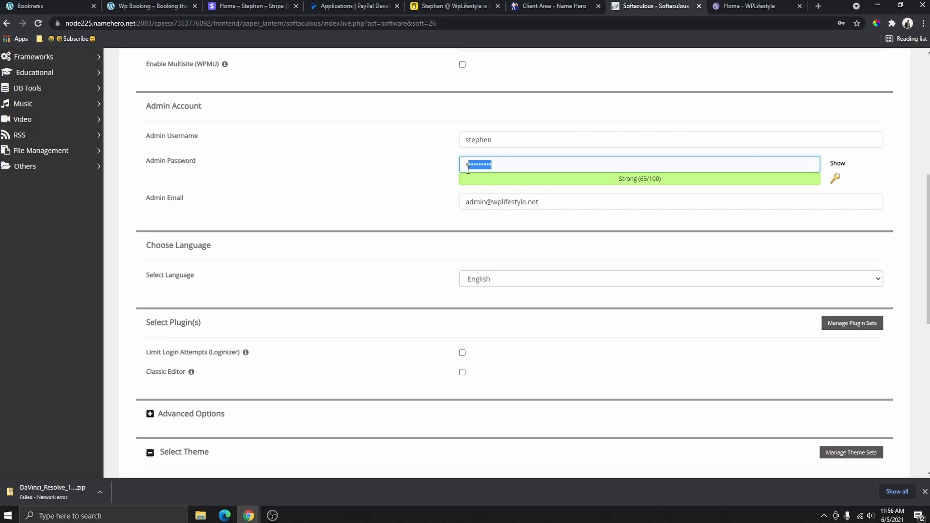
left_click_drag(468, 170, 465, 170)
key("BackSpace")
key("ctrl+v")
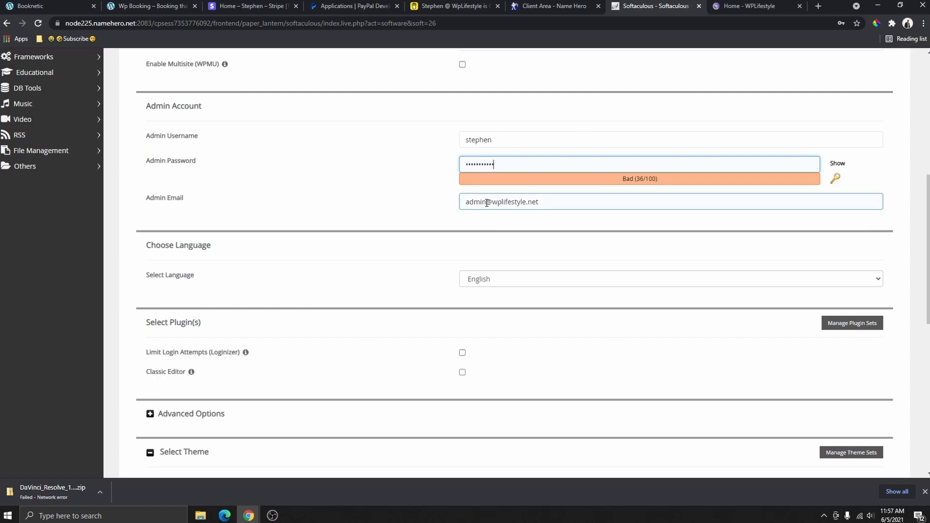
- Change the admin e-mail prefix to 'Info', keep English, and run the install
left_click_drag(487, 203, 461, 204)
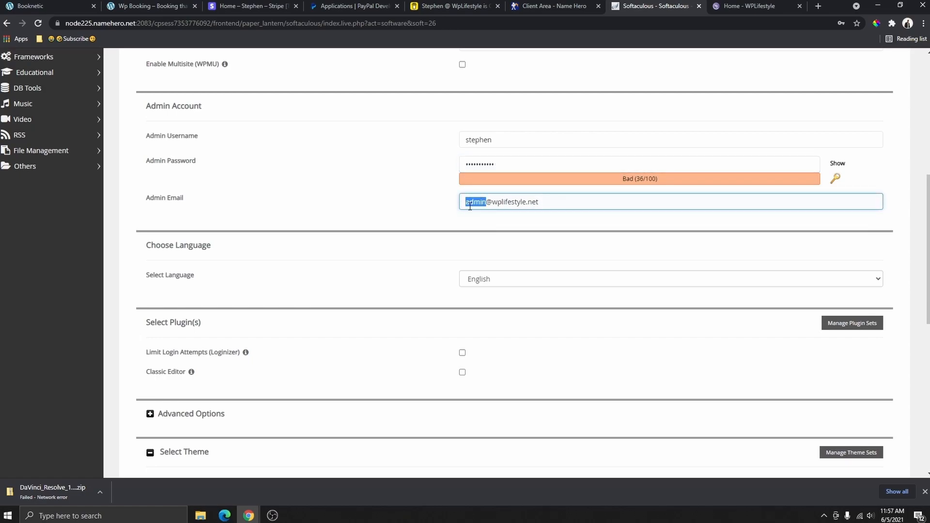
type("Info")
left_click(538, 204)
left_click_drag(465, 205, 533, 207)
scroll(543, 206, "down", 2)
left_click(514, 181)
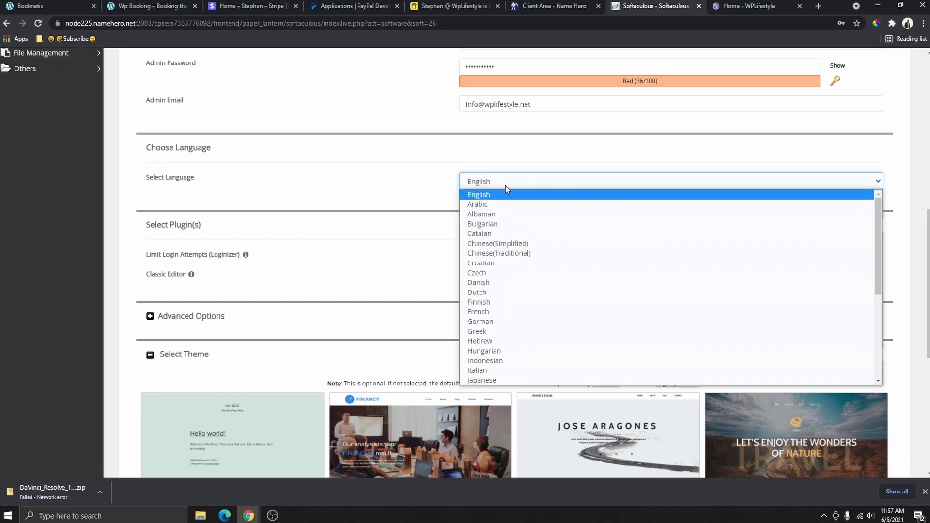
left_click(510, 165)
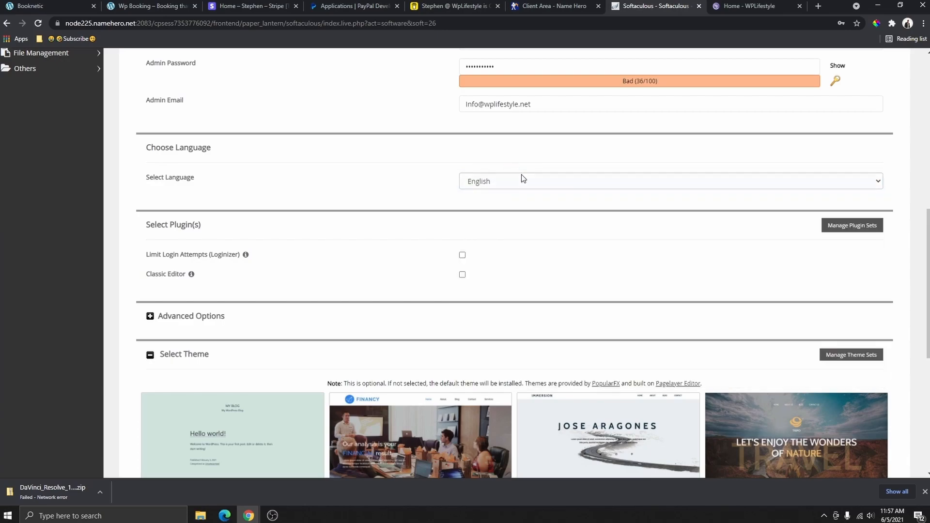
scroll(557, 208, "down", 3)
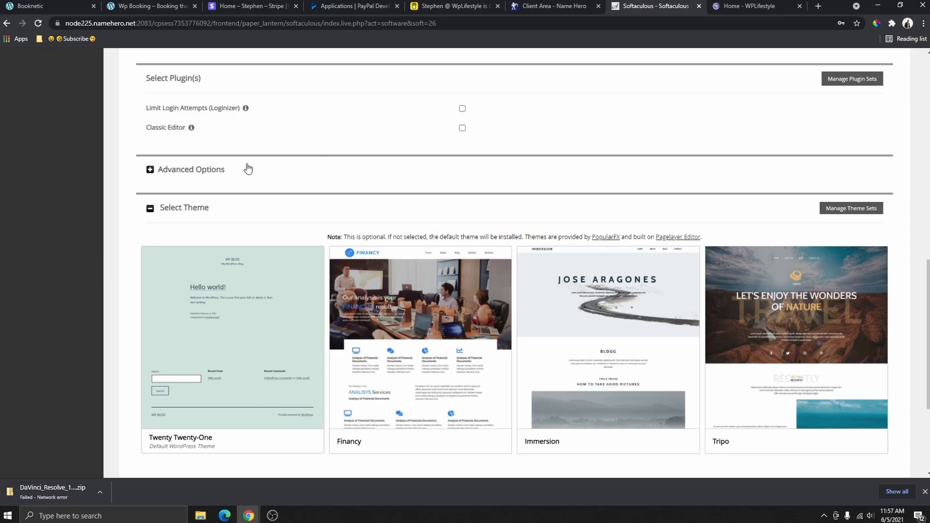
scroll(427, 149, "up", 1)
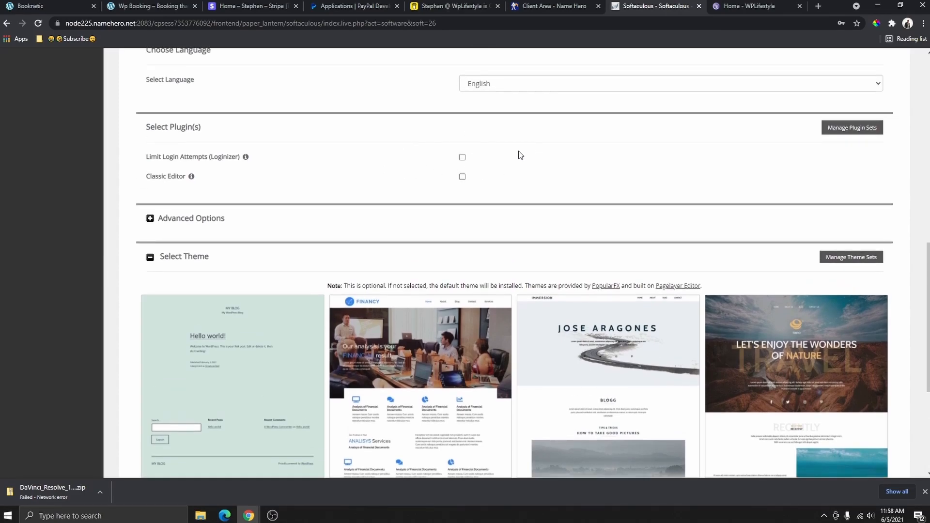
scroll(520, 155, "down", 5)
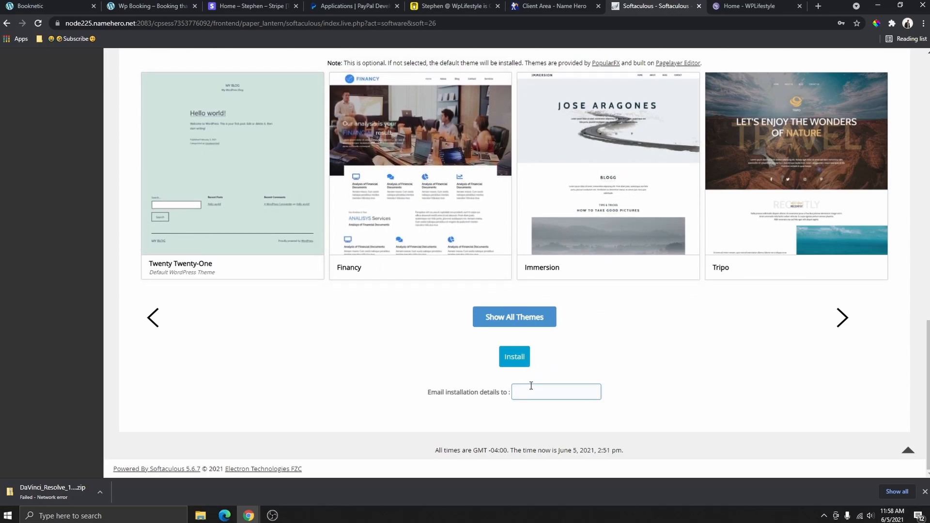
left_click(514, 359)
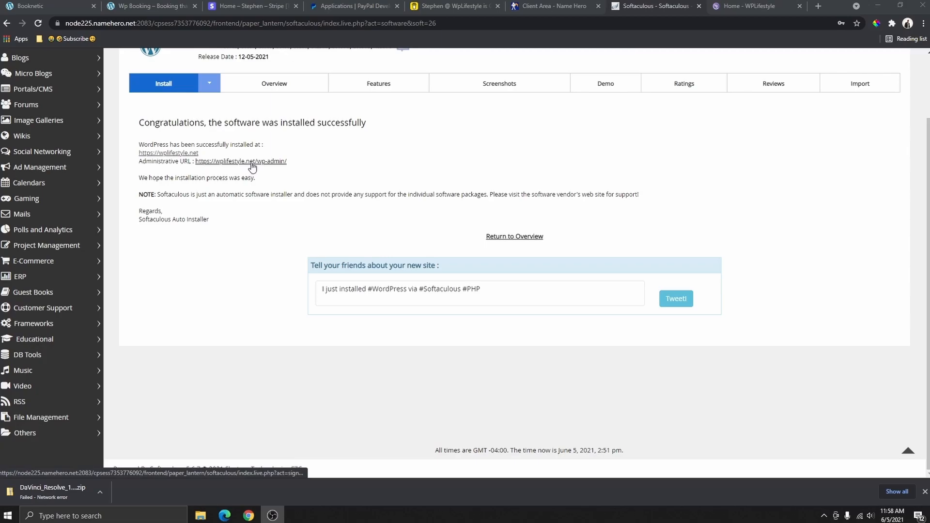
left_click(182, 154)
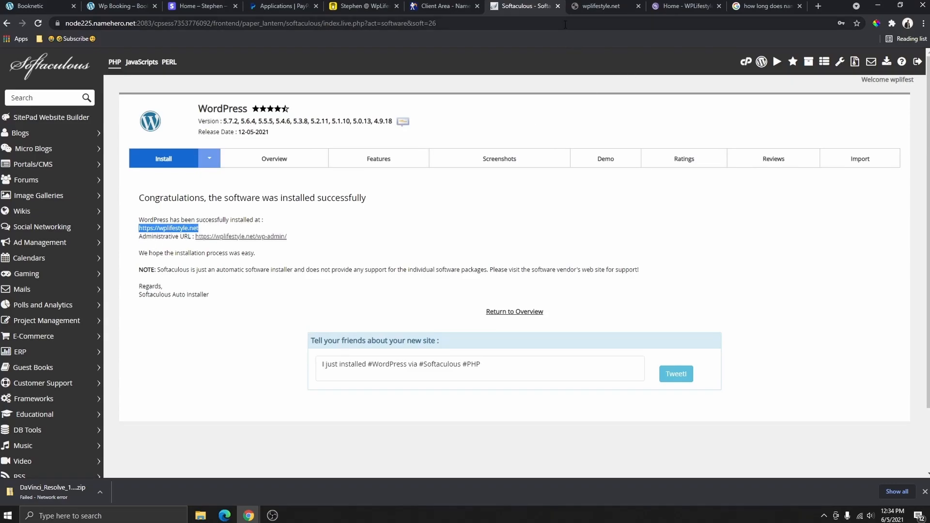
left_click(591, 9)
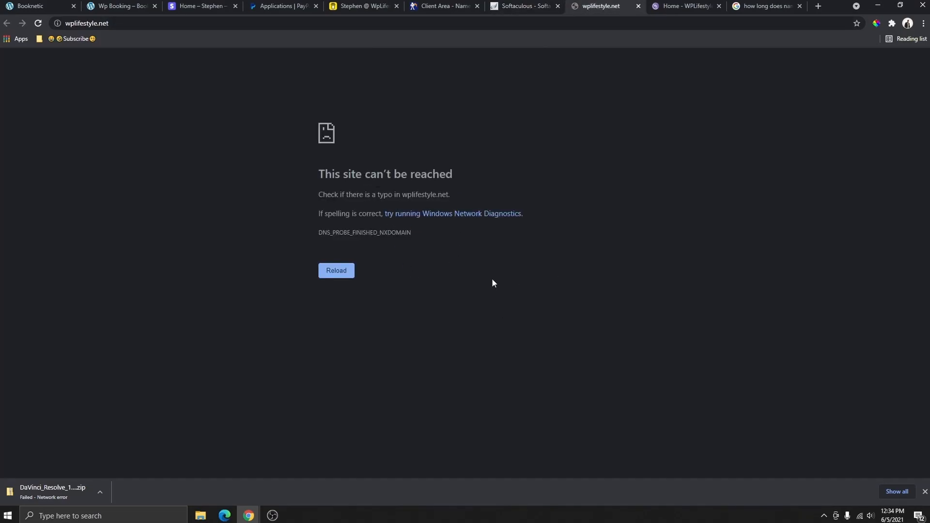
left_click(528, 5)
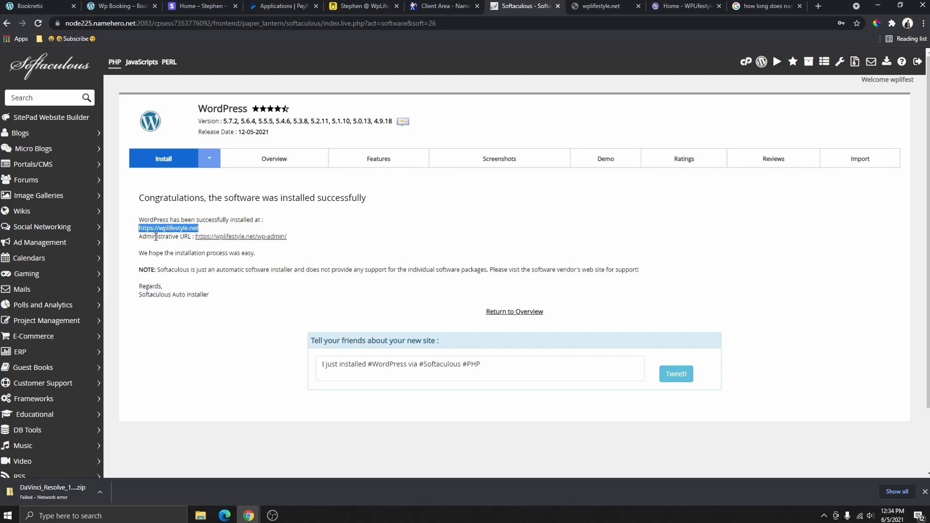
left_click(169, 228)
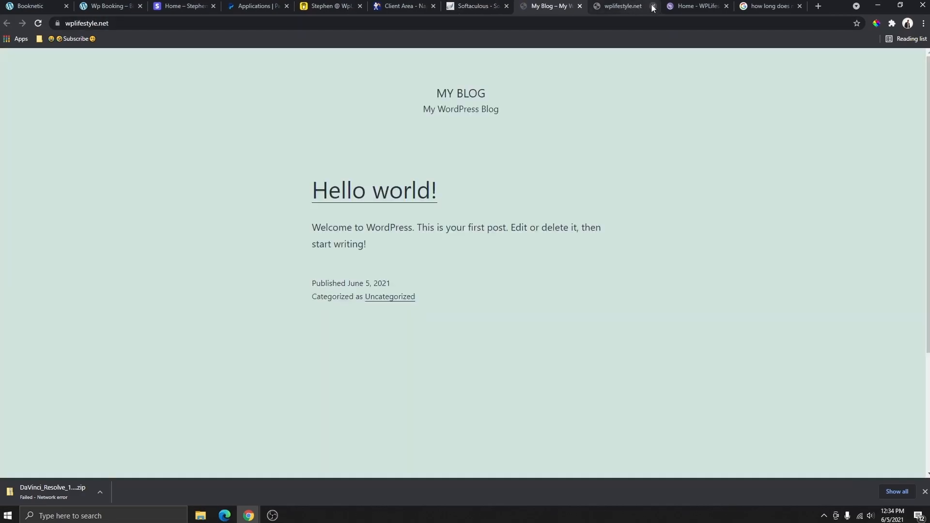
- Close the connection-error tab and get back to the wplifestyle.net home page tab
left_click(653, 5)
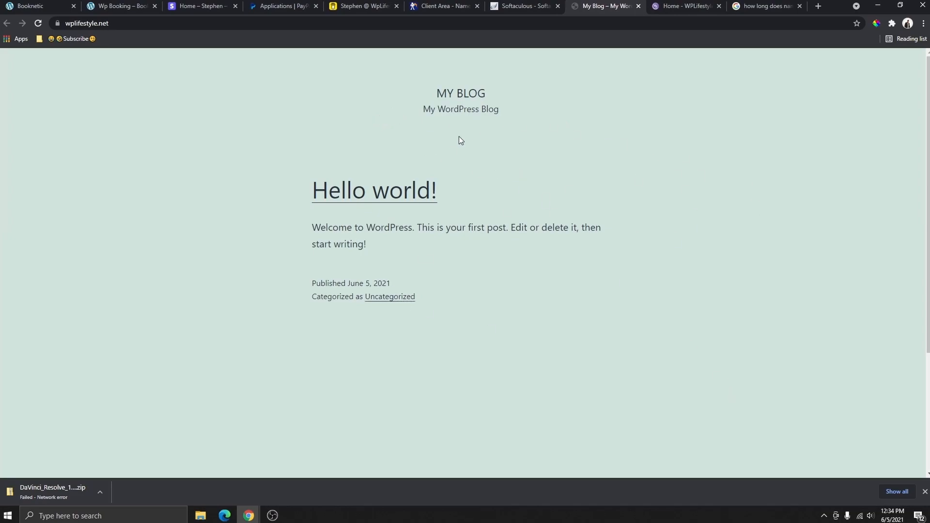
scroll(480, 258, "down", 4)
scroll(398, 283, "up", 4)
left_click(109, 24)
left_click_drag(111, 23, 64, 25)
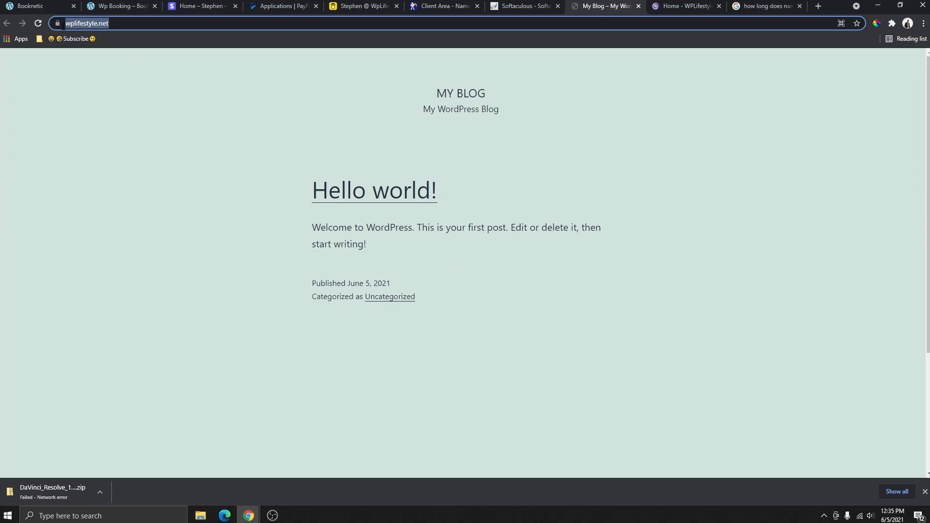
left_click(57, 23)
left_click(412, 130)
left_click(527, 8)
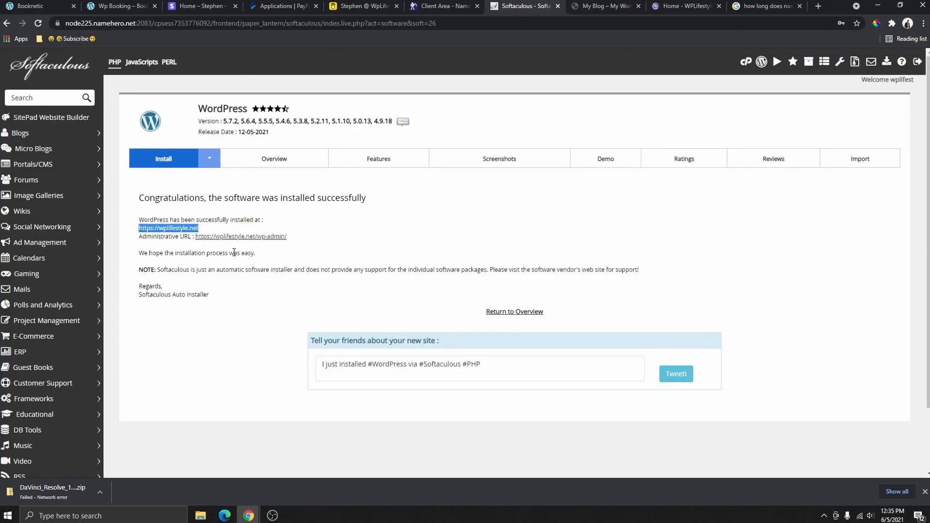
left_click(242, 237)
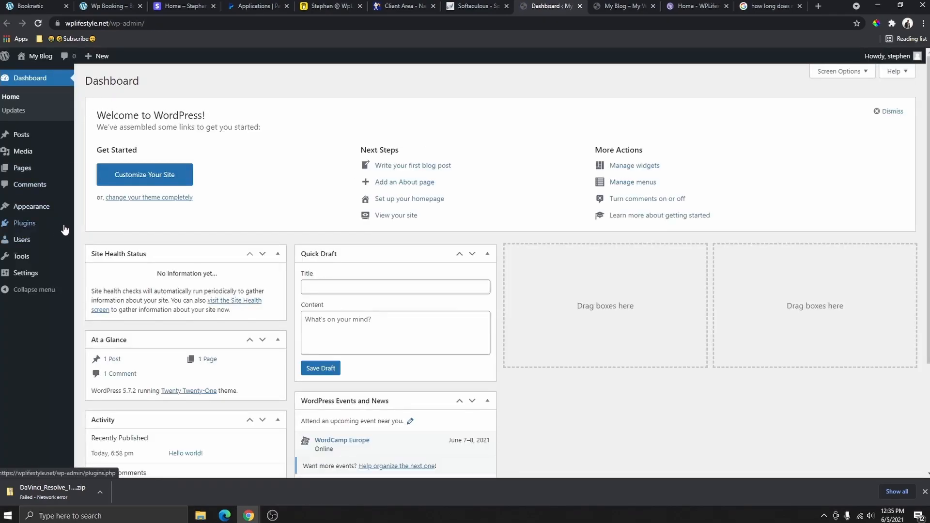
left_click(581, 6)
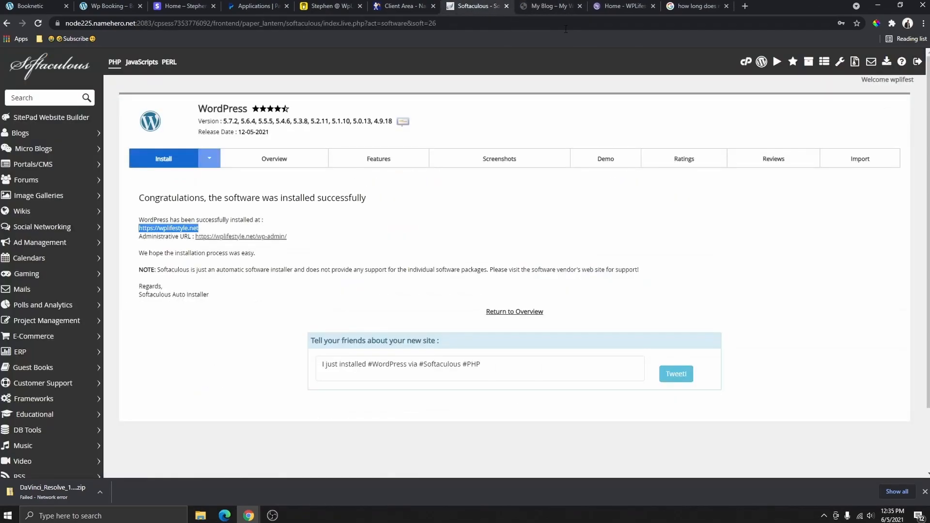
left_click(554, 6)
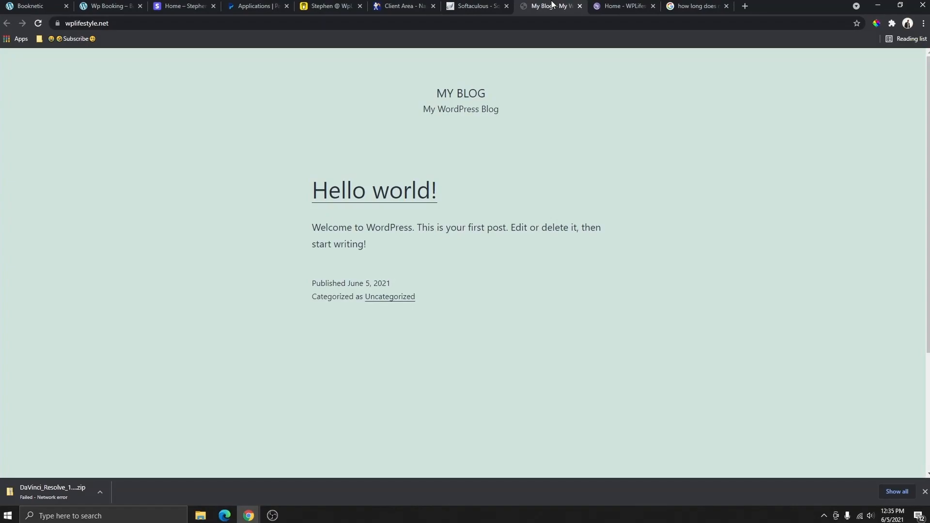
- Append wp-admin to wplifestyle.net in the address bar to load the login page
left_click(118, 25)
left_click(108, 25)
type("wp-admin")
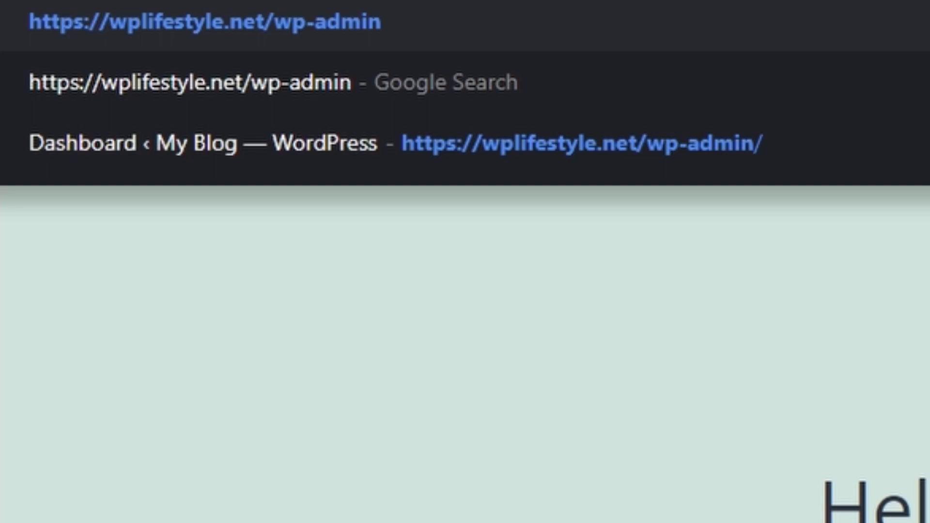
left_click_drag(171, 23, 71, 26)
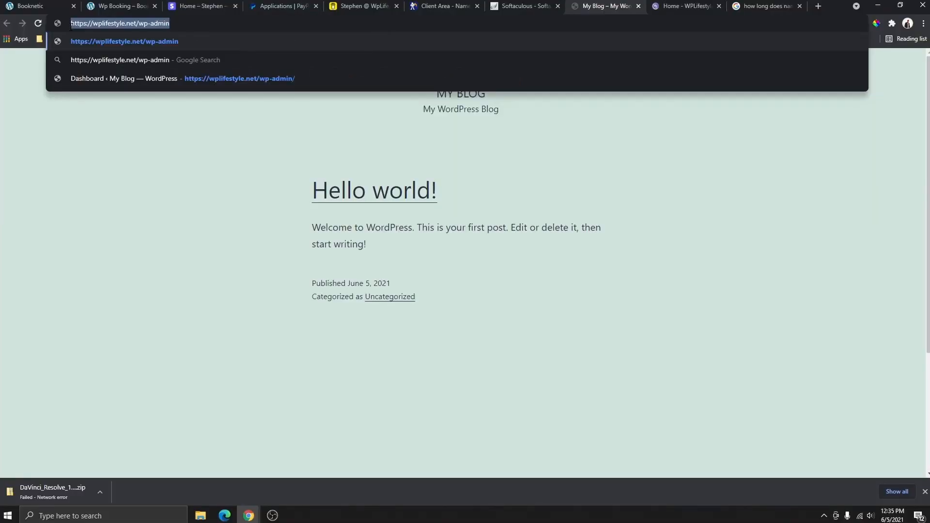
key("Return")
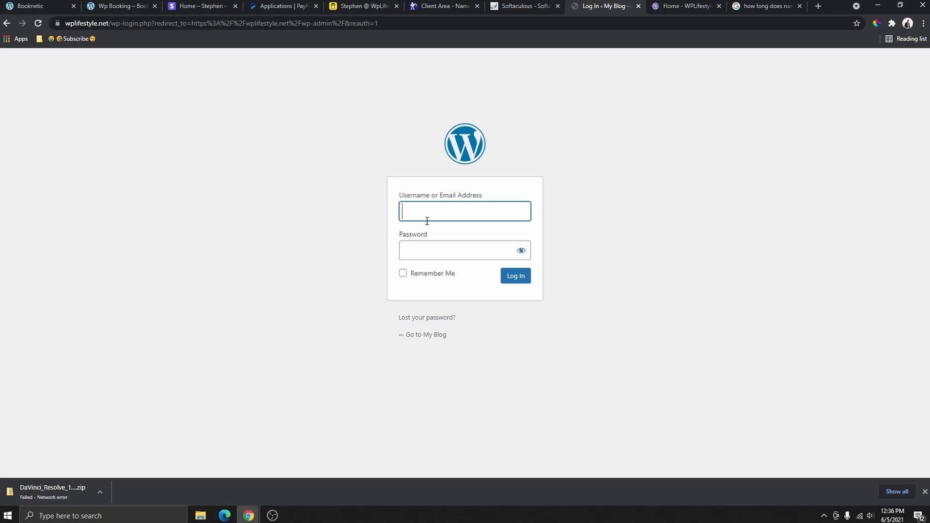
- Log in with the admin username and password, view the live site via My Blog, then return to Dashboard
type("stephen")
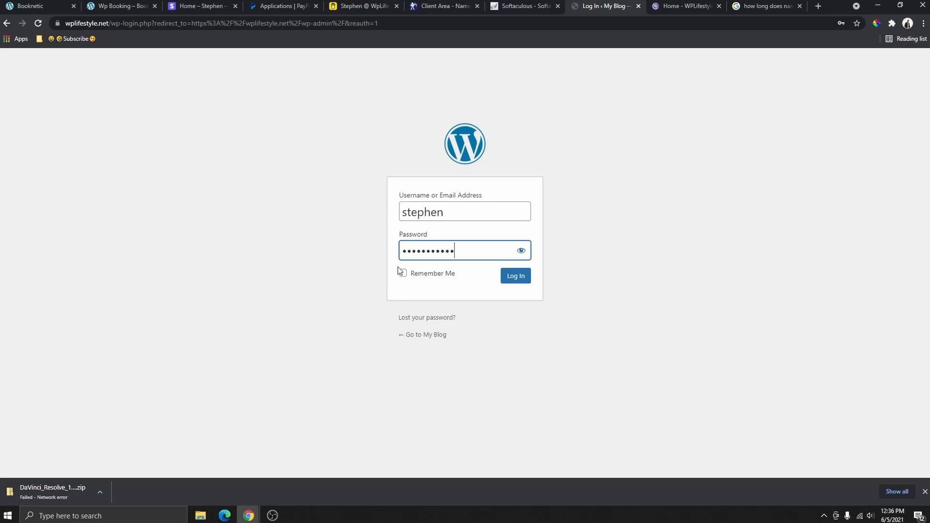
left_click(516, 277)
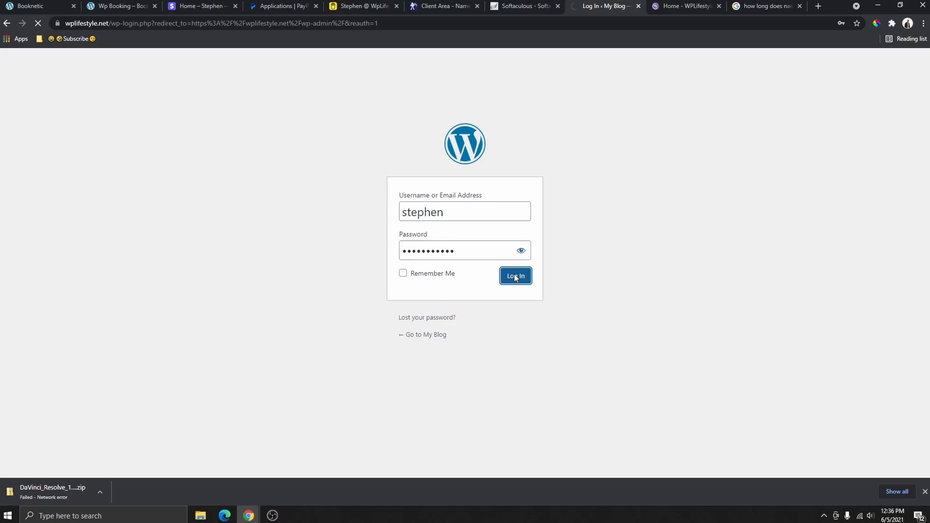
mouse_move(31, 59)
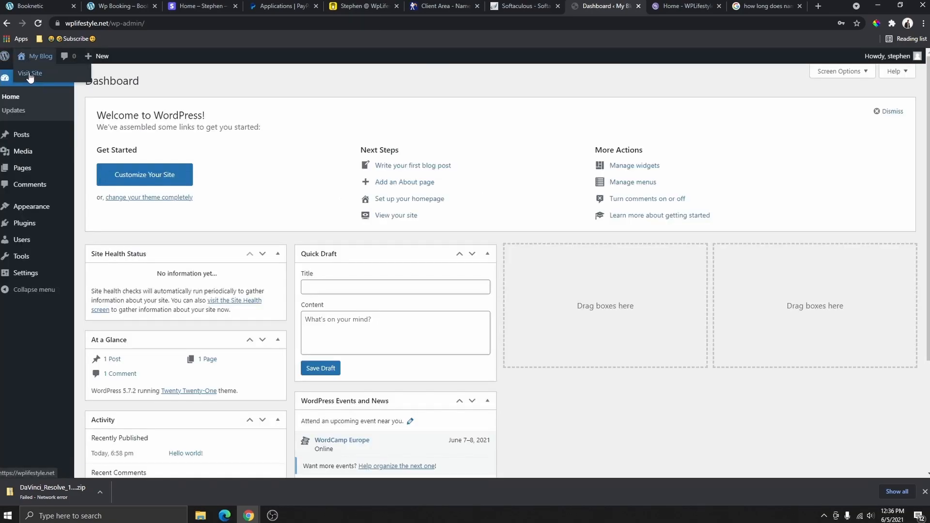
left_click(29, 75)
scroll(497, 260, "down", 5)
scroll(525, 242, "up", 5)
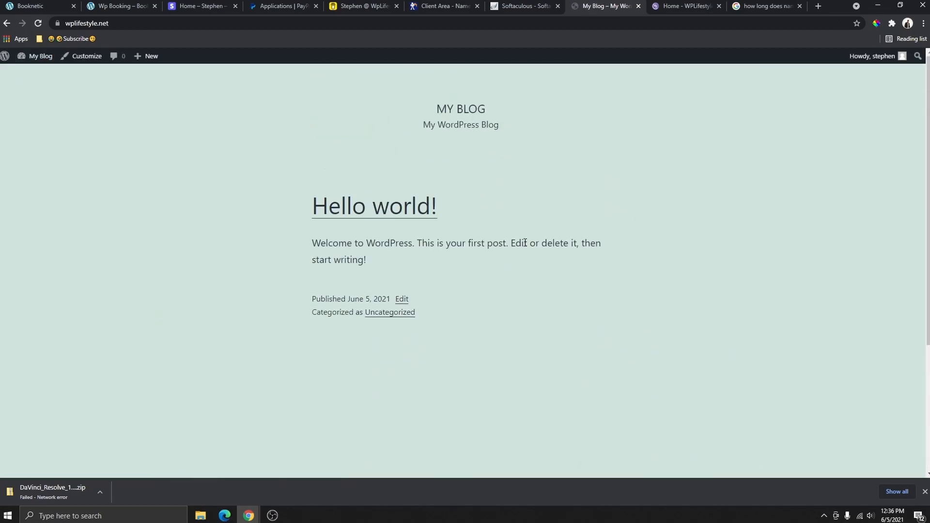
mouse_move(23, 60)
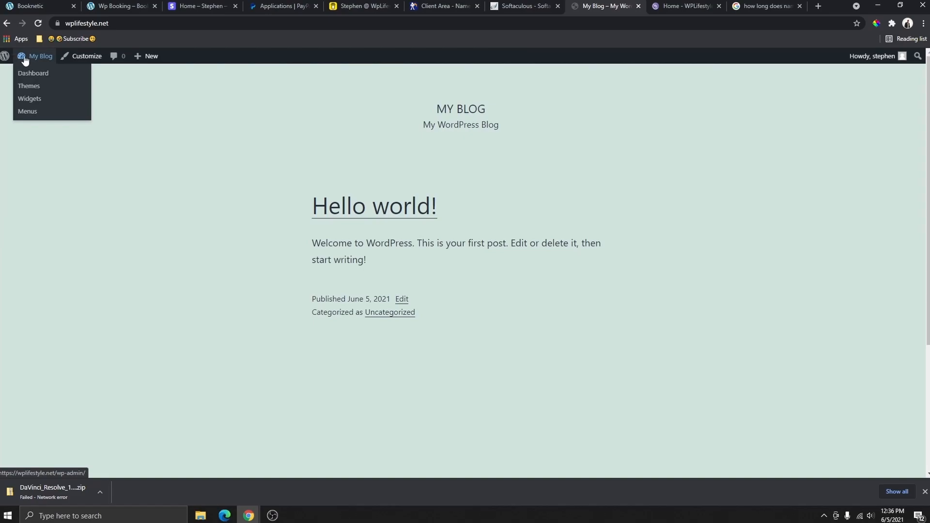
left_click(32, 75)
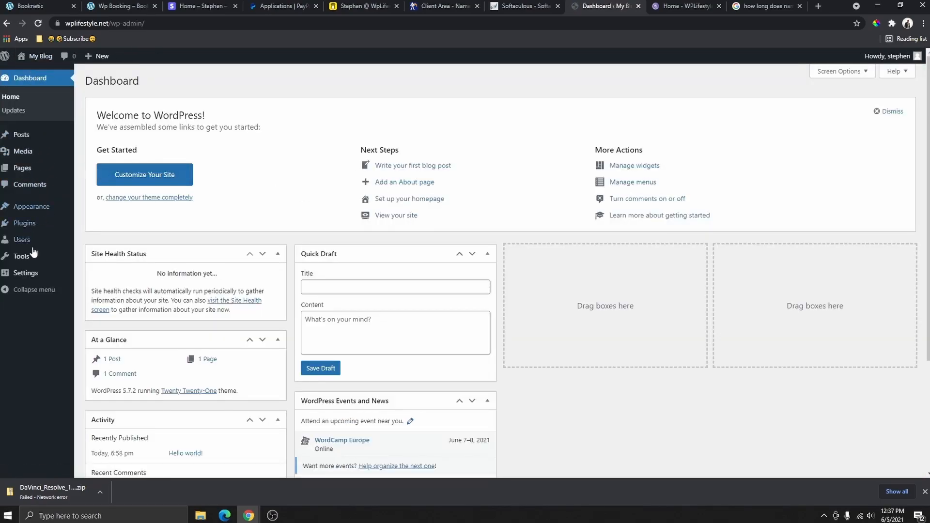
mouse_move(28, 276)
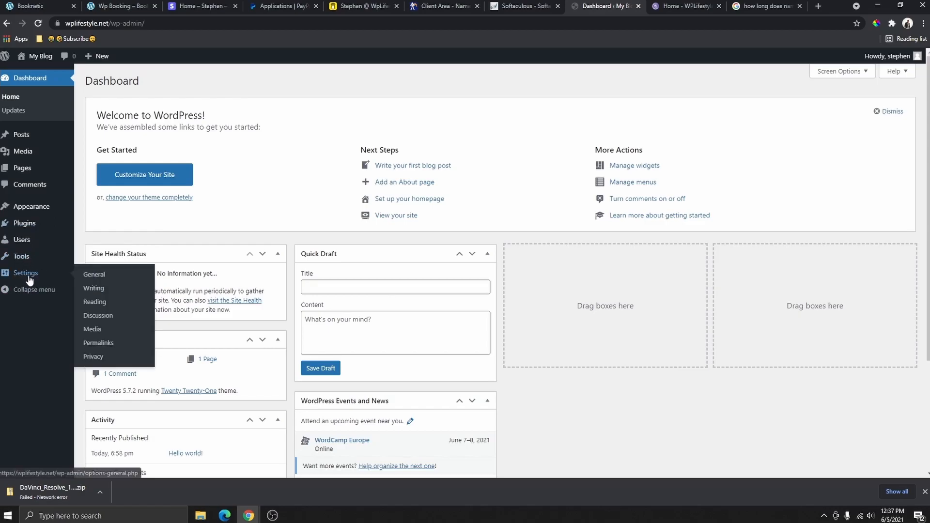
- In General Settings, set Site Title 'WP Music' and Tagline 'Music Hub for all WP Users'
left_click(29, 277)
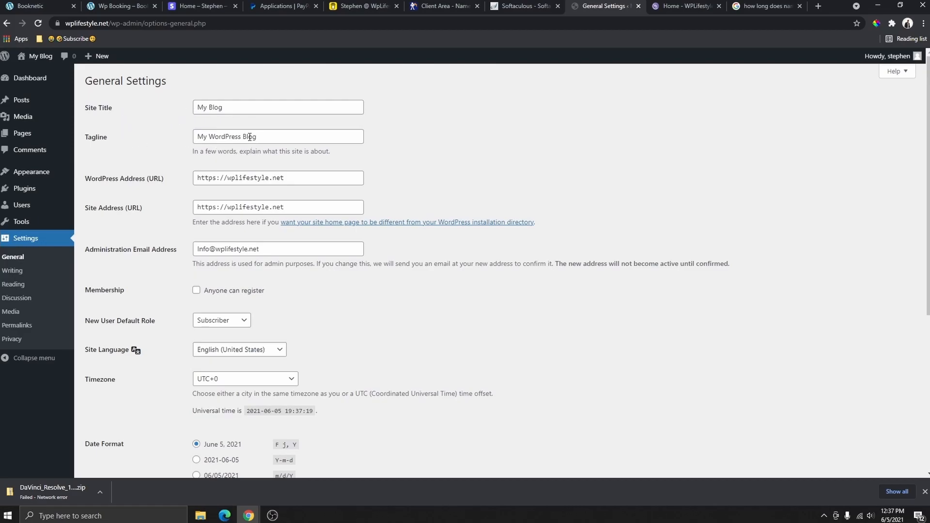
key("Tab")
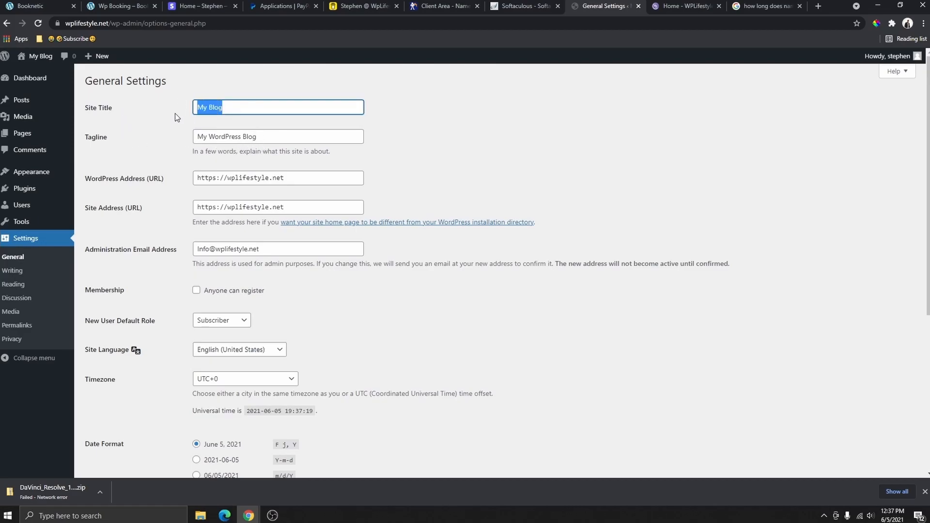
left_click(235, 108)
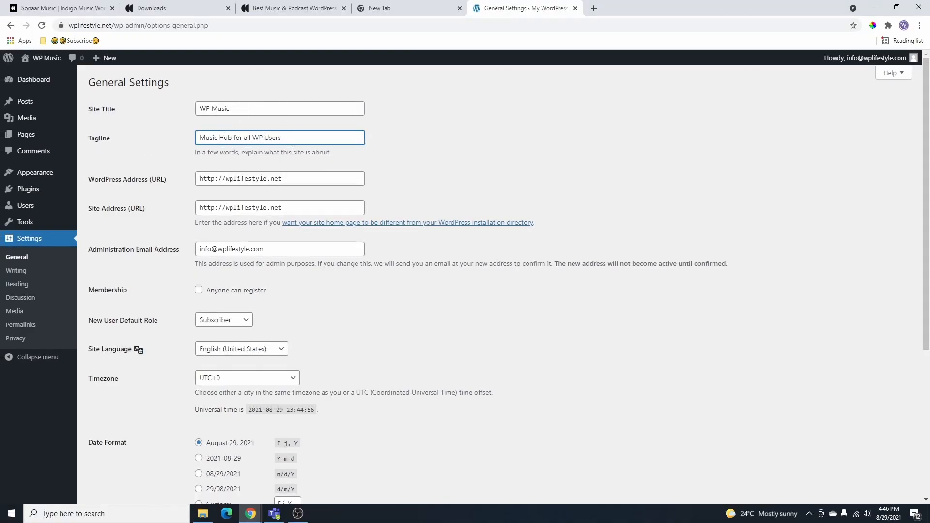
scroll(313, 149, "down", 1)
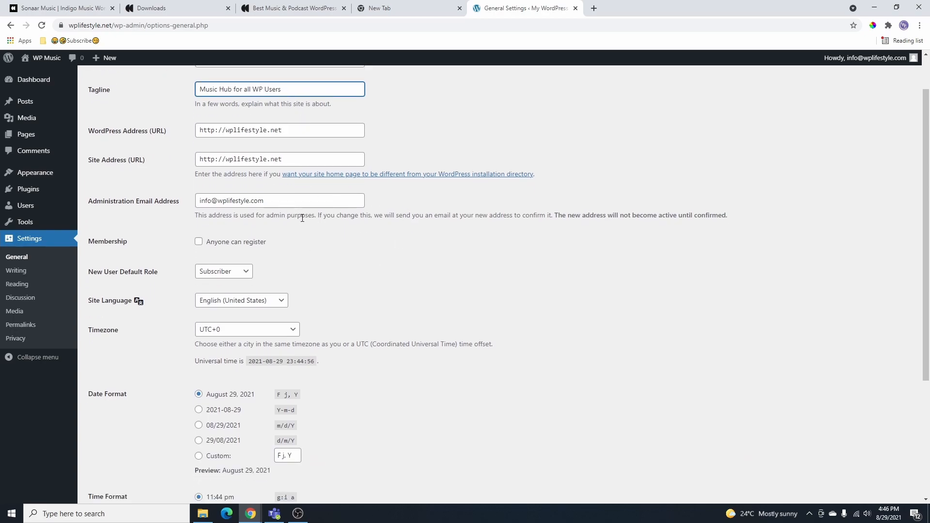
scroll(302, 218, "up", 1)
scroll(305, 249, "down", 3)
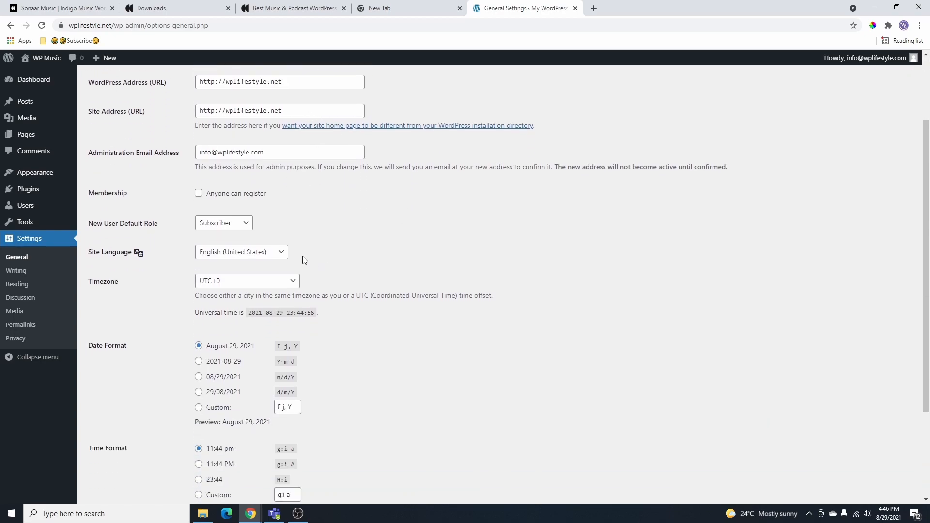
scroll(324, 219, "down", 2)
left_click(17, 284)
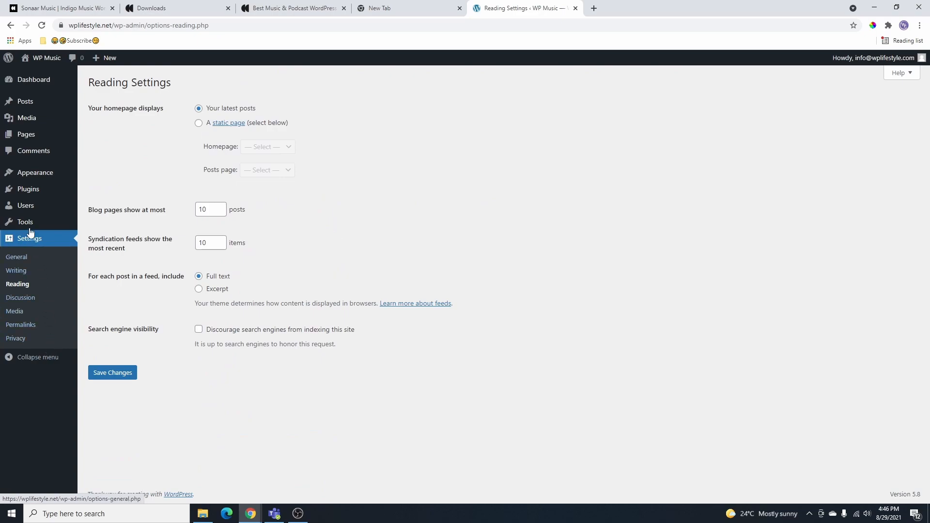
- Save the Post name permalink structure, then open Users > All Users
left_click(26, 329)
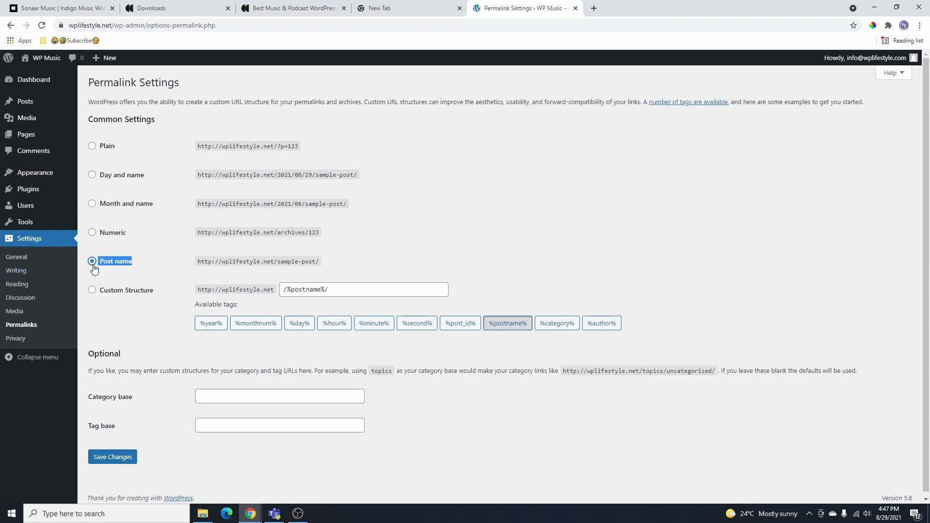
scroll(111, 378, "down", 1)
left_click(120, 456)
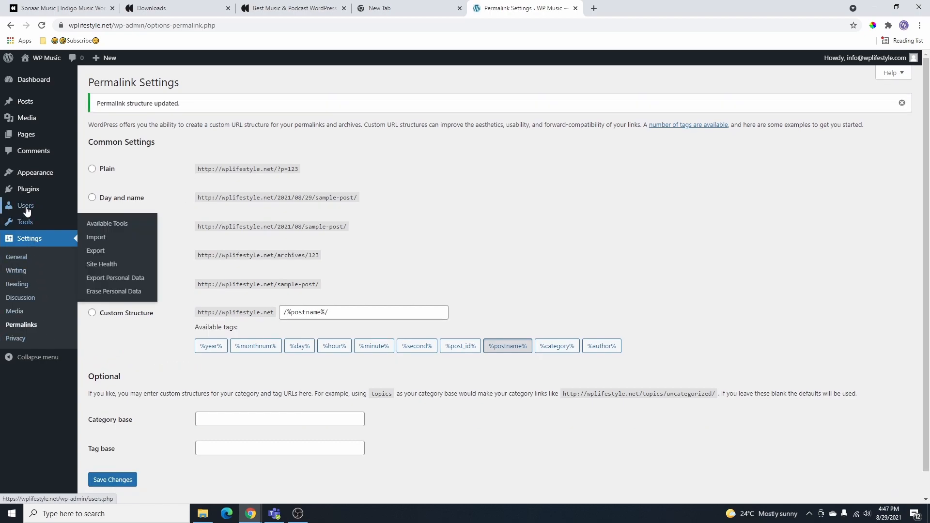
mouse_move(24, 204)
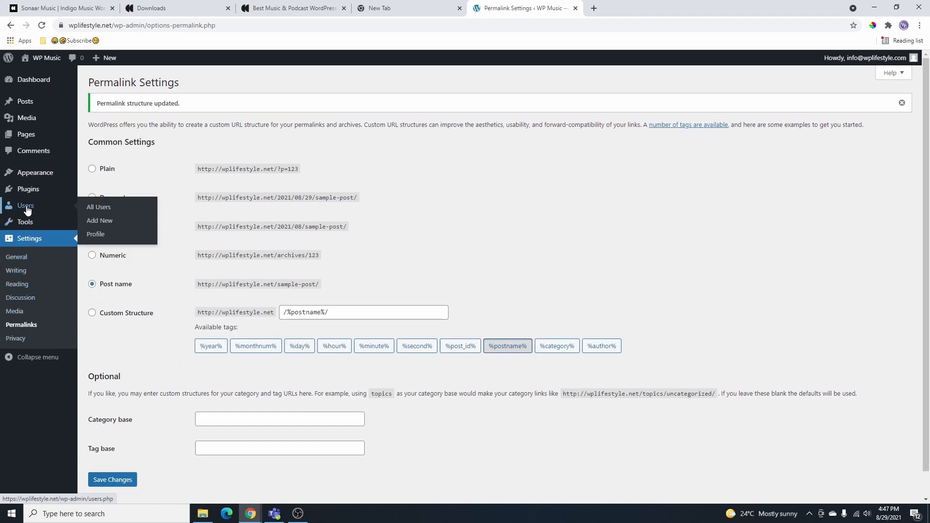
left_click(98, 207)
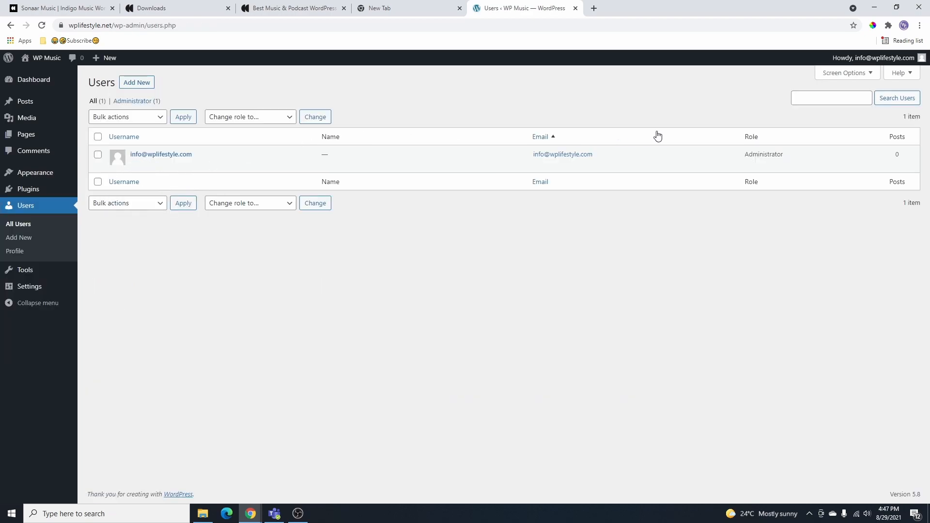
- Give the administrator a first name and make it the public display name
mouse_move(130, 162)
left_click(136, 165)
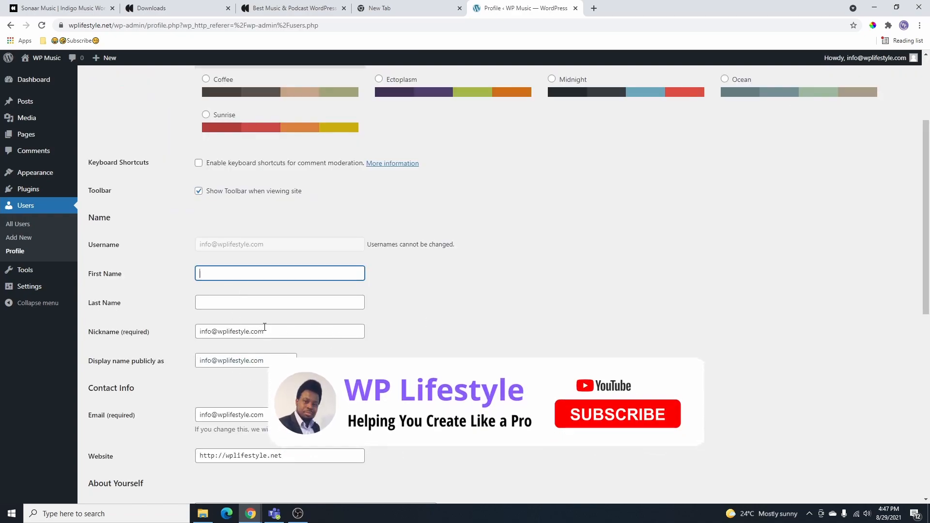
mouse_move(841, 66)
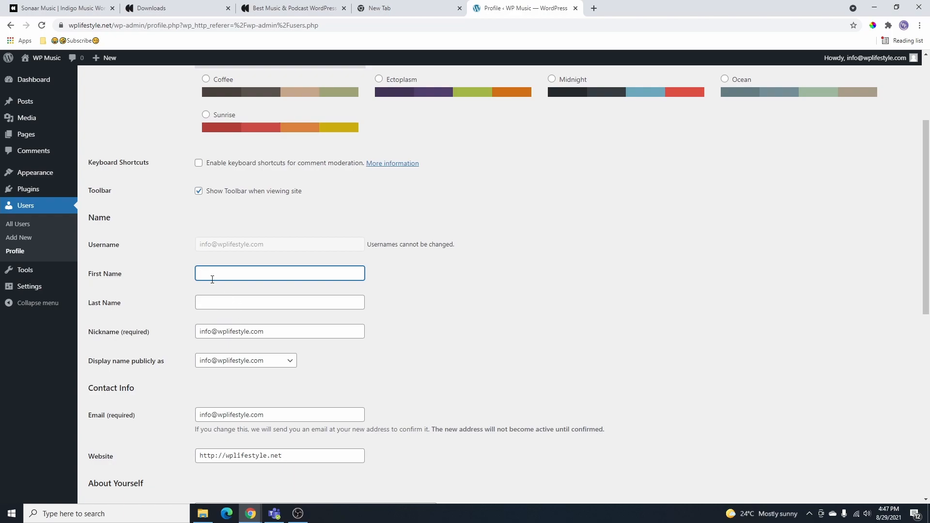
type("Stephen")
scroll(231, 177, "down", 2)
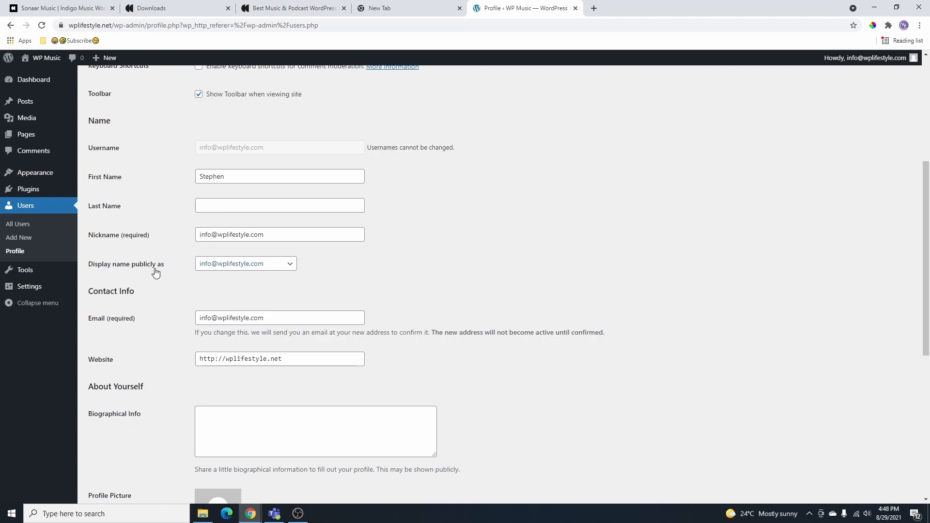
left_click(248, 268)
left_click(230, 287)
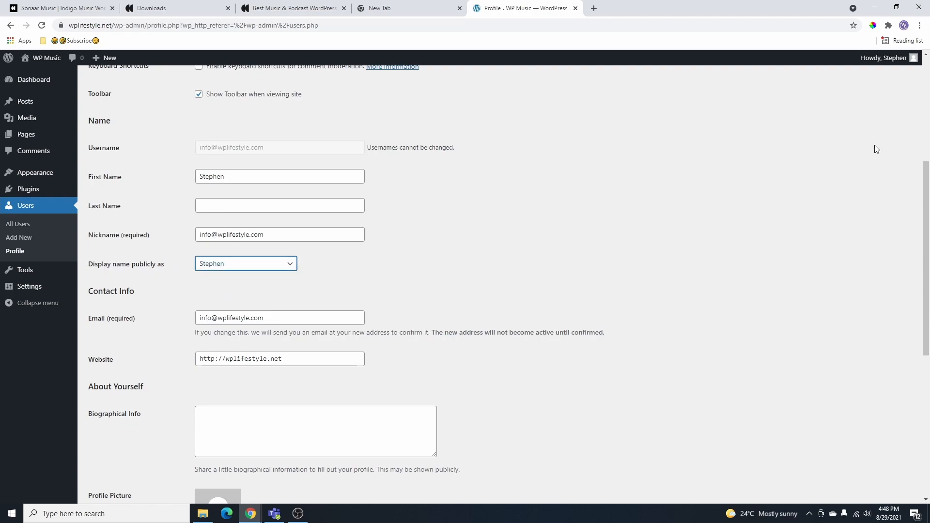
- Save the profile with Update Profile, cancelling the generated new password
mouse_move(882, 62)
scroll(316, 262, "down", 3)
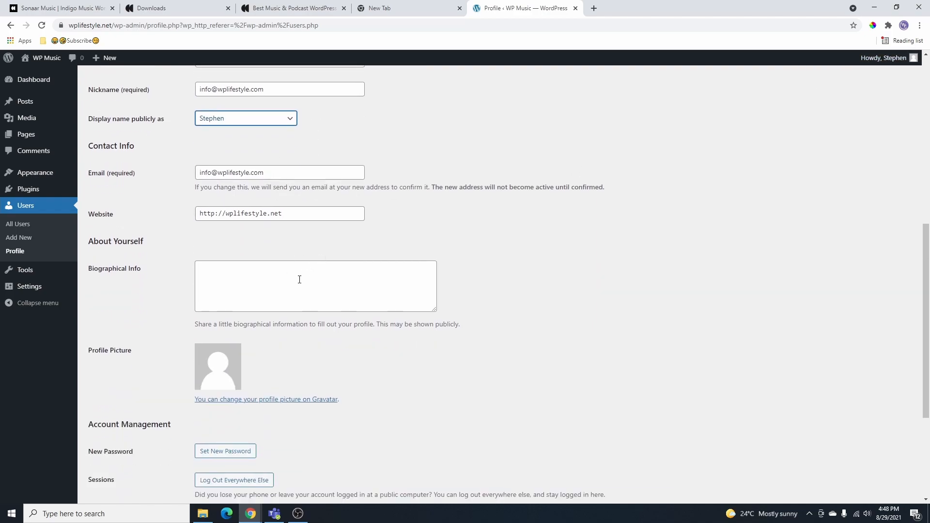
left_click(304, 283)
scroll(304, 283, "down", 4)
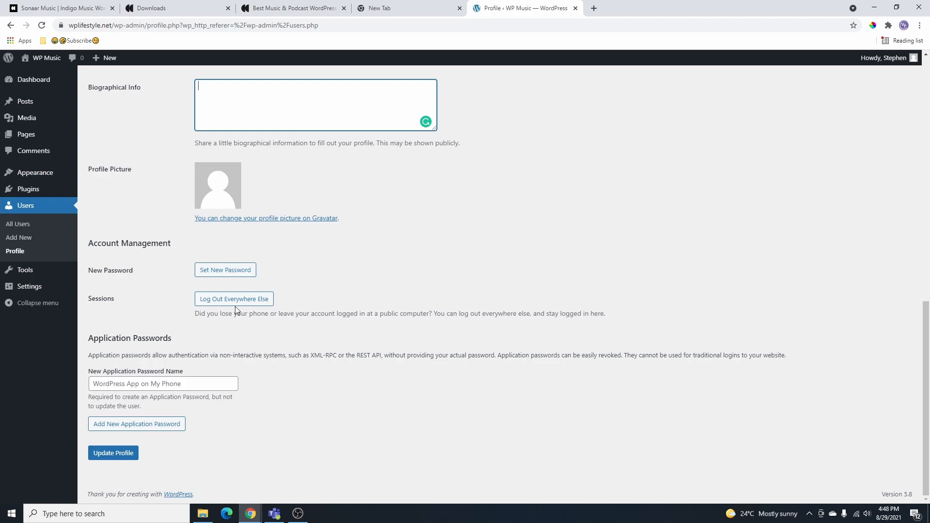
left_click(226, 274)
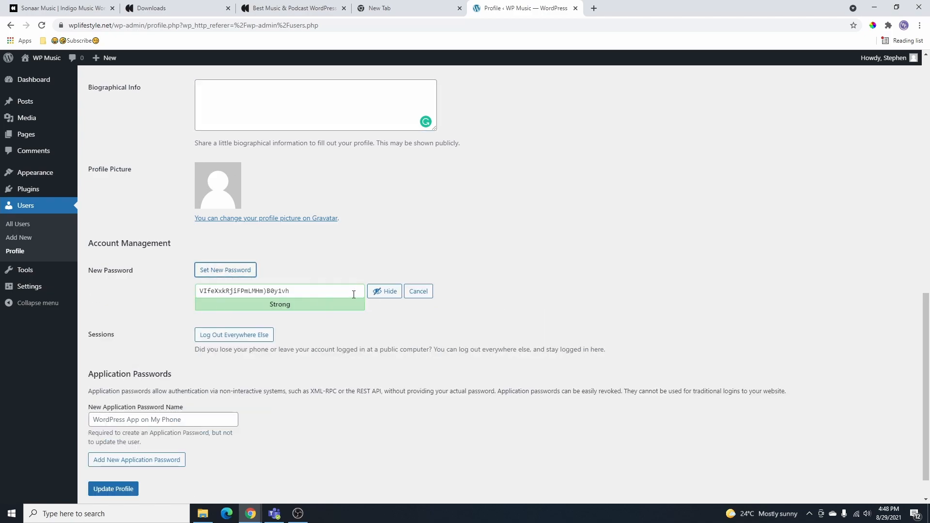
left_click(417, 292)
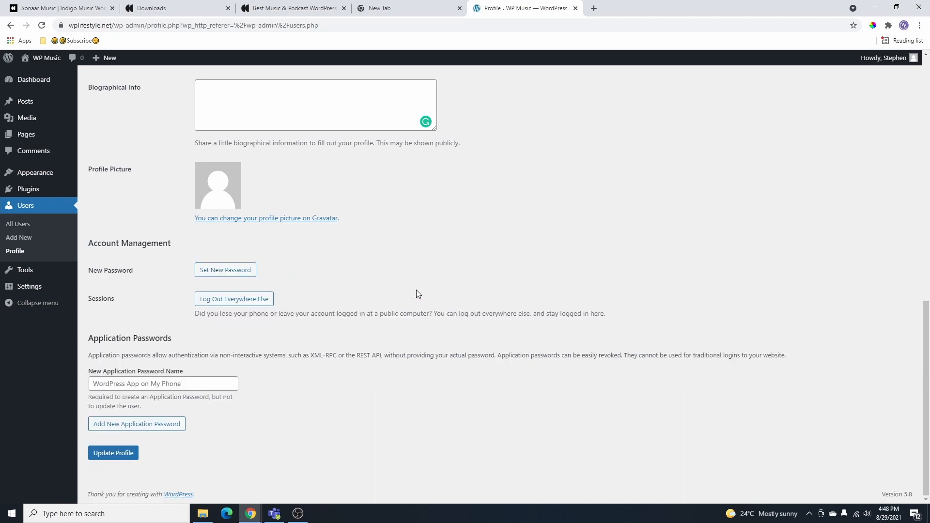
left_click(120, 454)
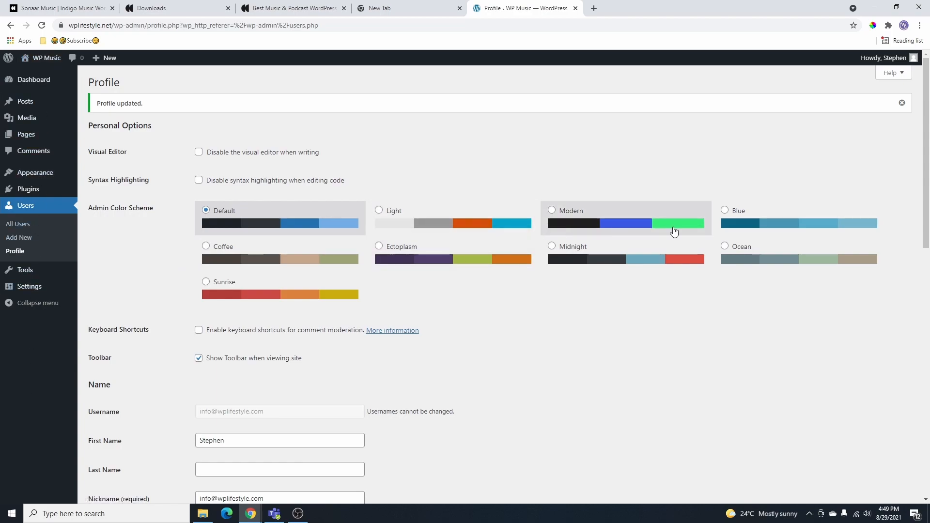
- Preview the Light and Midnight admin colour schemes, then save the profile with Modern
left_click(632, 224)
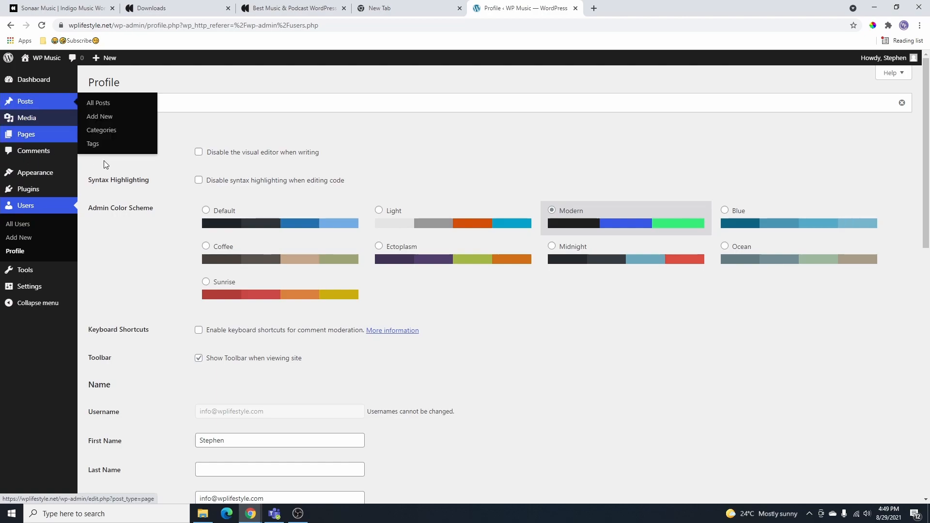
left_click(434, 220)
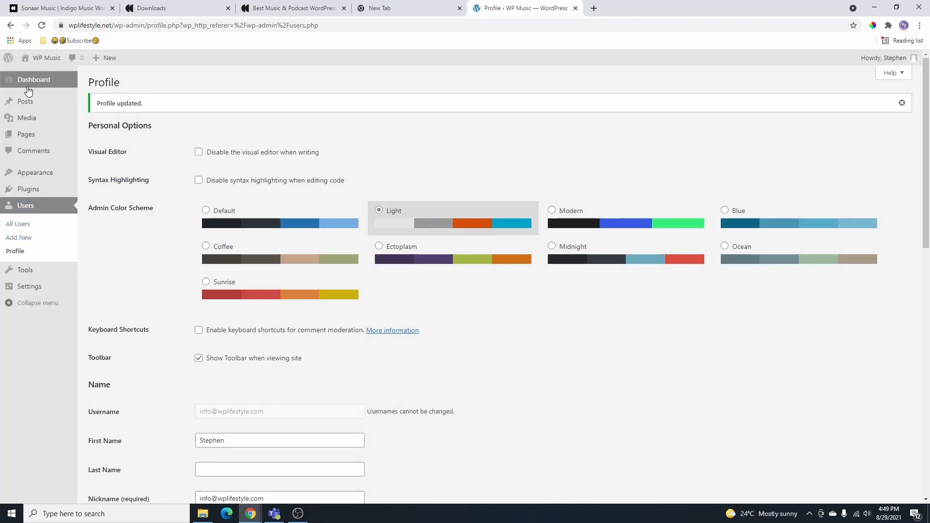
left_click(614, 270)
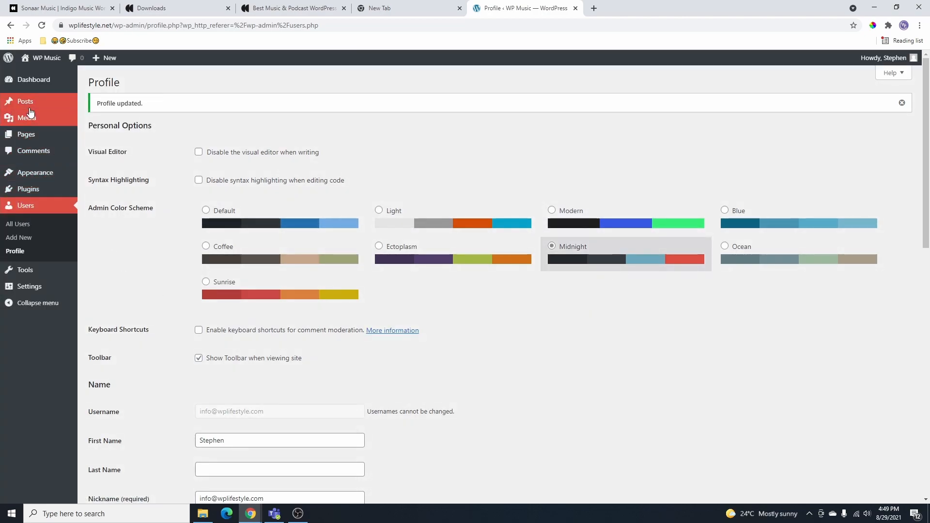
left_click(599, 225)
scroll(247, 429, "down", 12)
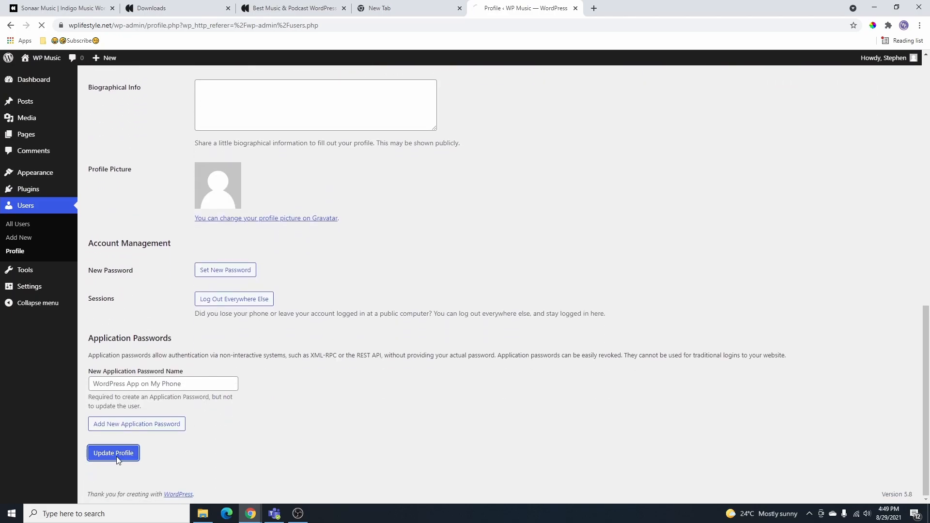
left_click(123, 455)
- Go from the Dashboard to Appearance > Themes > Add New, then switch to the new browser tab
left_click(42, 83)
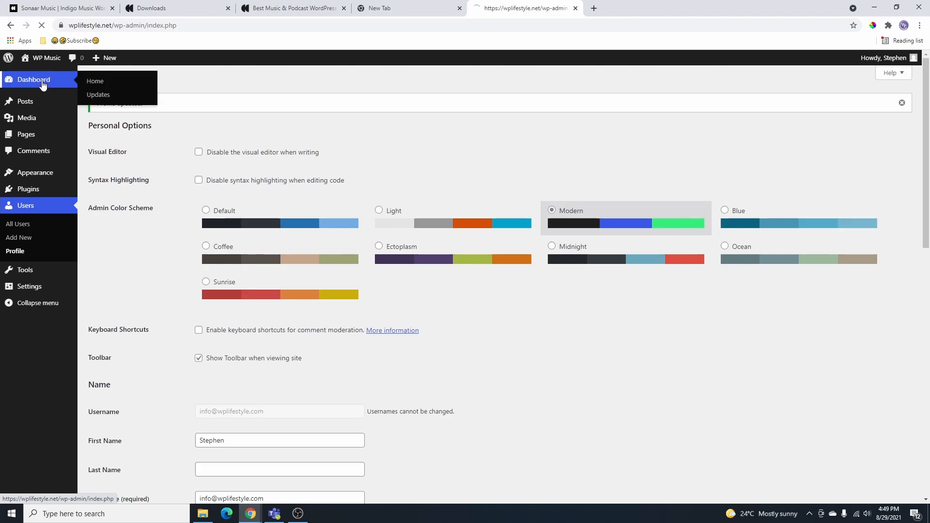
scroll(290, 252, "down", 4)
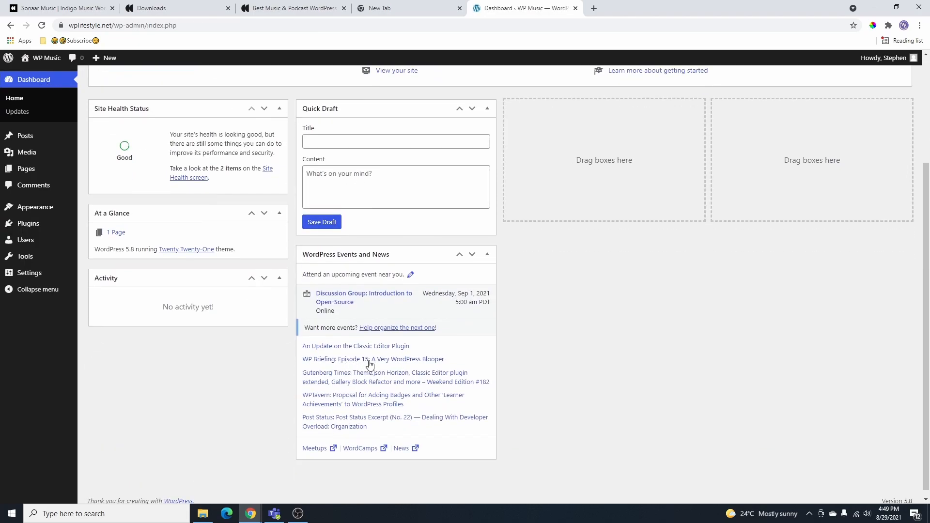
scroll(442, 243, "up", 4)
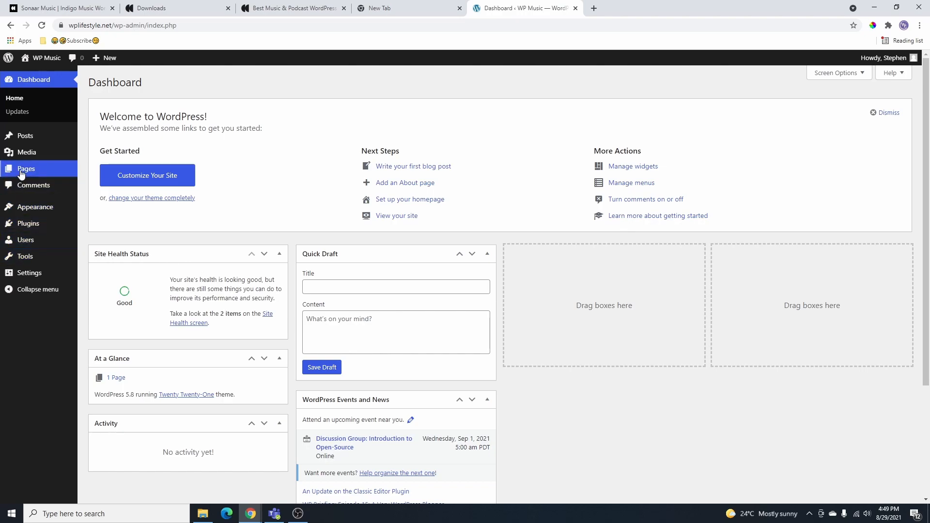
mouse_move(32, 160)
mouse_move(36, 213)
left_click(98, 210)
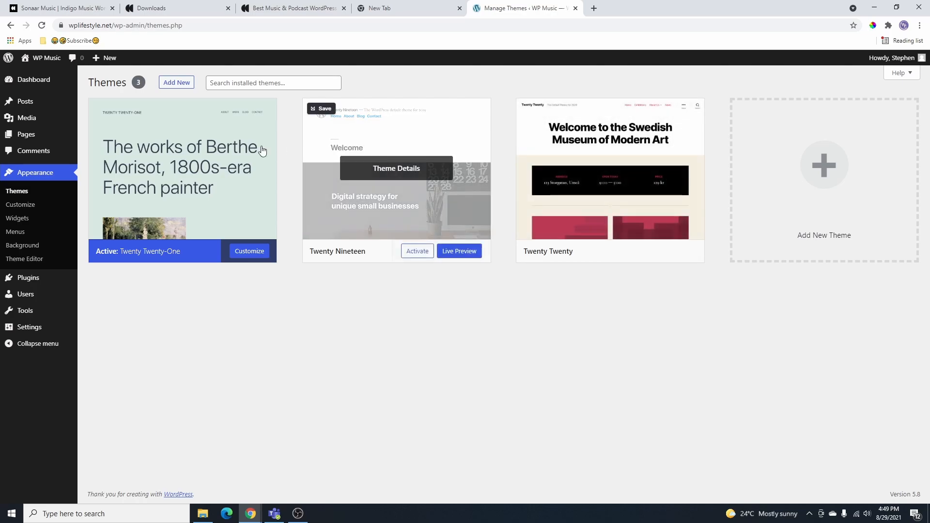
left_click(176, 82)
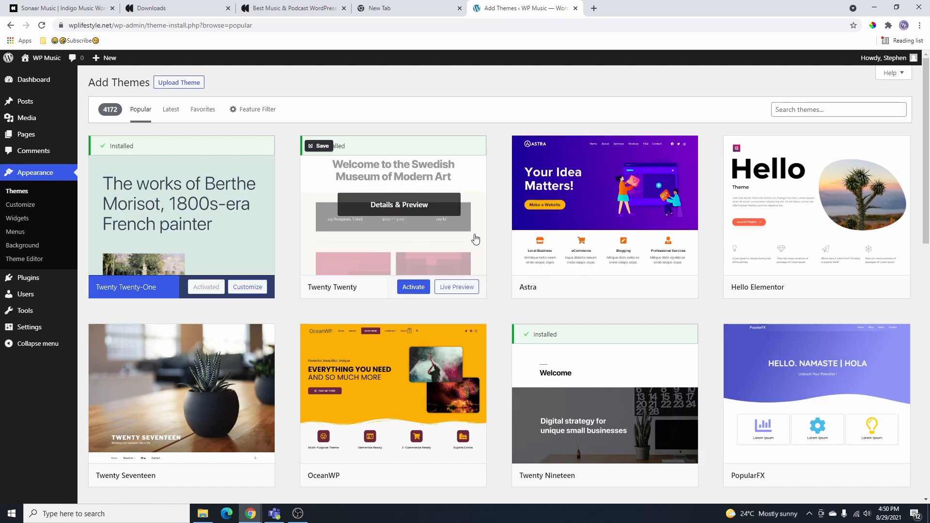
left_click(397, 9)
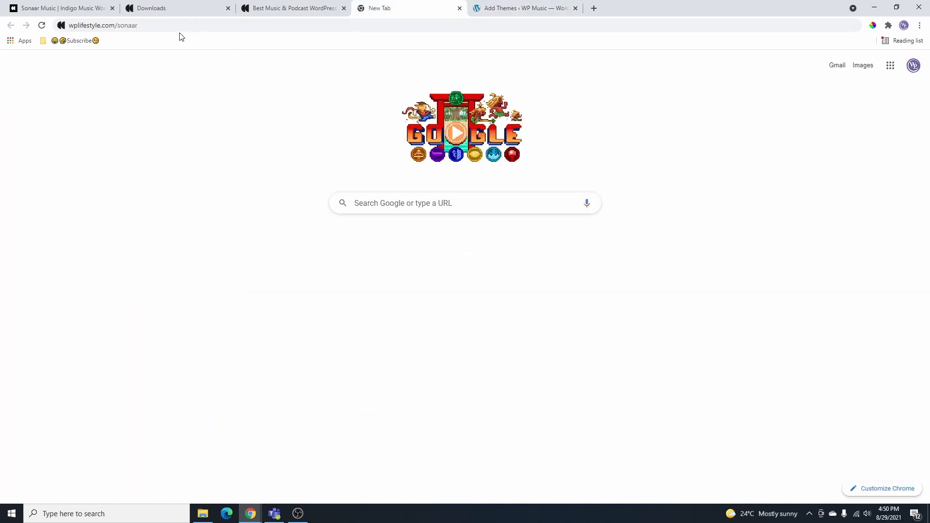
- Load the Sonaar themes page at wplifestyle.com/sonaar in the new tab
left_click_drag(137, 27, 67, 26)
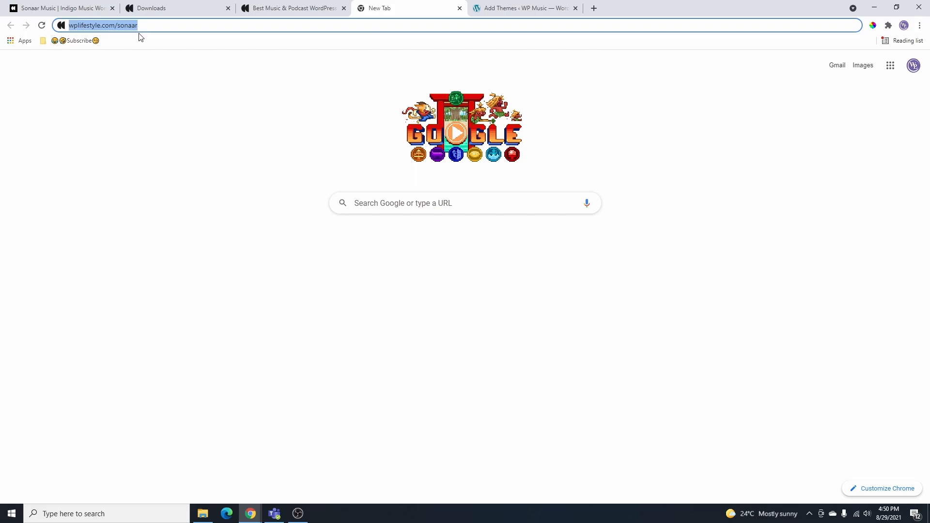
left_click(163, 25)
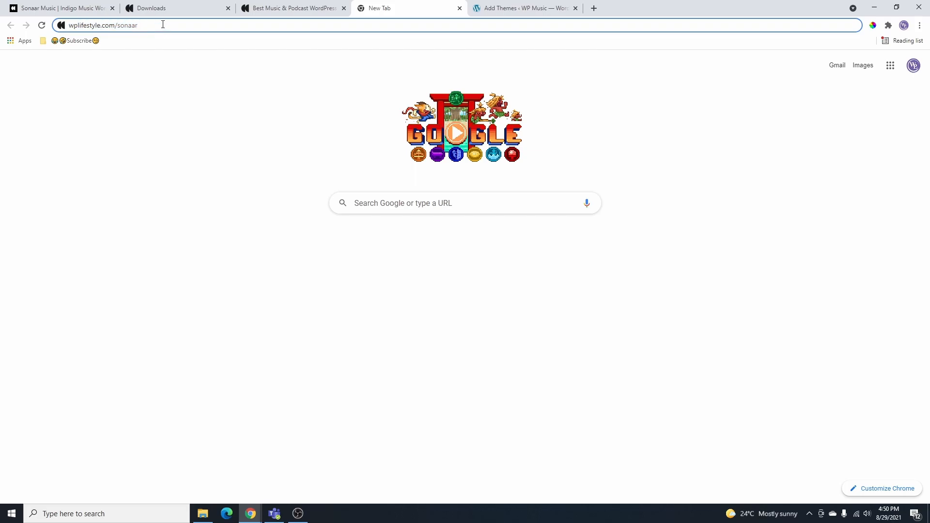
key("Return")
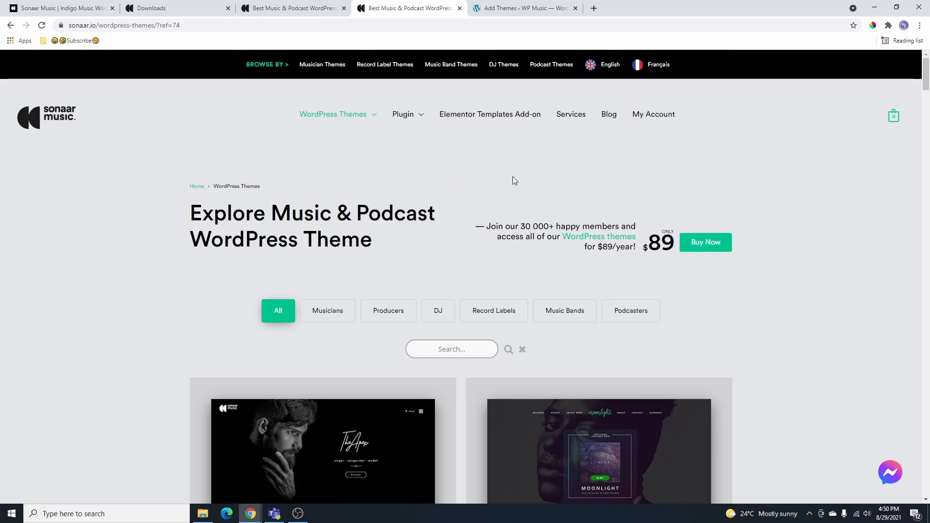
scroll(455, 189, "down", 8)
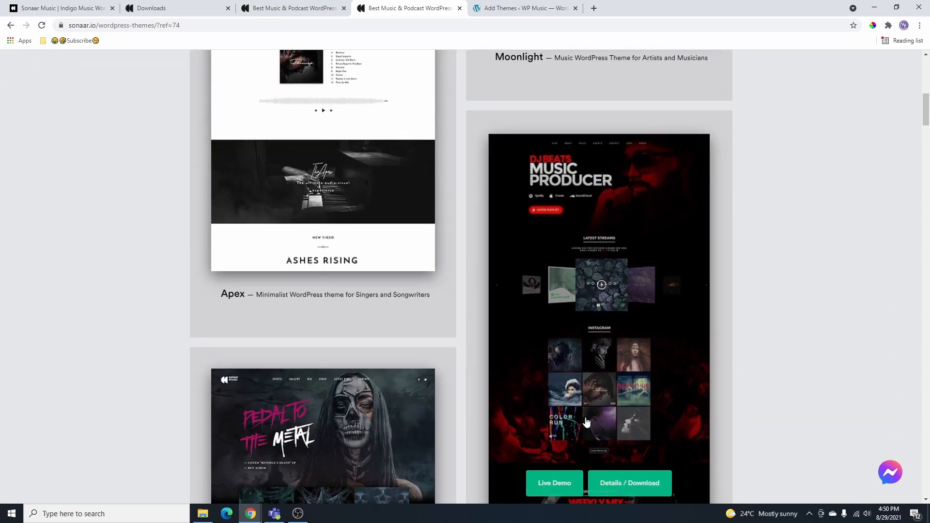
scroll(470, 393, "up", 12)
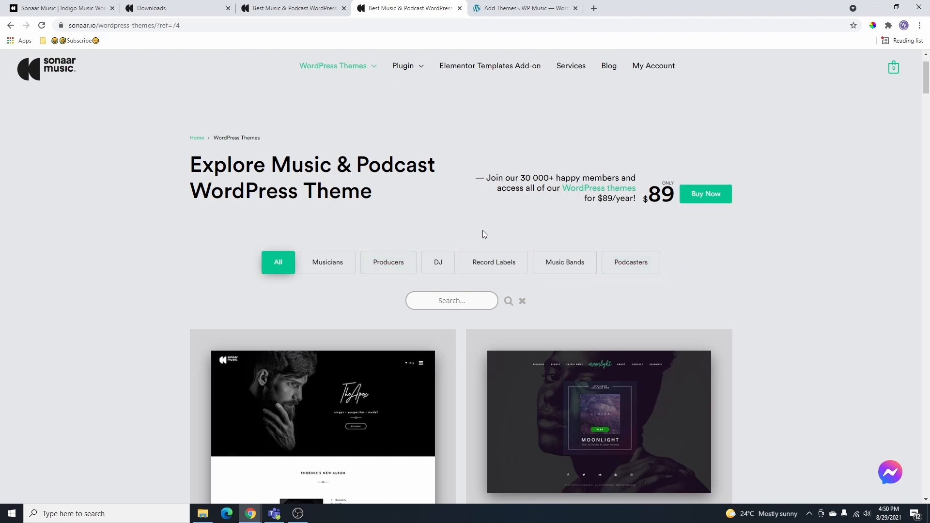
- Filter the theme grid through Musicians, Producers and DJ, ending on Podcasters
left_click(339, 266)
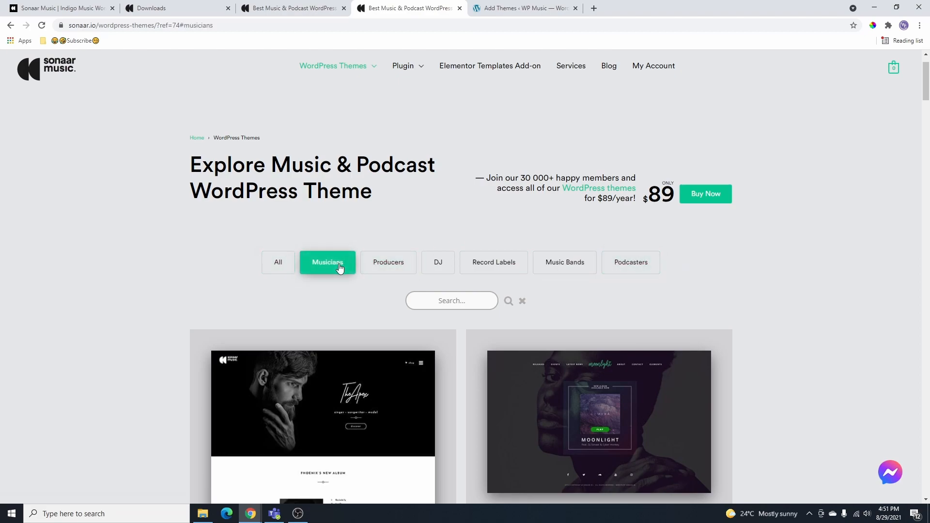
scroll(339, 267, "down", 3)
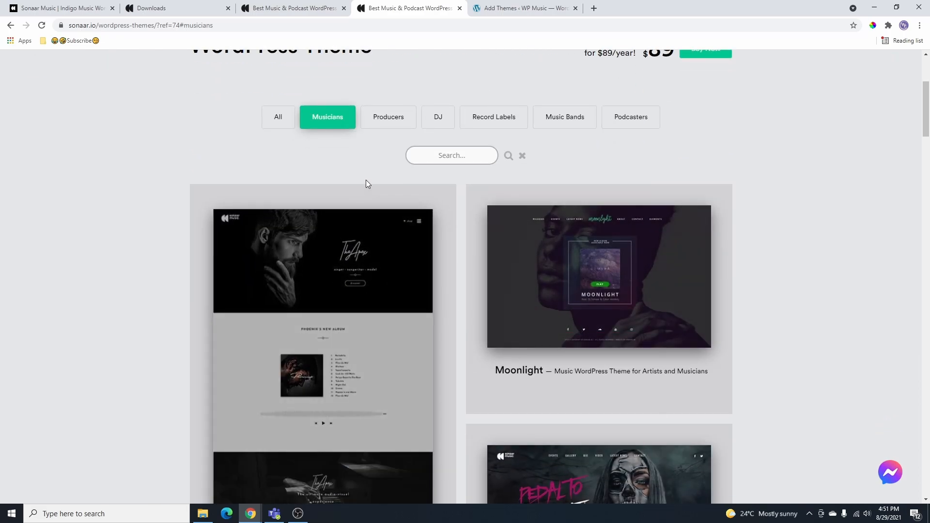
left_click(388, 122)
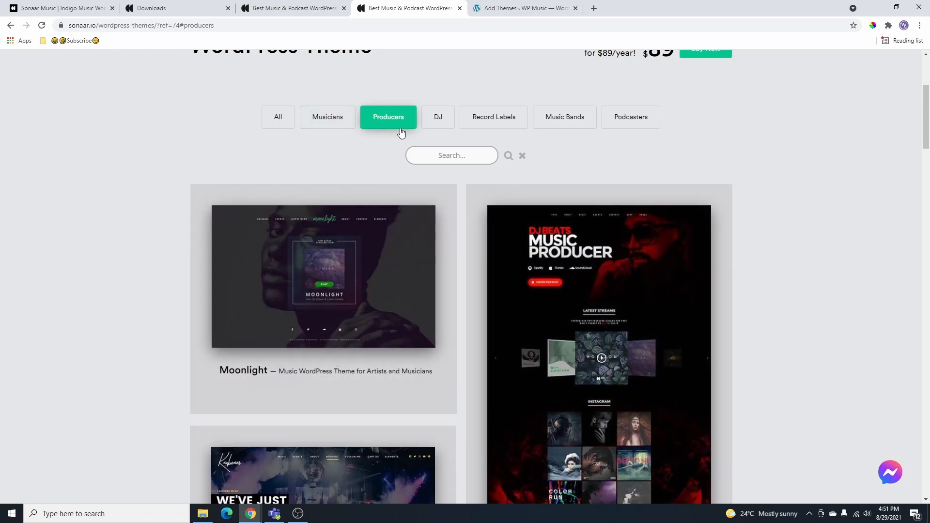
left_click(439, 120)
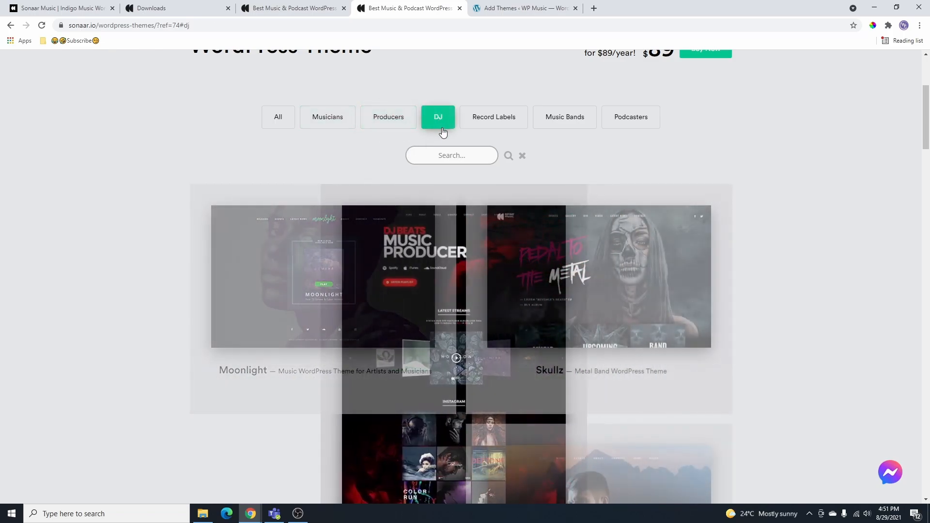
left_click(630, 119)
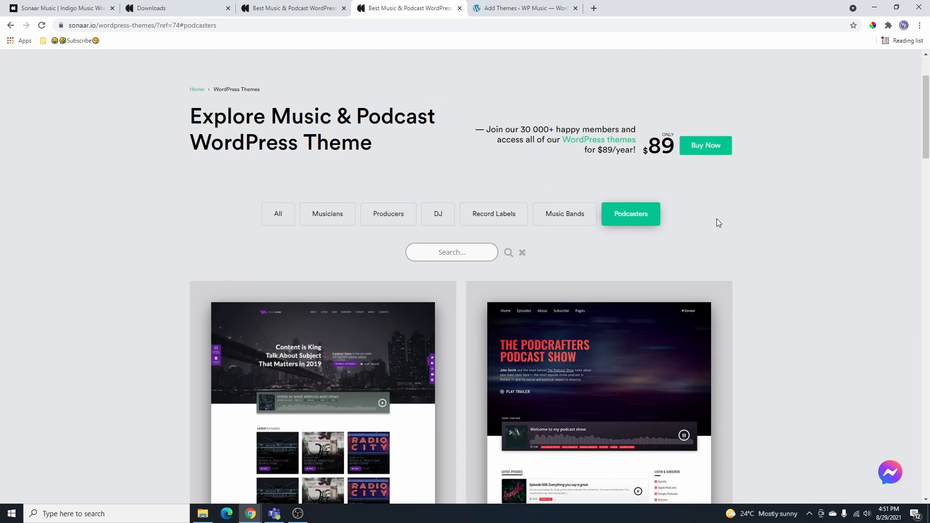
mouse_move(580, 130)
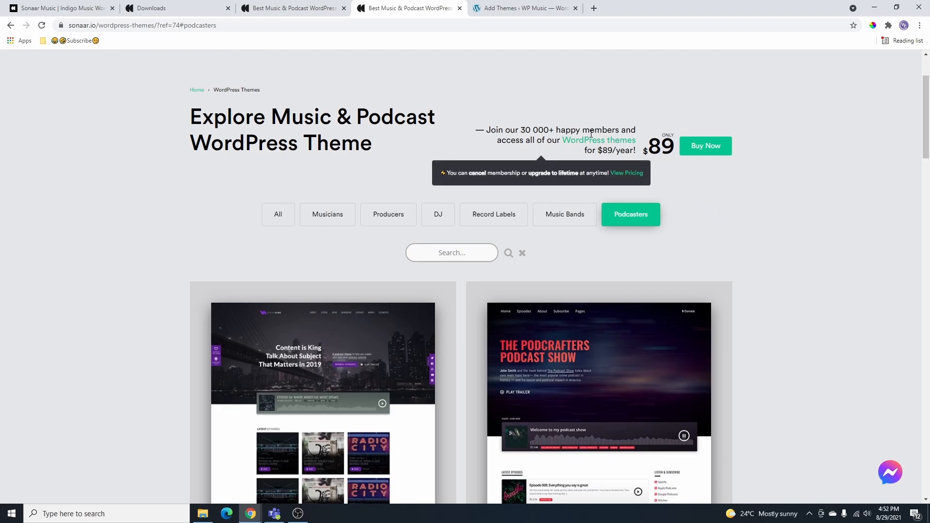
- Open the pricing page and review the One WordPress Theme plan's one year of updates
left_click(632, 176)
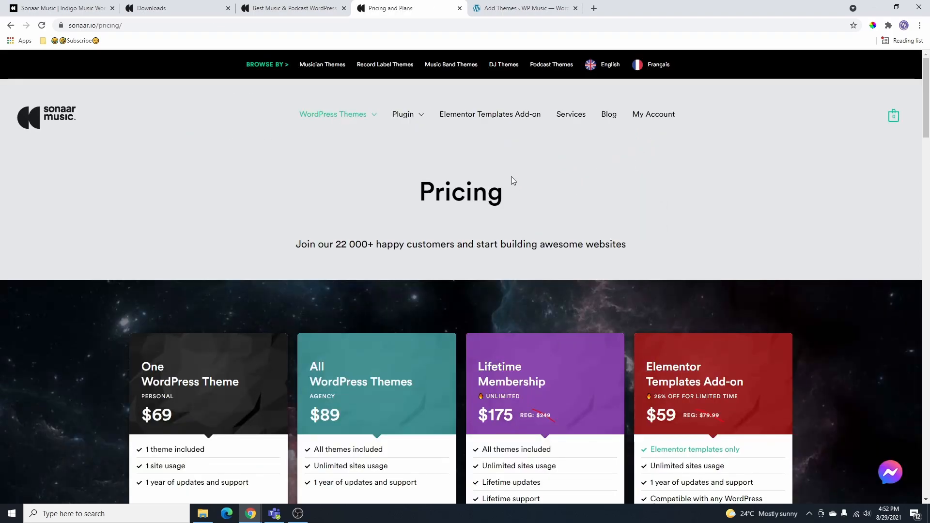
scroll(512, 179, "down", 2)
scroll(529, 311, "down", 3)
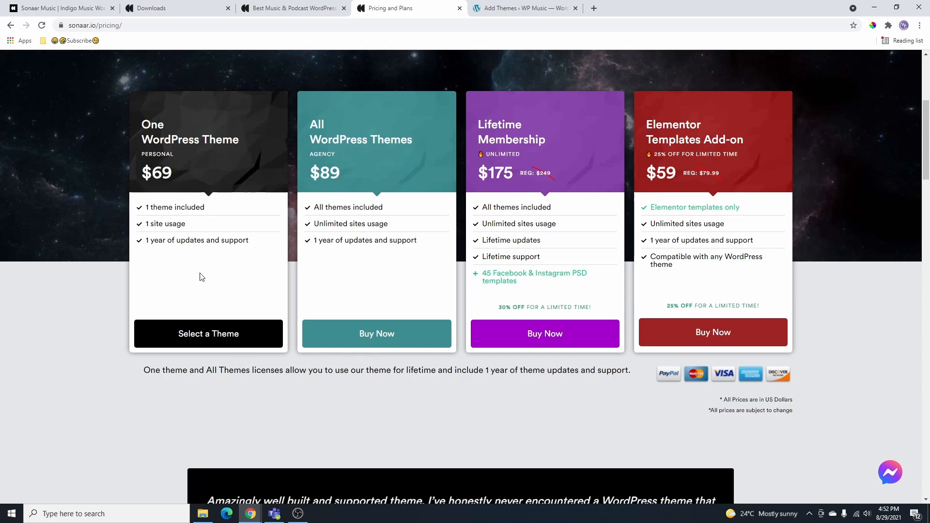
left_click_drag(142, 124, 234, 147)
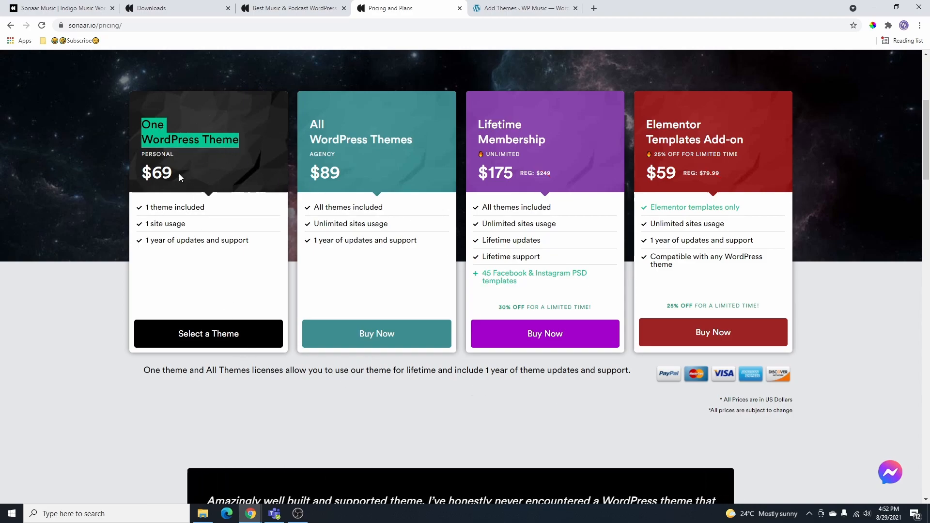
left_click(268, 246)
left_click_drag(146, 241, 258, 248)
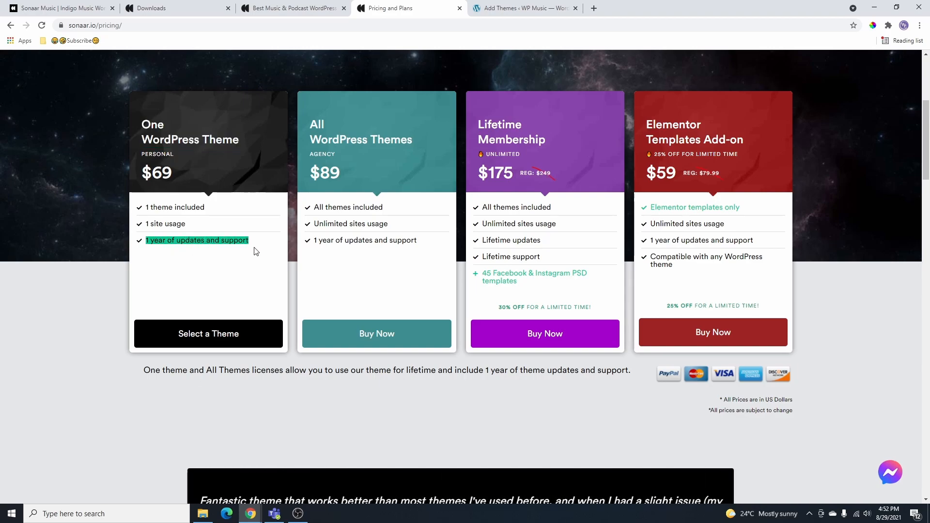
- Review the All Themes and $175 lifetime plans' unlimited sites, lifetime updates and 30% off, then return to Downloads
left_click_drag(310, 122, 402, 141)
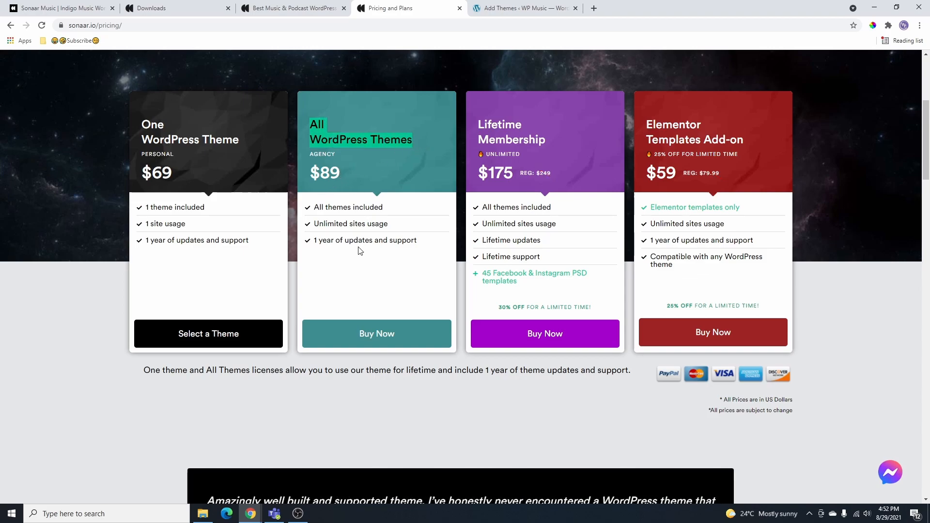
left_click(420, 247)
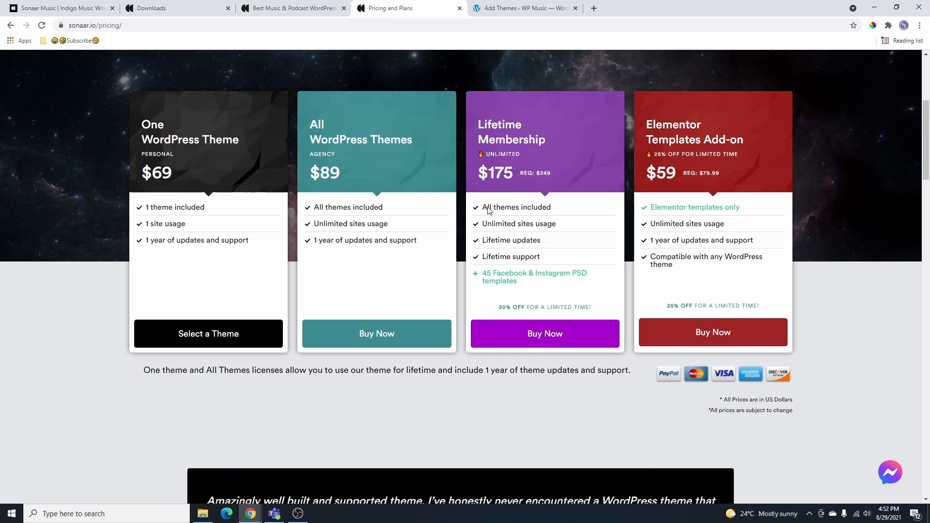
left_click_drag(485, 226, 542, 225)
left_click(566, 225)
left_click_drag(483, 241, 543, 242)
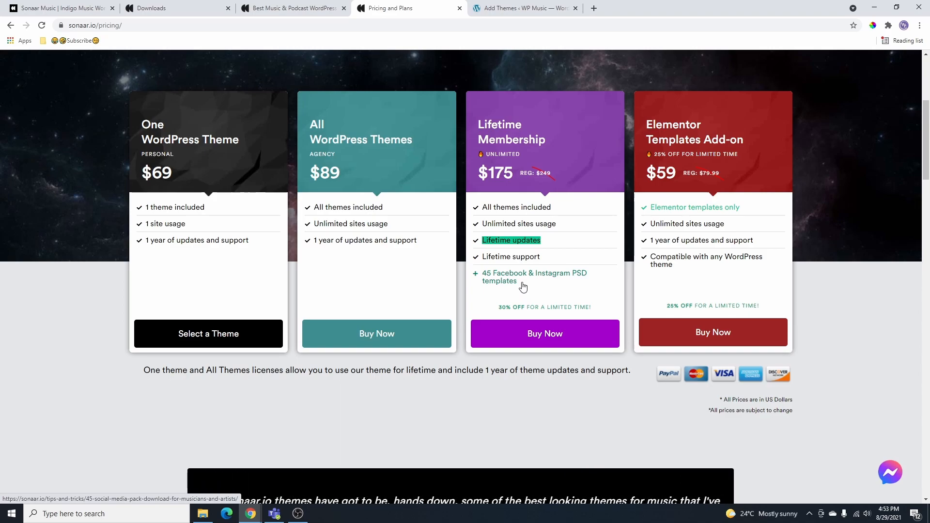
left_click_drag(482, 175, 517, 175)
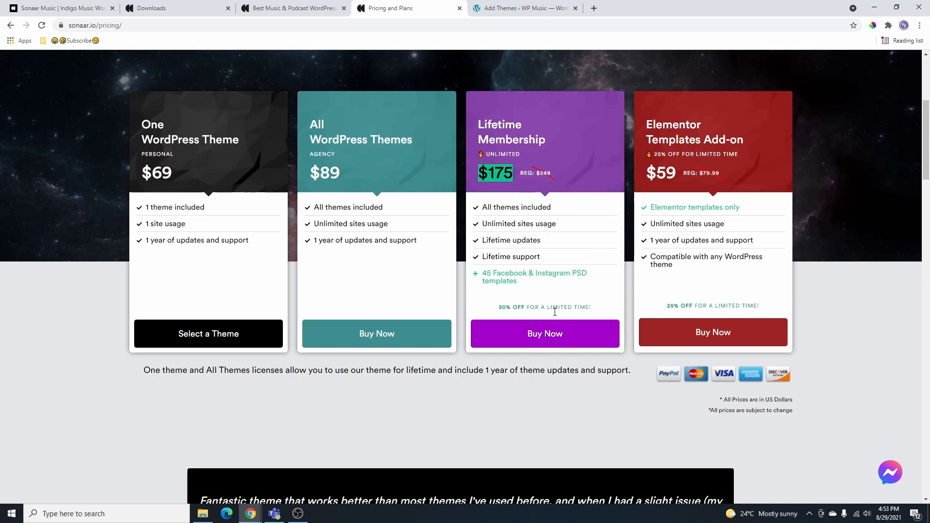
left_click_drag(490, 311, 596, 318)
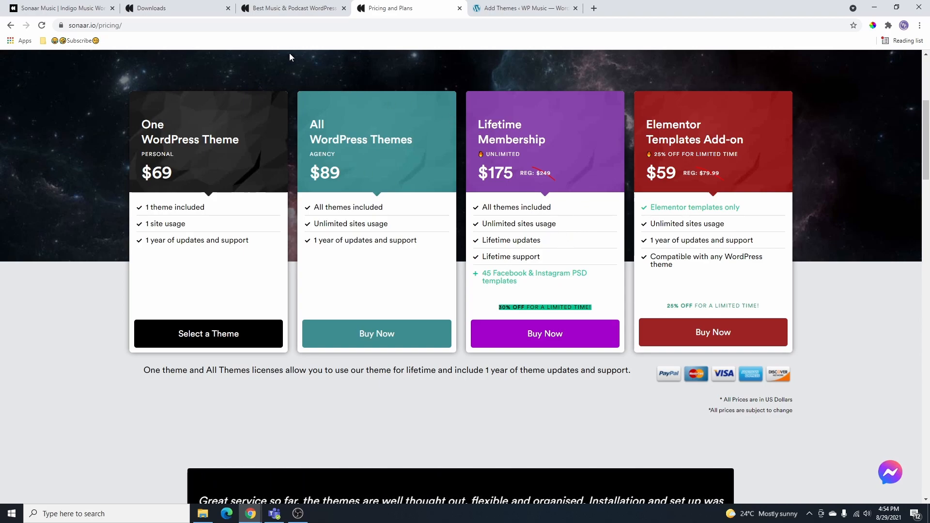
scroll(565, 291, "up", 1)
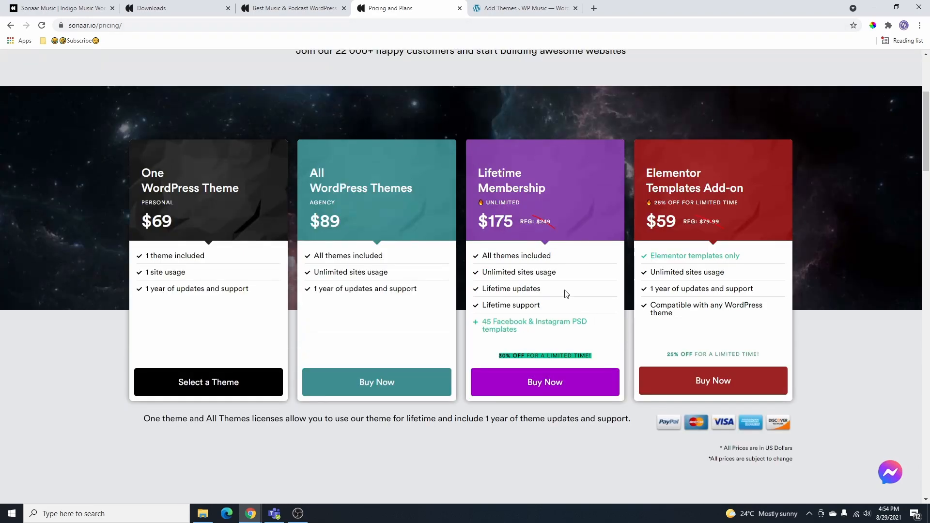
left_click(186, 9)
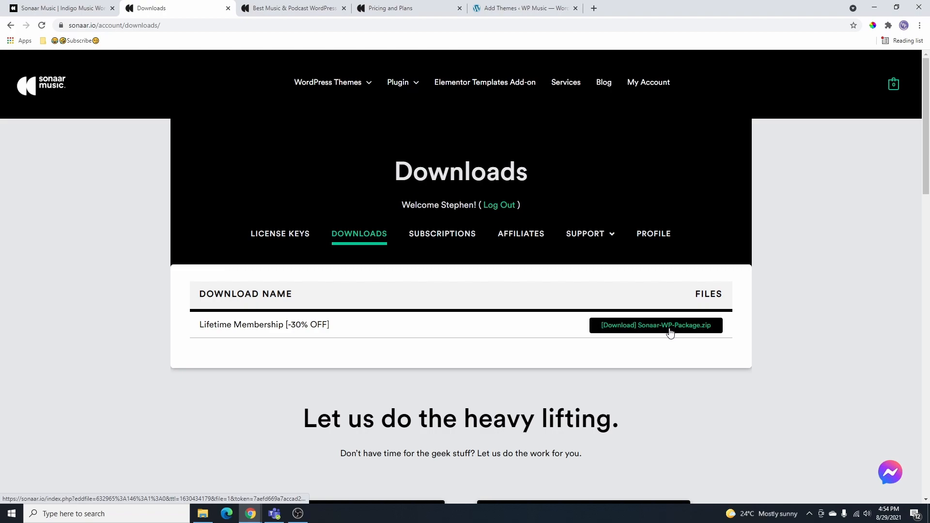
- Download Sonaar-WP-Package.zip and check the License Keys and Subscriptions account pages
left_click(670, 332)
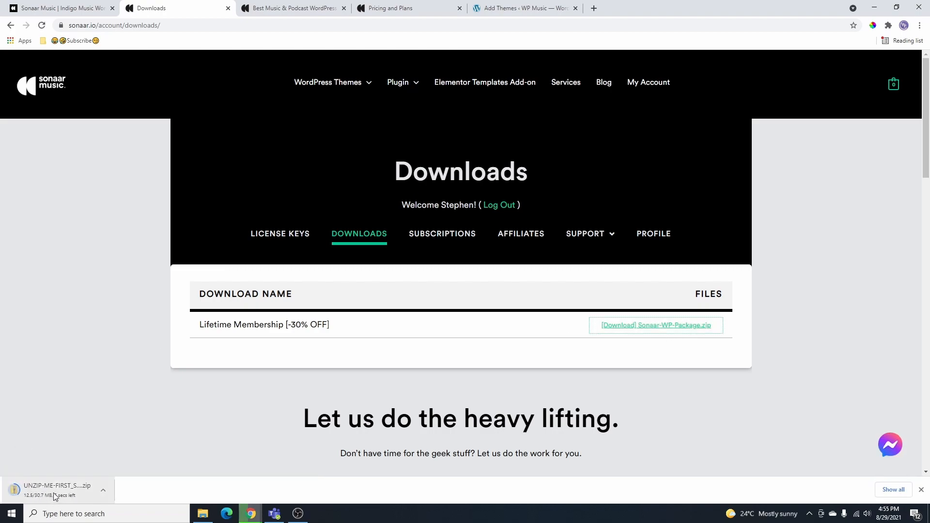
left_click(287, 239)
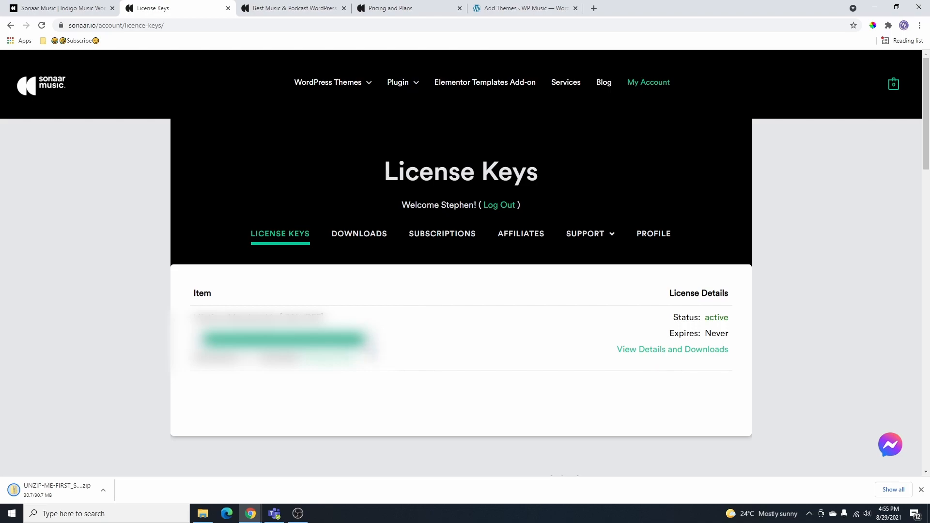
left_click_drag(326, 319, 192, 320)
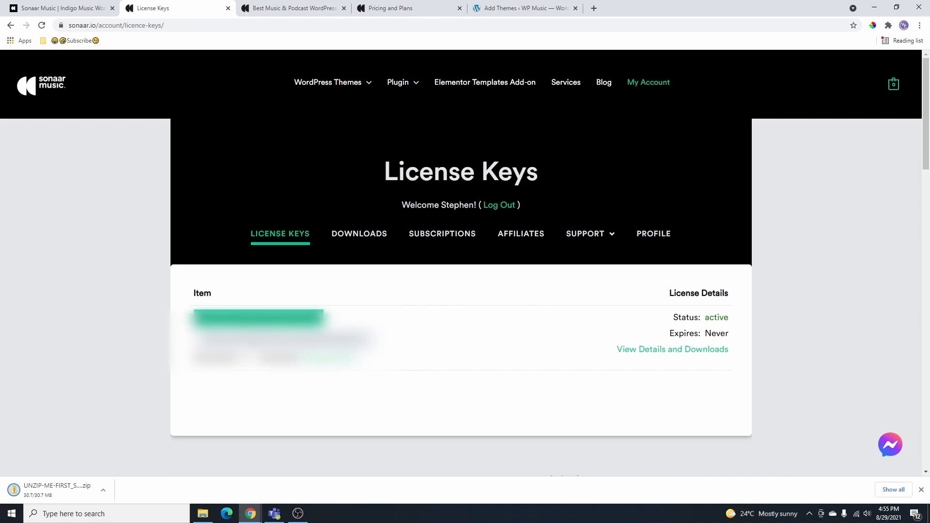
left_click(442, 234)
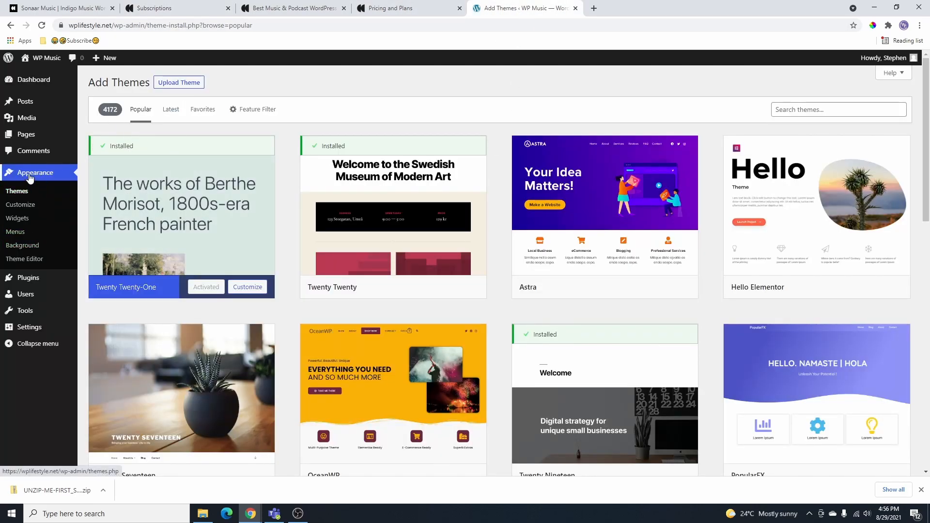
- Upload UNZIP-ME-FIRST_Sonaar-WP-Package (2).zip as a theme; installation fails for missing style.css
left_click(17, 191)
left_click(174, 84)
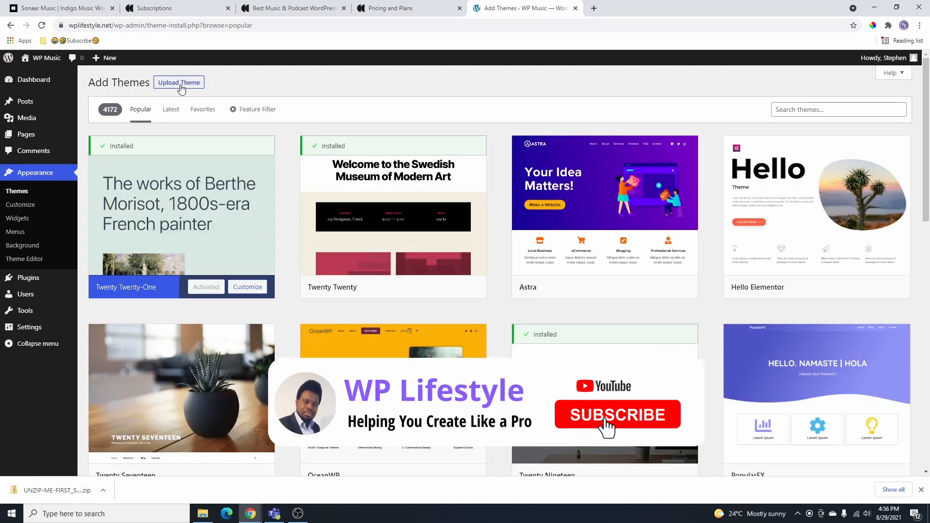
left_click(183, 84)
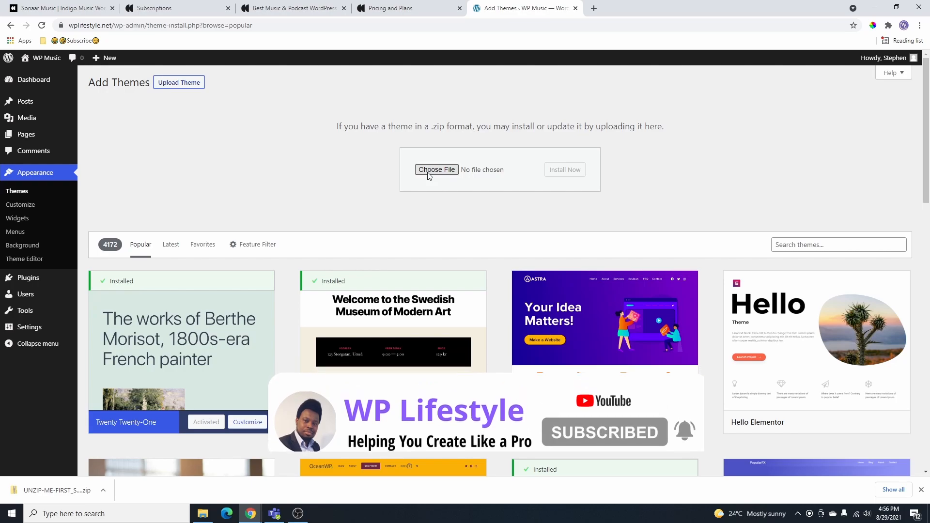
left_click_drag(41, 500, 439, 173)
left_click(565, 169)
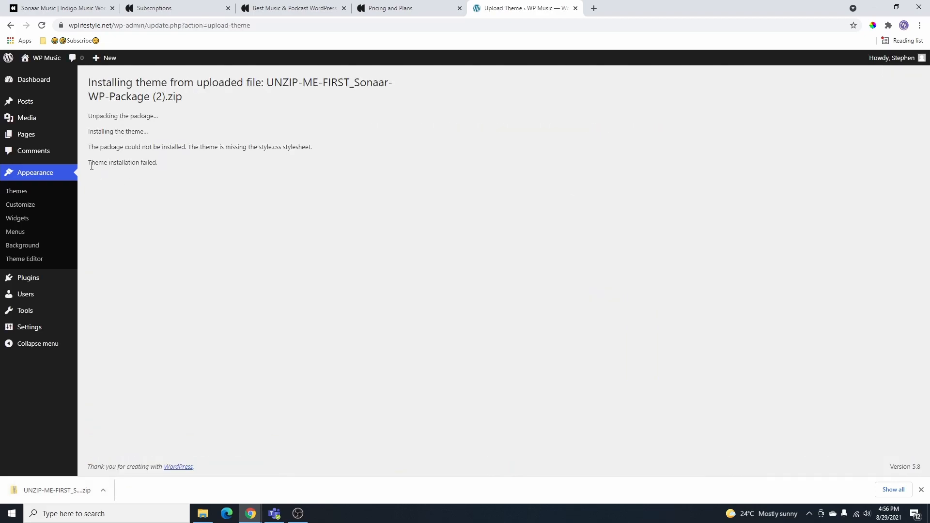
left_click_drag(89, 166, 159, 164)
left_click_drag(267, 82, 400, 91)
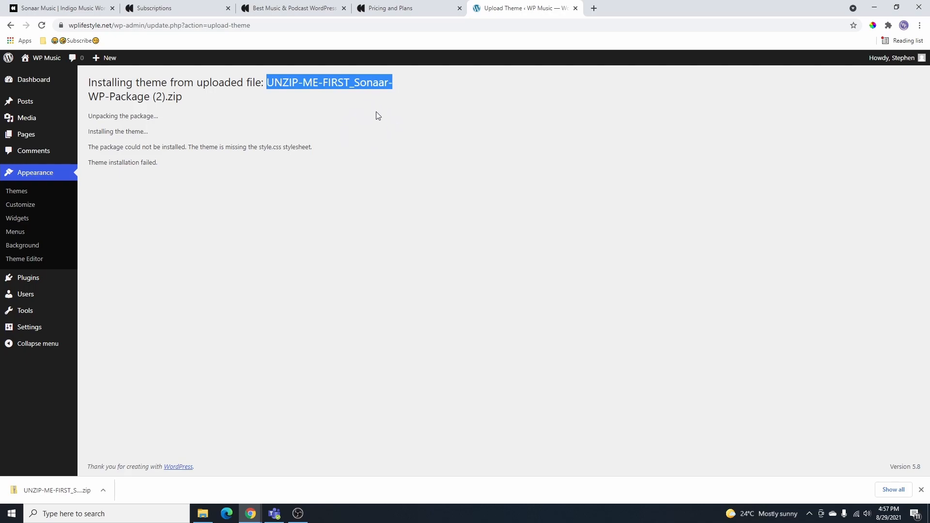
left_click(102, 490)
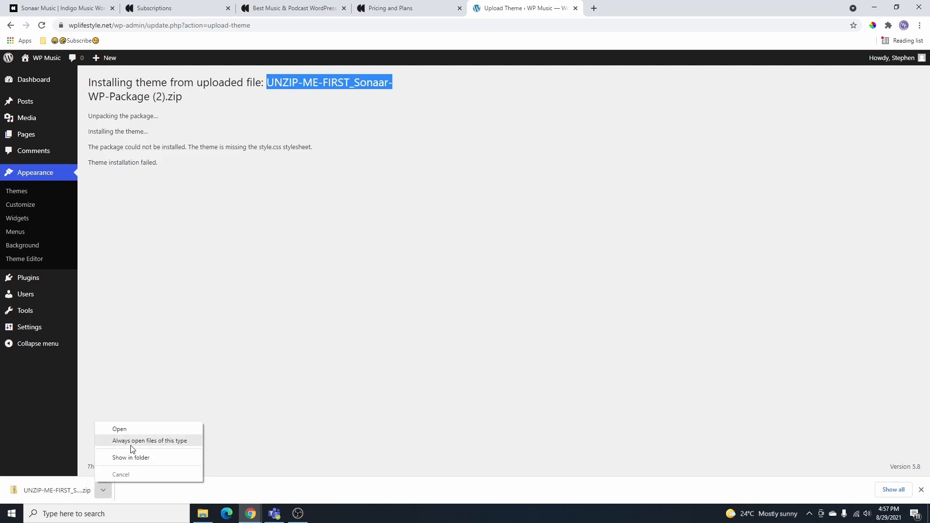
- Show the download in File Explorer and open the extracted package's Theme folder with sonaar and sonaar-child zips
left_click(130, 458)
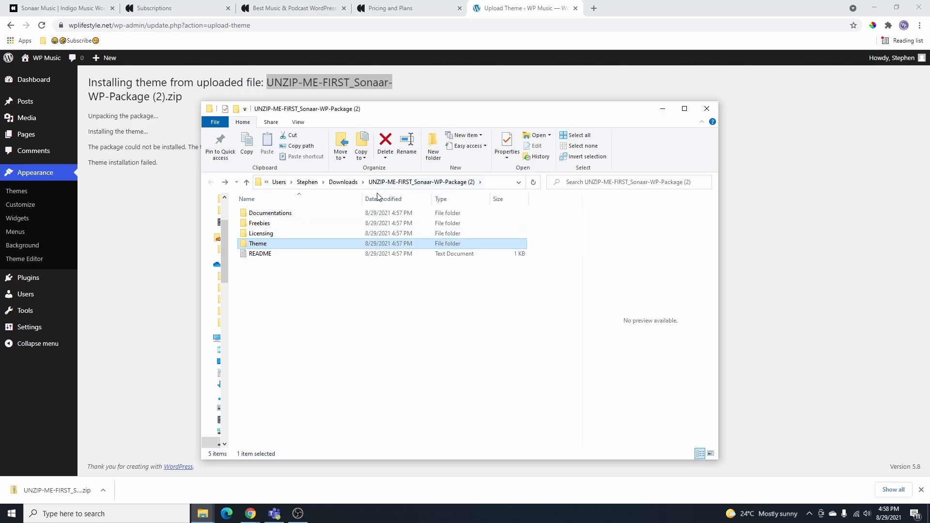
right_click(412, 184)
left_click(428, 287)
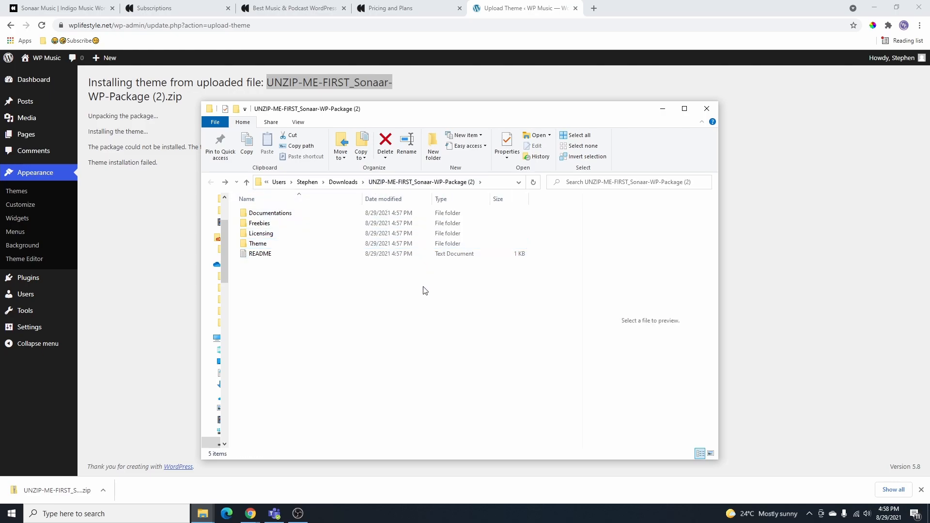
right_click(412, 183)
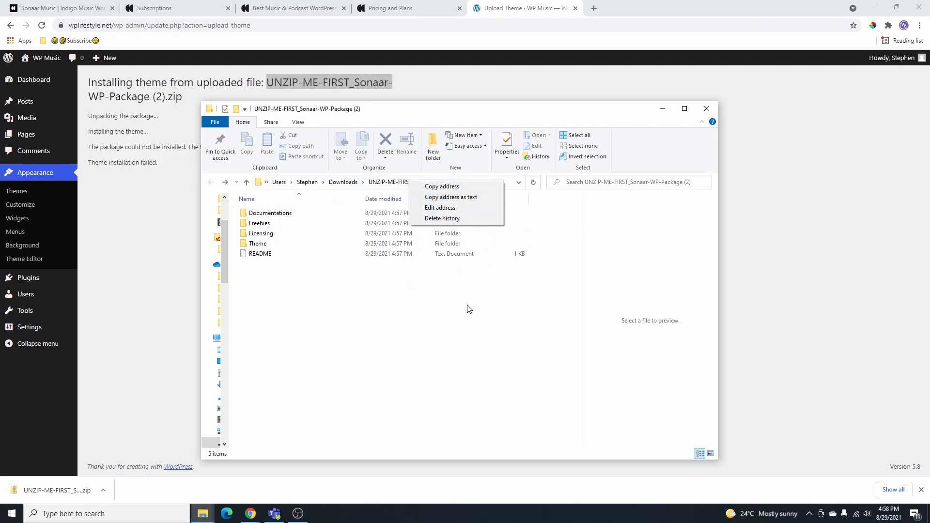
left_click(325, 285)
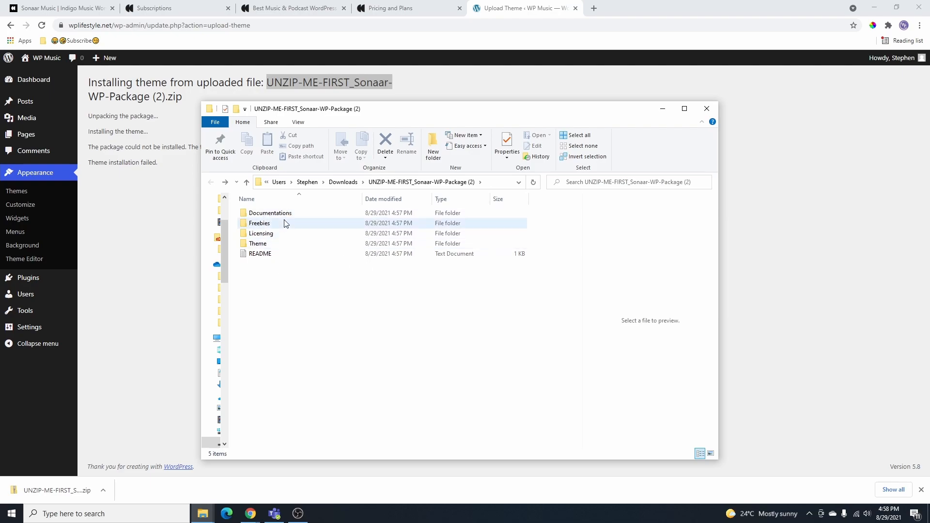
double_click(269, 245)
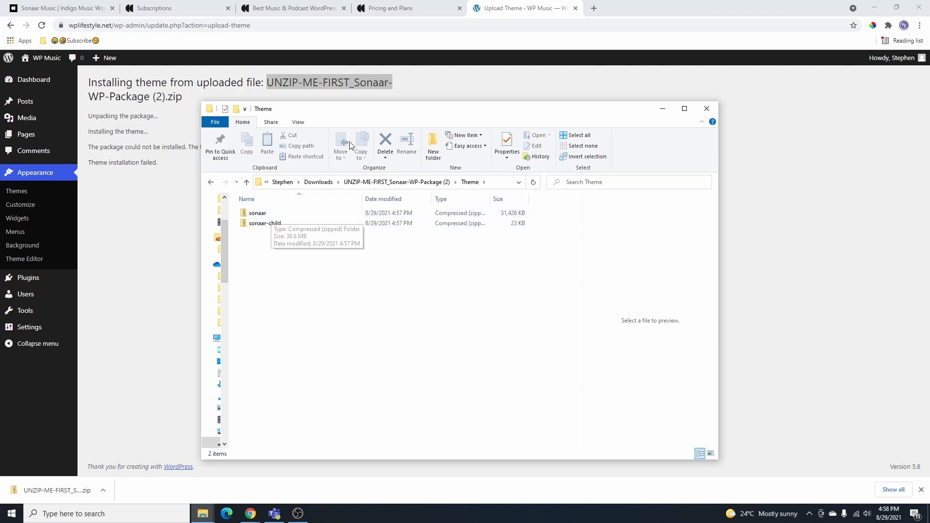
left_click_drag(390, 116, 0, 165)
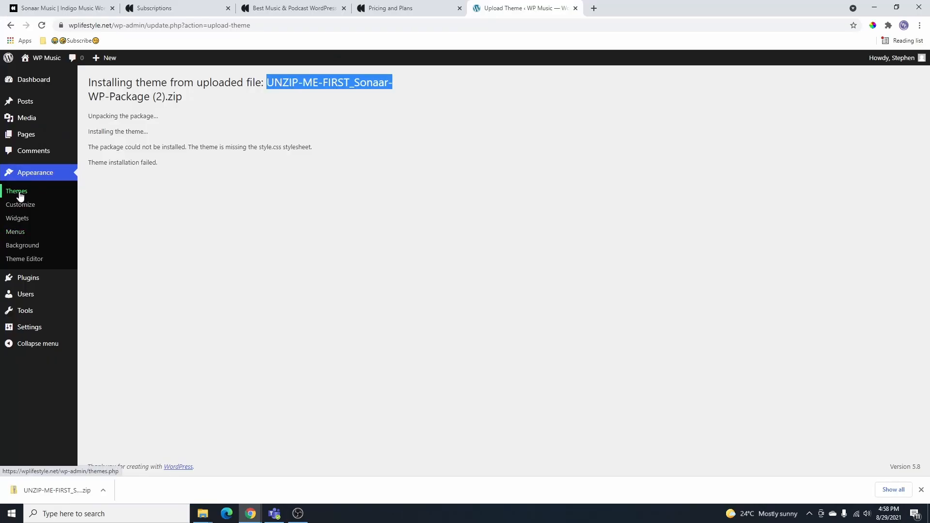
- Upload and install sonaar.zip through Add New > Upload Theme, then activate it
left_click(19, 193)
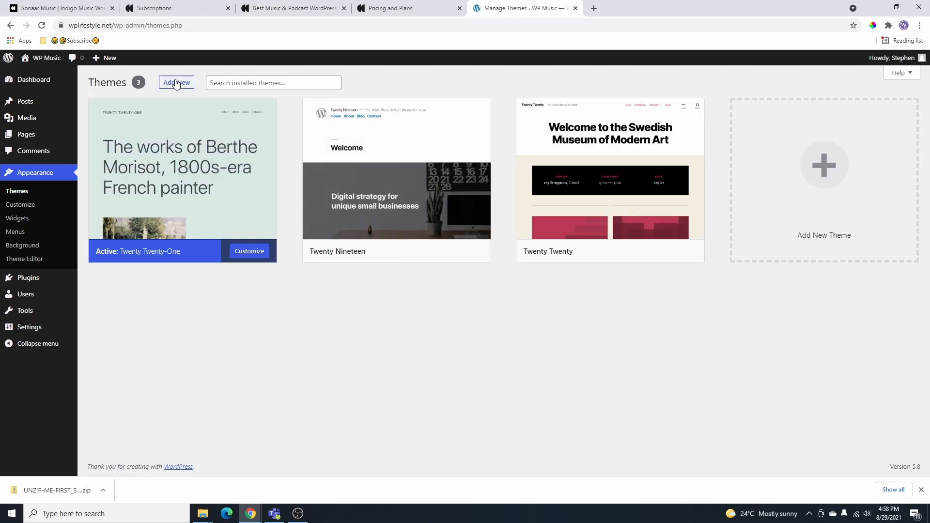
left_click(176, 83)
left_click(182, 83)
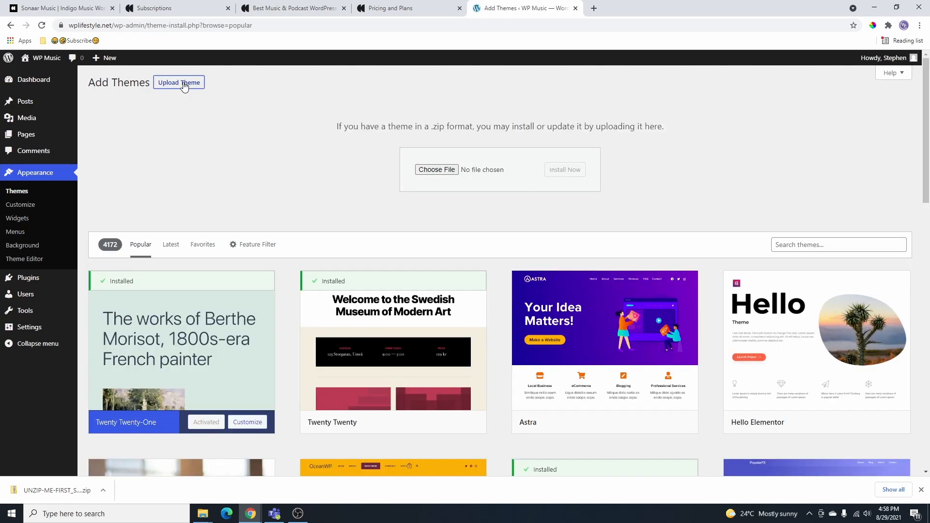
left_click_drag(278, 179, 439, 175)
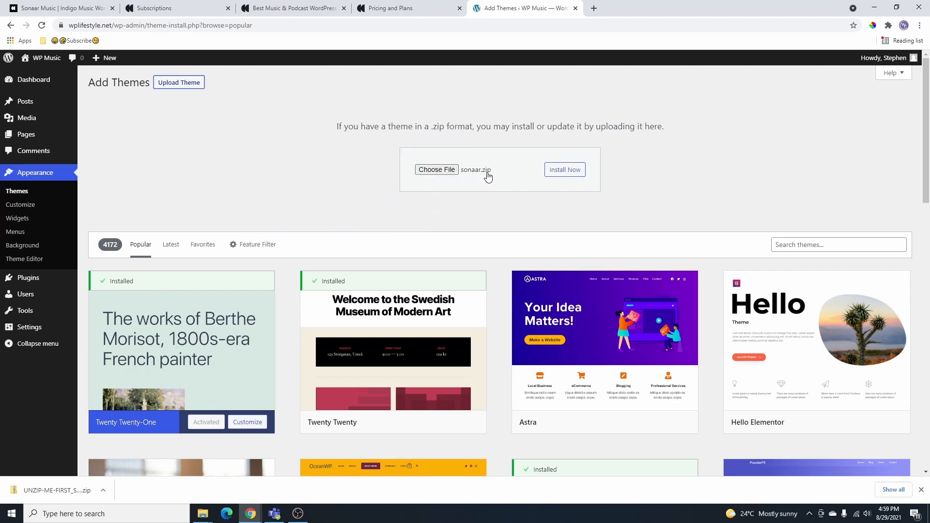
left_click(565, 173)
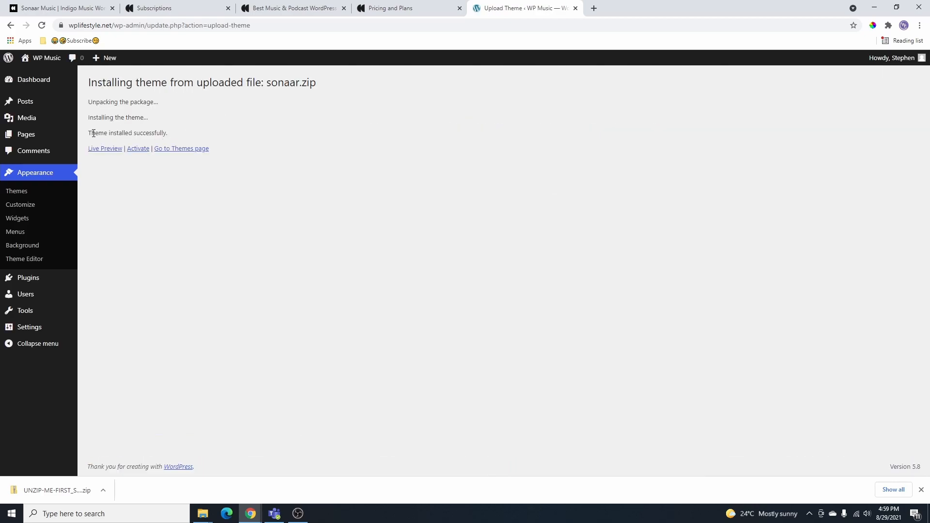
left_click_drag(89, 134, 178, 138)
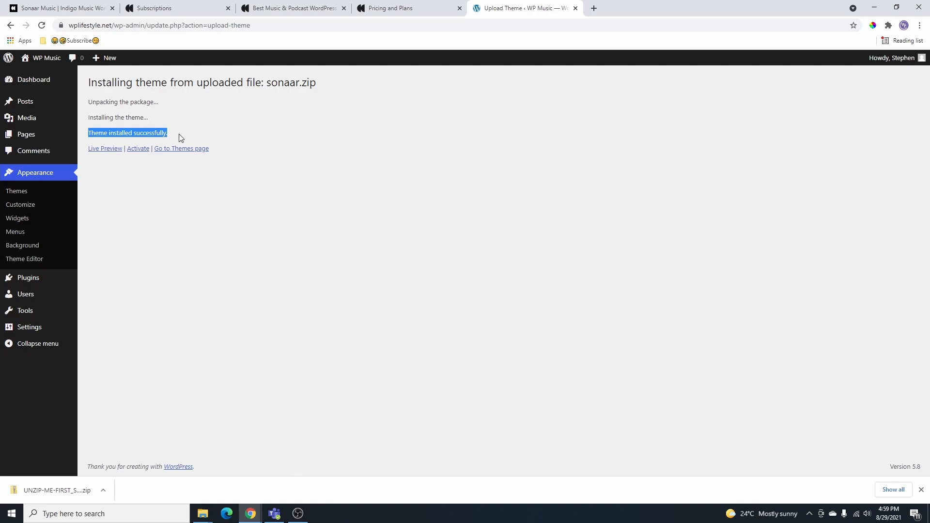
left_click(139, 150)
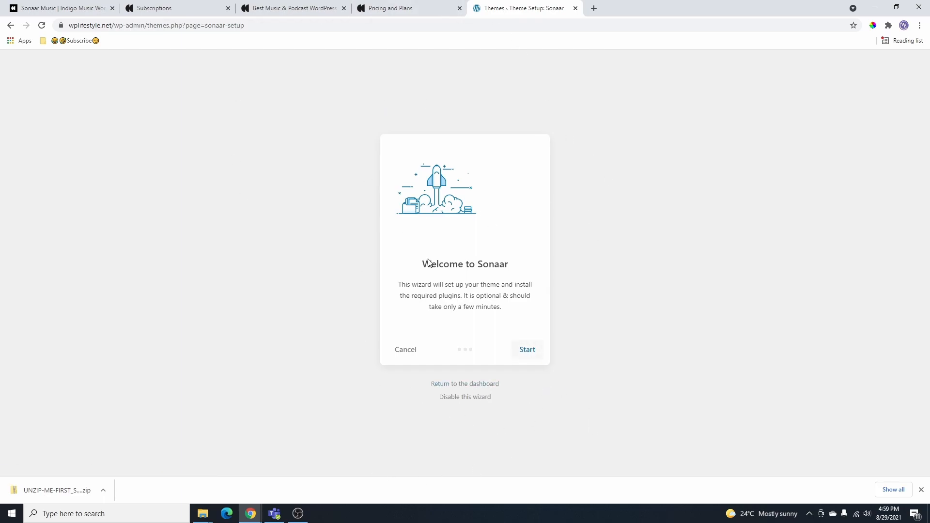
- Start the Sonaar setup wizard and skip the child theme and plugin steps
left_click(528, 352)
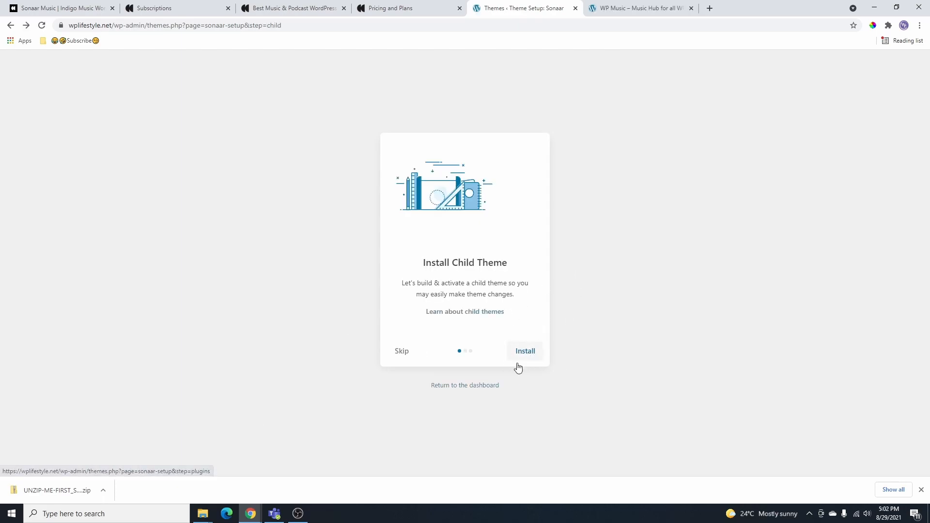
left_click(400, 353)
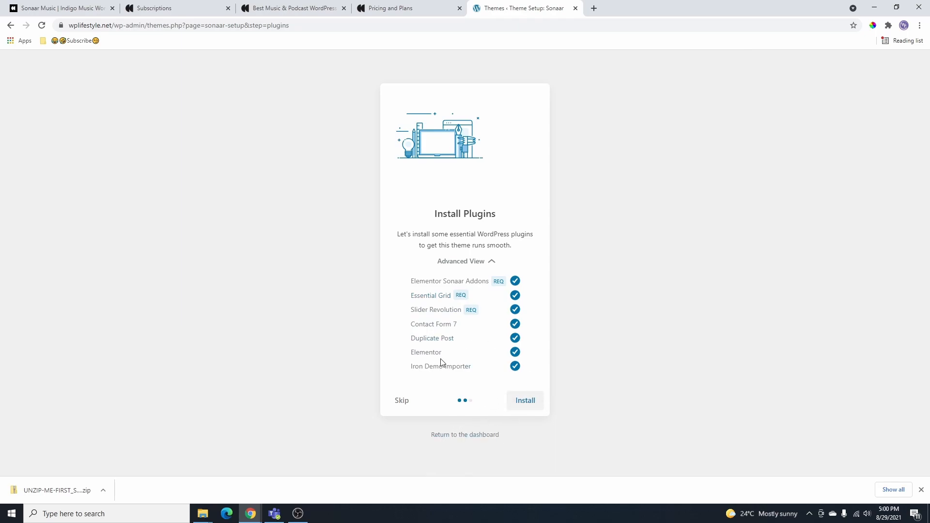
left_click(402, 401)
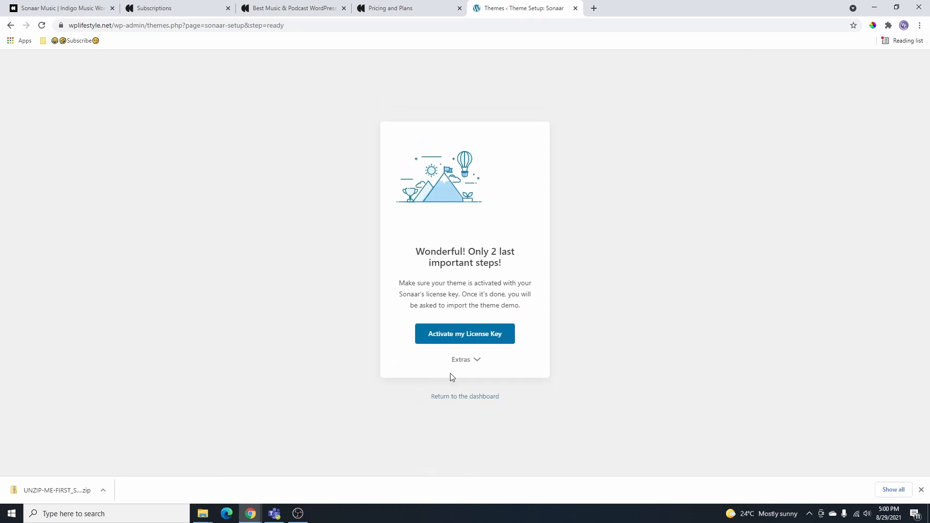
- Activate the Sonaar theme license key and confirm the Success! message
key("alt+Tab")
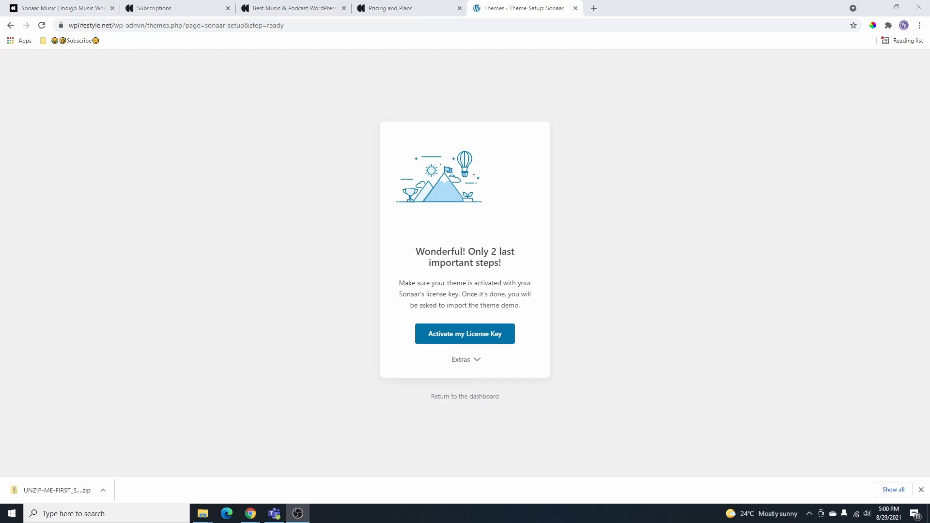
left_click(466, 342)
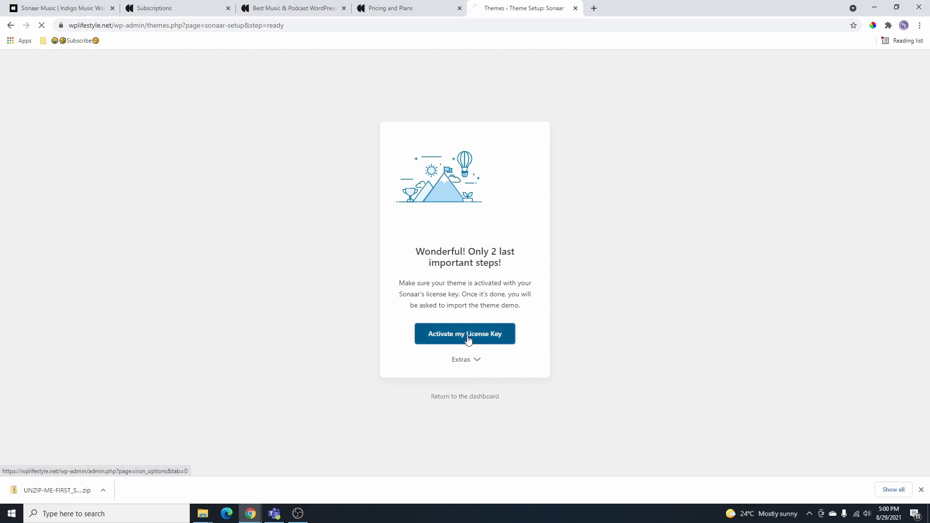
scroll(519, 350, "down", 3)
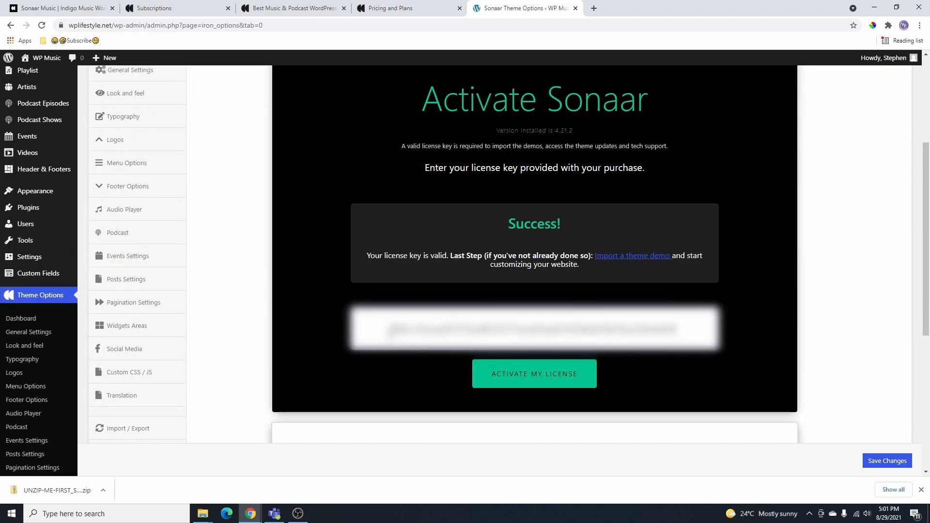
left_click_drag(391, 332, 701, 324)
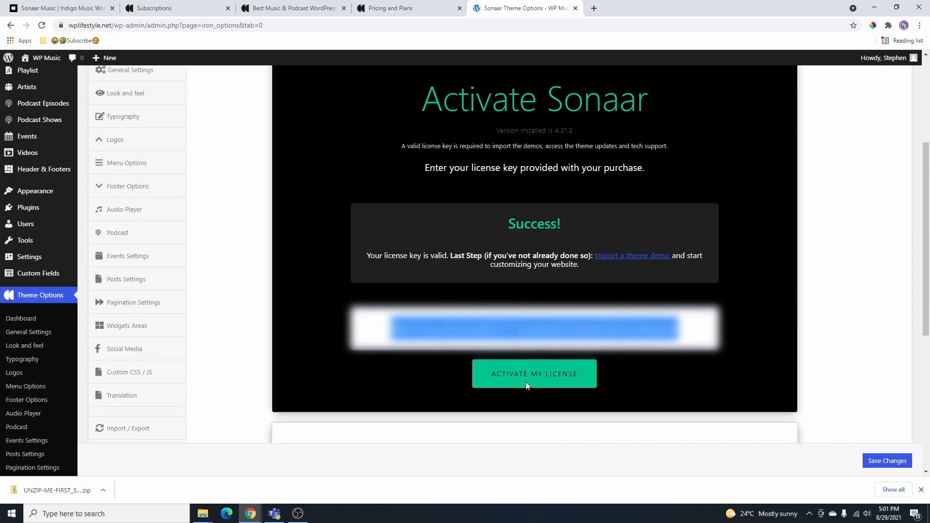
left_click_drag(499, 222, 573, 231)
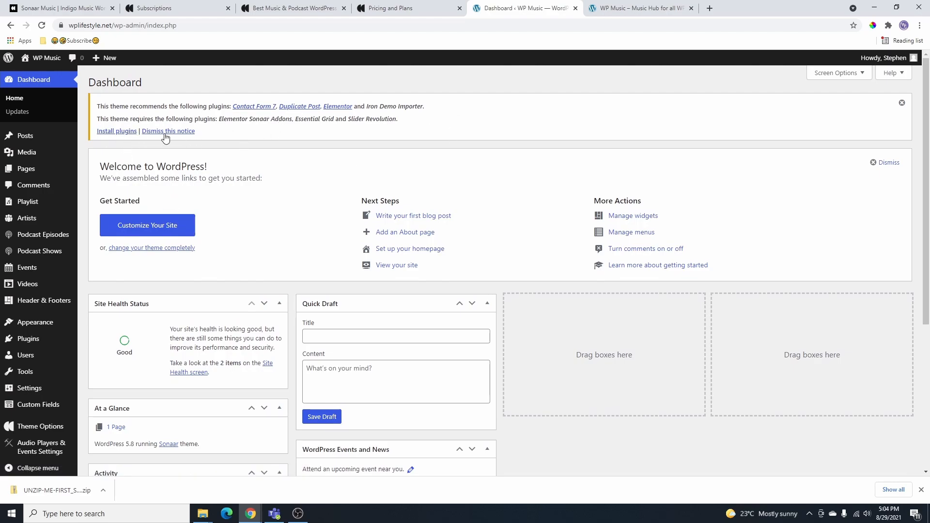
- Bulk-install all seven required theme plugins and check them in the Plugins list
left_click(121, 132)
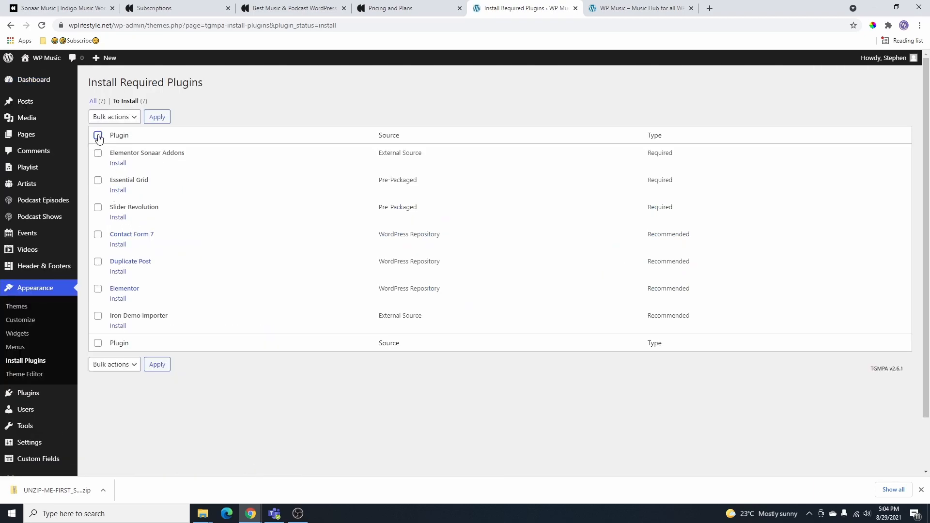
left_click(125, 118)
left_click(114, 138)
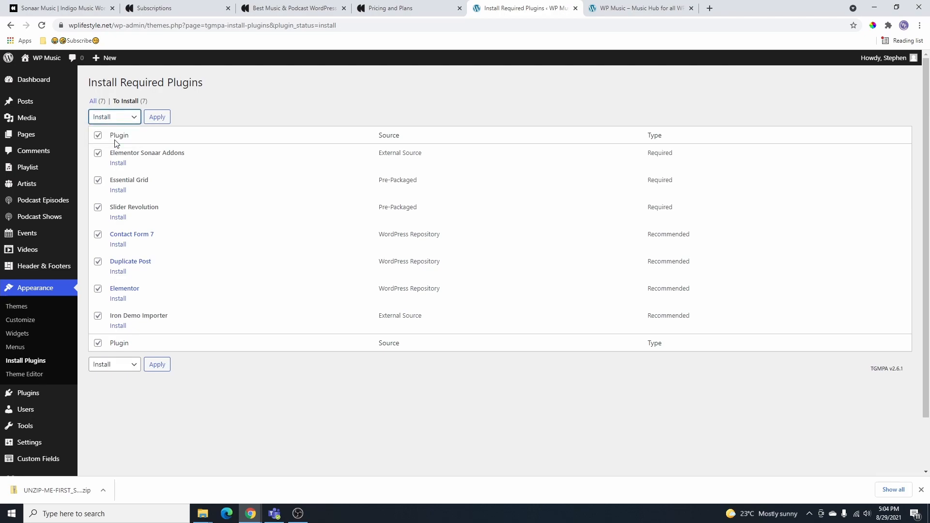
left_click(154, 118)
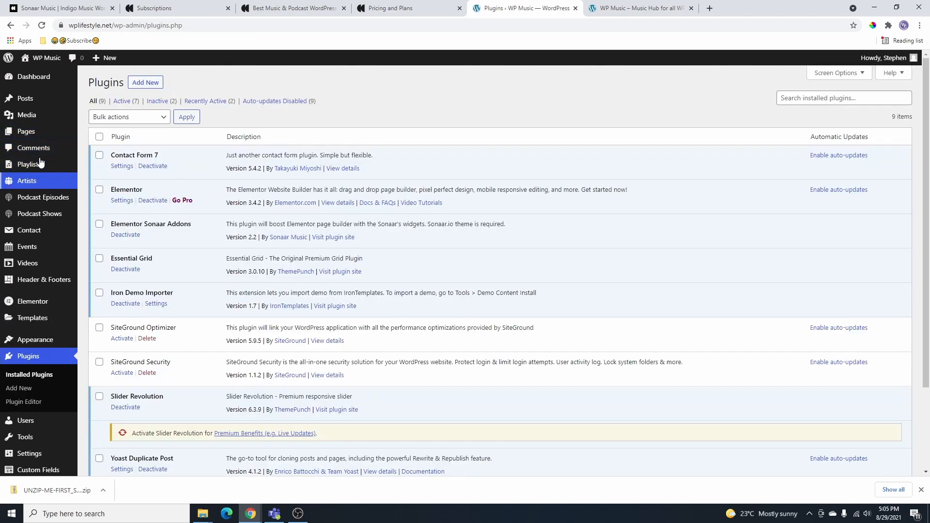
left_click(32, 363)
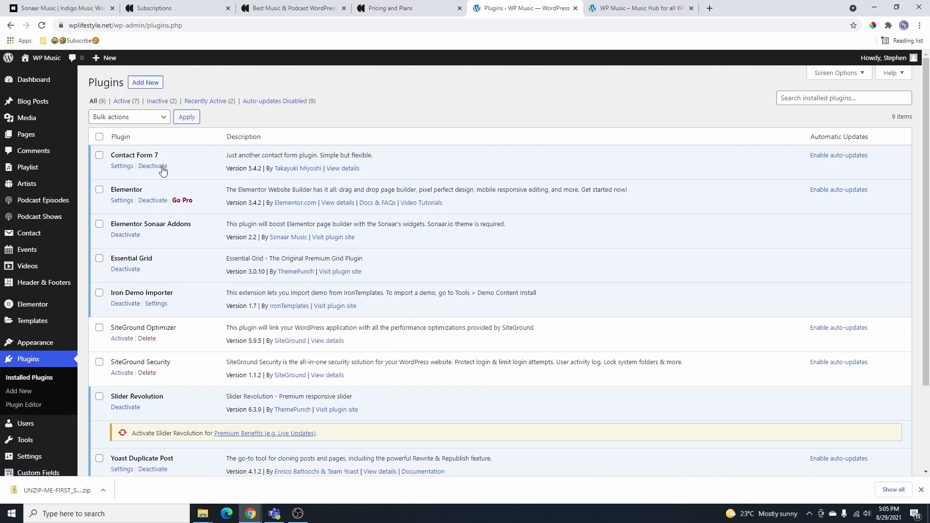
scroll(179, 262, "down", 3)
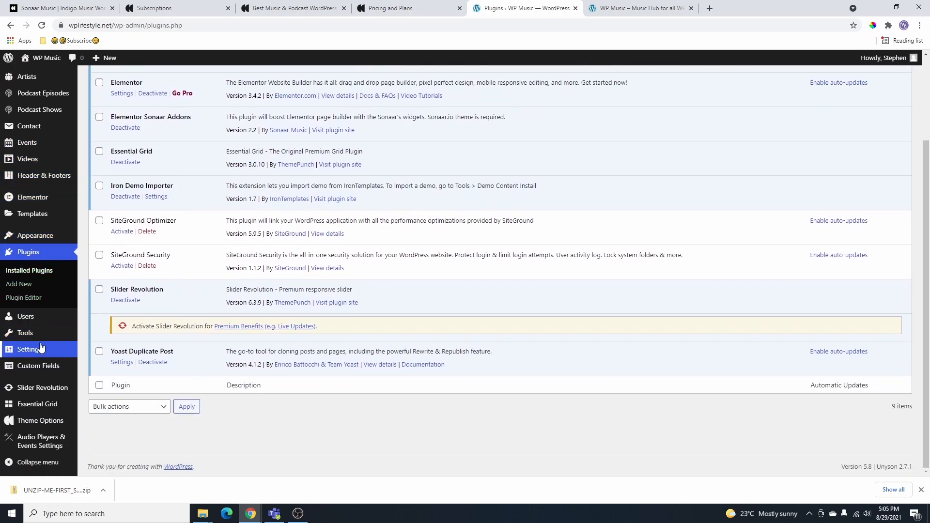
mouse_move(23, 343)
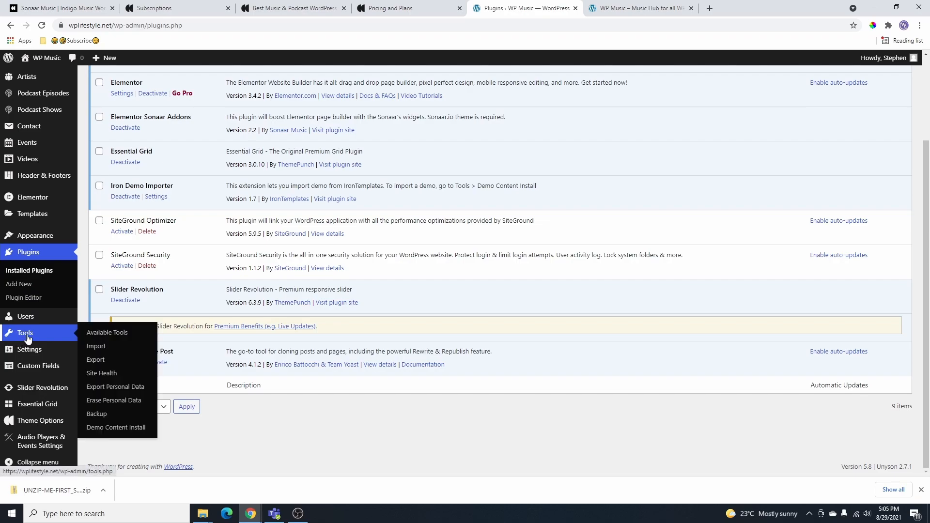
- Go to Tools > Demo Content Install and scroll the Elementor demos to the Mandala card
left_click(130, 432)
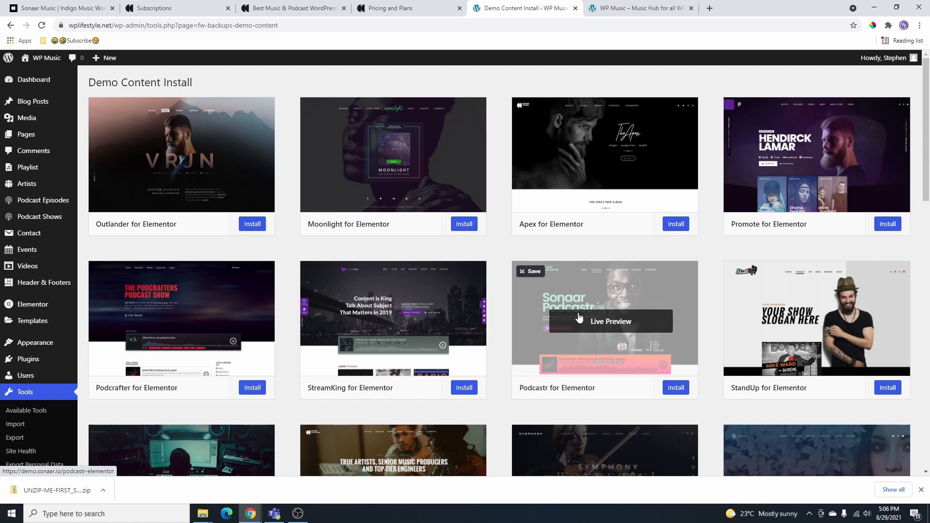
scroll(633, 335, "down", 6)
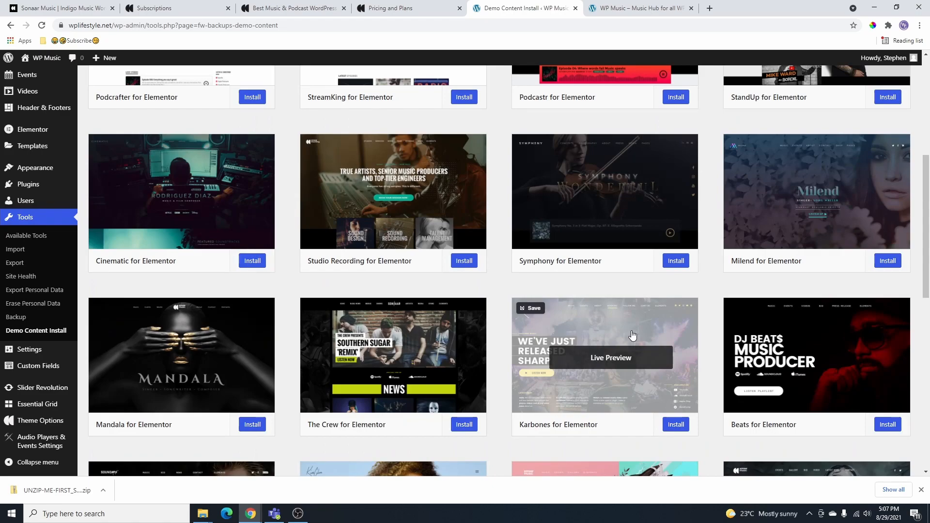
scroll(619, 306, "up", 3)
scroll(848, 298, "down", 1)
scroll(835, 308, "down", 5)
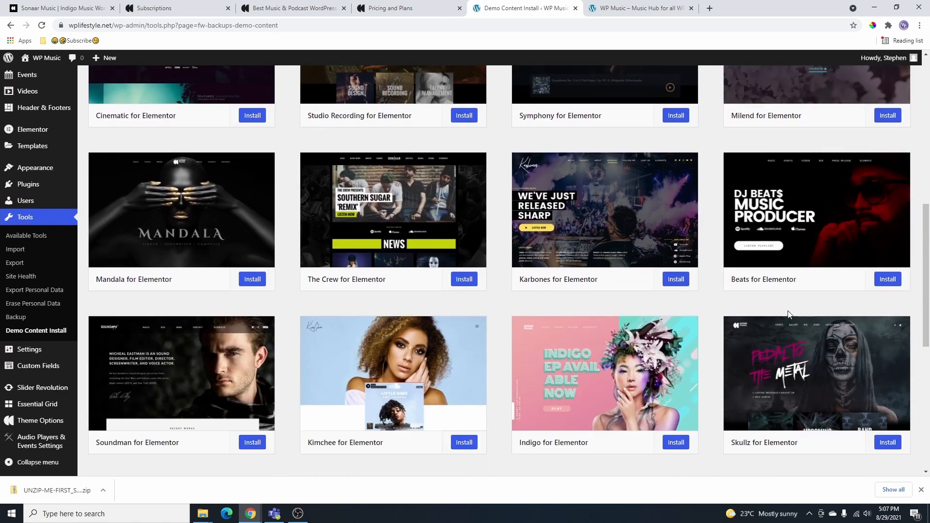
scroll(388, 291, "up", 4)
scroll(580, 115, "down", 2)
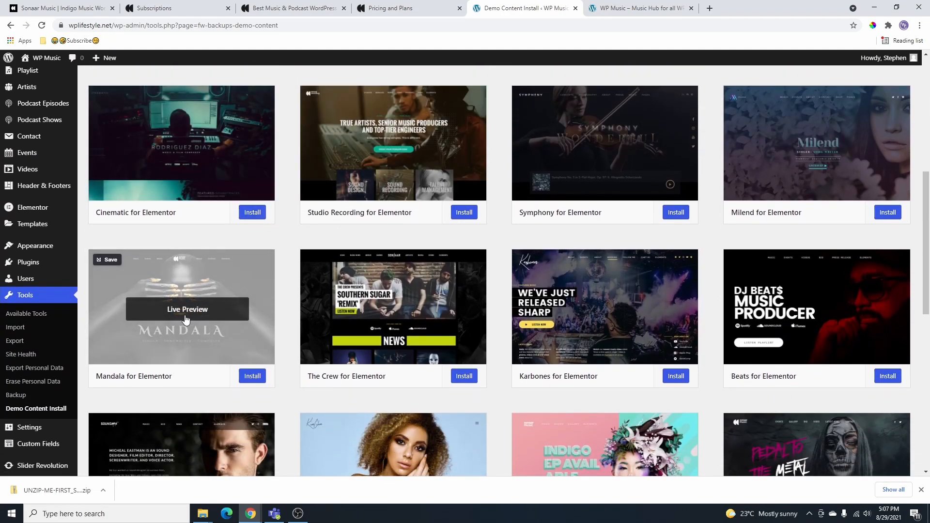
- Live-preview the Mandala demo in a new tab and pause its music
left_click(196, 310)
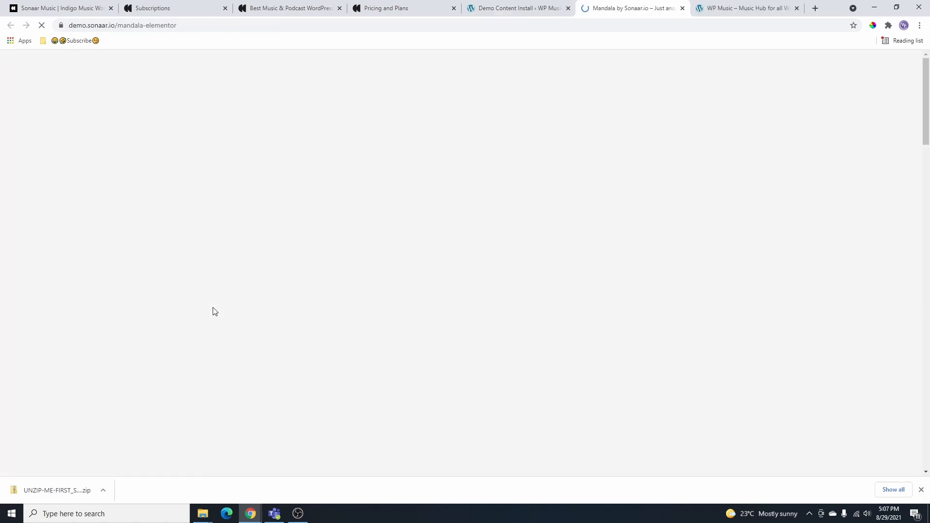
scroll(484, 125, "down", 10)
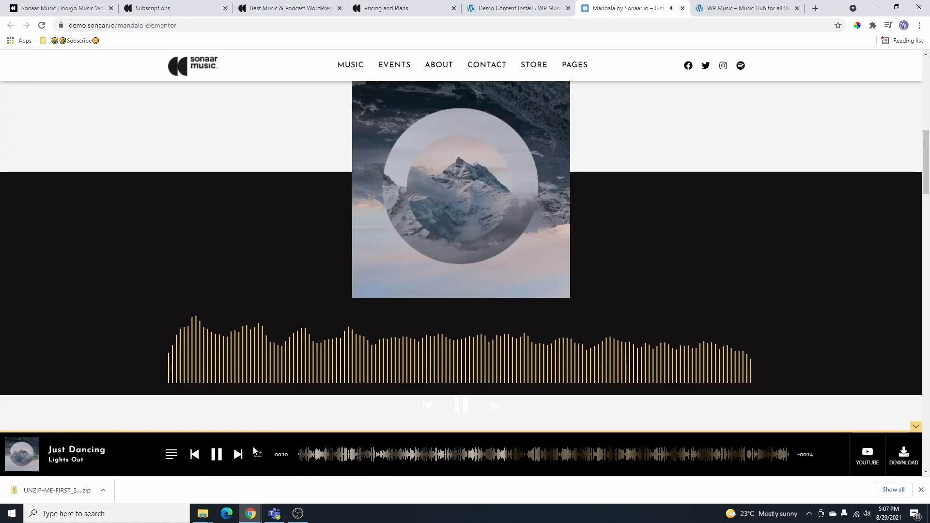
left_click(224, 455)
scroll(351, 358, "up", 10)
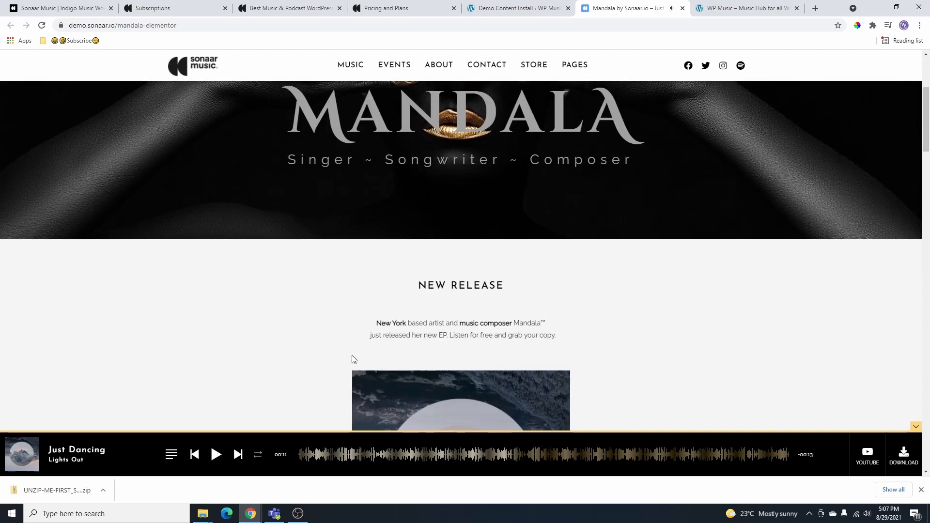
- Back in Demo Content Install, install Mandala for Elementor and confirm replacing site content
mouse_move(510, 77)
left_click(515, 8)
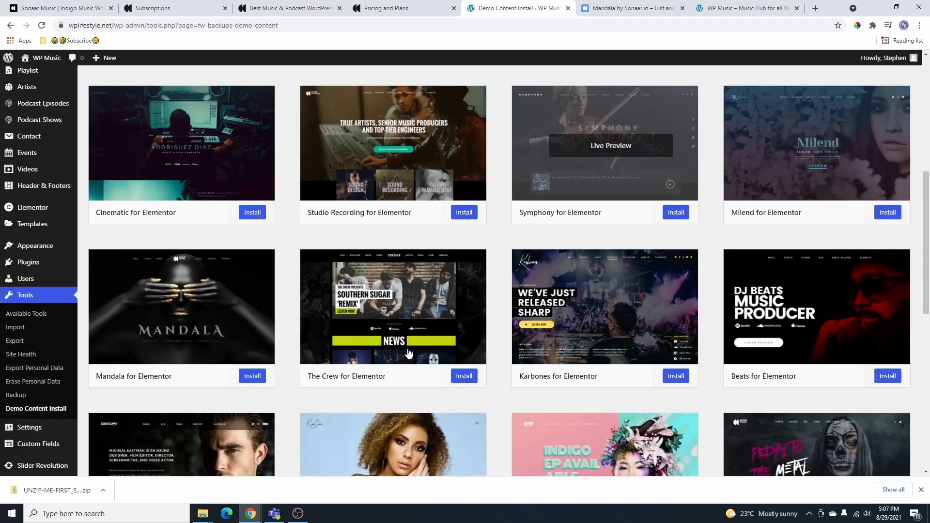
left_click(253, 376)
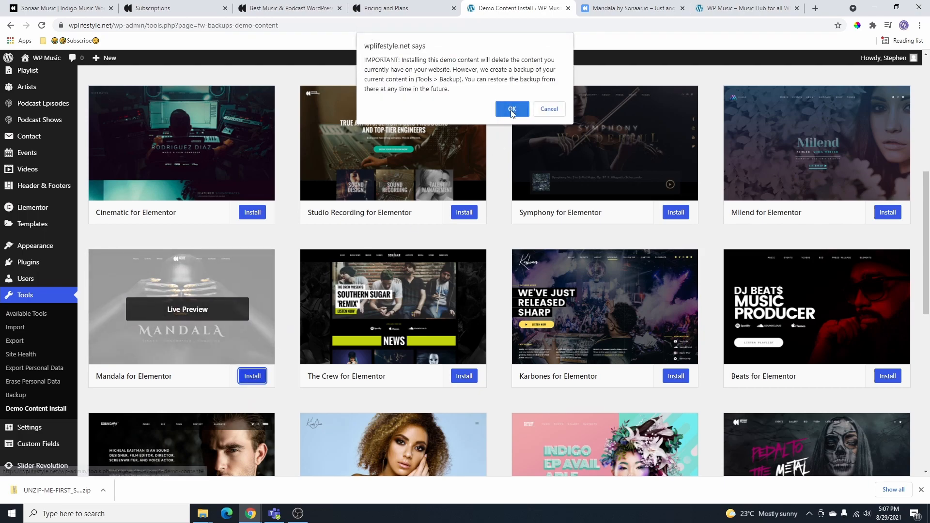
left_click(510, 108)
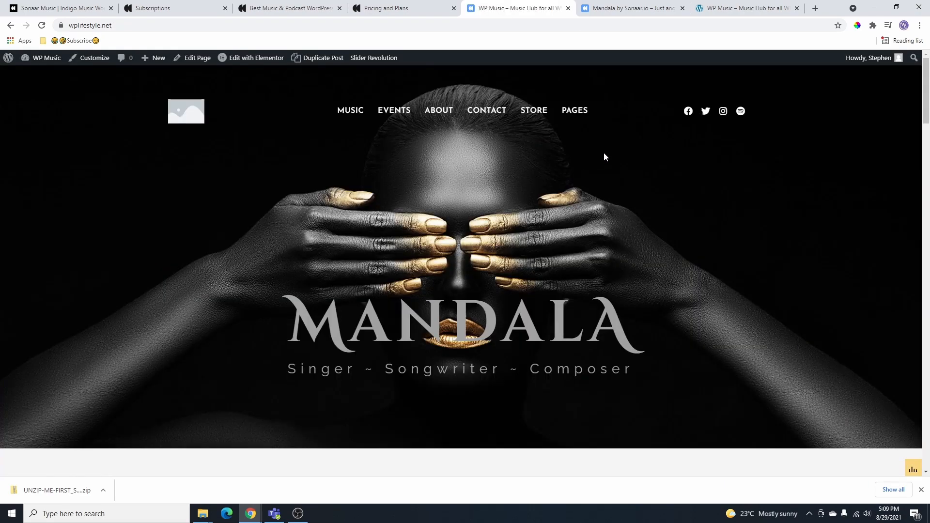
scroll(603, 160, "down", 20)
scroll(601, 180, "down", 5)
scroll(593, 202, "up", 20)
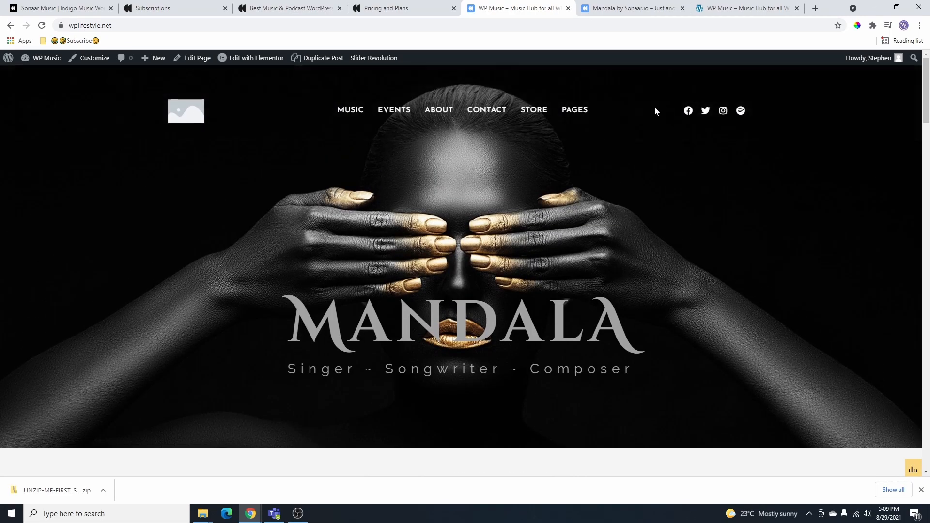
scroll(613, 165, "down", 5)
scroll(612, 180, "down", 3)
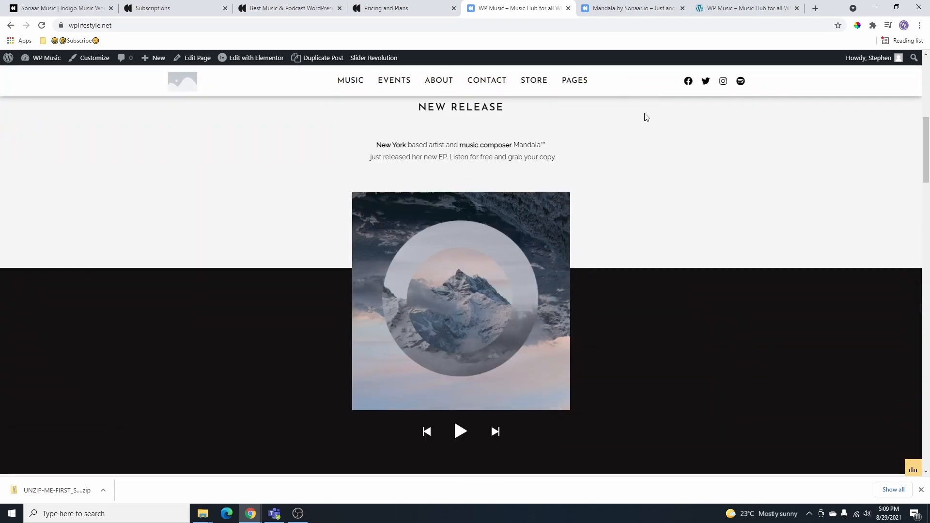
scroll(646, 117, "down", 8)
left_click_drag(924, 248, 885, 442)
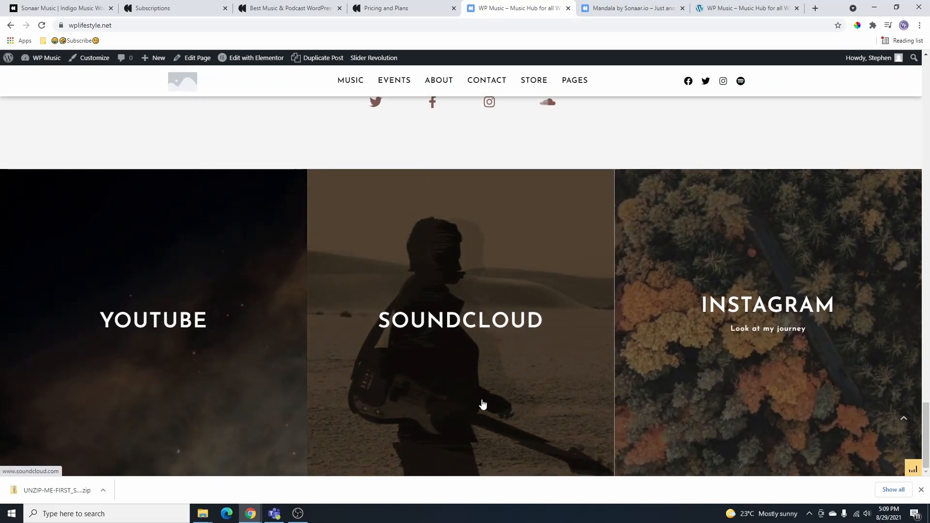
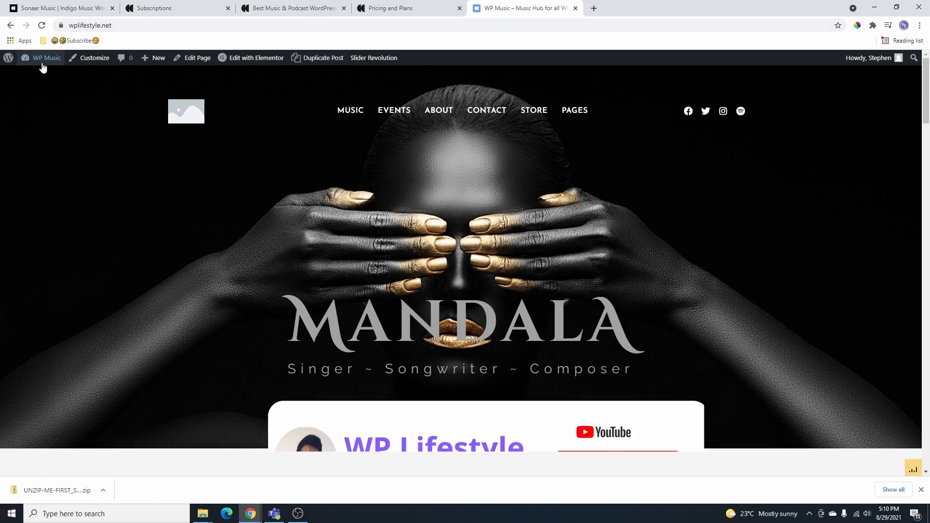
- Go from the live site to the WP Music dashboard and open Appearance > Menus in a new tab
mouse_move(43, 58)
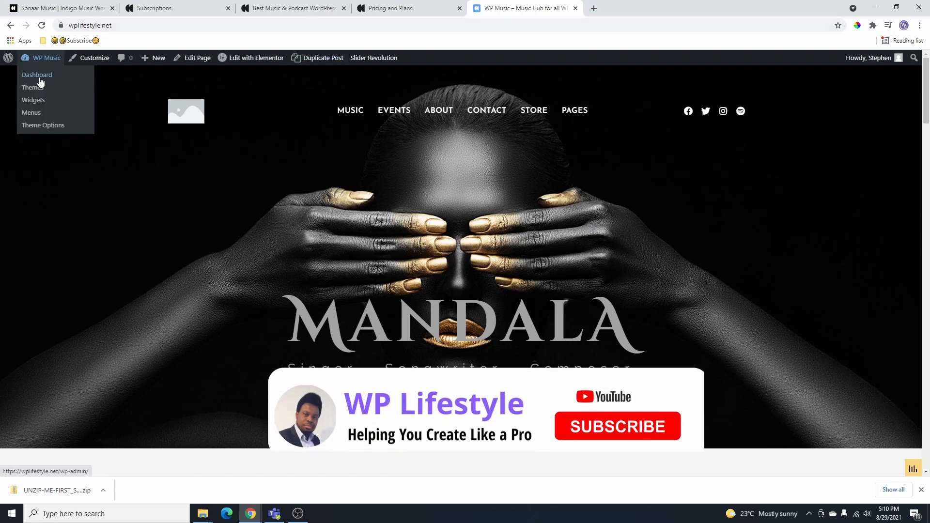
left_click(38, 76)
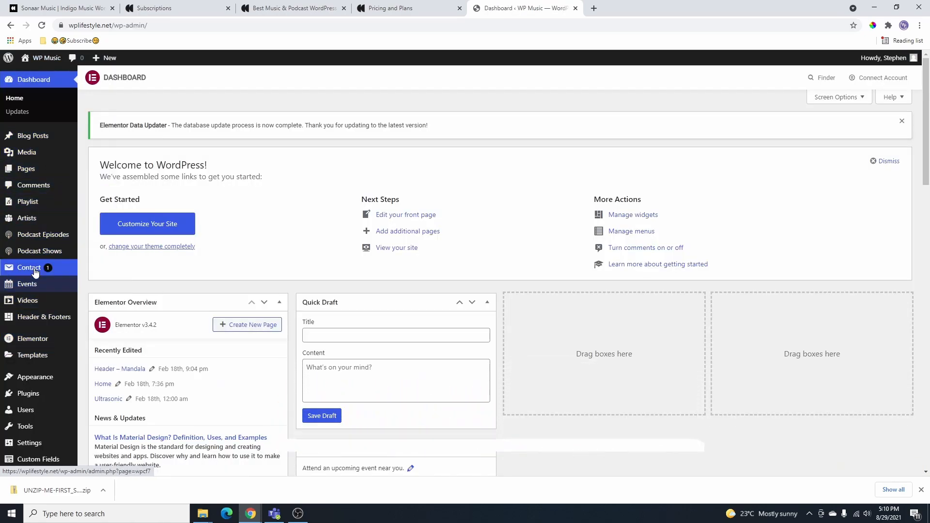
scroll(47, 299, "down", 2)
right_click(101, 286)
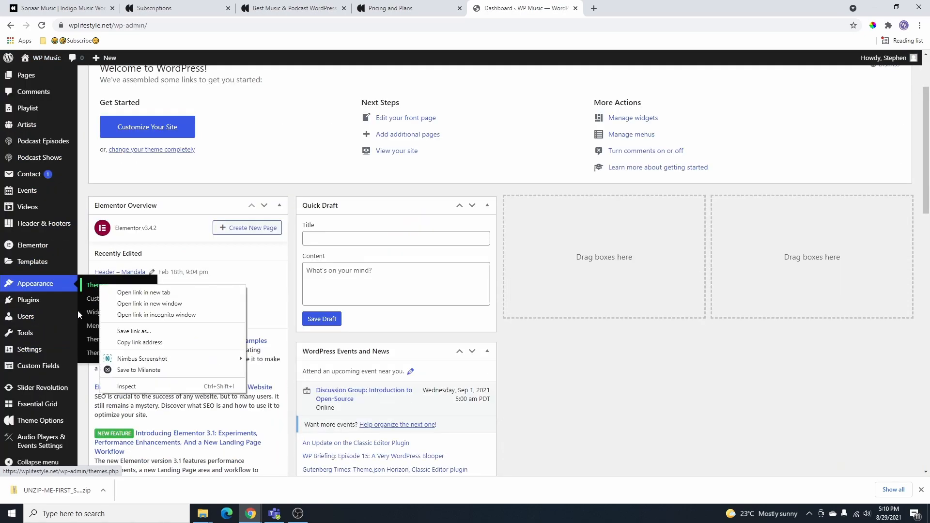
right_click(88, 323)
left_click(139, 334)
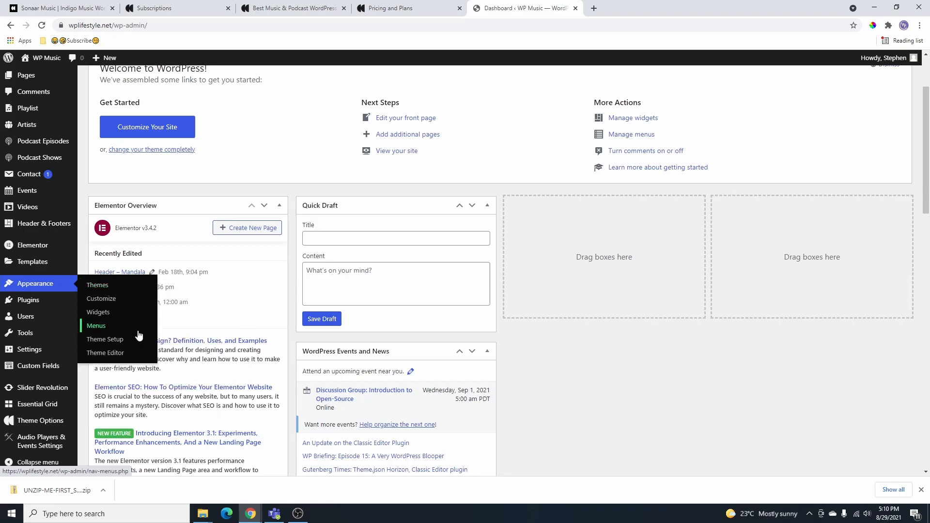
key("ctrl+Tab")
scroll(370, 290, "down", 10)
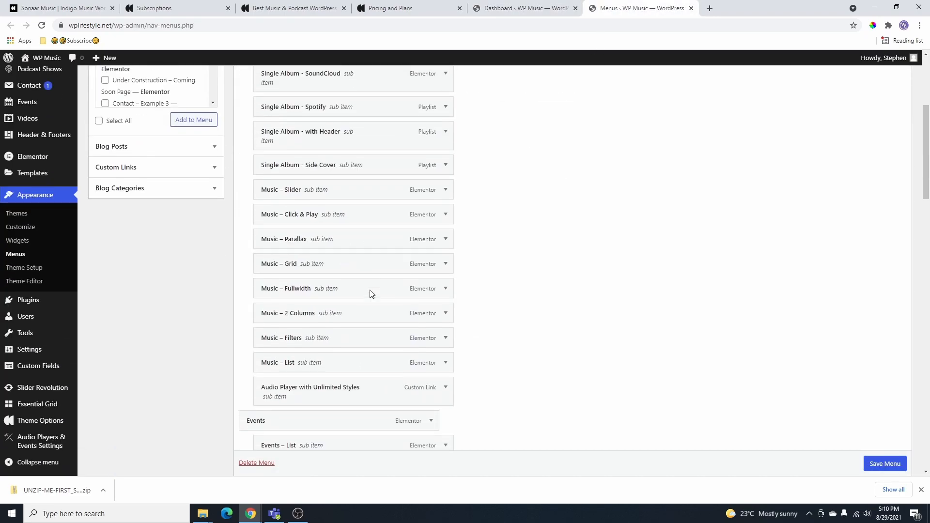
scroll(369, 290, "down", 20)
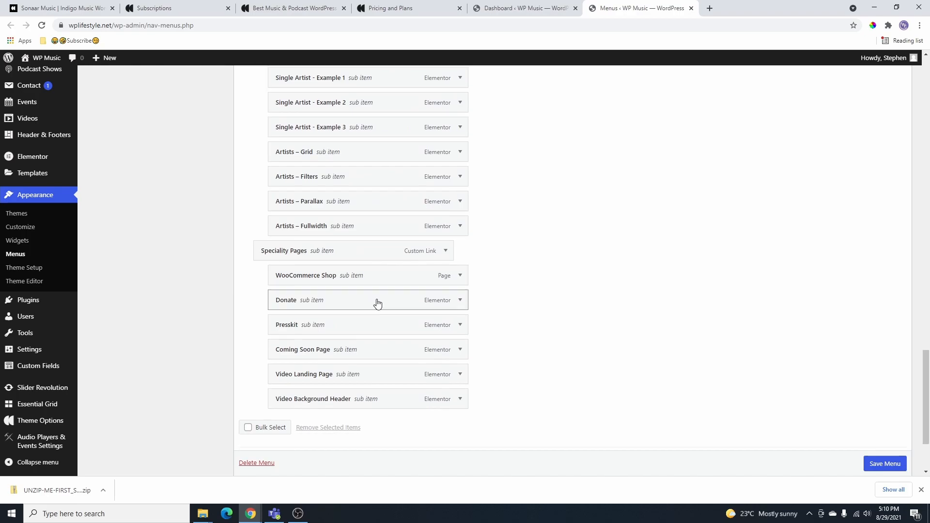
scroll(373, 295, "up", 20)
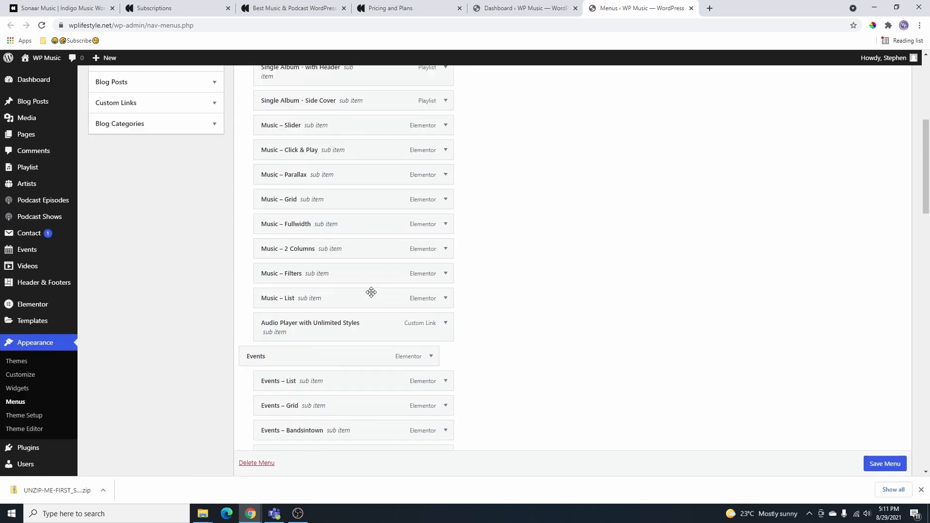
key("ctrl+shift+Tab")
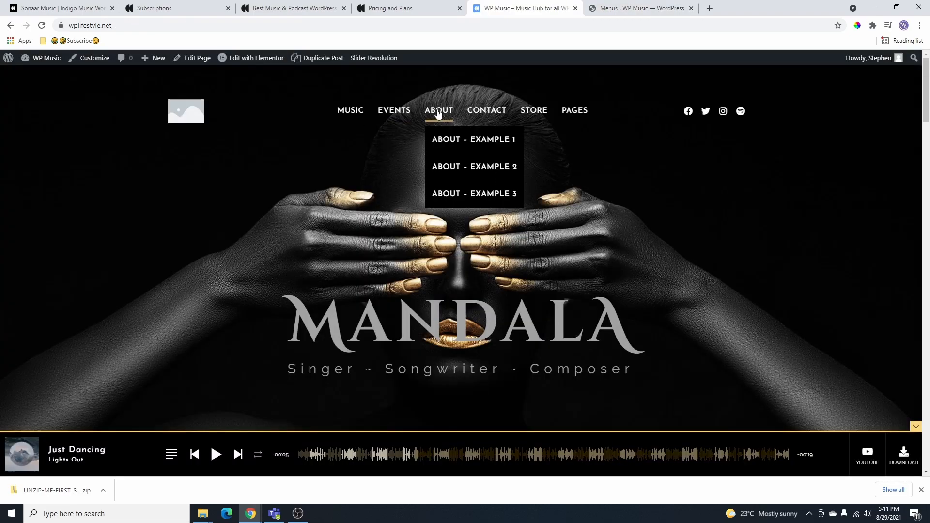
mouse_move(349, 110)
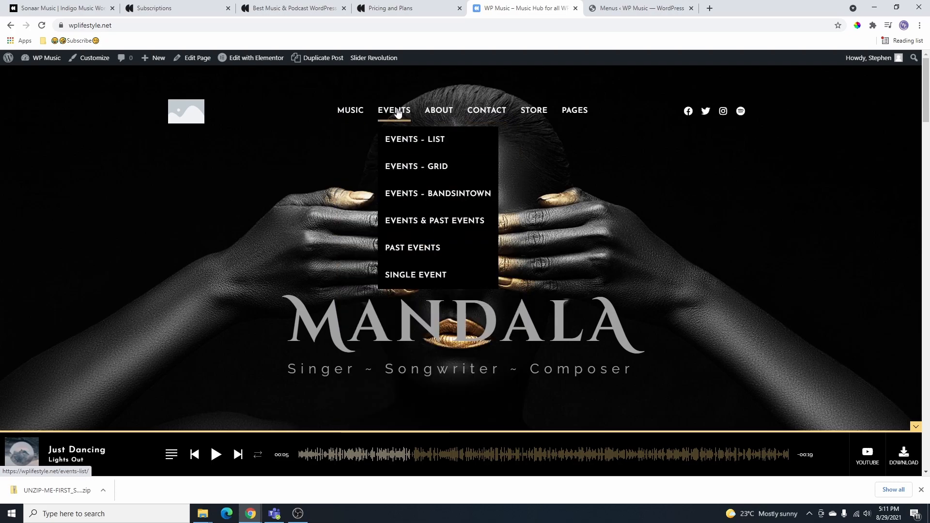
mouse_move(439, 113)
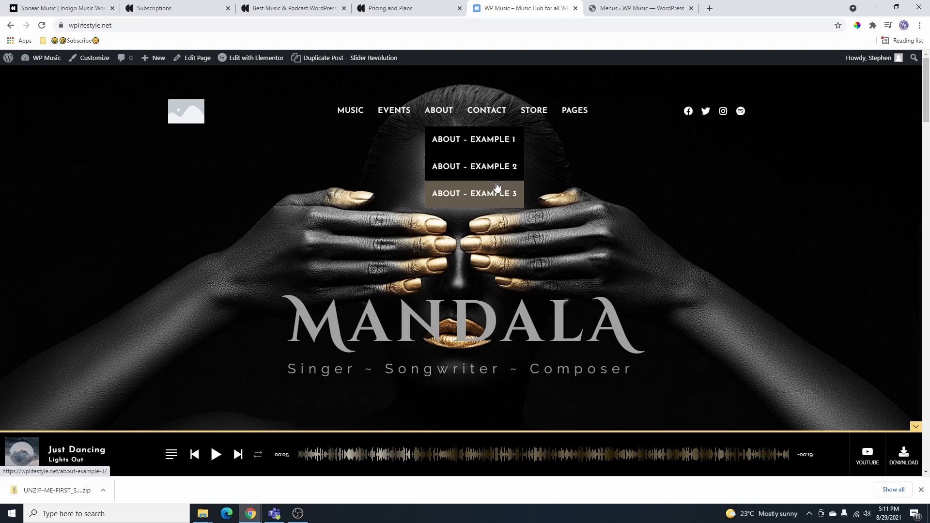
mouse_move(575, 111)
mouse_move(649, 232)
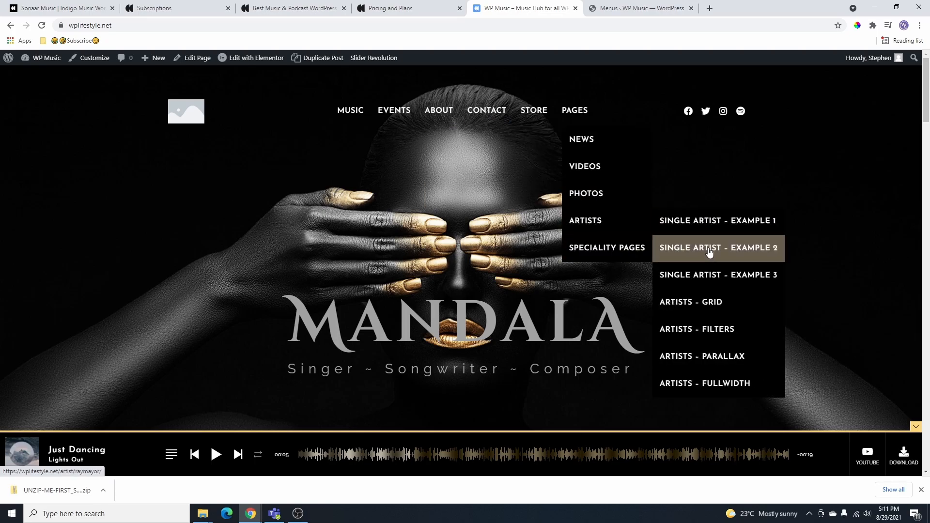
mouse_move(392, 114)
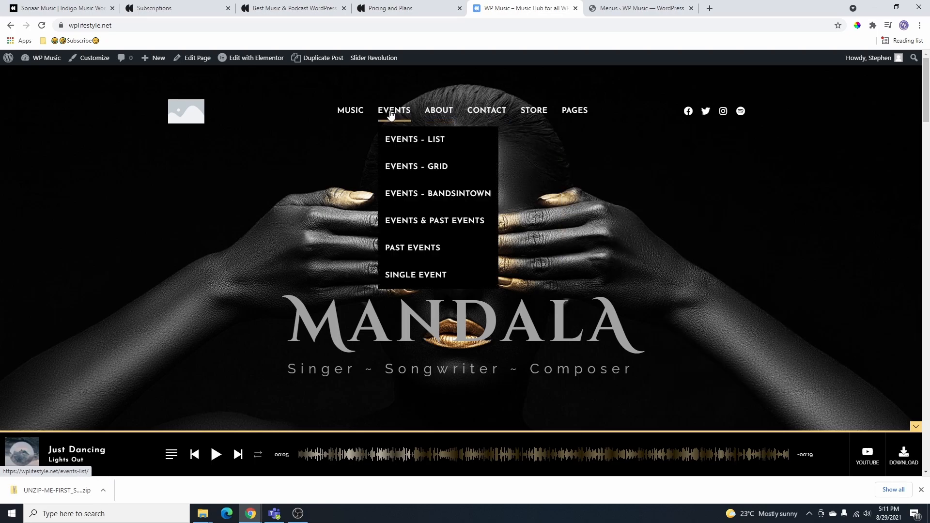
mouse_move(353, 112)
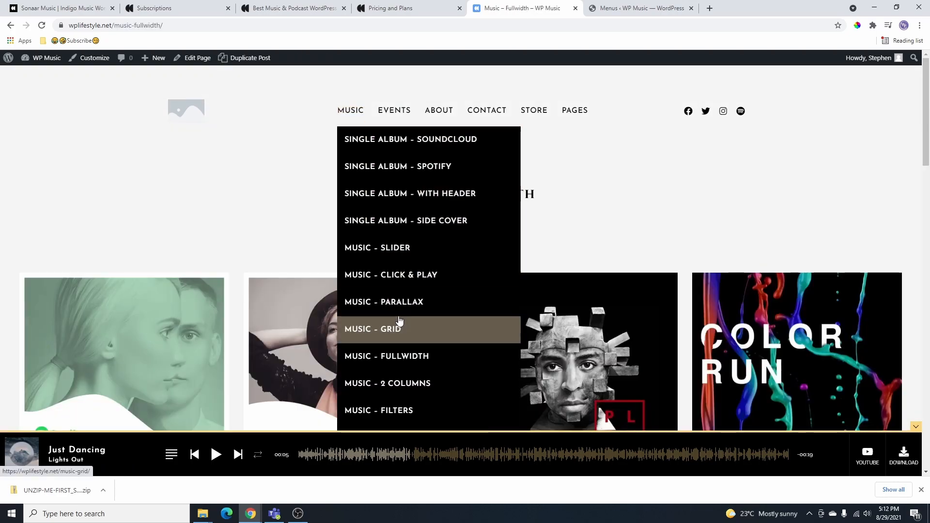
scroll(399, 321, "down", 5)
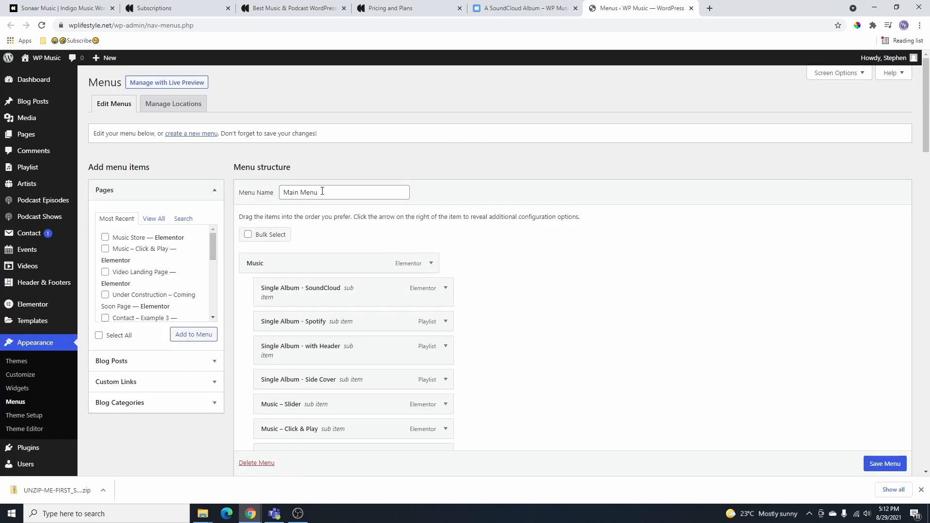
- Start a new menu and keep its default name, Menu #2
left_click_drag(322, 191, 264, 194)
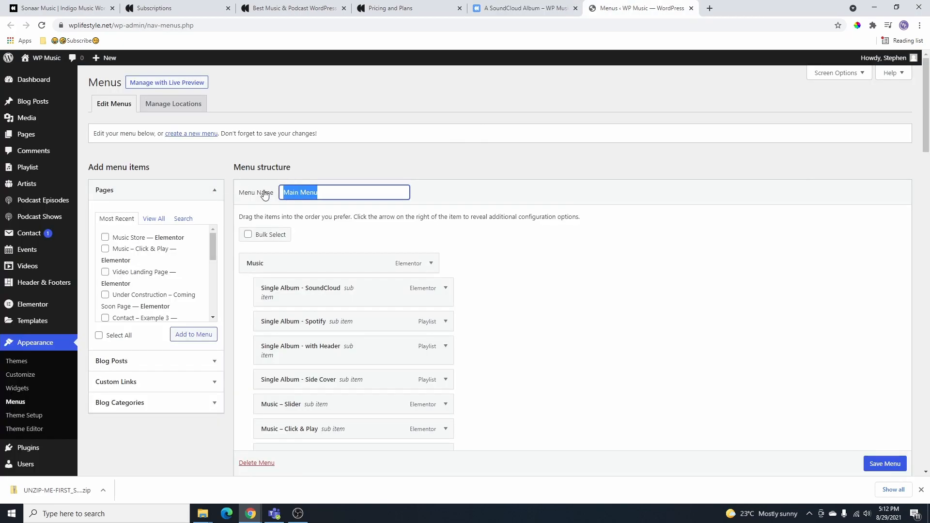
left_click(517, 12)
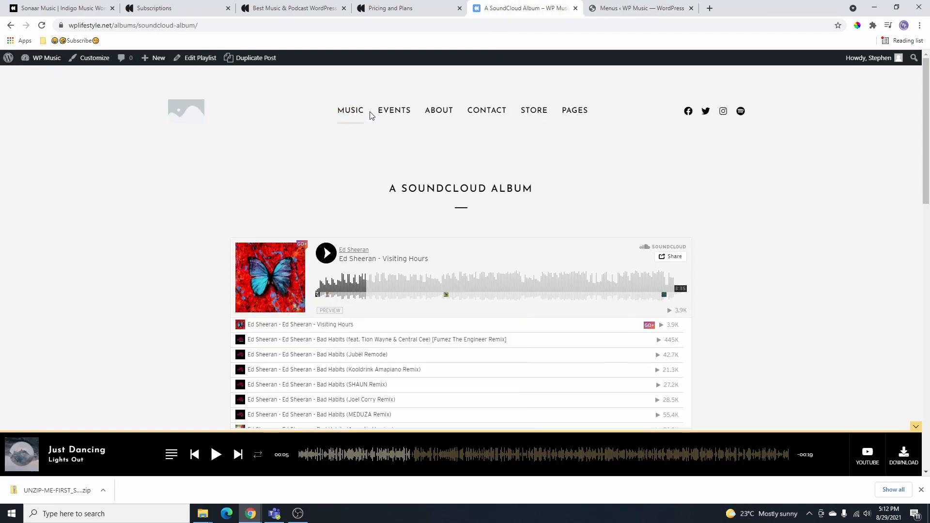
left_click(588, 10)
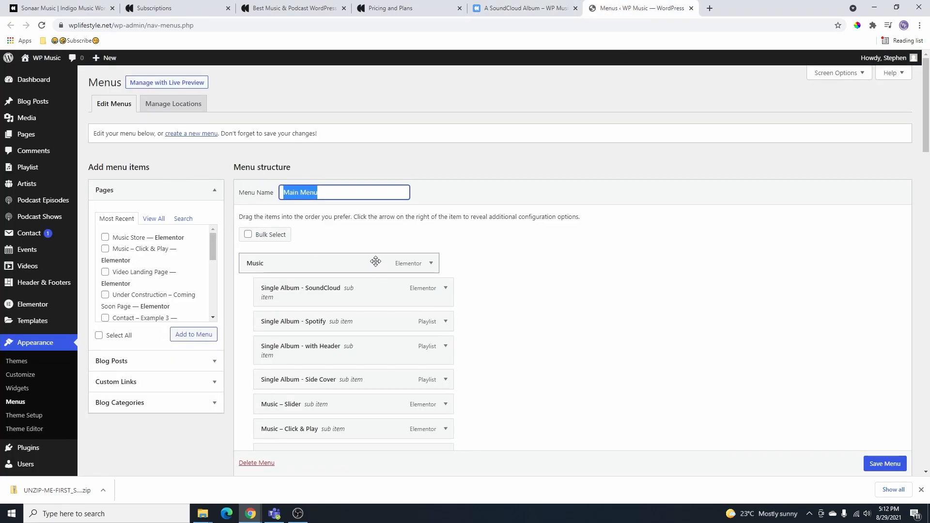
left_click(196, 135)
left_click(321, 193)
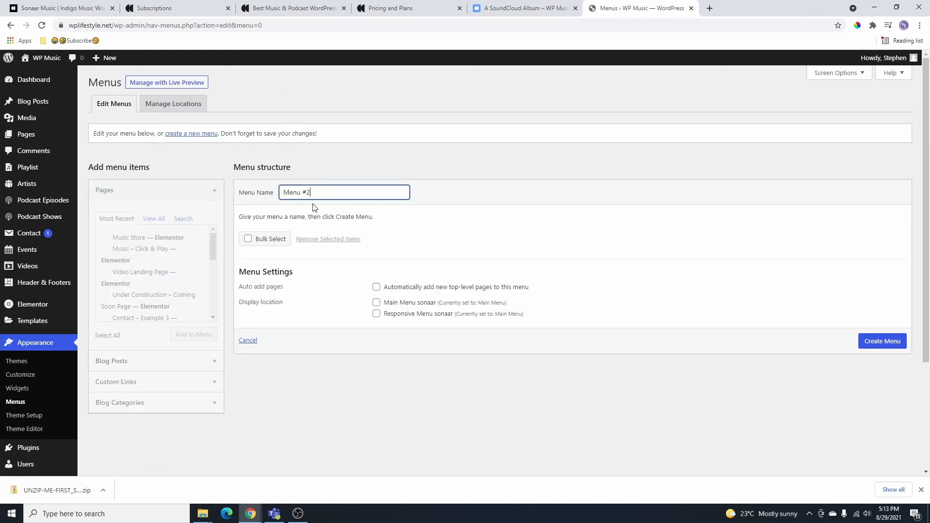
left_click_drag(312, 194, 279, 206)
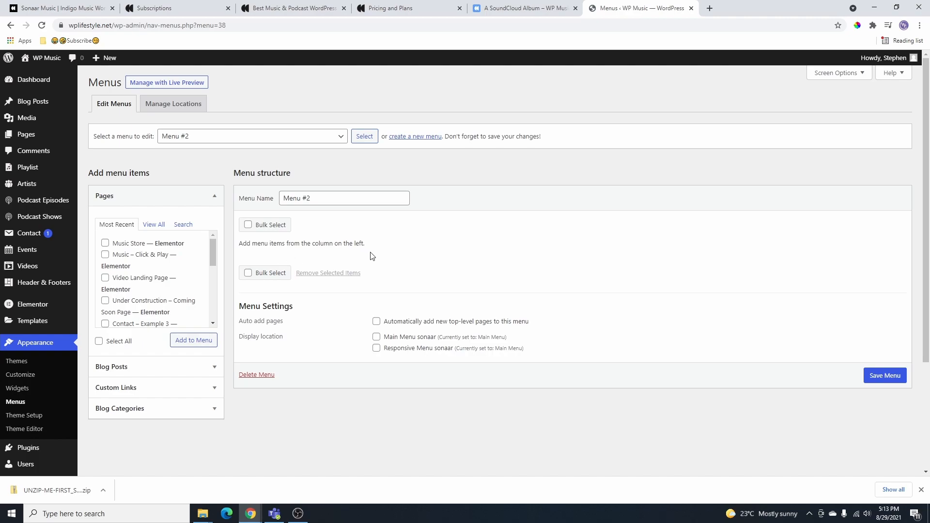
scroll(150, 271, "down", 8)
scroll(160, 208, "up", 8)
scroll(158, 288, "down", 5)
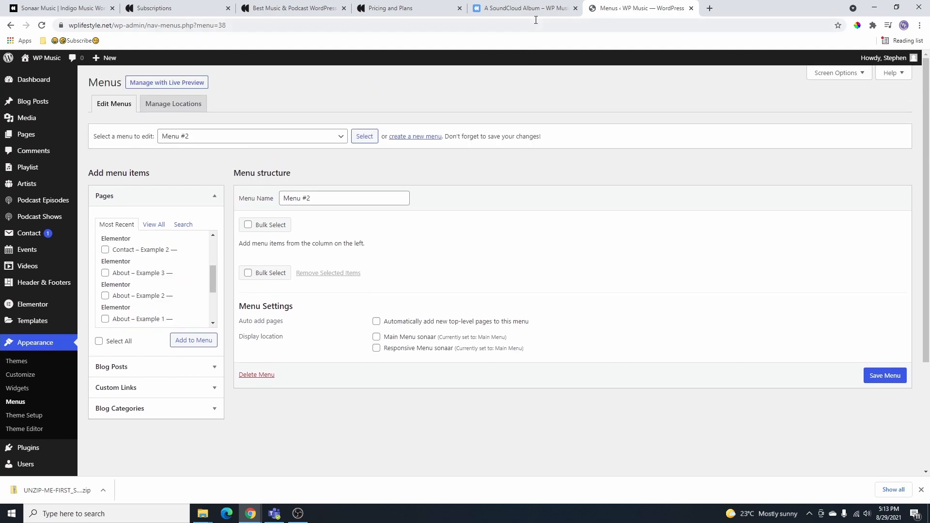
left_click(526, 8)
mouse_move(601, 152)
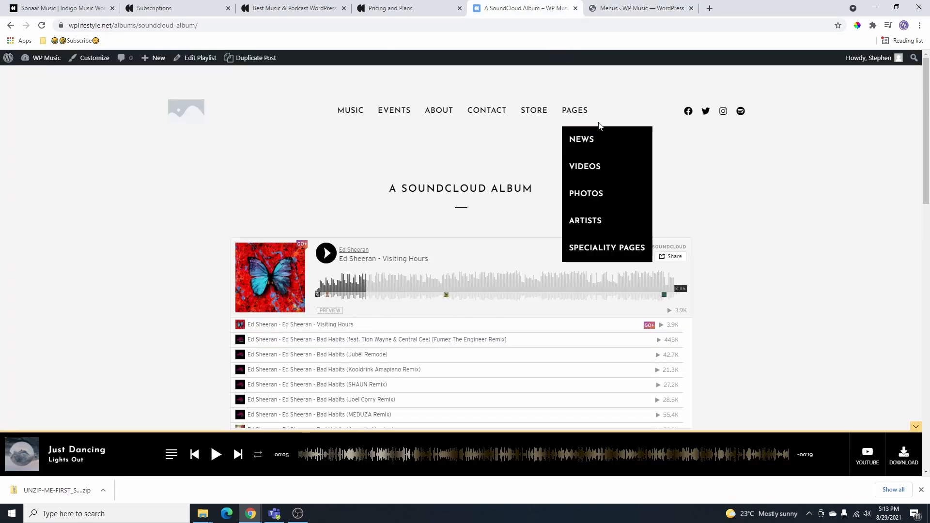
mouse_move(487, 109)
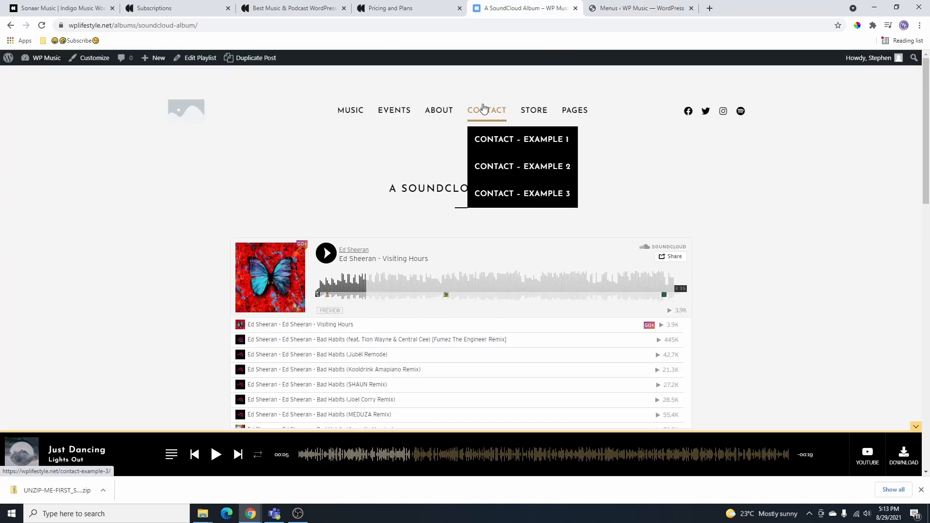
left_click(526, 140)
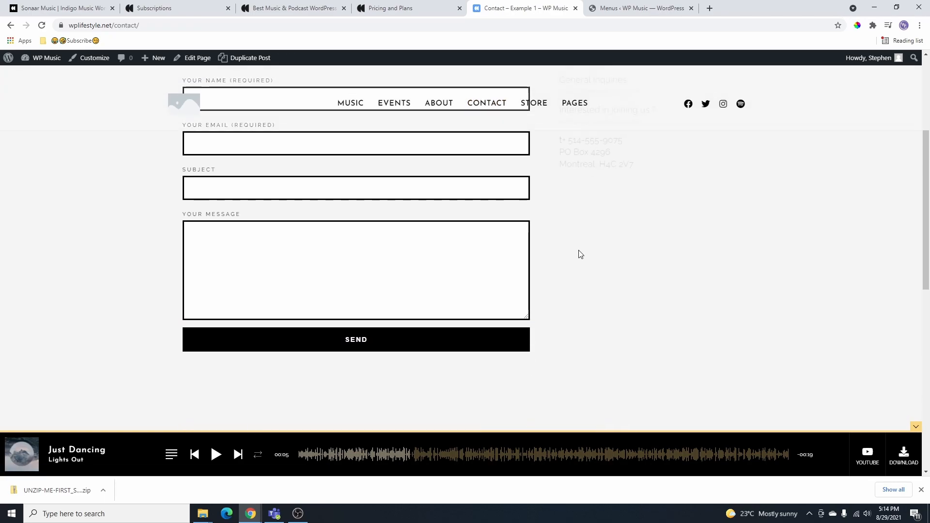
mouse_move(562, 113)
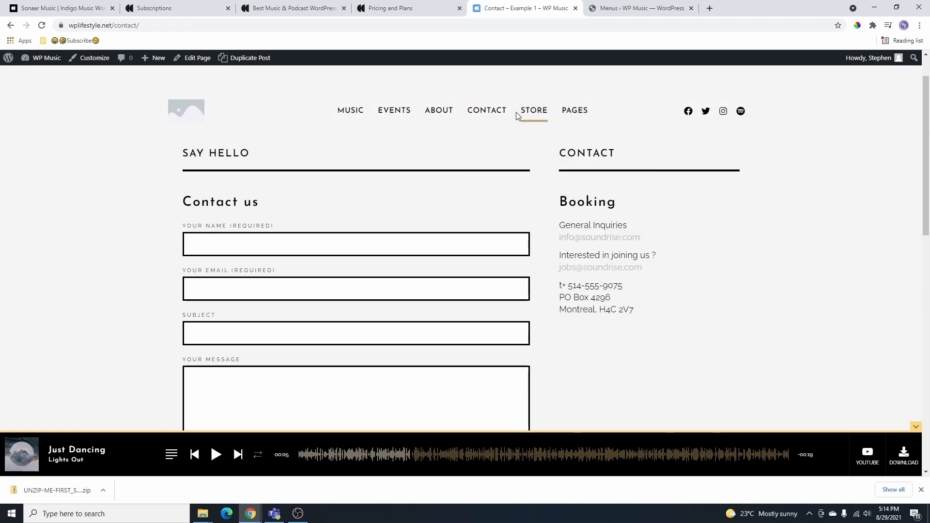
mouse_move(504, 115)
left_click(522, 164)
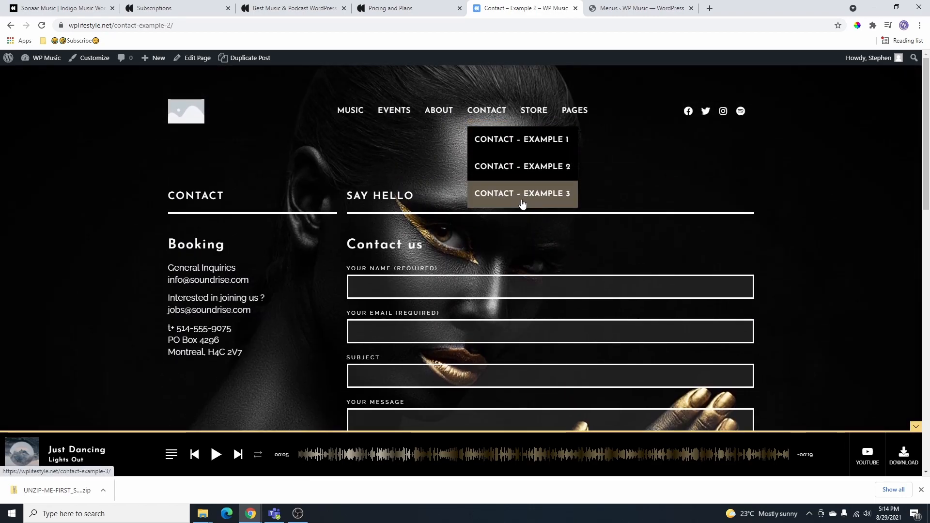
left_click(525, 193)
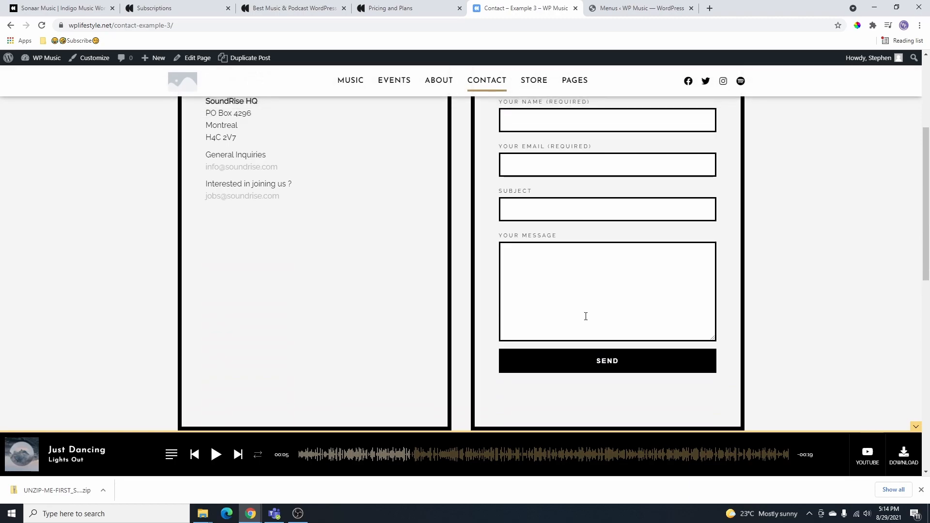
mouse_move(496, 115)
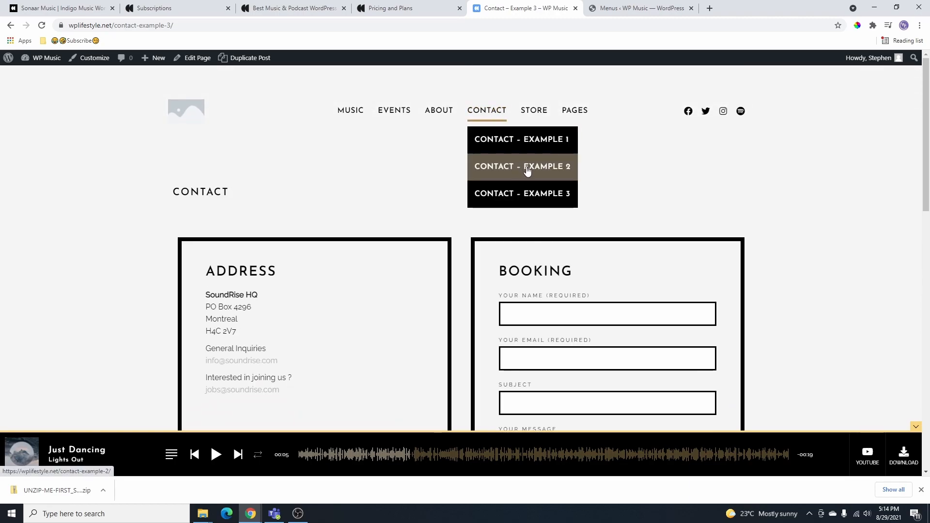
- Add the Contact – Example 2 and Home pages to Menu #2
left_click(639, 8)
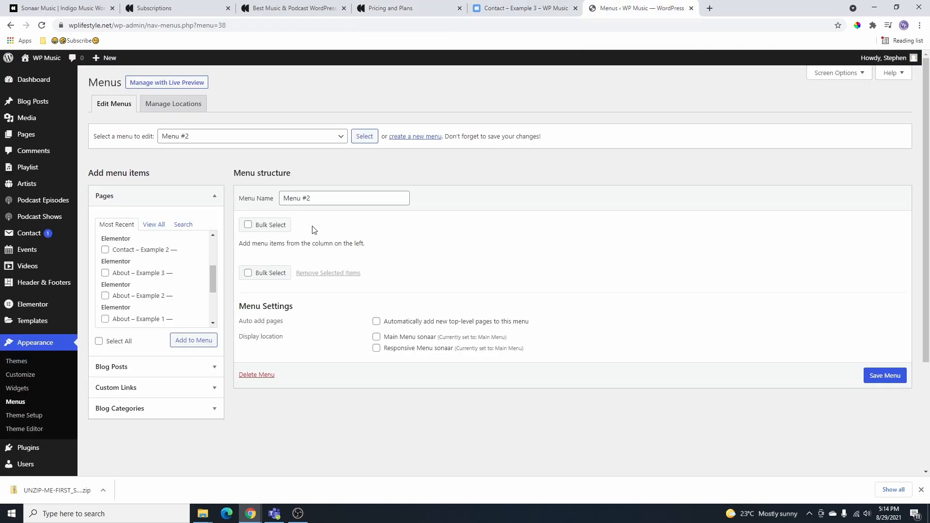
left_click(106, 250)
left_click(193, 340)
left_click(154, 224)
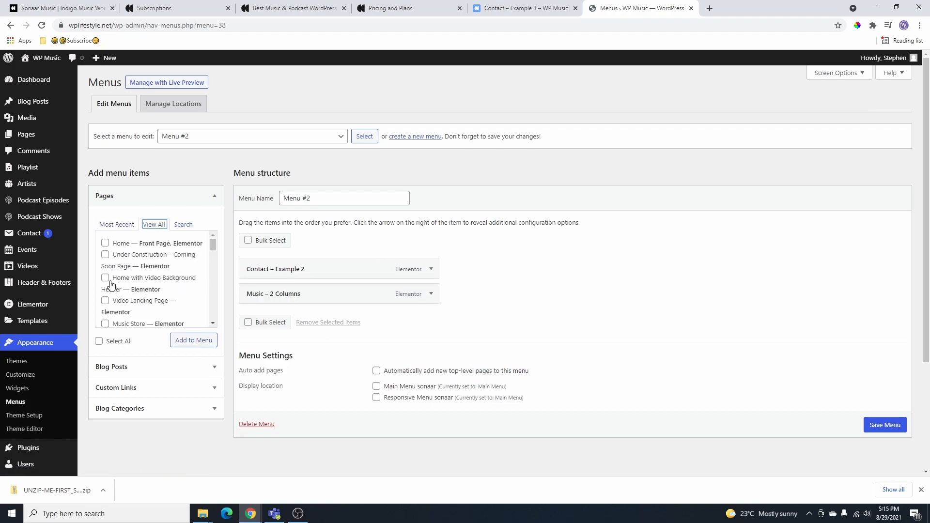
left_click(105, 243)
left_click(194, 340)
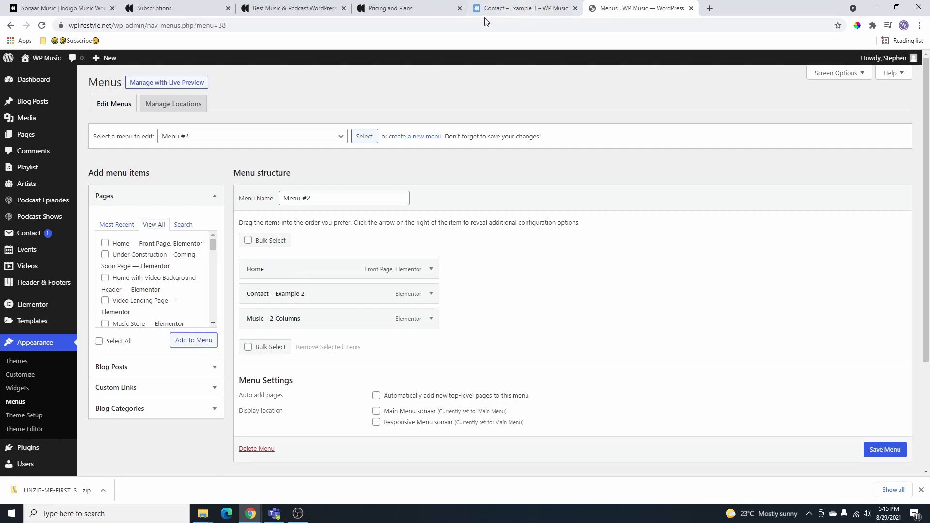
left_click(538, 7)
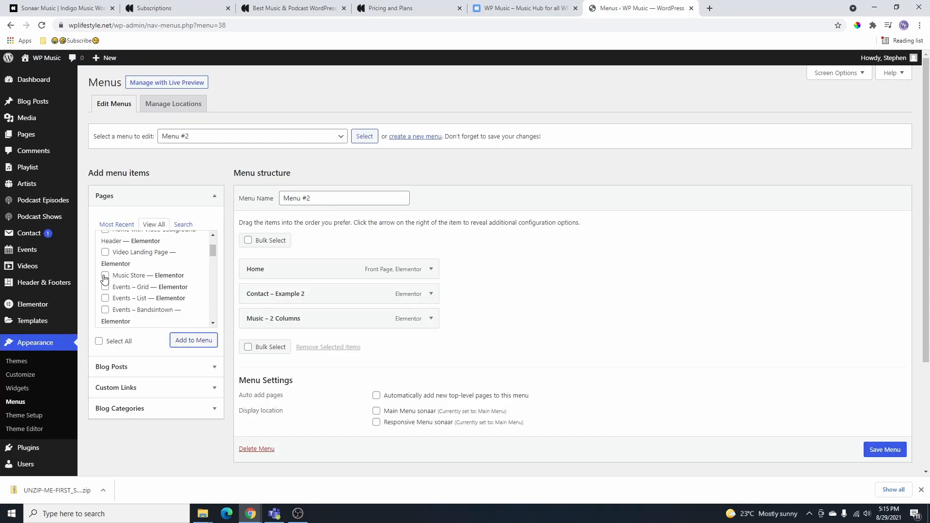
- Add Music Store, Past Events and Videos – Youtube Channel to Menu #2
left_click(105, 276)
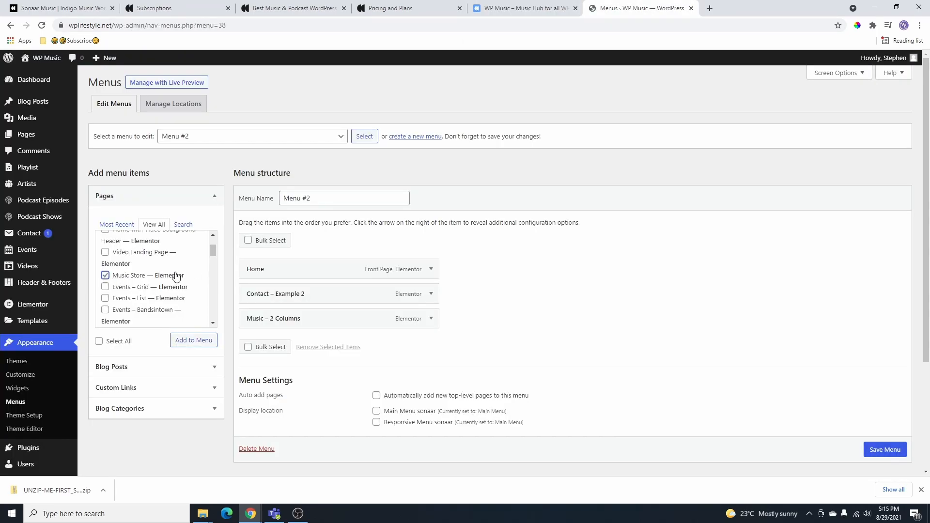
left_click(196, 348)
scroll(146, 281, "down", 3)
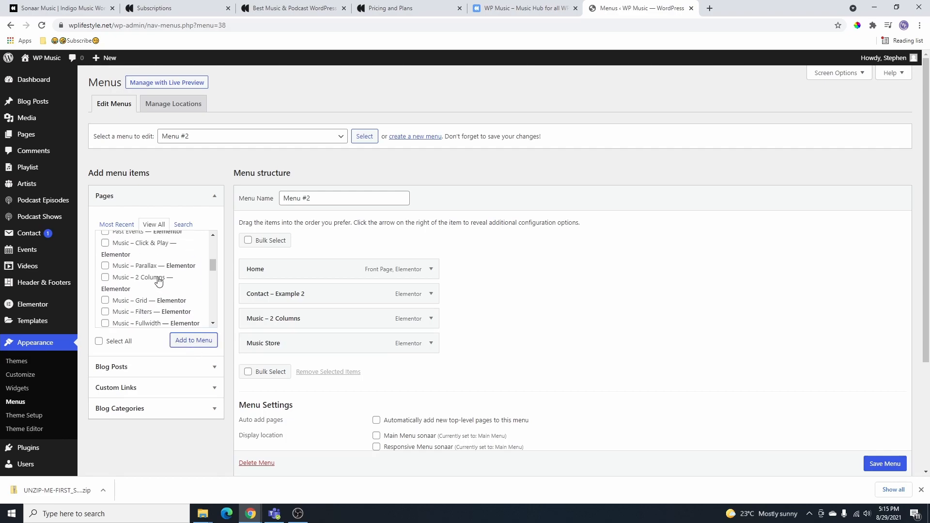
left_click(105, 259)
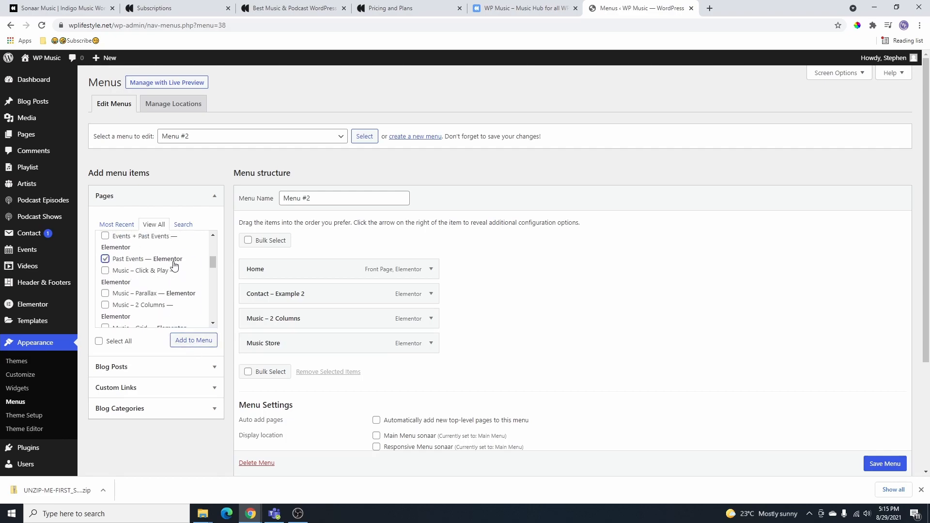
left_click(194, 335)
scroll(111, 252, "down", 3)
left_click(105, 248)
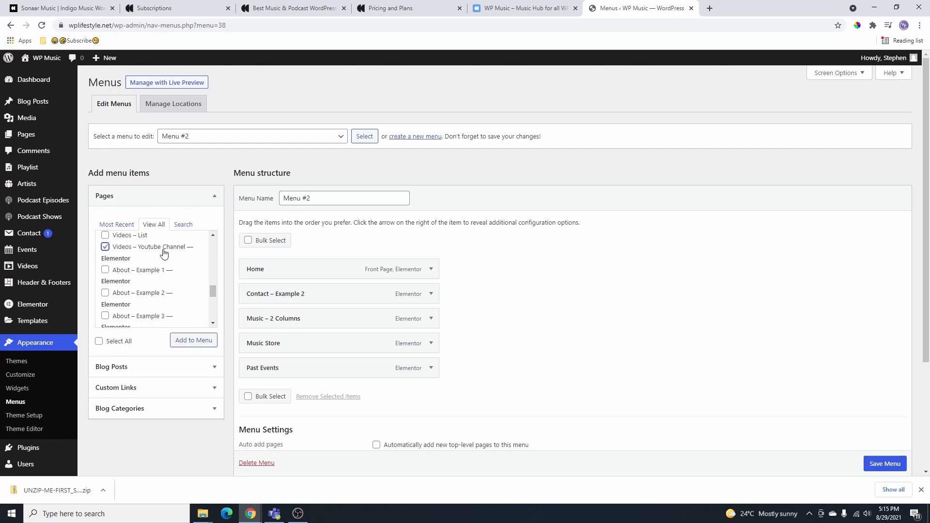
left_click(194, 340)
left_click(542, 8)
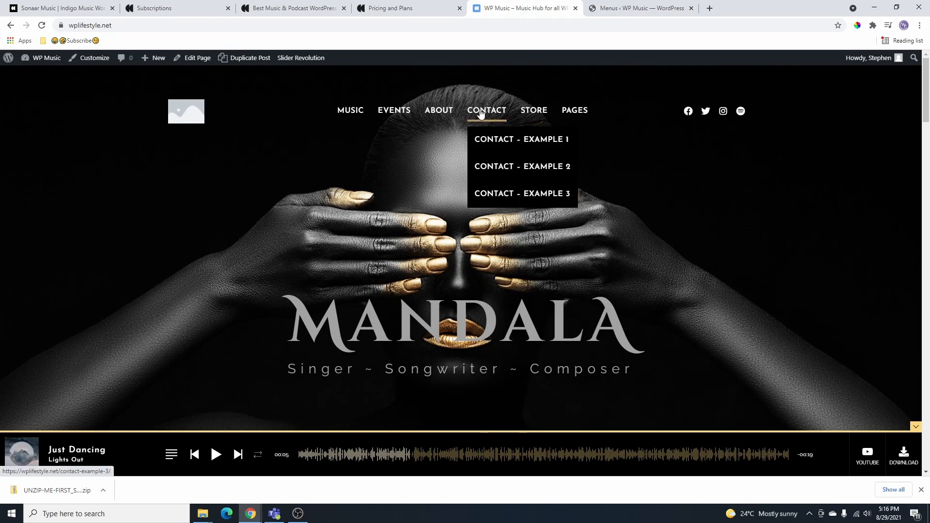
- Preview the About – Example 1 and Example 3 pages from the site's ABOUT menu
mouse_move(441, 117)
left_click(469, 139)
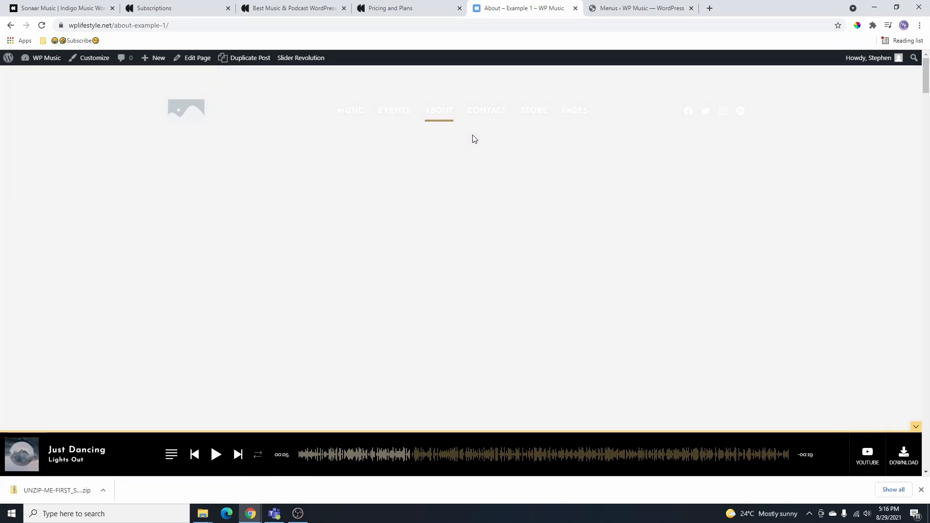
scroll(528, 249, "down", 5)
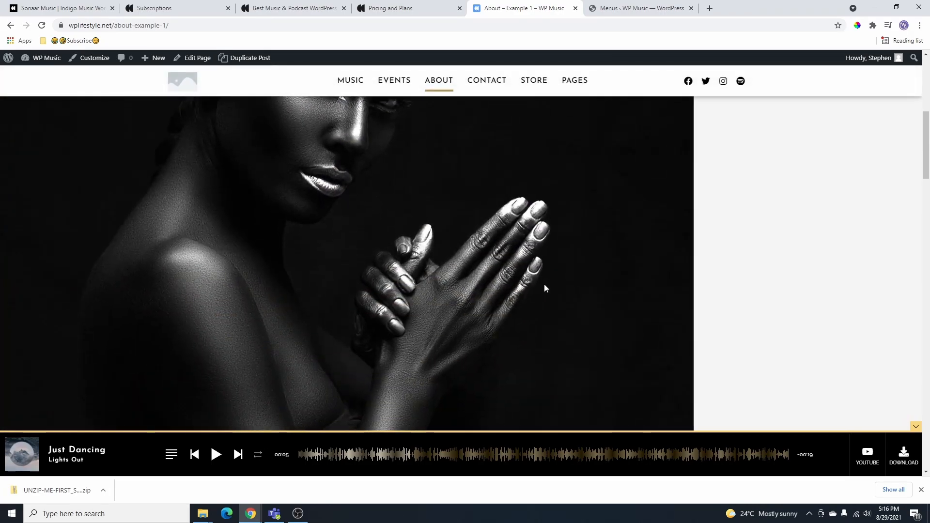
mouse_move(445, 86)
left_click(464, 138)
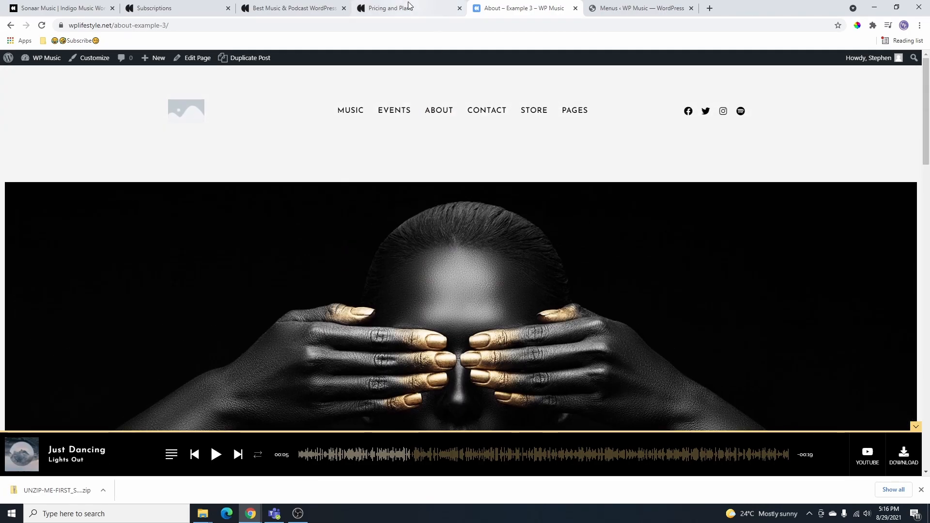
left_click(628, 13)
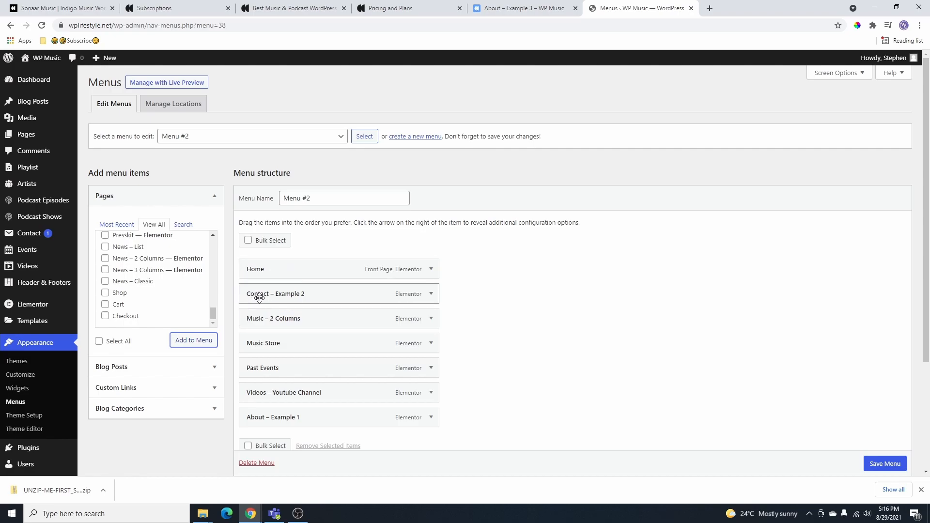
- Move About under Home, nest Music Store and Videos under Music, and save
mouse_move(269, 421)
left_mouse_down()
mouse_move(272, 293)
mouse_move(279, 417)
mouse_move(268, 422)
left_mouse_up()
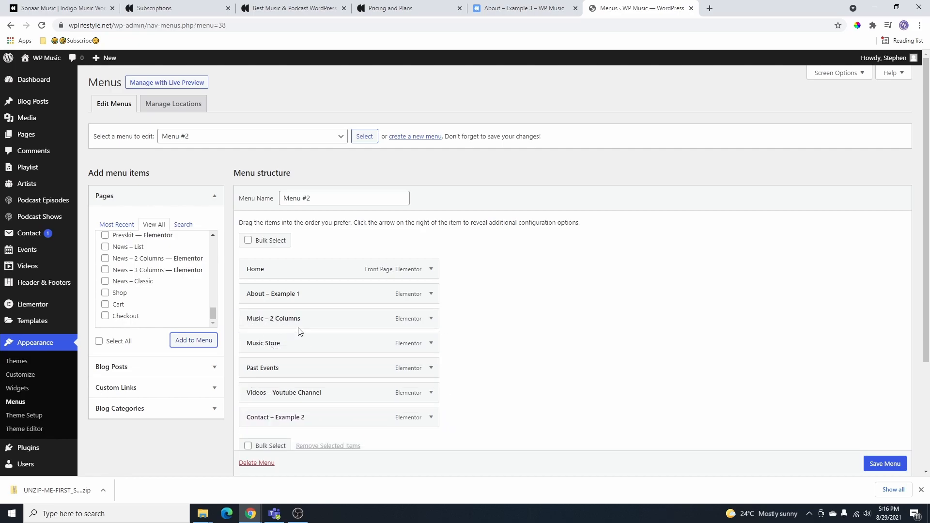
left_click_drag(261, 350, 277, 344)
left_click_drag(273, 395, 288, 373)
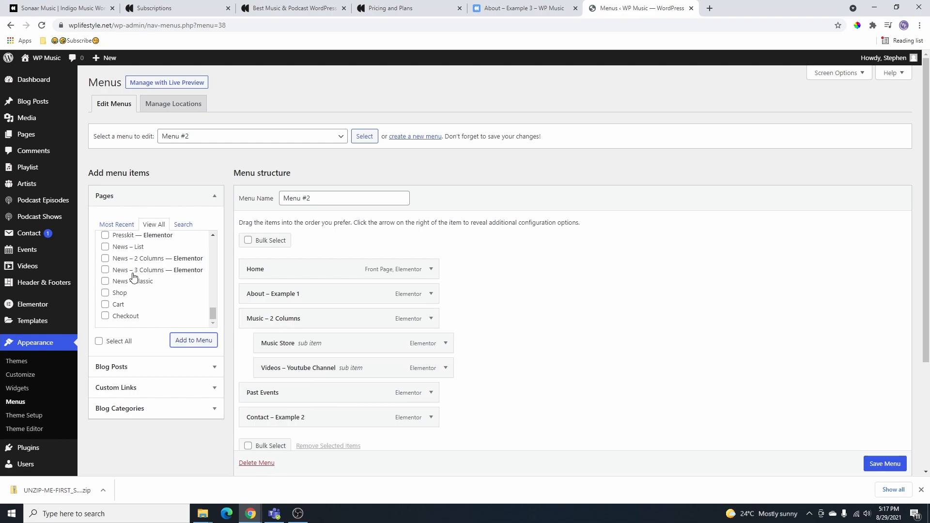
scroll(155, 275, "down", 2)
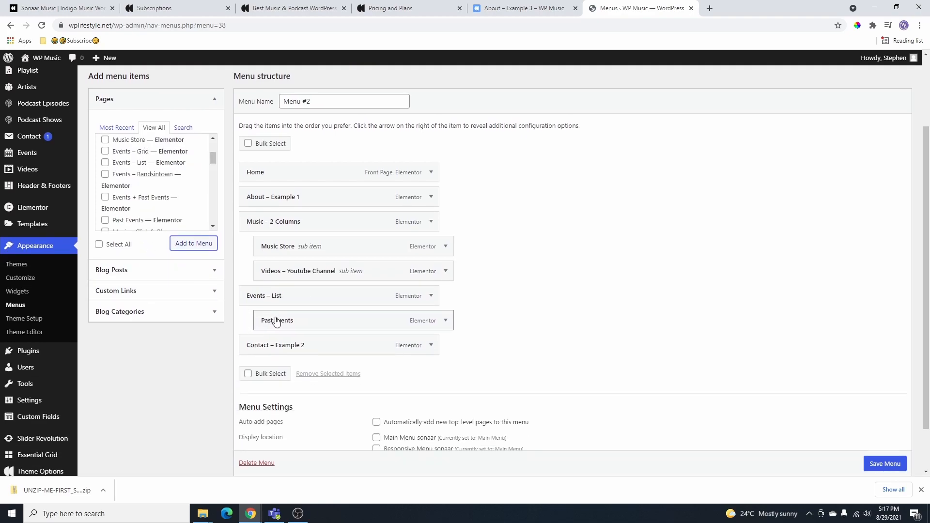
left_click_drag(274, 322, 294, 322)
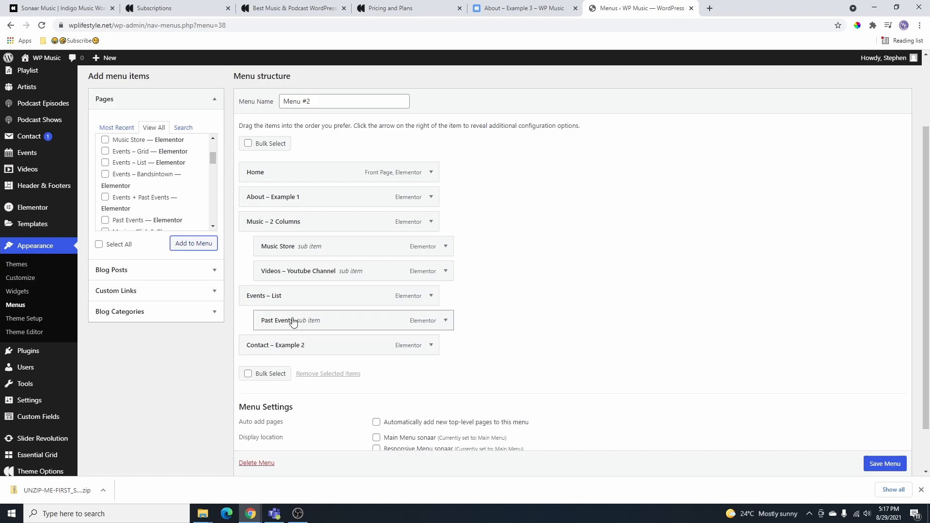
left_click(886, 461)
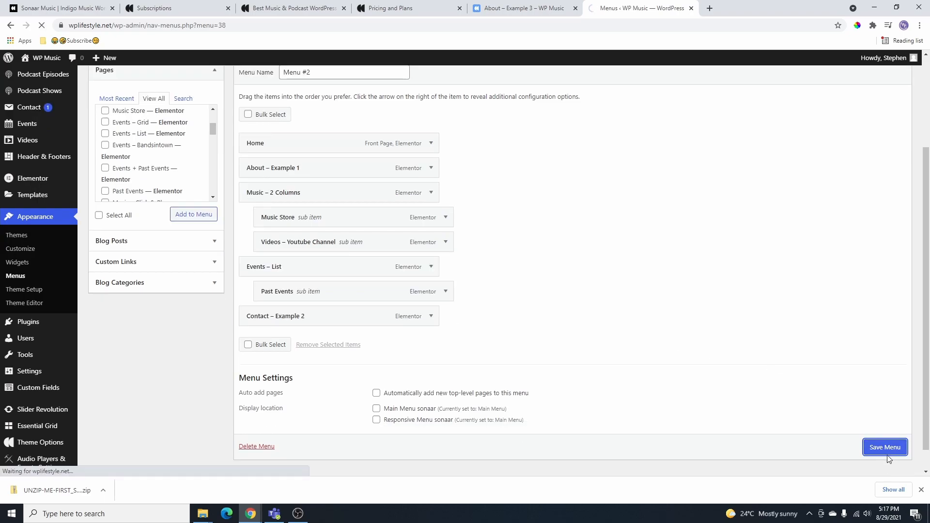
- Assign Menu #2 to the Main Menu sonaar and Responsive Menu sonaar locations and save
scroll(556, 342, "down", 3)
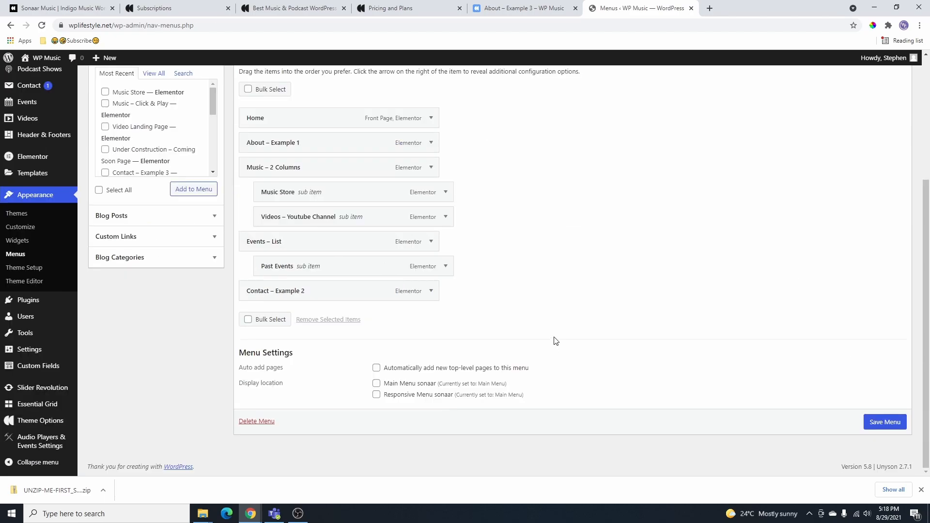
left_click(377, 385)
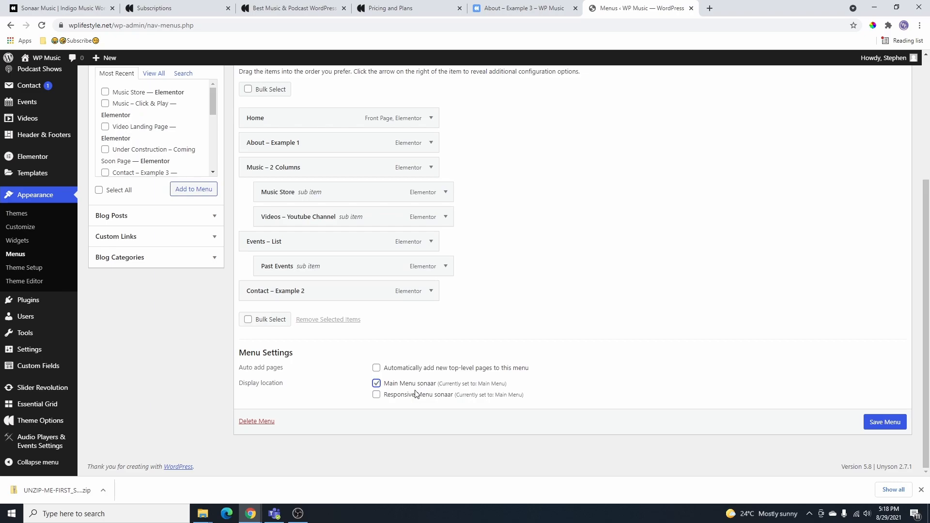
left_click(377, 395)
left_click(862, 427)
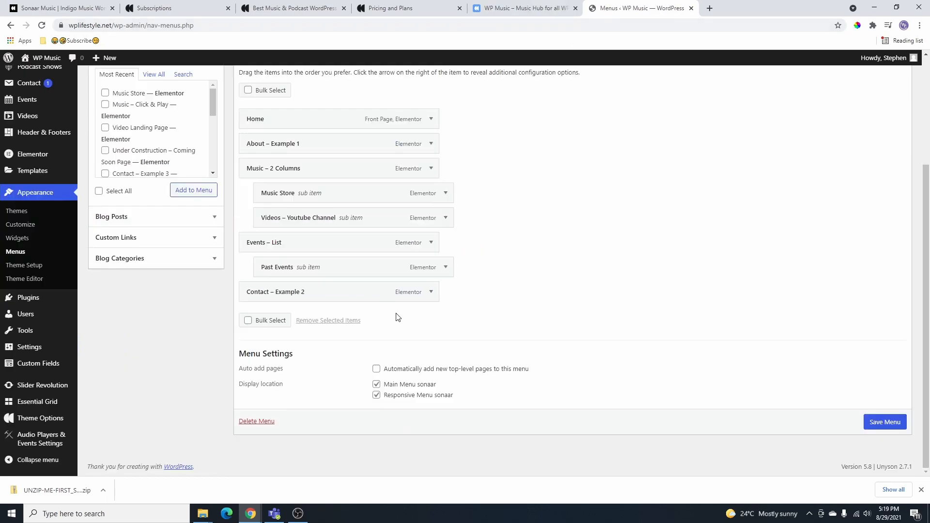
scroll(376, 308, "up", 2)
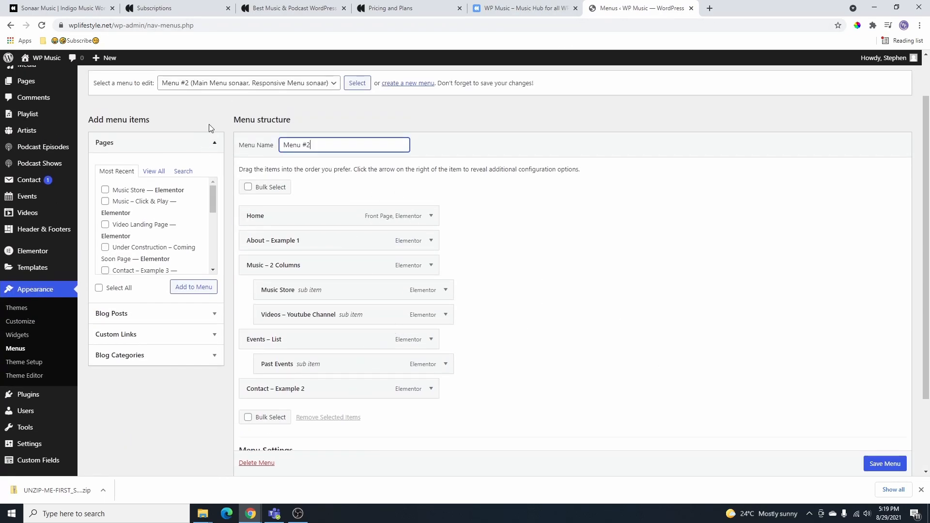
- Select the old Main Menu and permanently delete it
left_click(224, 85)
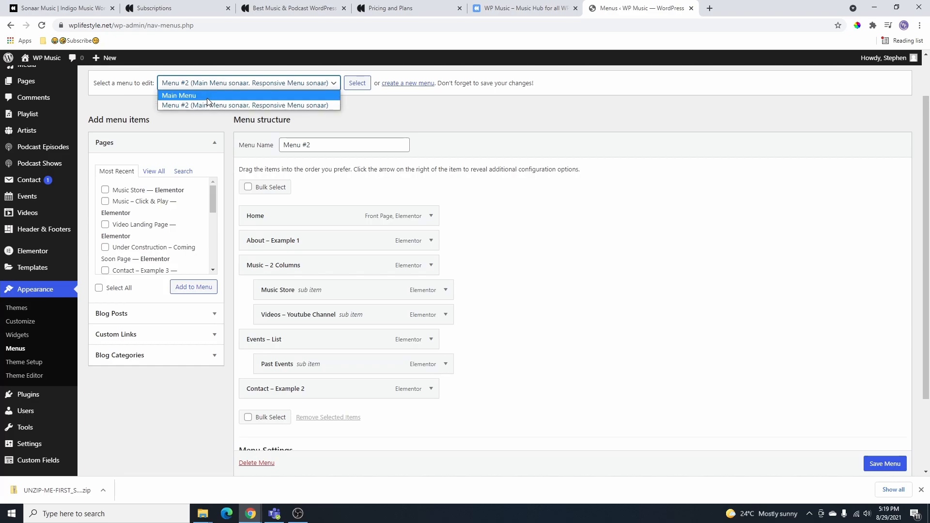
left_click(208, 96)
left_click(357, 84)
scroll(386, 250, "down", 15)
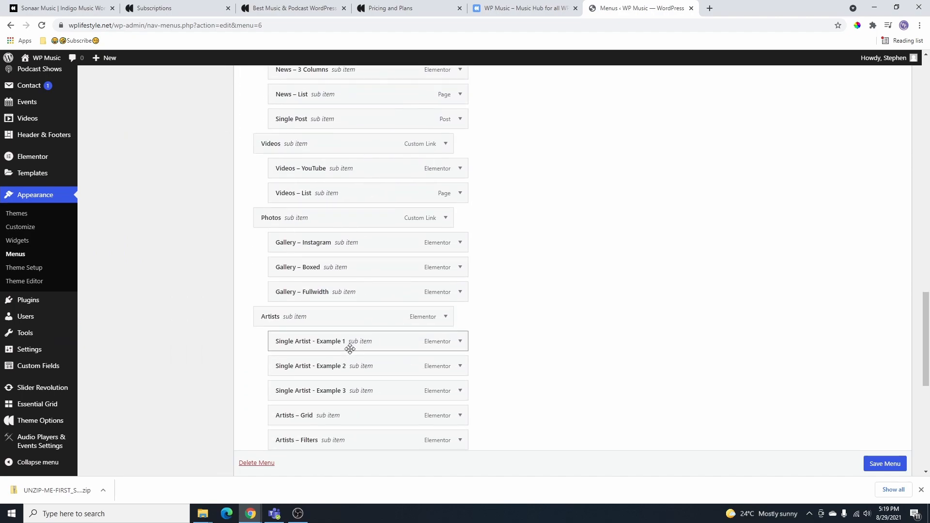
scroll(258, 468, "down", 1)
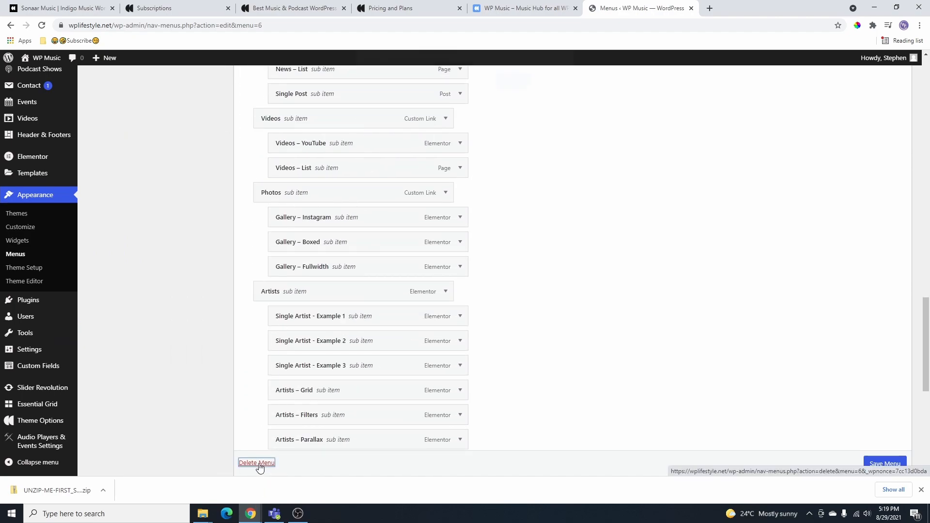
left_click(257, 463)
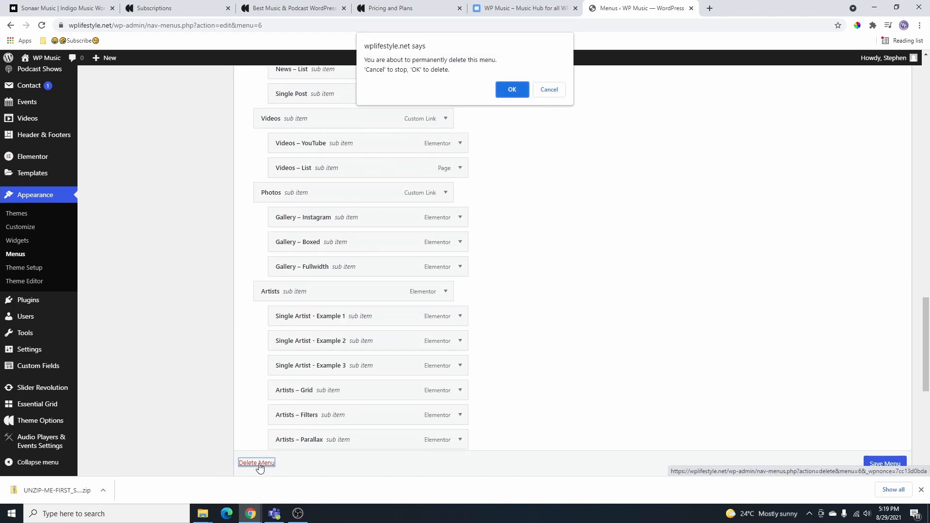
left_click(512, 91)
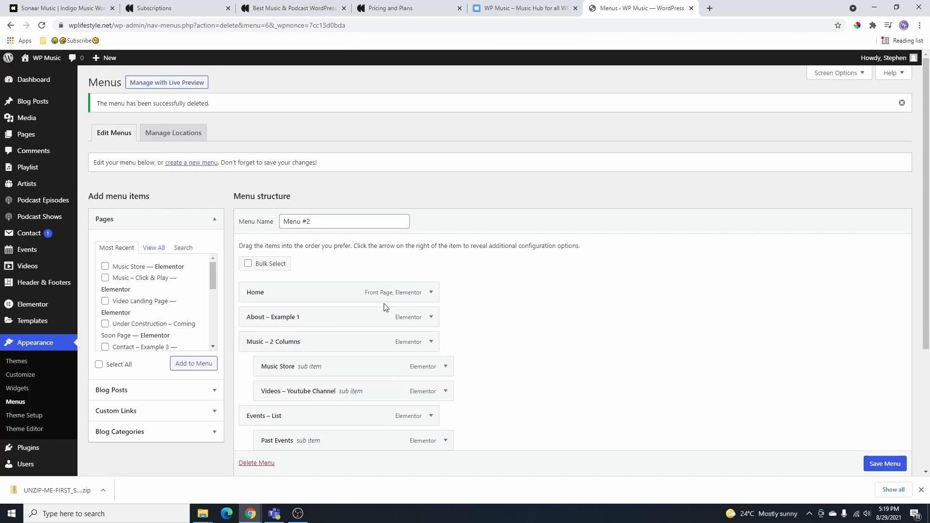
- Save Menu #2 again and return to the live site
scroll(387, 309, "down", 3)
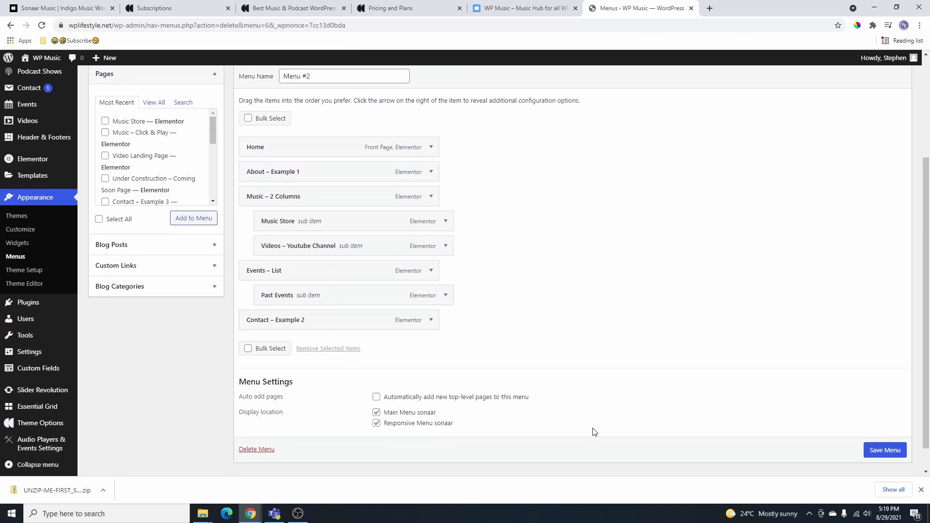
scroll(265, 216, "up", 3)
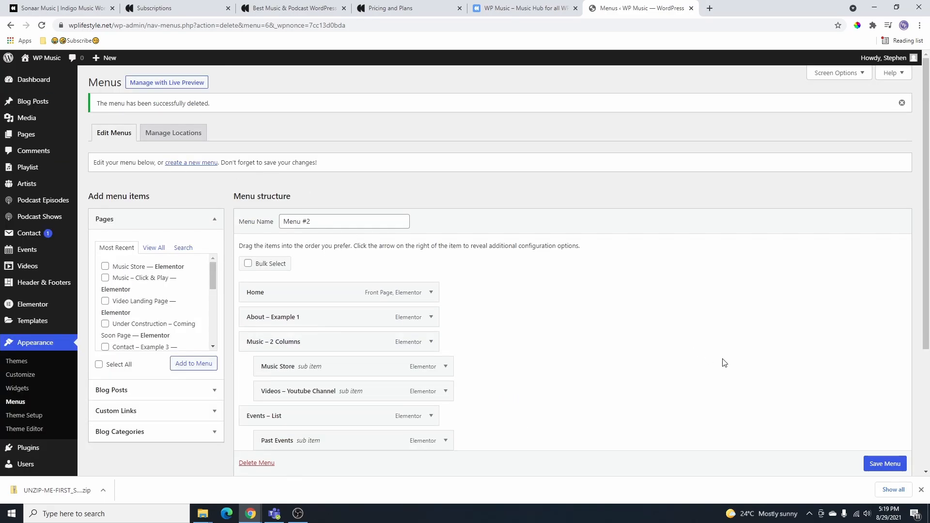
scroll(725, 363, "down", 3)
left_click(888, 447)
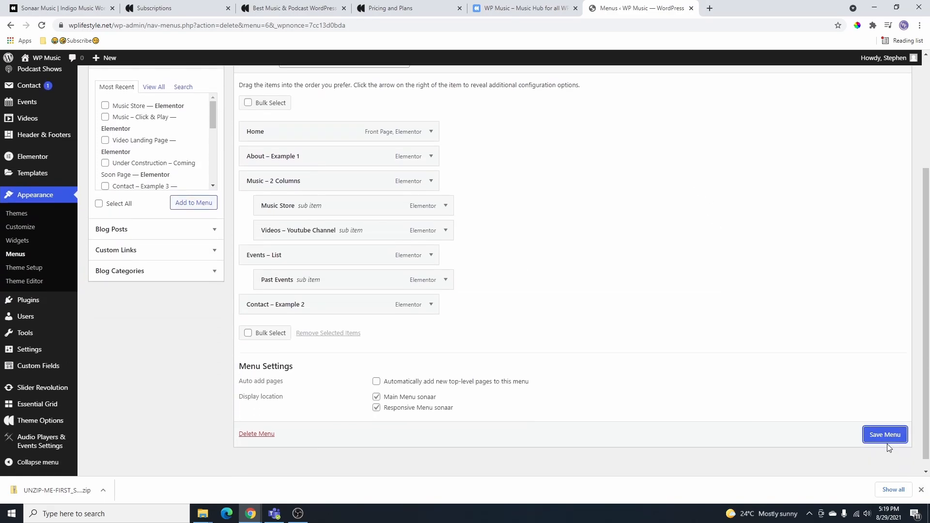
left_click(536, 4)
- Reload the home page to check the new menu's Music dropdown, then return to Menus
mouse_move(568, 112)
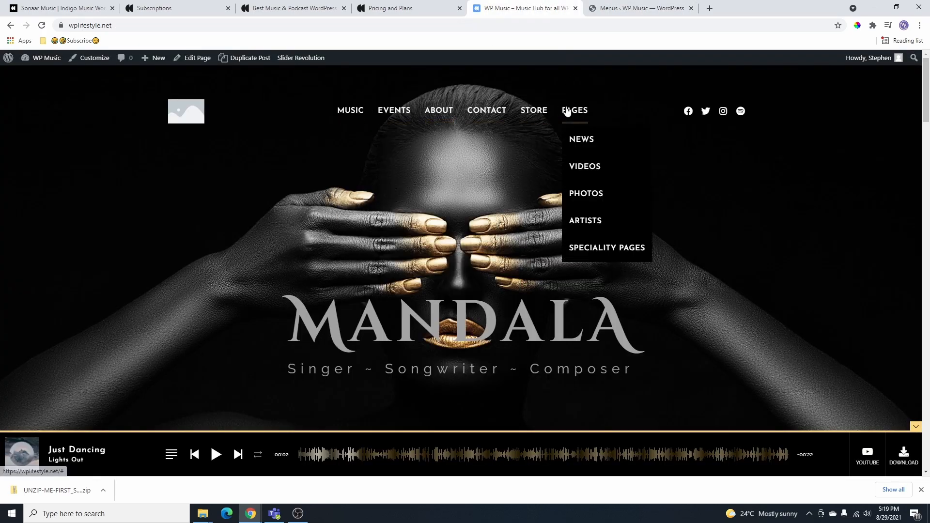
left_click(41, 26)
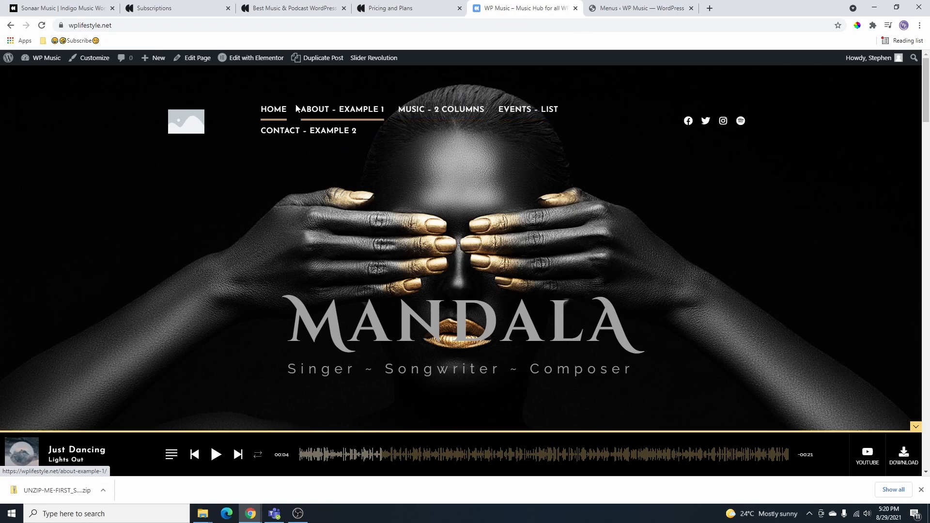
mouse_move(485, 110)
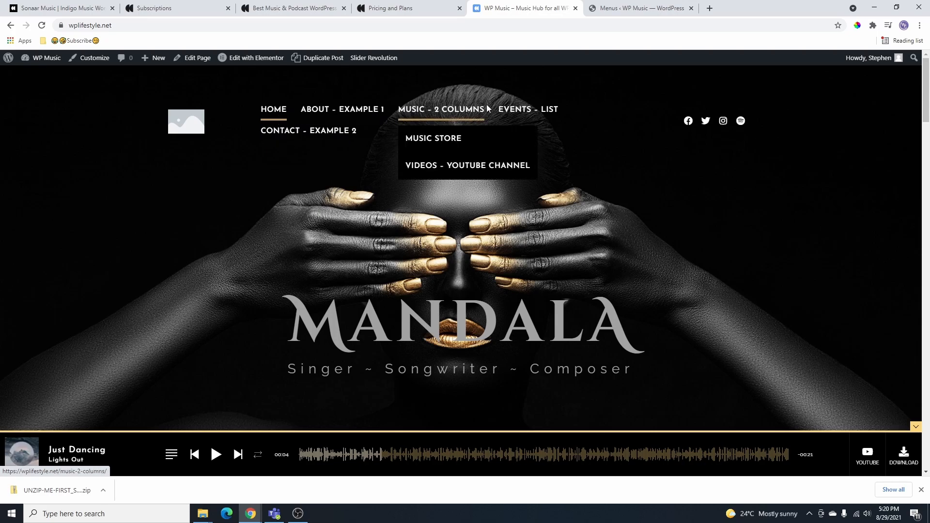
key("ctrl+Tab")
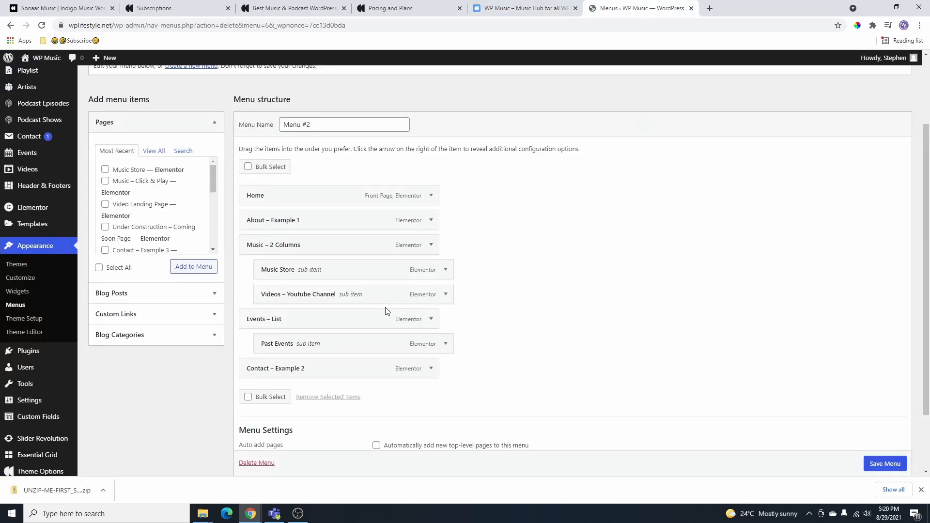
- Shorten the About – Example 1 and Music – 2 Columns labels to About and Music
left_click(430, 219)
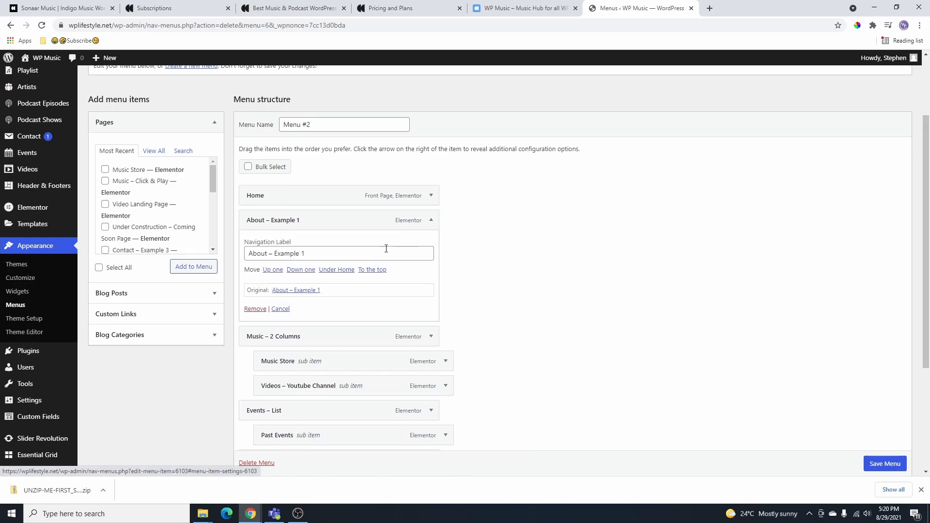
left_click_drag(271, 256, 323, 253)
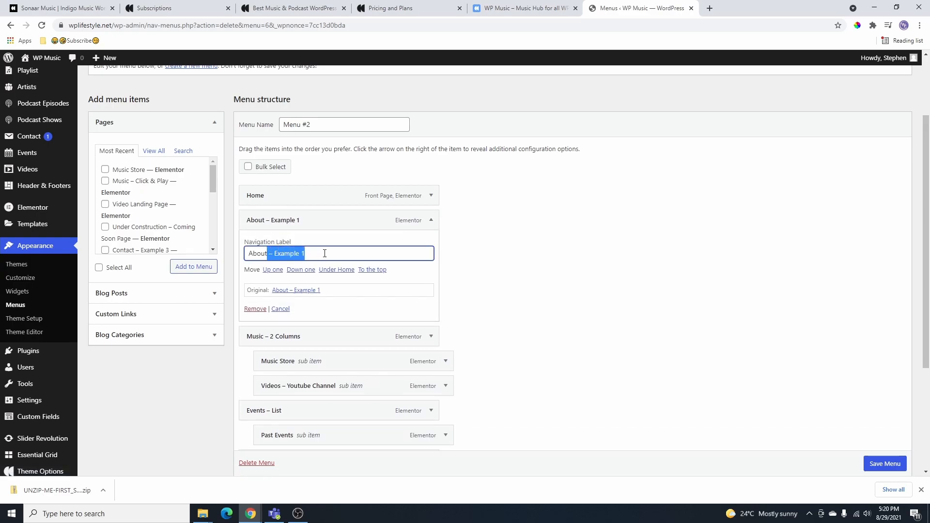
key("BackSpace")
left_click(431, 220)
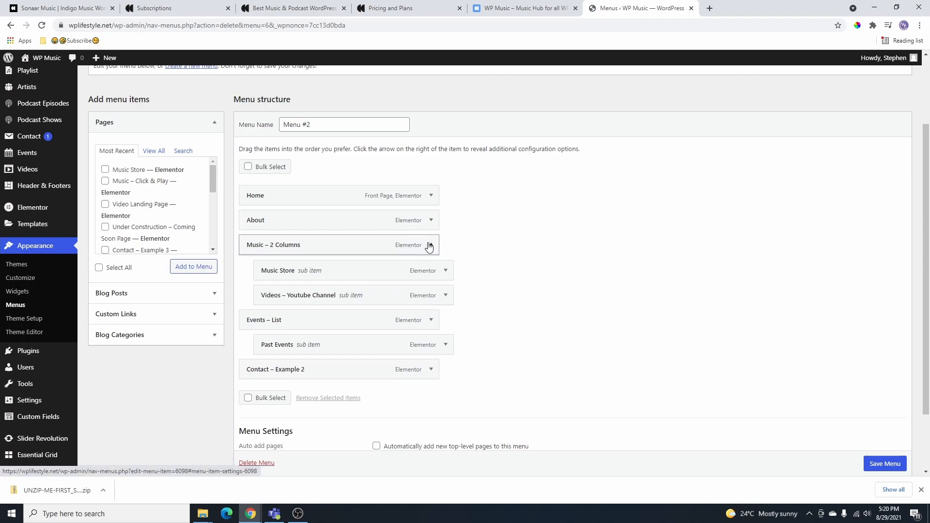
left_click(431, 245)
left_click_drag(270, 278, 325, 276)
key("BackSpace")
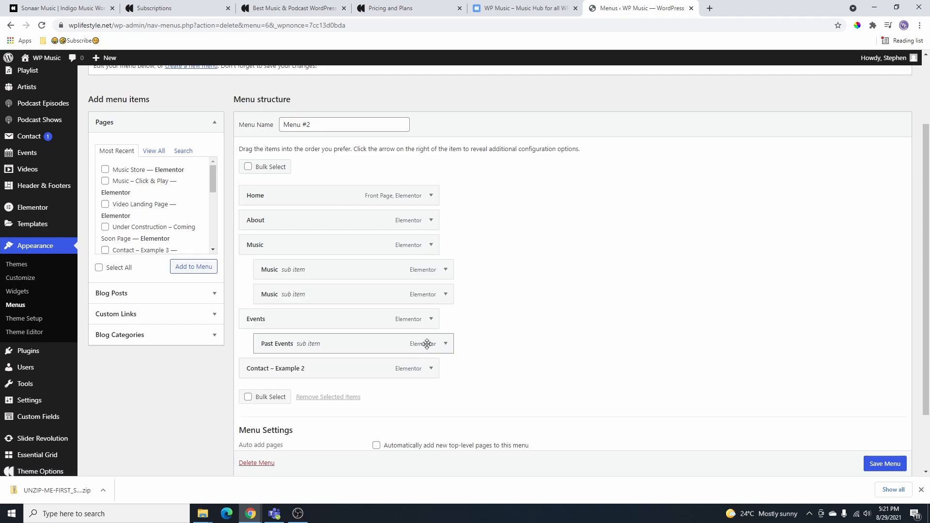
- Shorten the Contact – Example 2 label to Contact and save the menu
left_click_drag(426, 401, 301, 385)
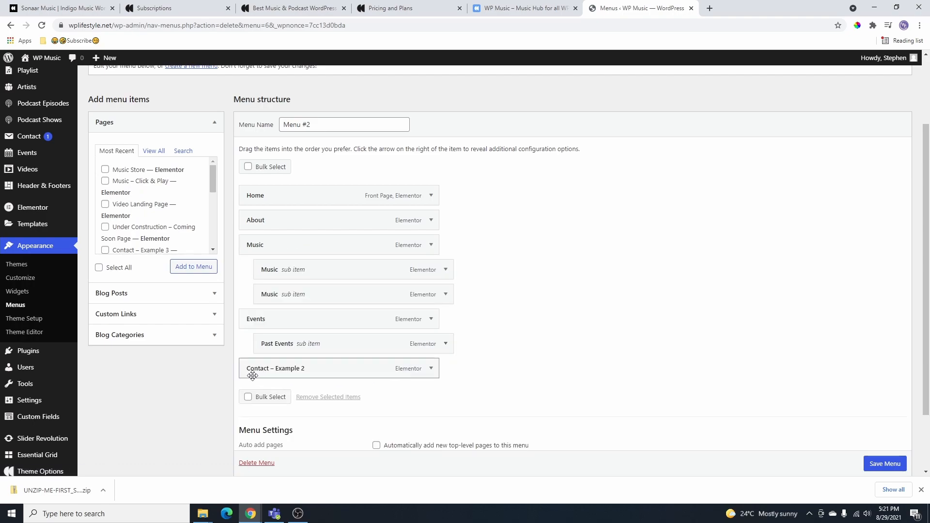
left_click(431, 369)
left_click_drag(272, 402, 329, 401)
key("BackSpace")
left_click(431, 369)
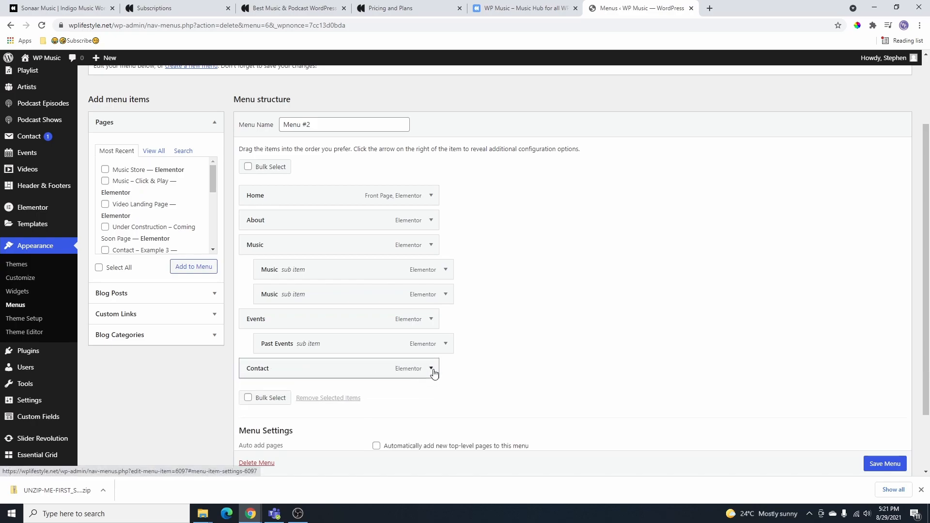
scroll(431, 368, "down", 2)
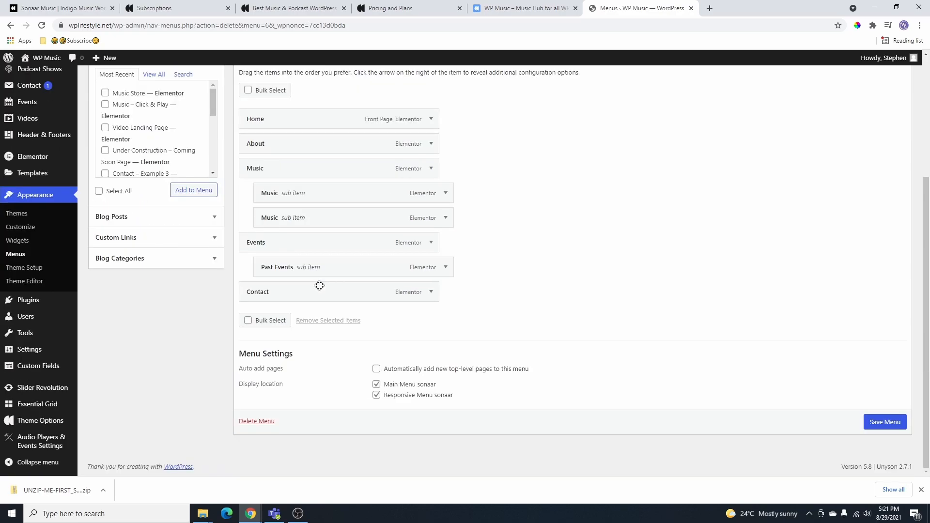
left_click(882, 422)
left_click(529, 8)
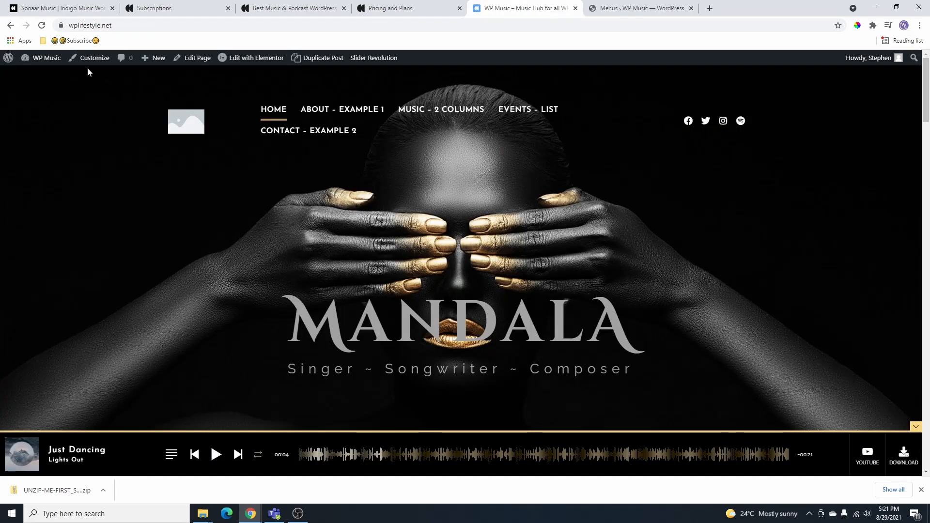
- Reload the live site to verify the Home, About, Music, Events, Contact header and pause the player
left_click(42, 26)
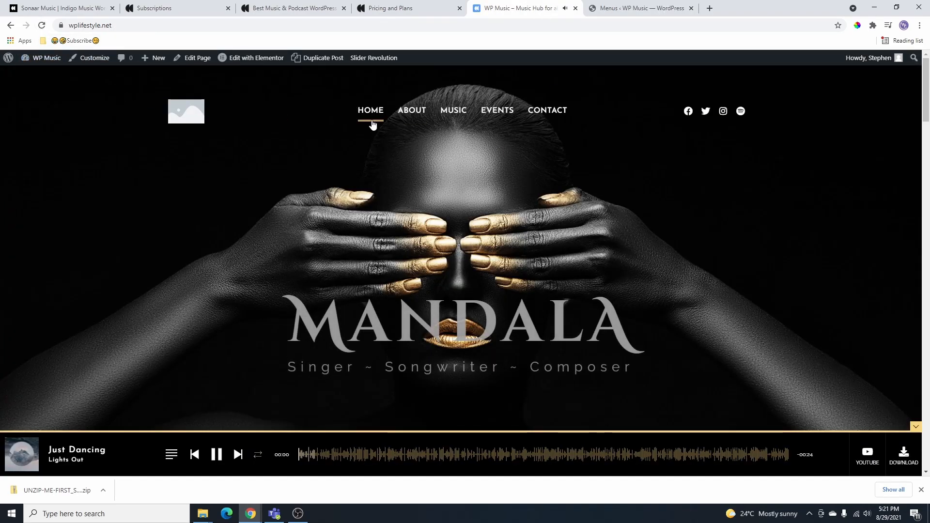
mouse_move(486, 111)
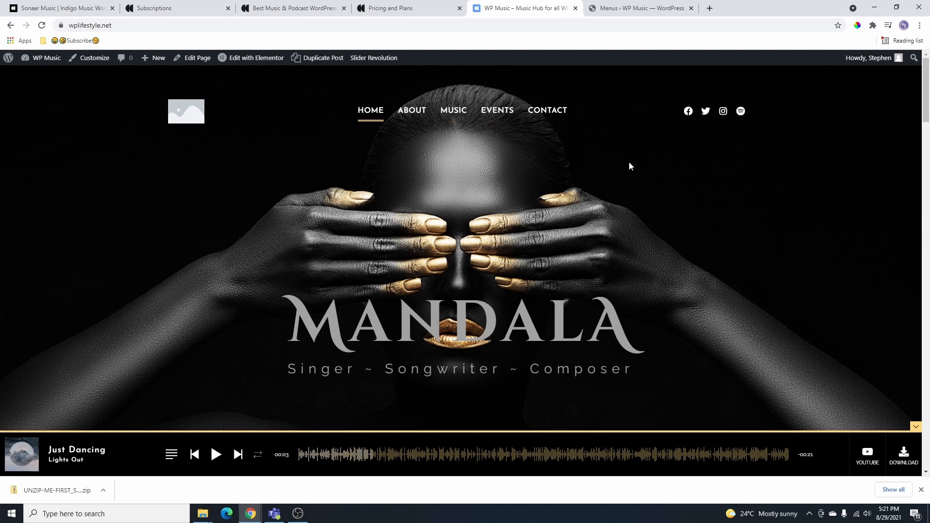
scroll(431, 232, "down", 9)
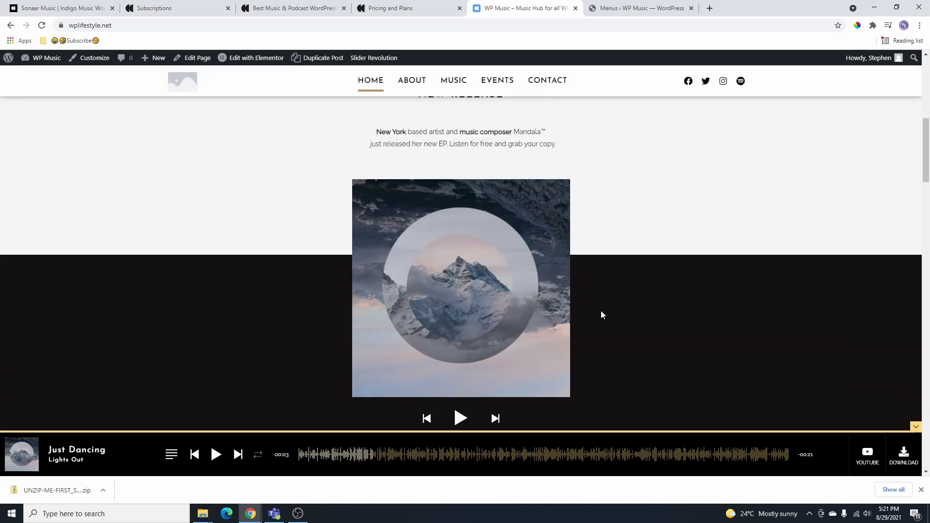
scroll(810, 146, "up", 10)
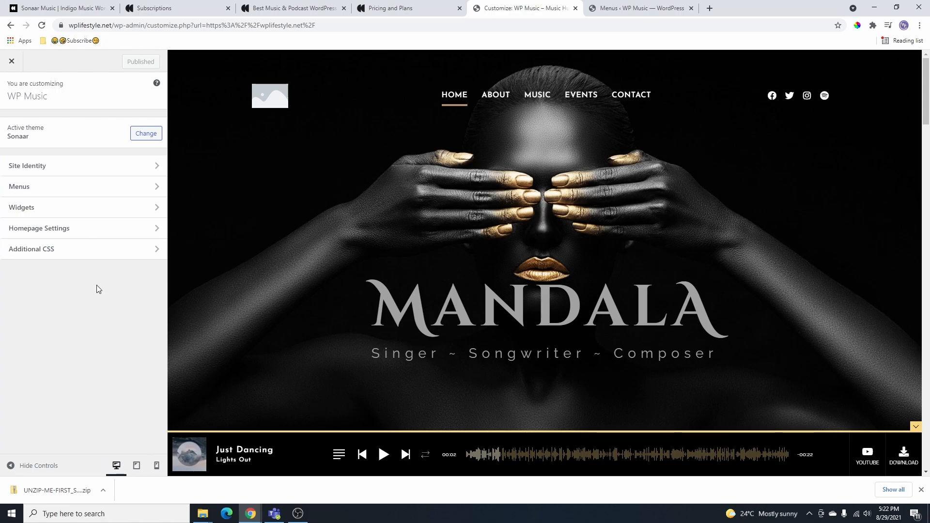
left_click(11, 62)
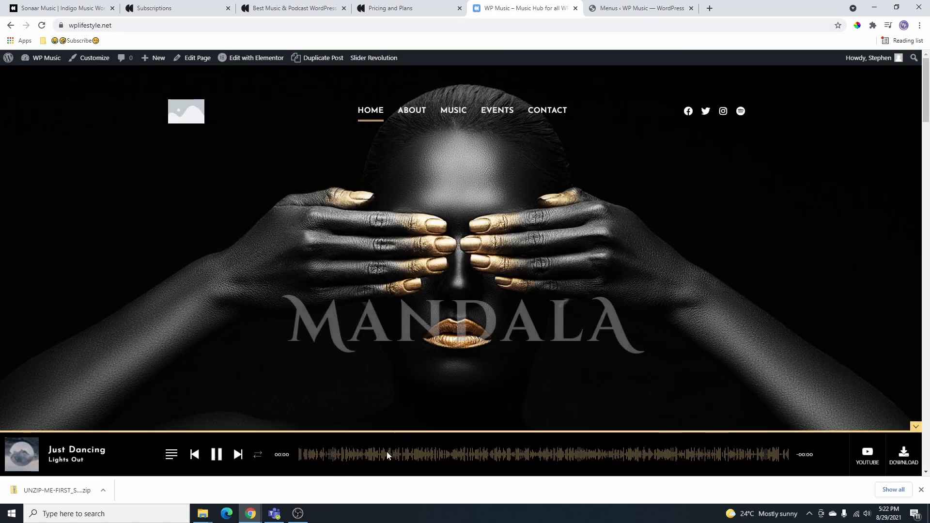
left_click(218, 460)
- Open the Sonaar Theme Options Look and feel page and review the color descriptions
left_click(630, 8)
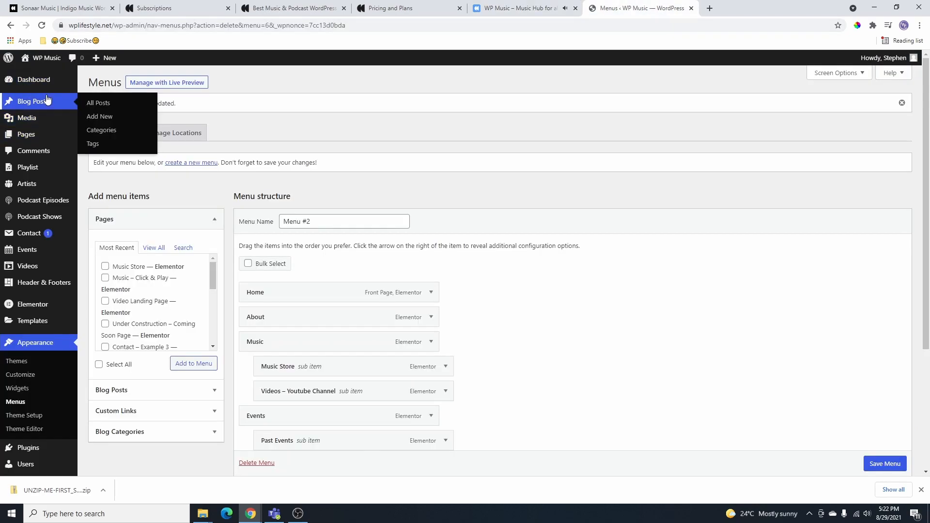
scroll(41, 357, "down", 3)
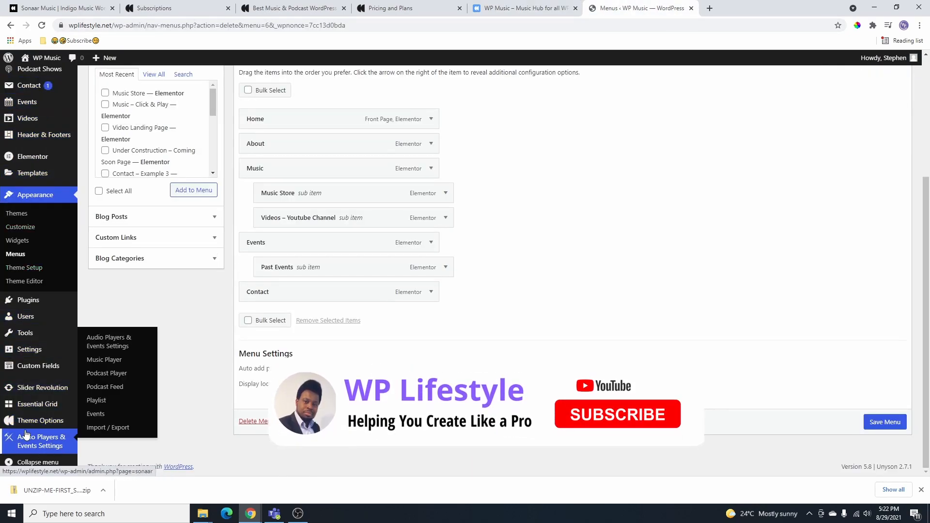
mouse_move(26, 425)
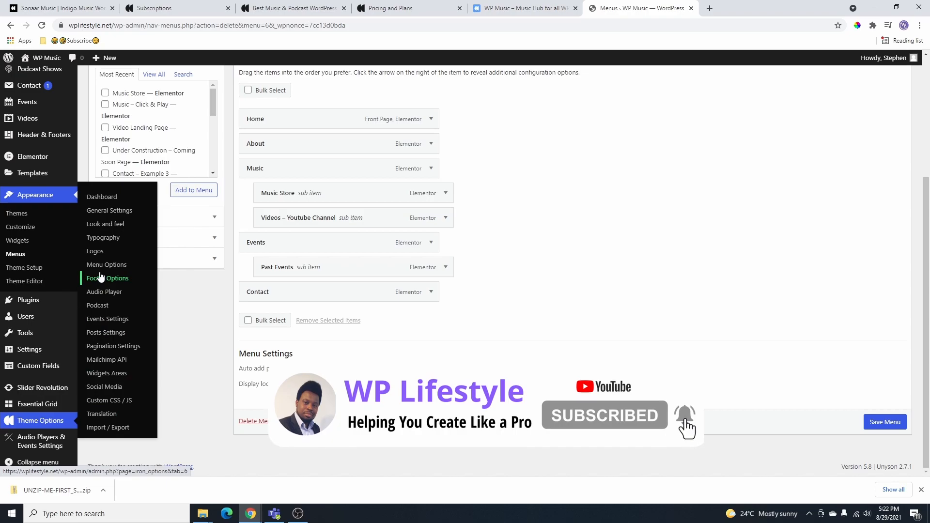
left_click(111, 226)
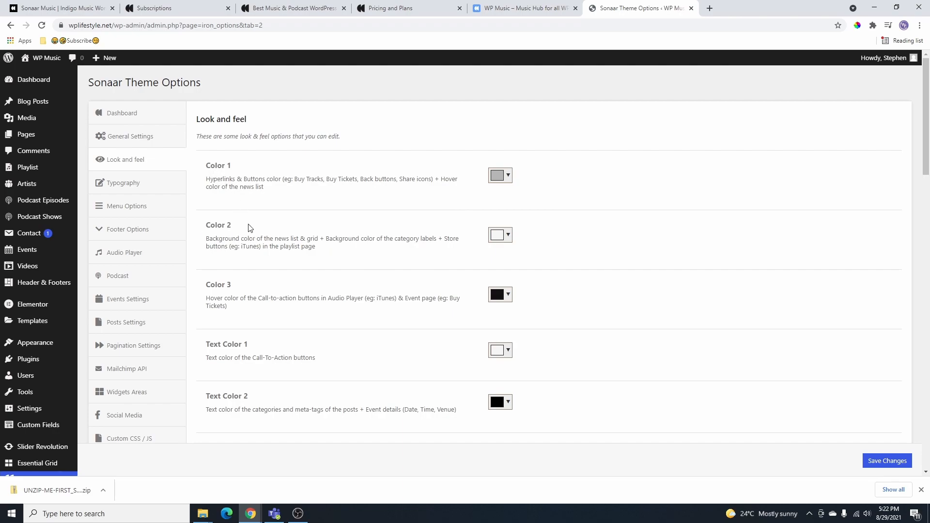
left_click_drag(208, 303, 455, 297)
left_click_drag(315, 248, 207, 240)
- Check the Typography H1 font list, keeping Cinzel 700
left_click(123, 183)
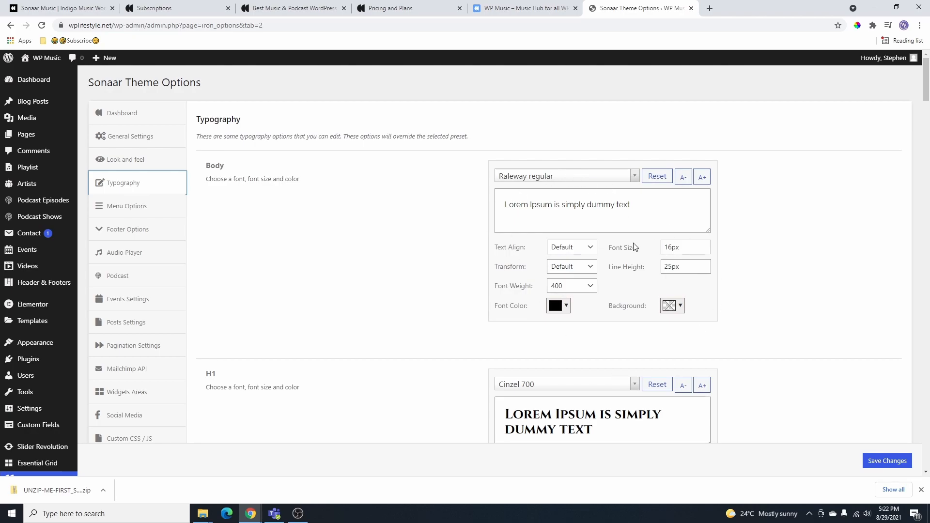
scroll(659, 245, "down", 3)
triple_click(586, 284)
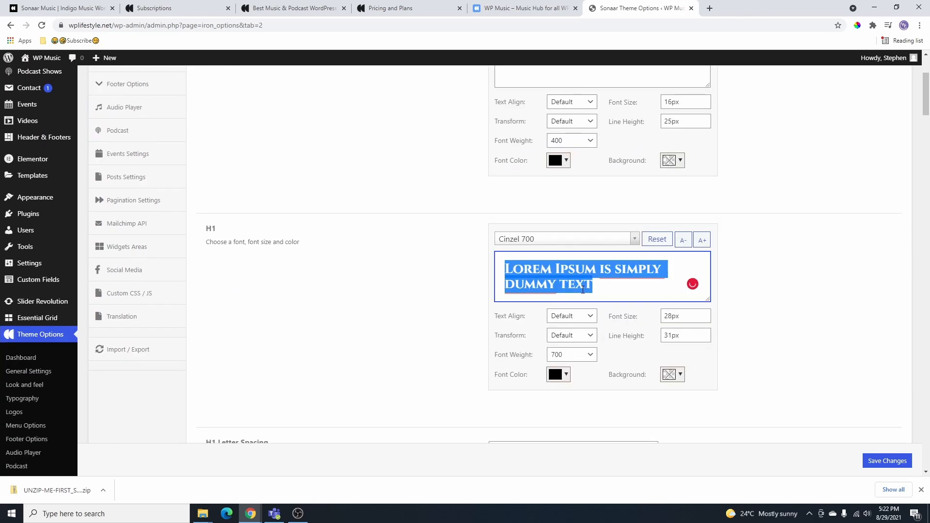
left_click(543, 239)
scroll(588, 270, "down", 15)
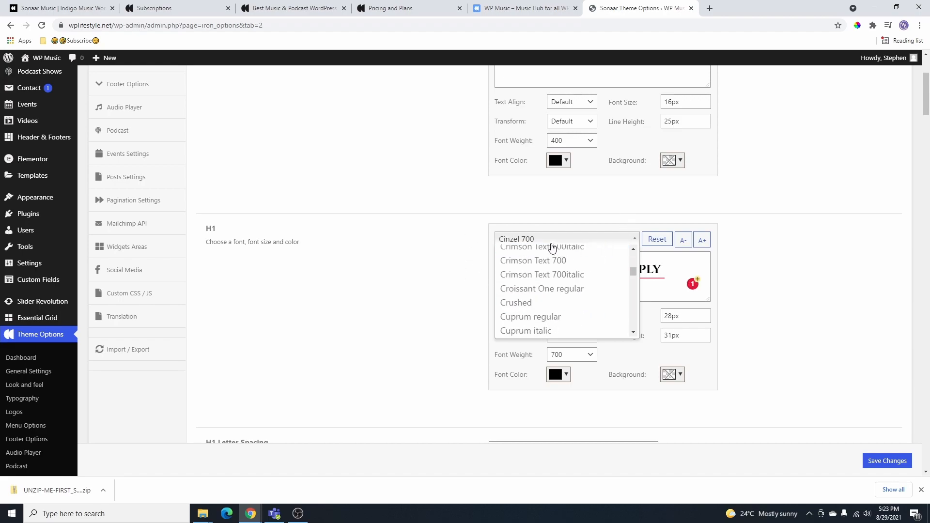
left_click(526, 242)
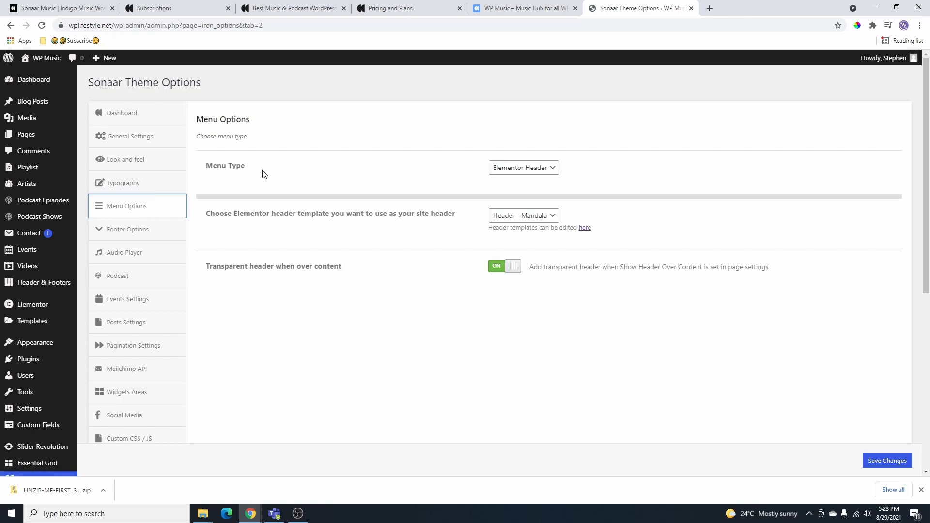
- Switch Menu Type to Classic Menu, save, and reload the live site to check the header
left_click(543, 168)
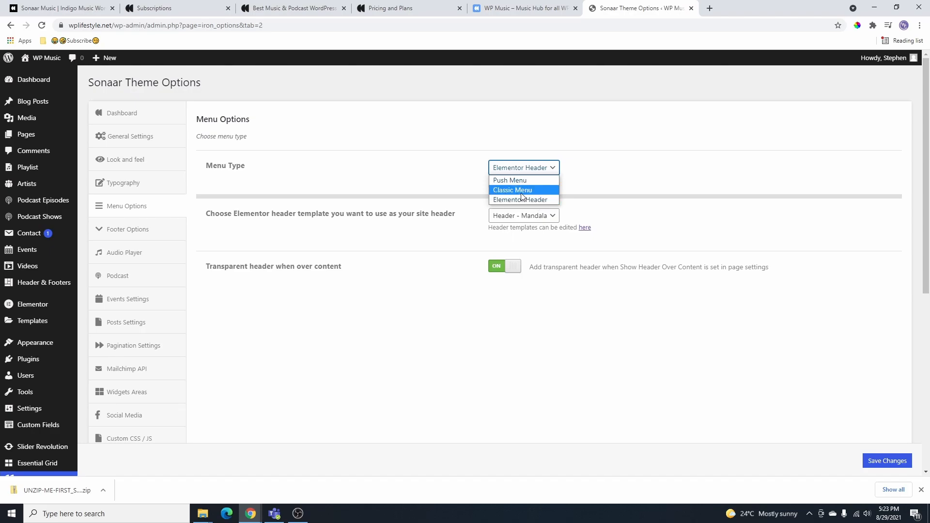
left_click(521, 190)
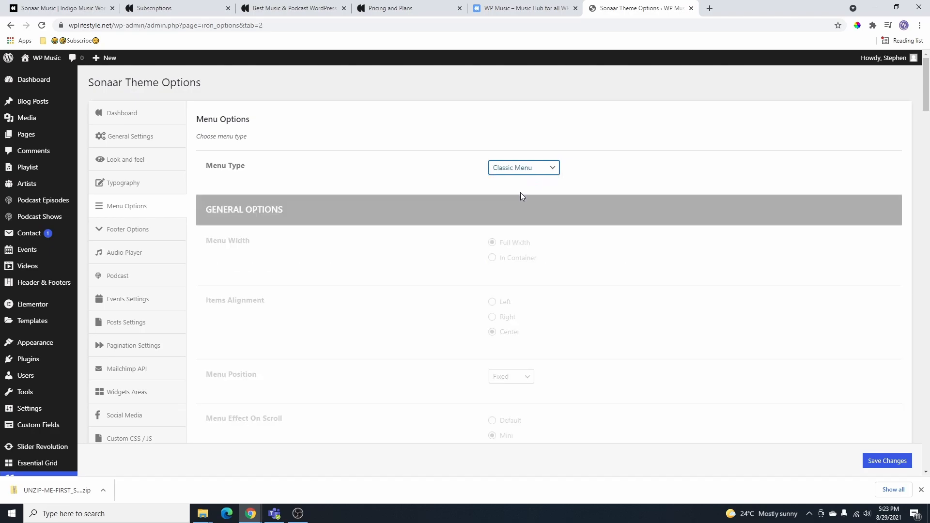
scroll(521, 194, "down", 2)
scroll(507, 208, "up", 1)
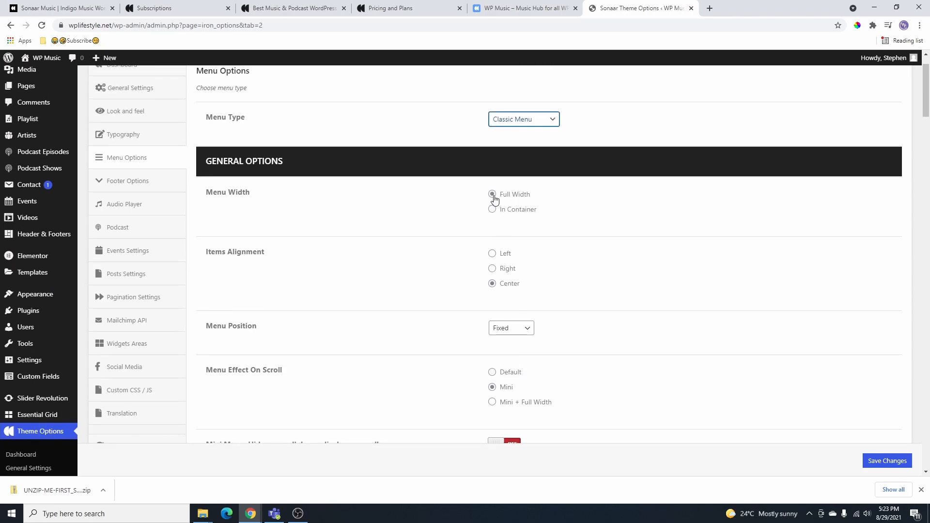
scroll(572, 312, "down", 2)
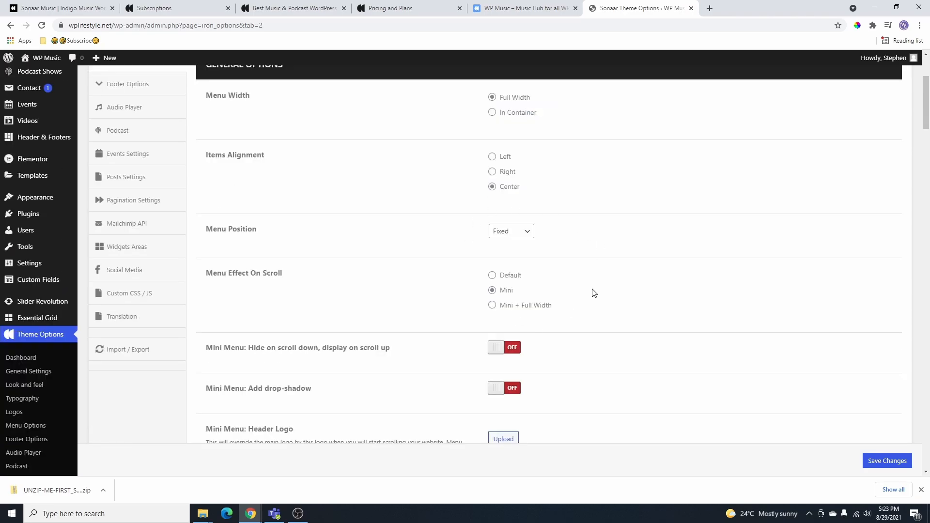
scroll(500, 215, "down", 2)
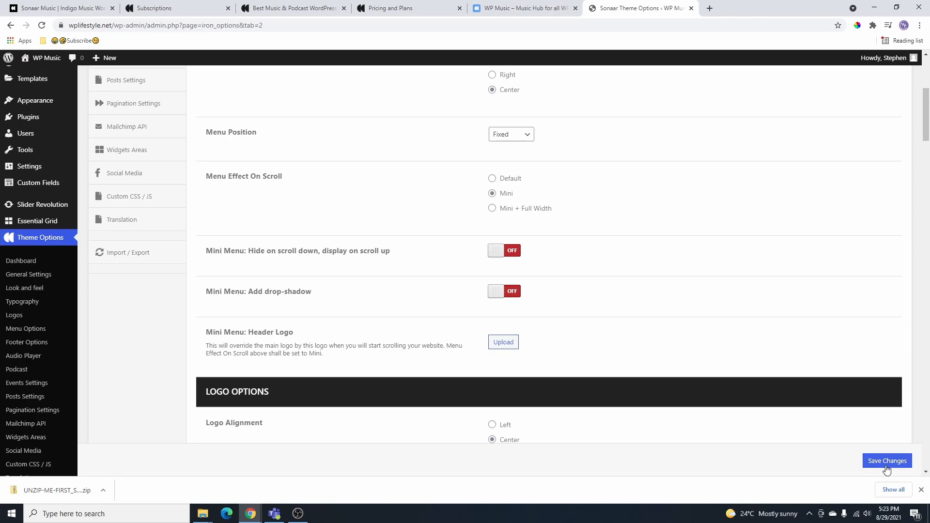
left_click(888, 462)
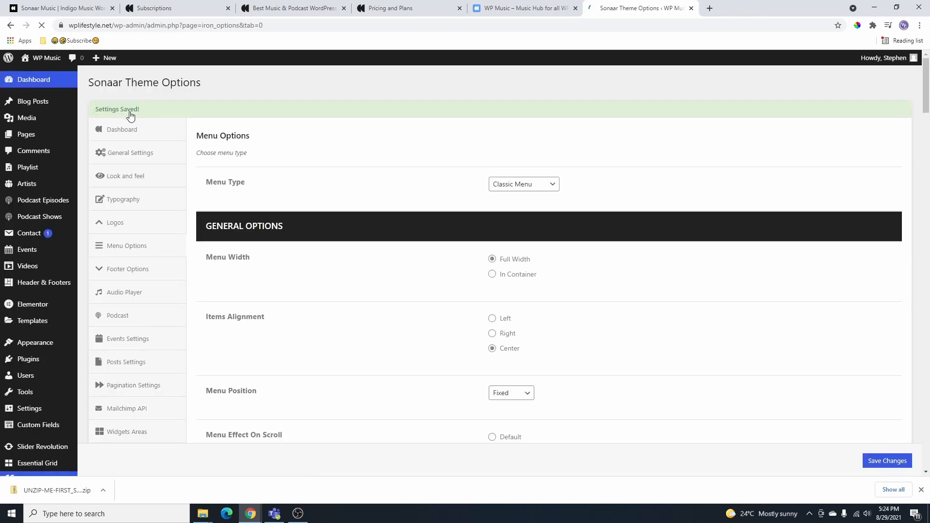
left_click(503, 10)
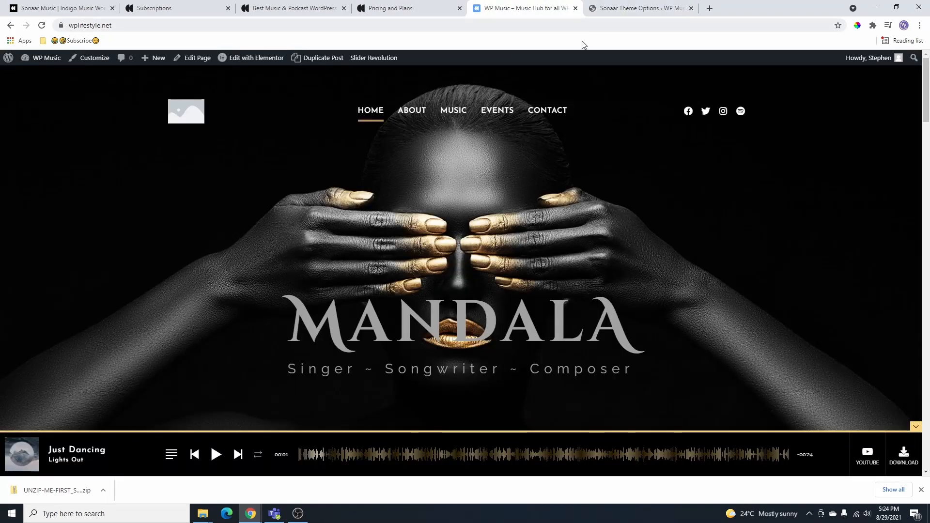
left_click(42, 26)
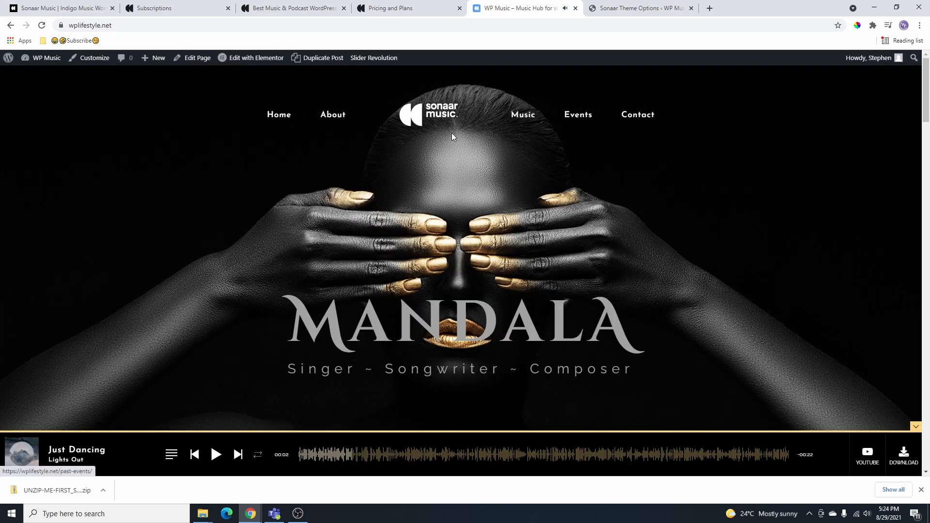
- Try the Push Menu type, save it, and preview the slide-out navigation on the live site
scroll(434, 121, "down", 2)
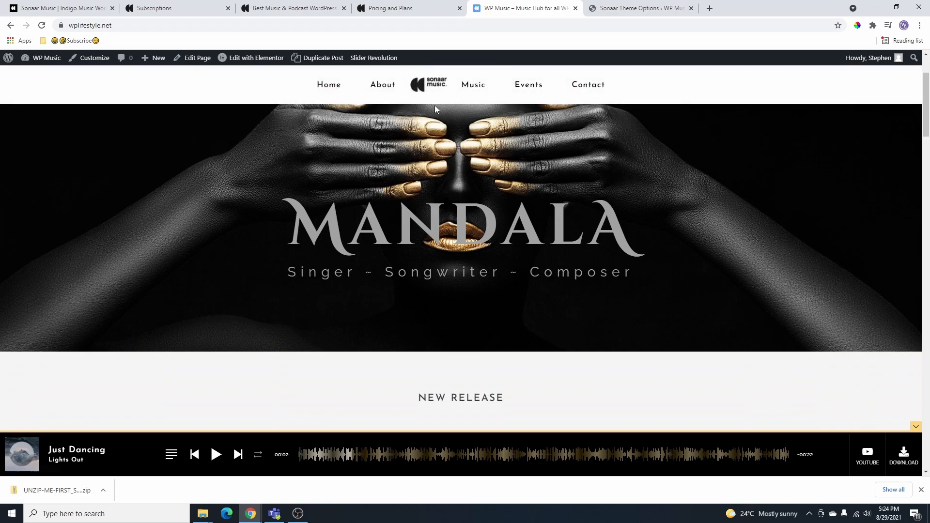
scroll(529, 87, "up", 2)
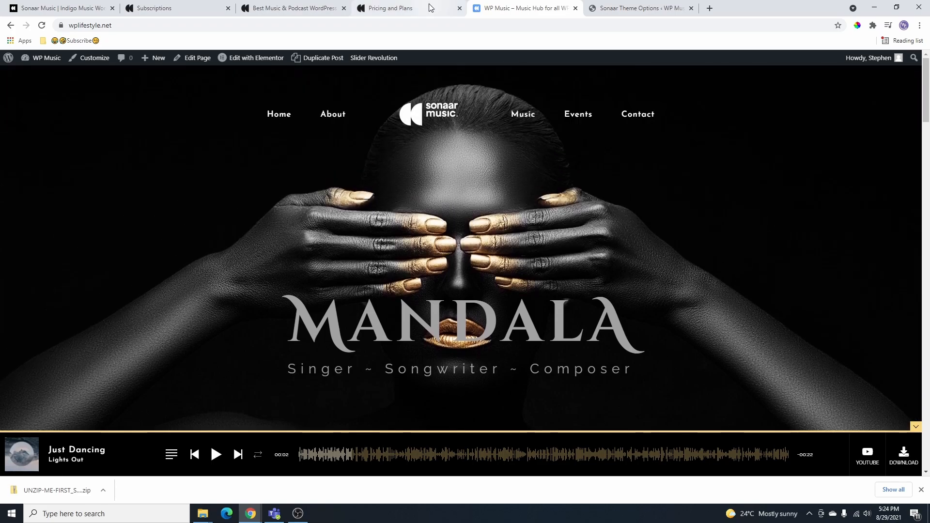
left_click(630, 7)
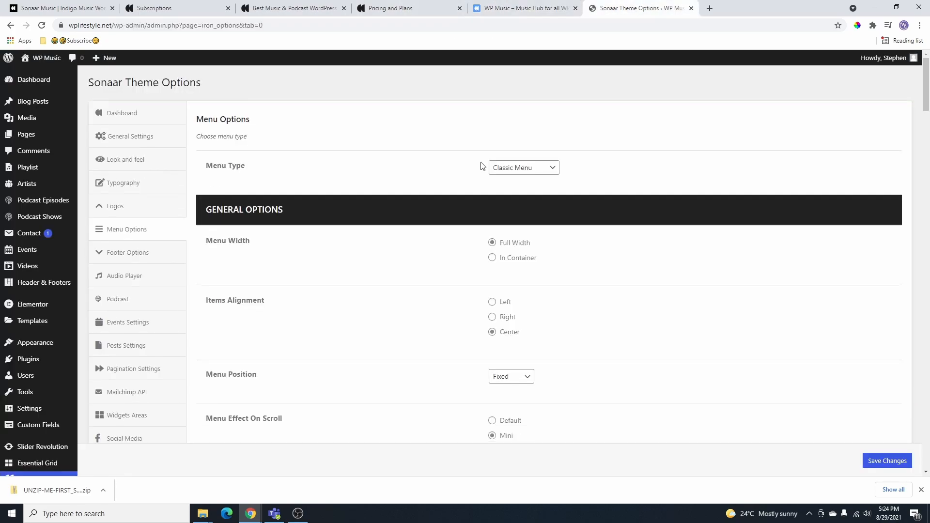
left_click(517, 173)
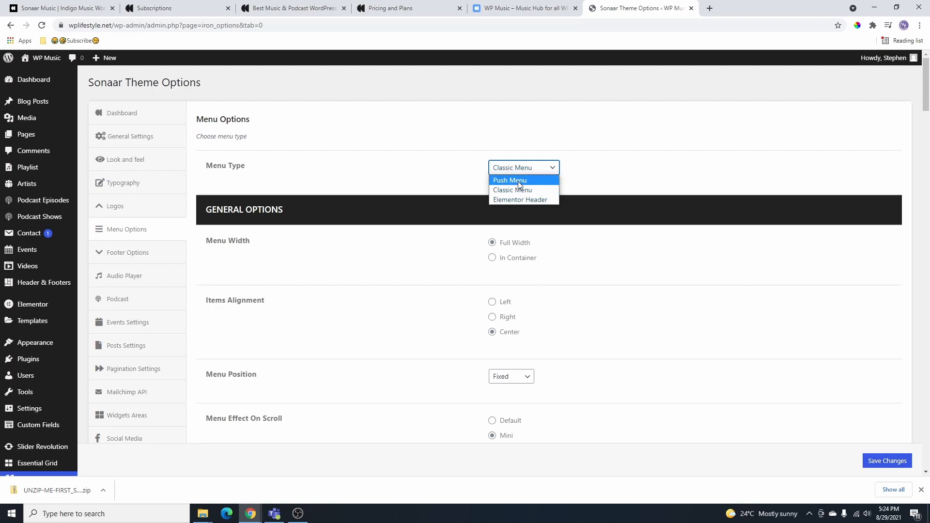
left_click(518, 182)
left_click(883, 463)
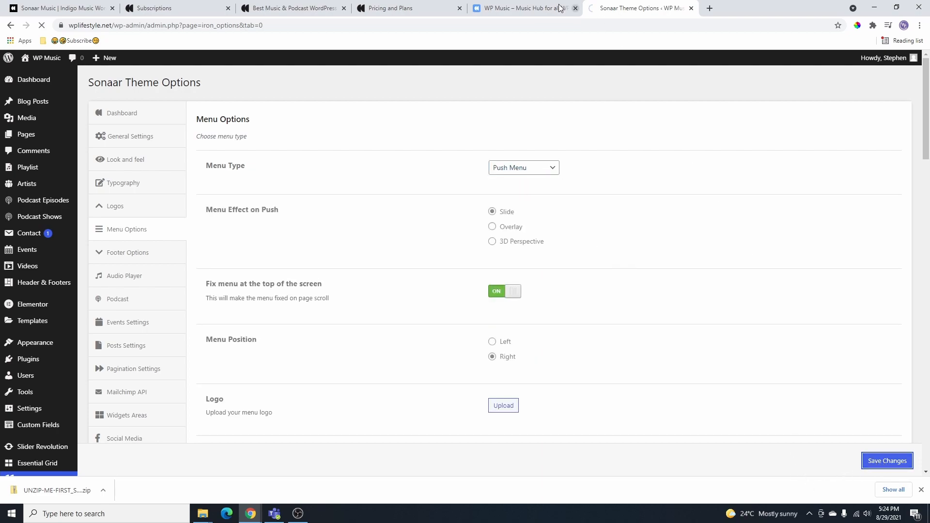
left_click(538, 9)
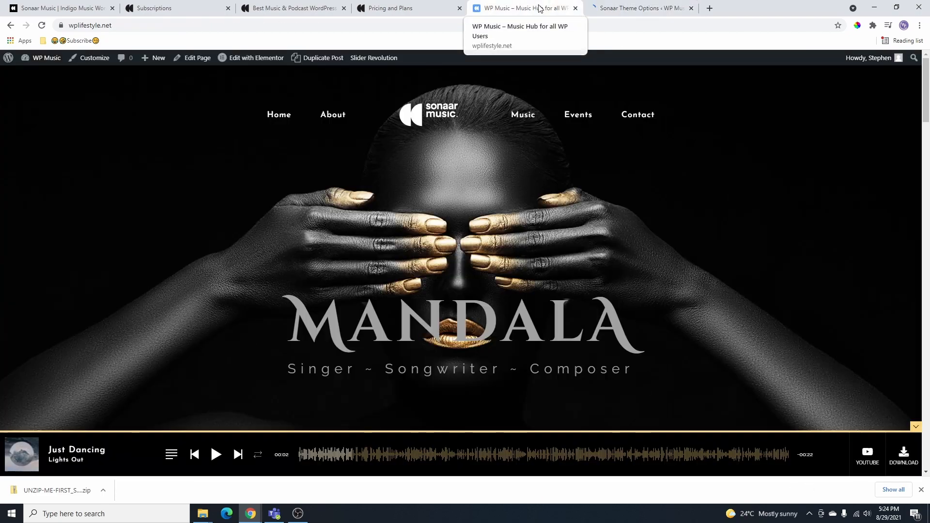
left_click(38, 25)
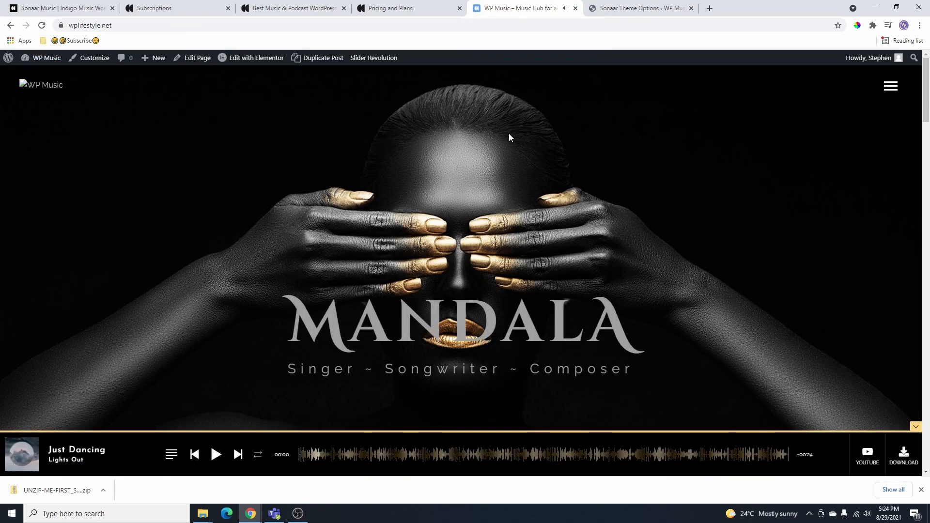
left_click(891, 90)
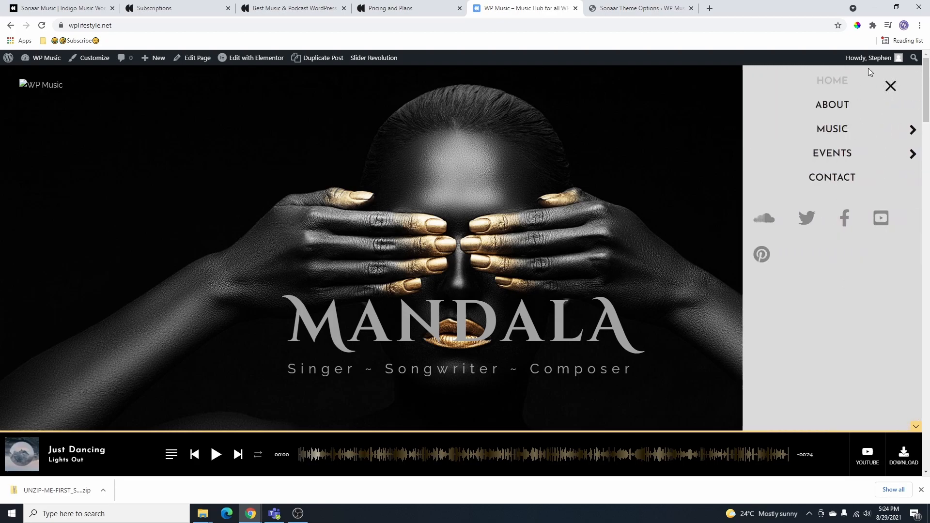
left_click(891, 86)
- Set Menu Type back to Elementor Header with transparent header off and save
left_click(613, 9)
left_click(532, 190)
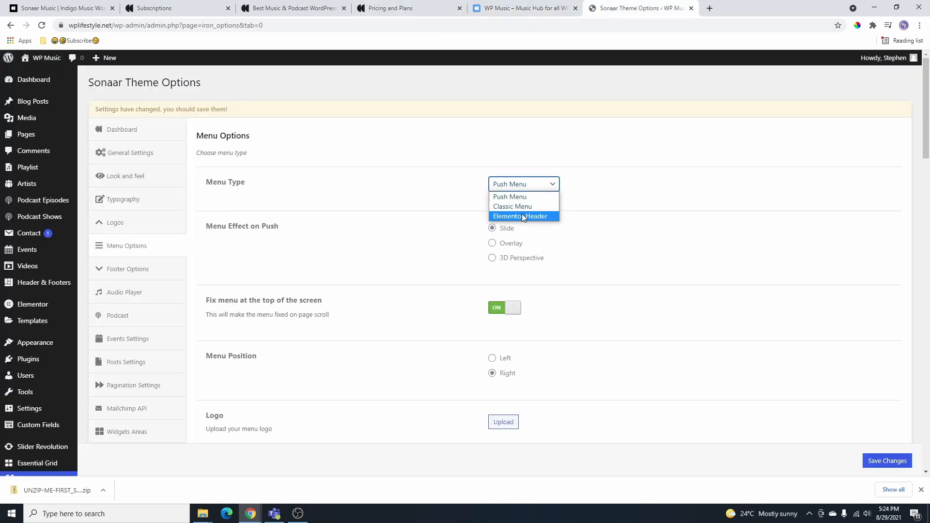
left_click(522, 216)
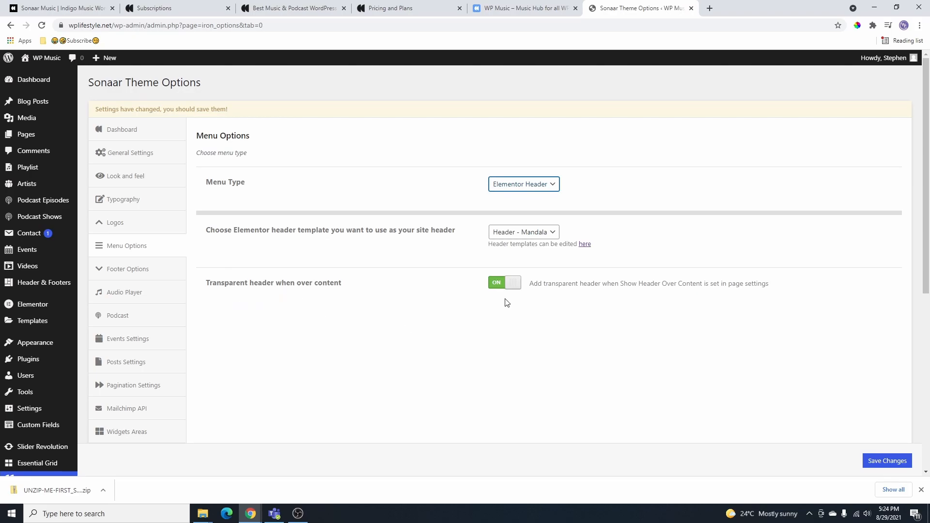
left_click(496, 290)
left_click(890, 460)
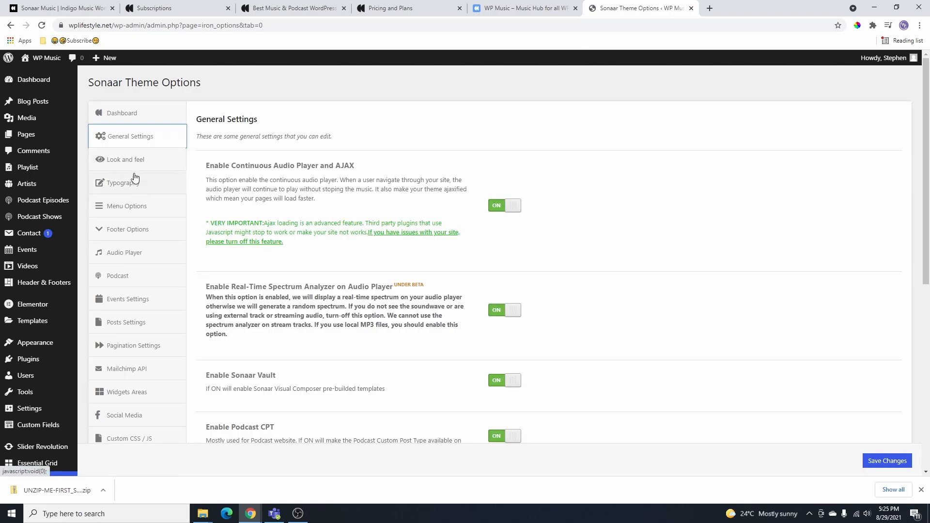
left_click(127, 159)
- Review the Look and feel options and check the live home page
scroll(164, 251, "down", 10)
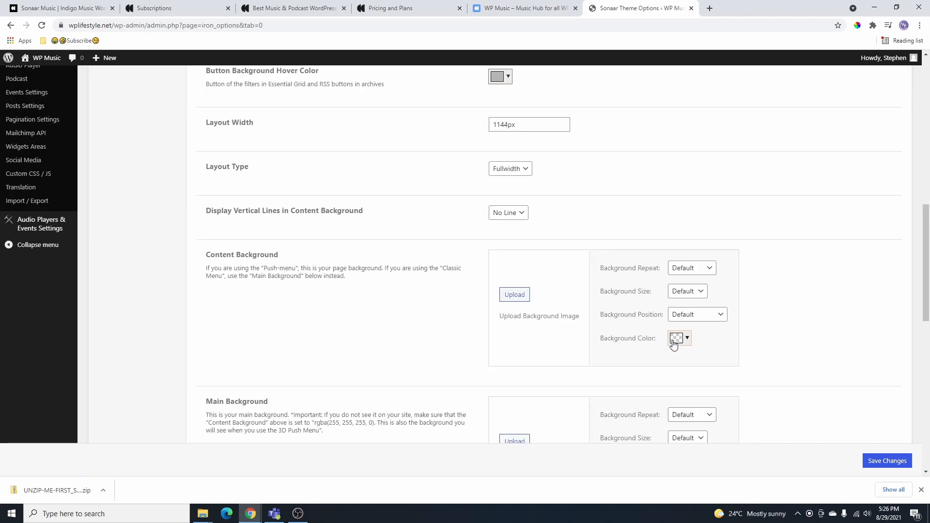
scroll(410, 231, "down", 3)
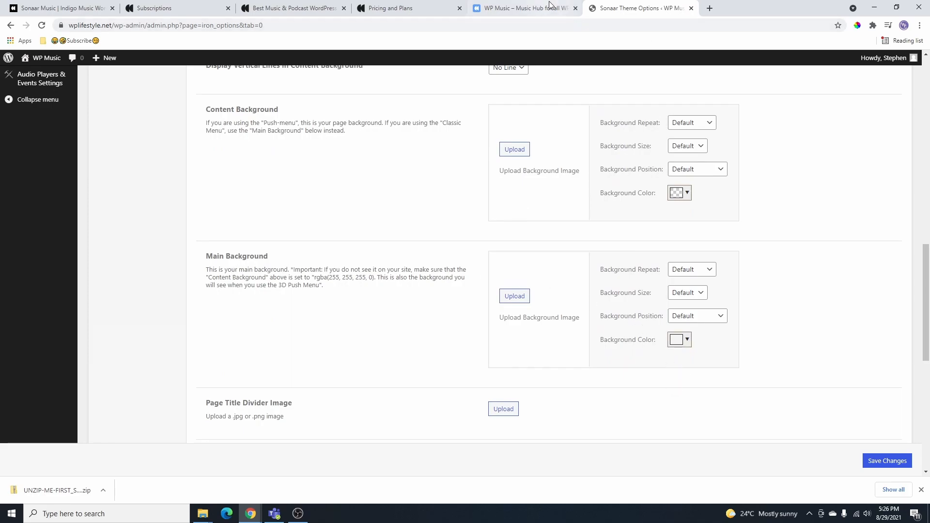
left_click(533, 8)
scroll(602, 218, "down", 8)
scroll(697, 201, "up", 3)
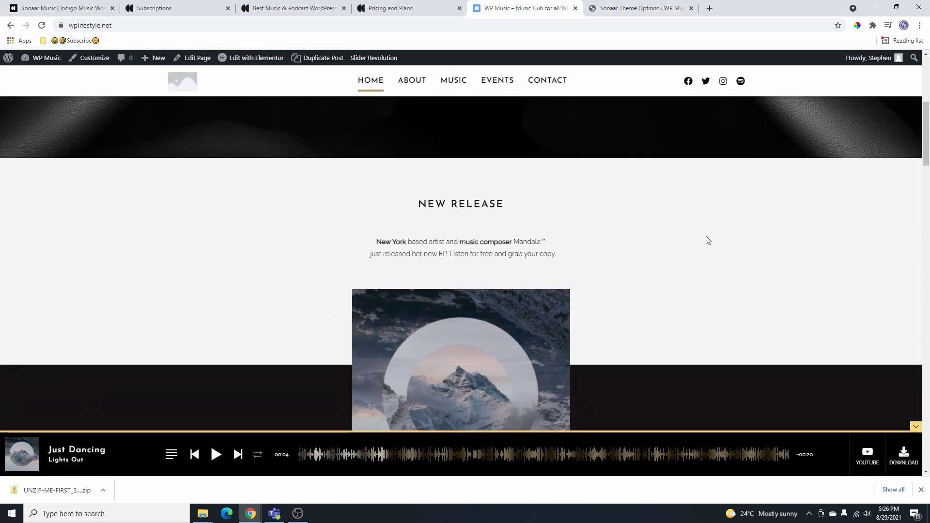
scroll(767, 267, "down", 10)
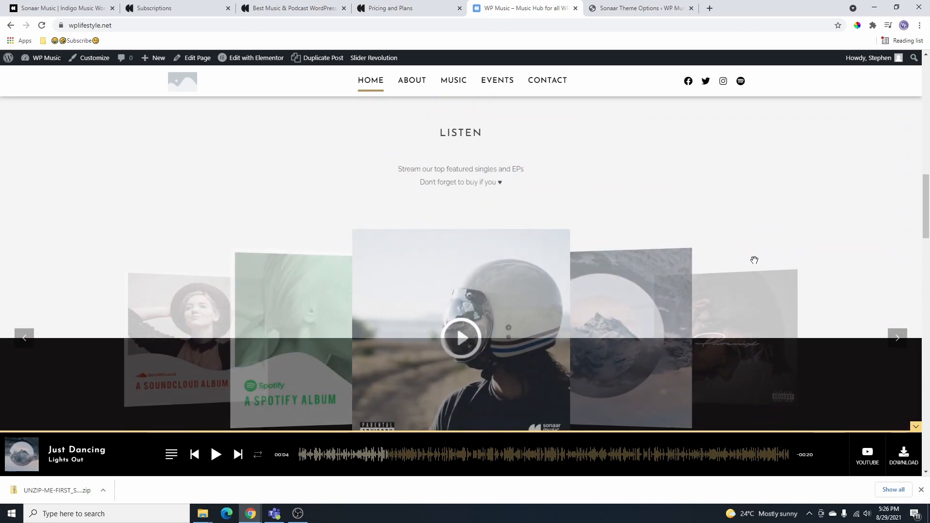
scroll(795, 222, "up", 5)
left_click(640, 8)
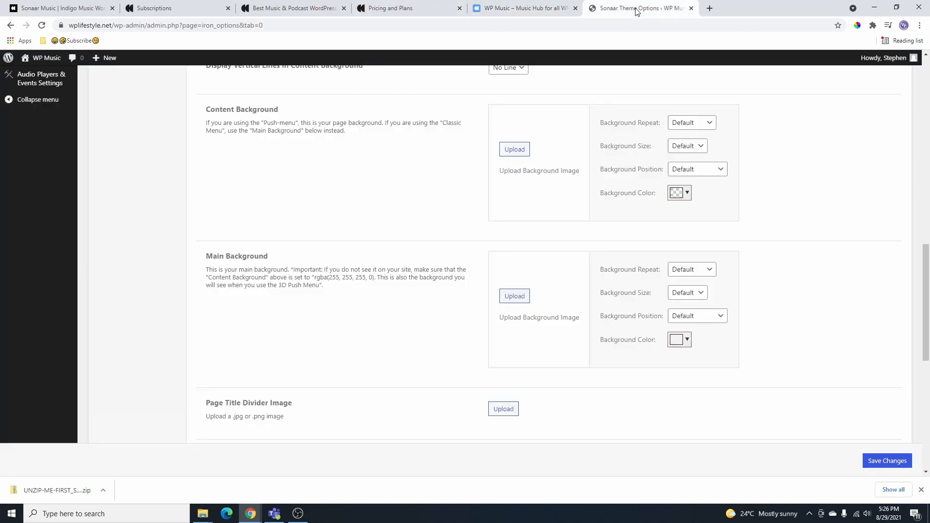
- Make the main background color red, save, and preview it on the home page
left_click(678, 340)
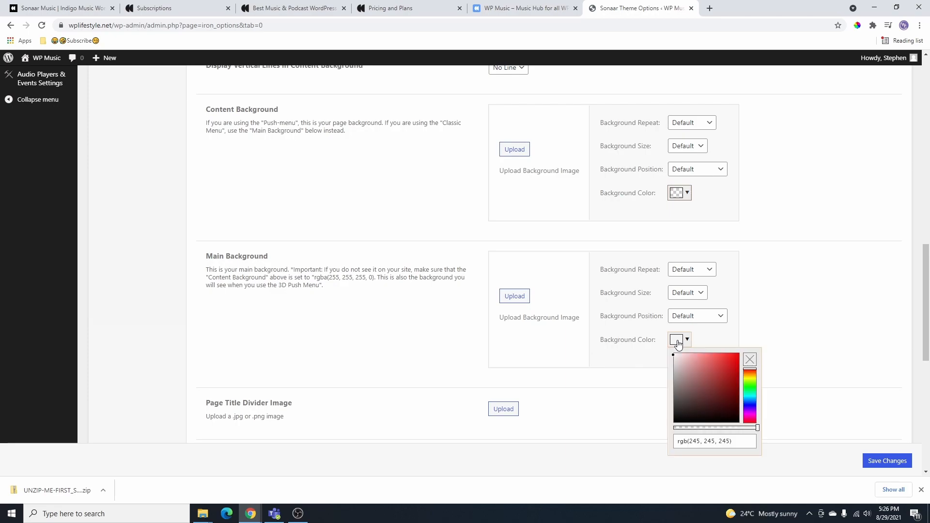
left_click_drag(727, 377, 730, 363)
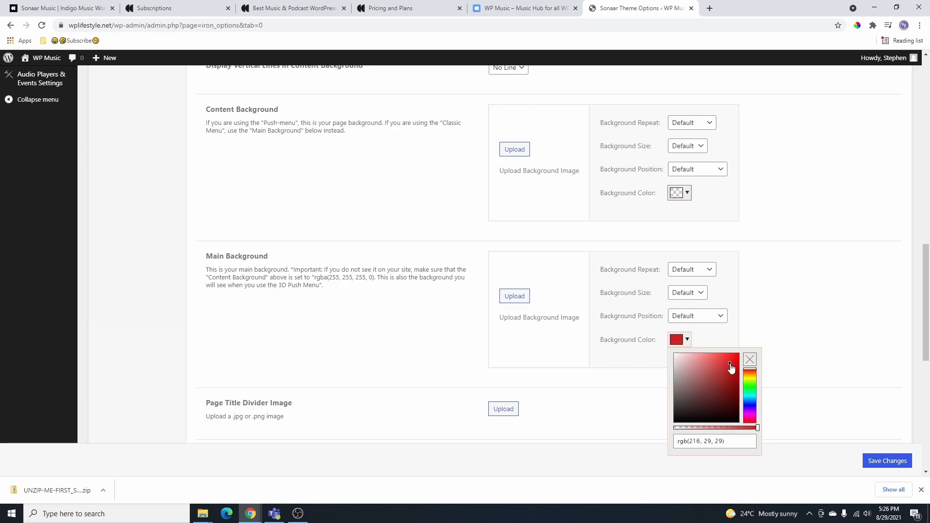
left_click(886, 465)
left_click(526, 8)
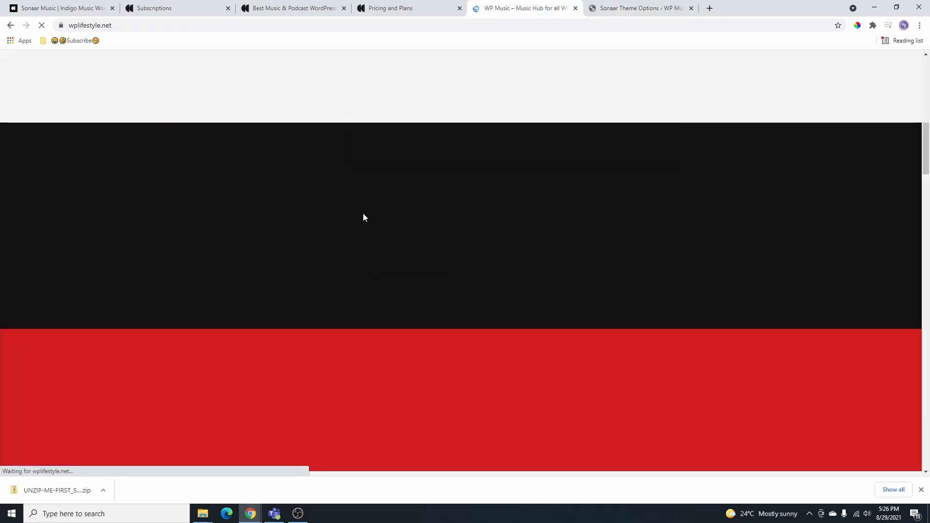
scroll(638, 272, "down", 5)
scroll(696, 219, "down", 8)
scroll(691, 292, "down", 15)
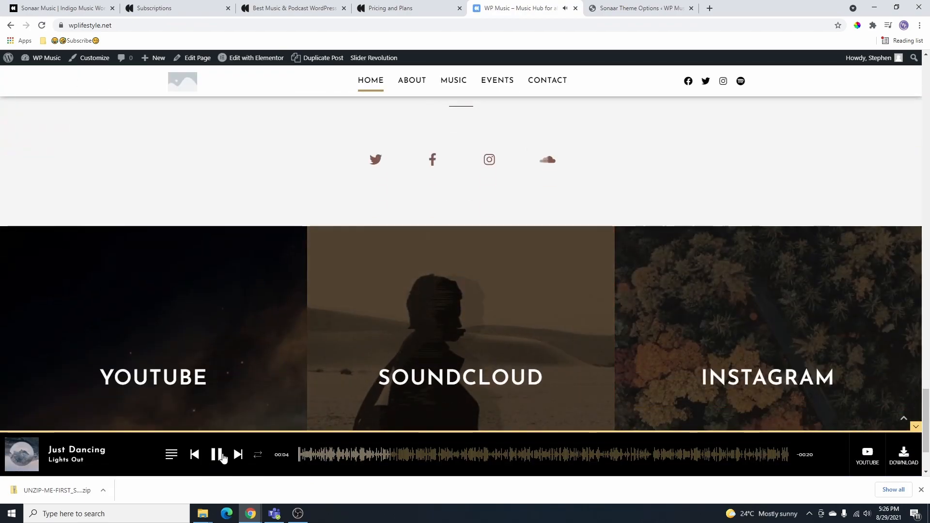
left_click(221, 456)
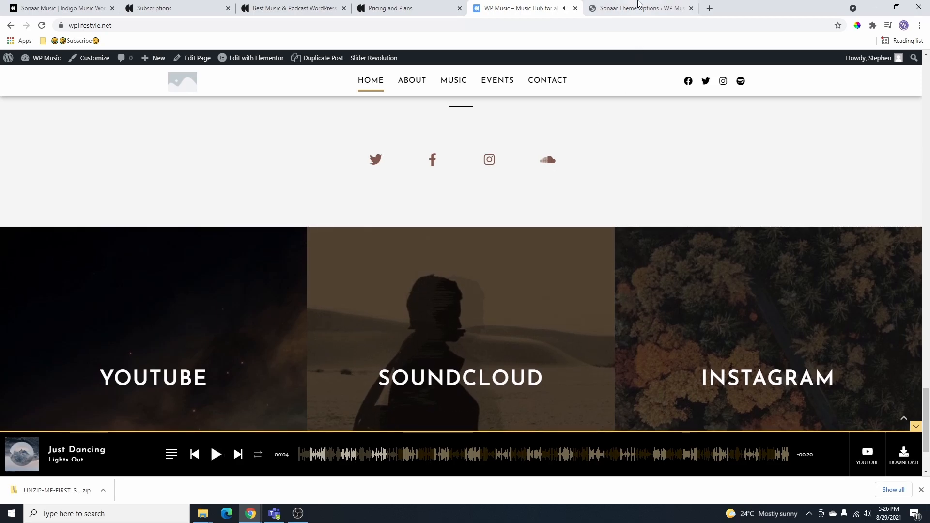
- Set the main background color back to white and review the Content Background options
left_click(639, 8)
scroll(609, 274, "down", 15)
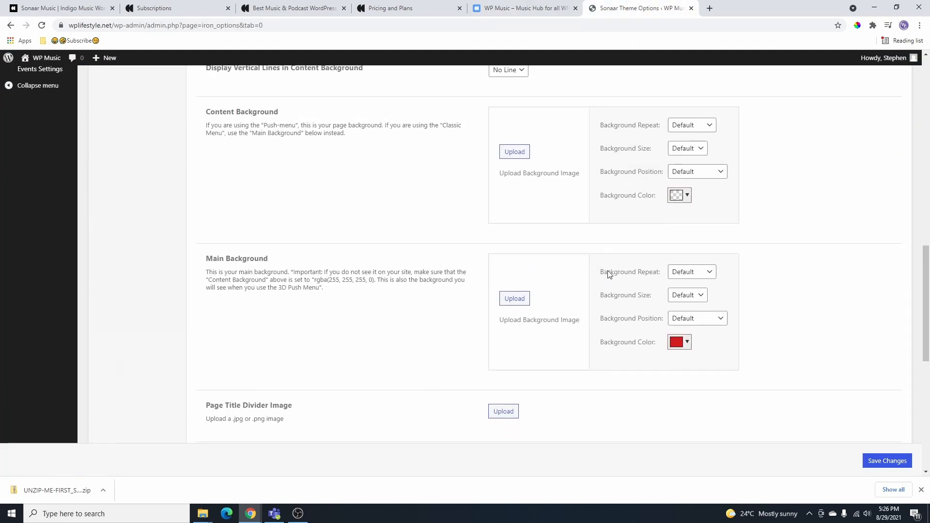
left_click(677, 211)
left_click_drag(731, 239, 707, 203)
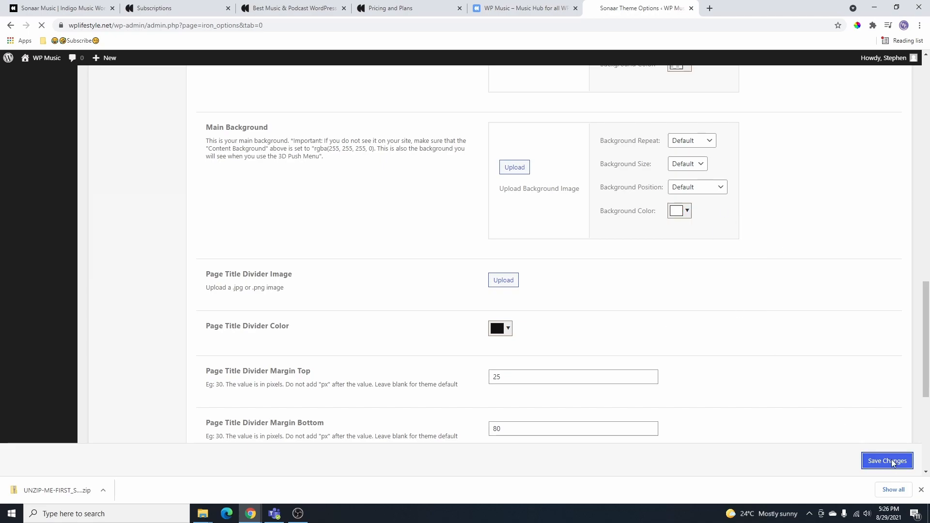
scroll(515, 237, "down", 2)
scroll(556, 362, "up", 7)
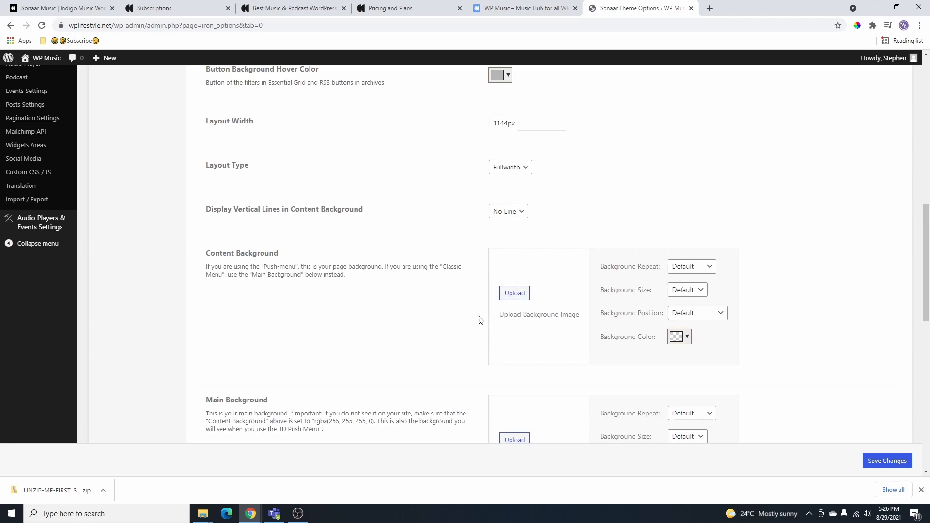
scroll(484, 321, "up", 2)
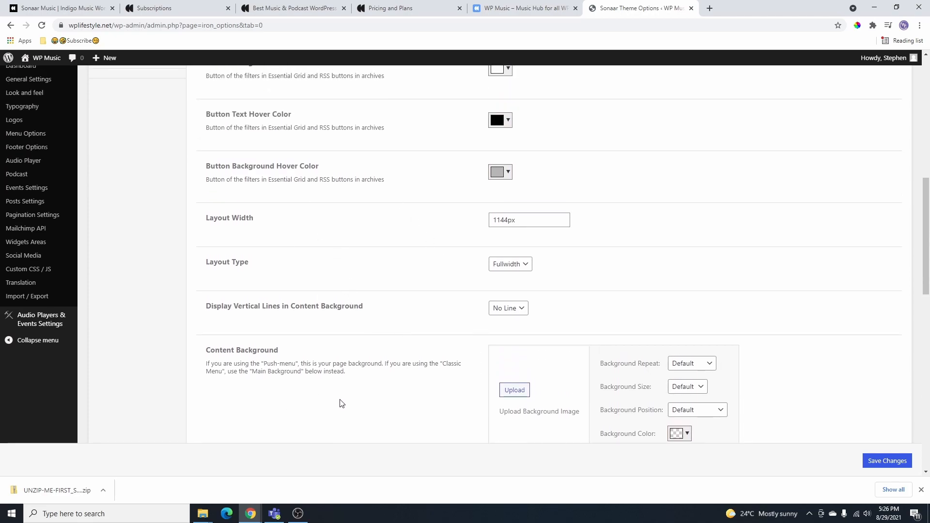
left_click_drag(358, 381, 203, 365)
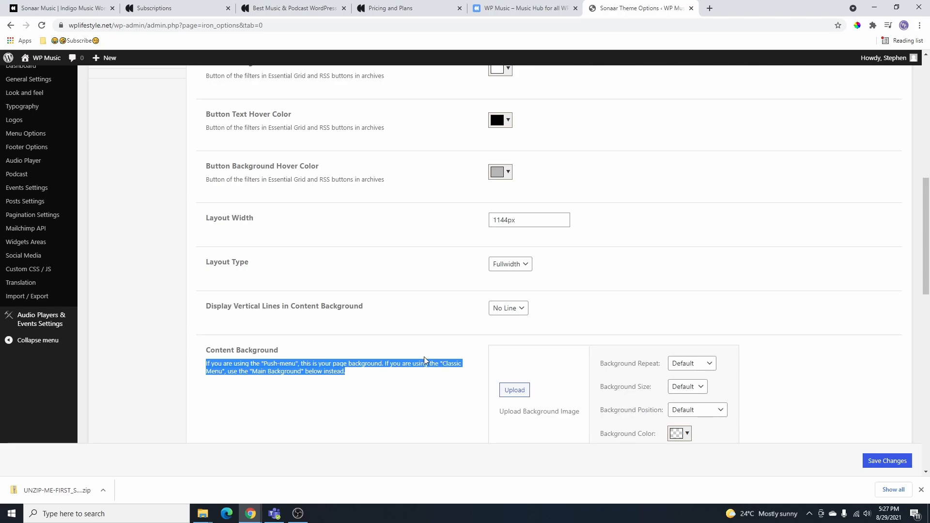
scroll(420, 364, "down", 1)
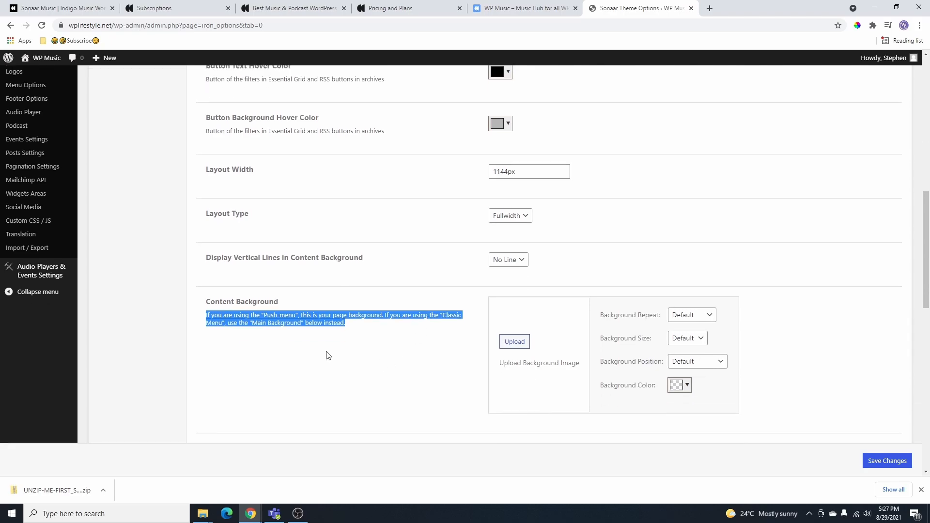
scroll(391, 344, "down", 5)
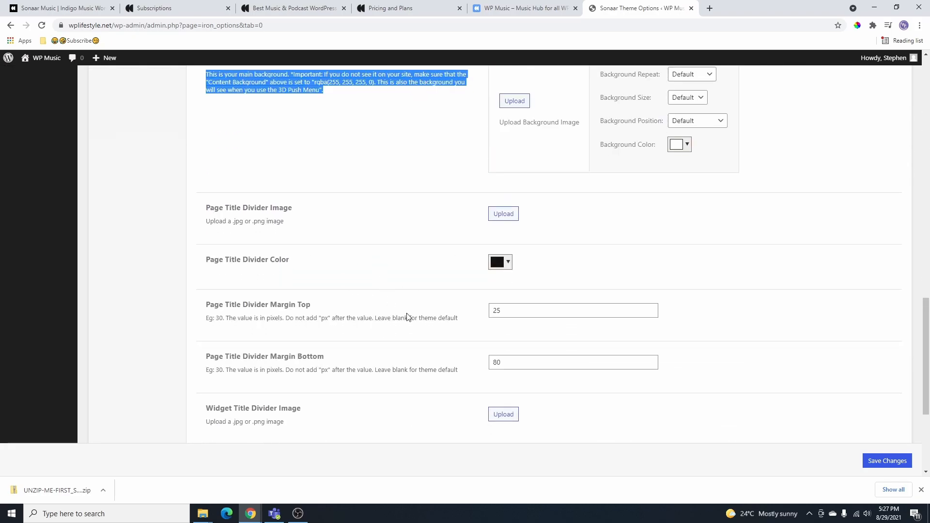
scroll(412, 308, "down", 4)
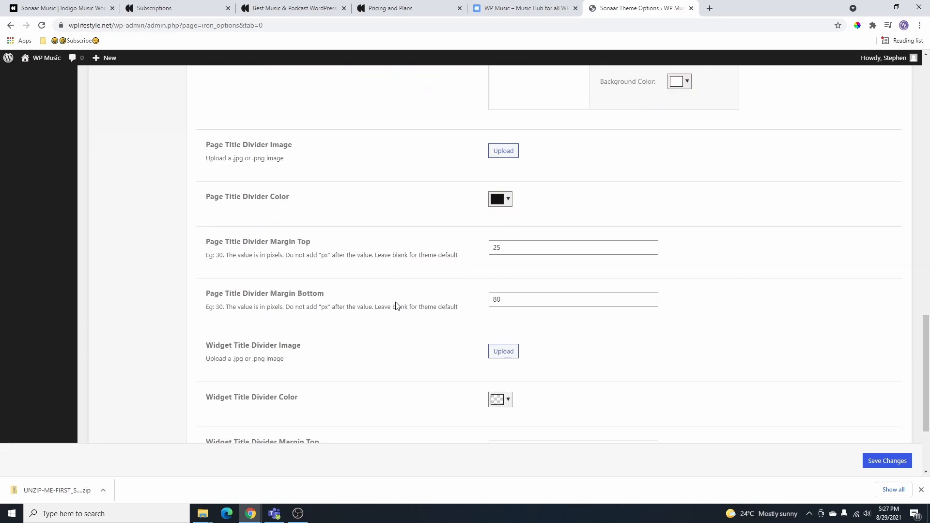
scroll(397, 315, "up", 10)
left_click(128, 230)
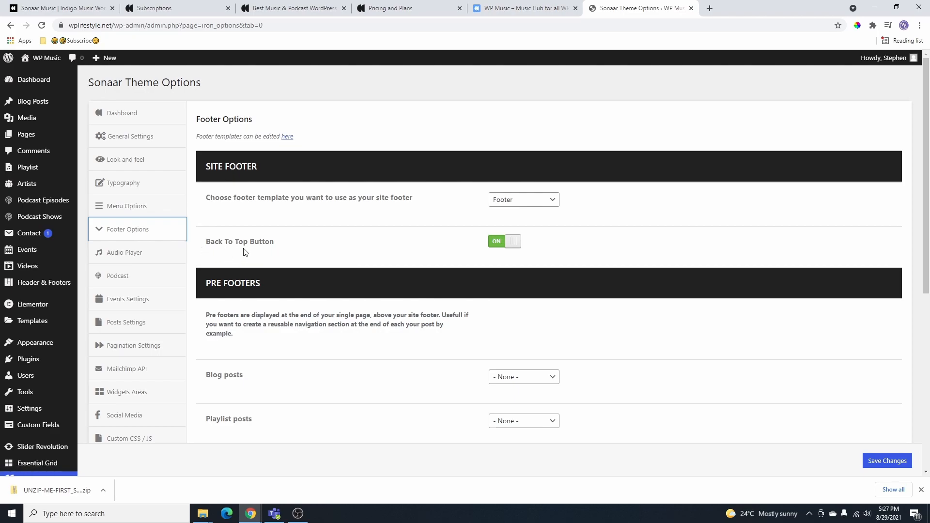
- Scroll the live home page and jump back to its top
left_click(533, 8)
scroll(911, 412, "down", 2)
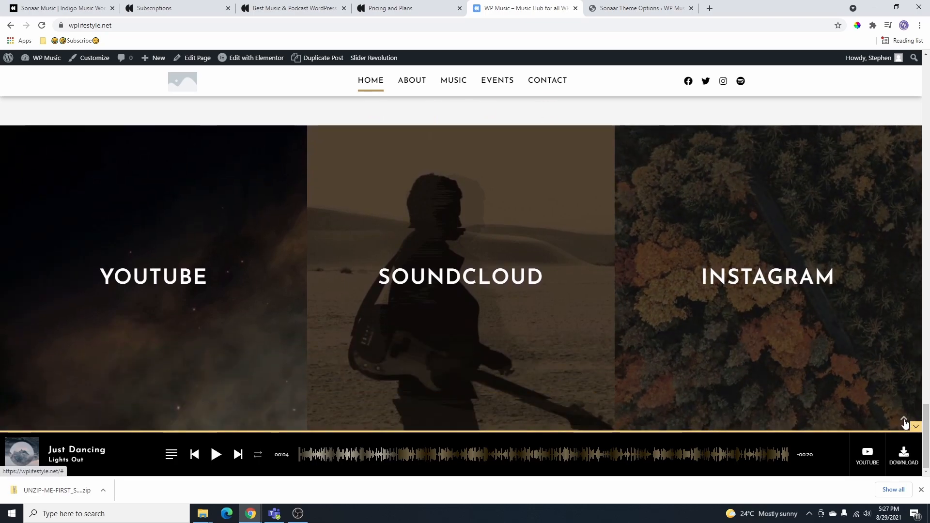
left_click(905, 421)
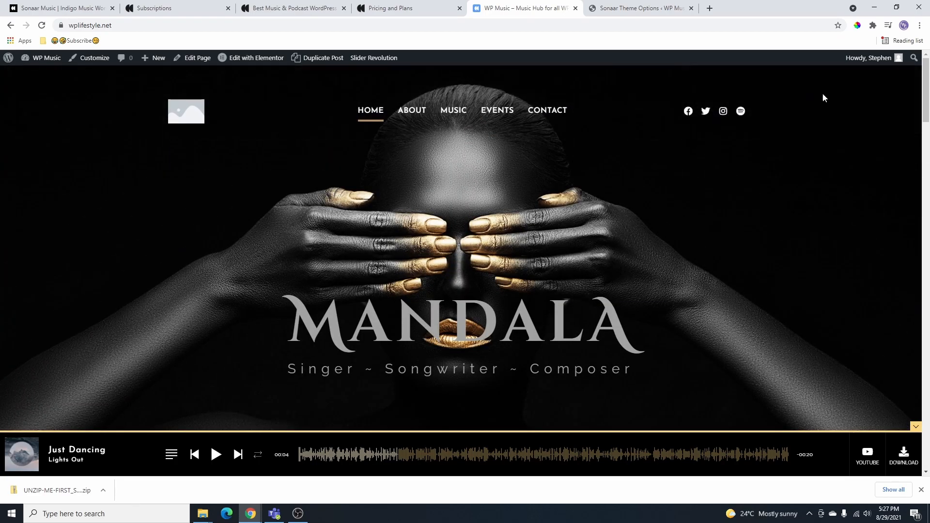
left_click(628, 9)
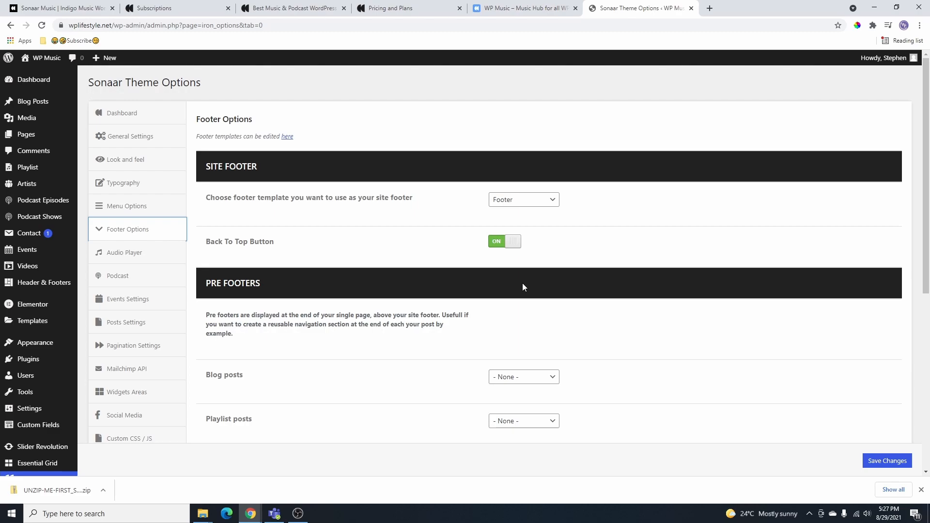
- Check the blog posts Pre Footer dropdown and leave it at None
scroll(522, 287, "down", 2)
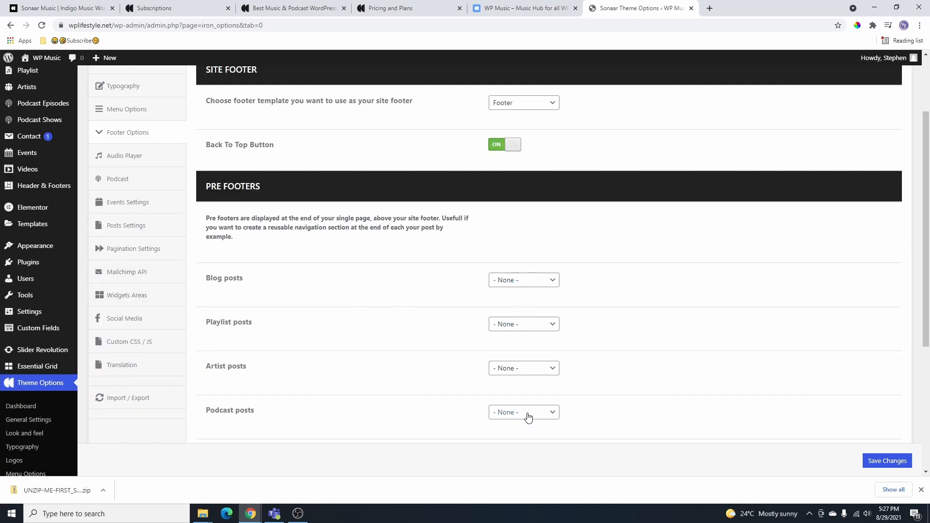
scroll(516, 351, "down", 3)
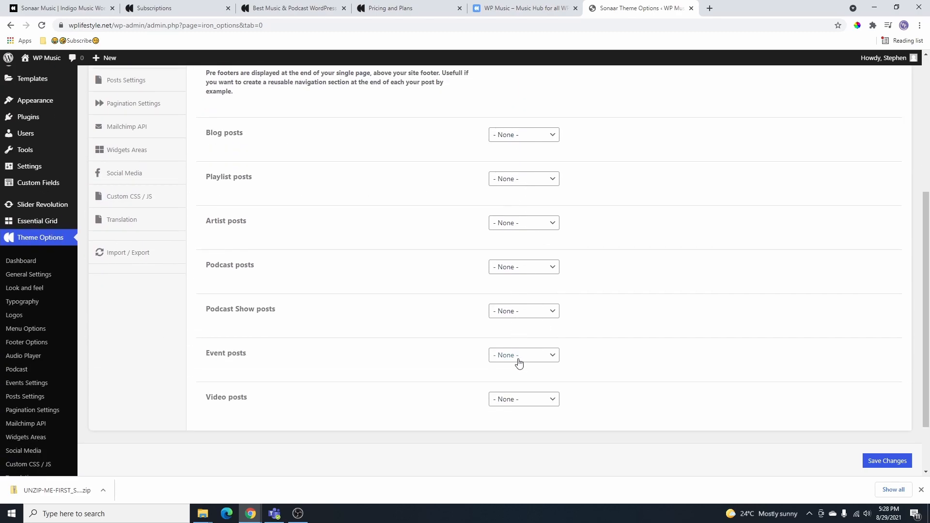
scroll(520, 362, "up", 2)
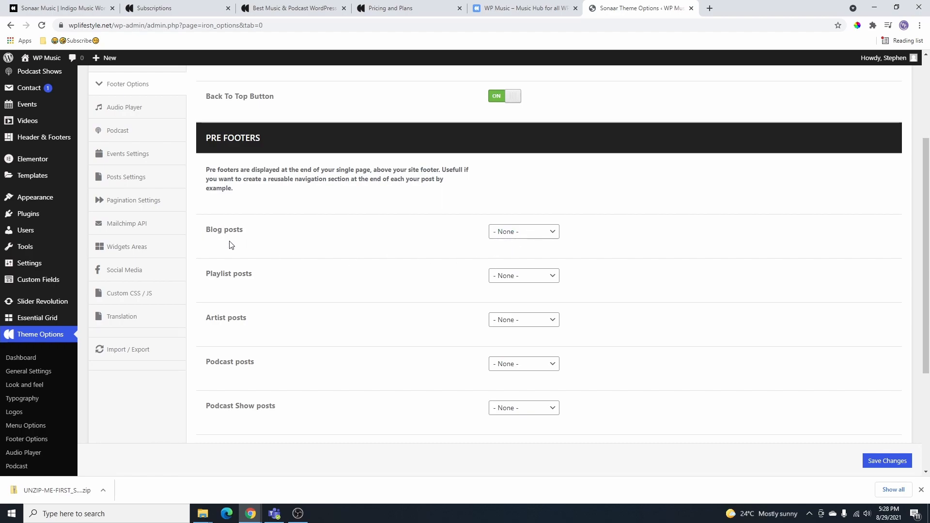
left_click(555, 232)
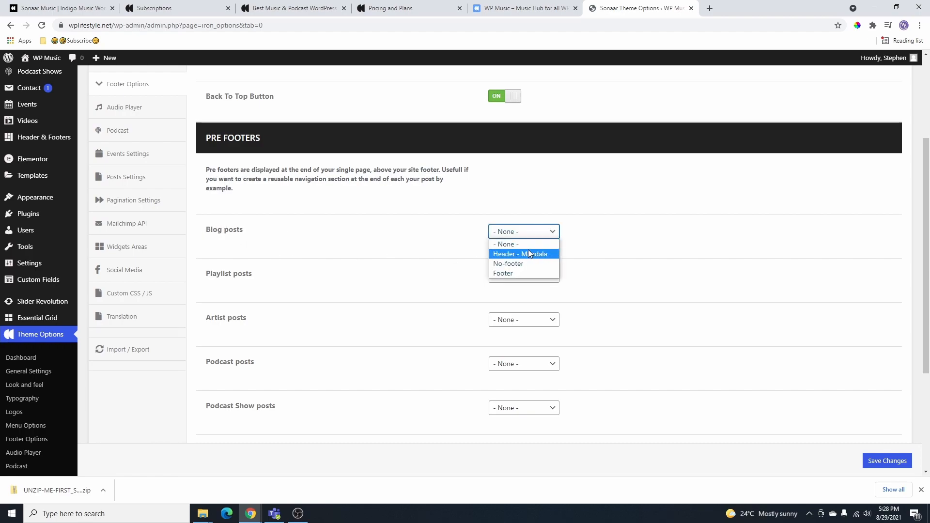
left_click(281, 244)
scroll(395, 246, "down", 4)
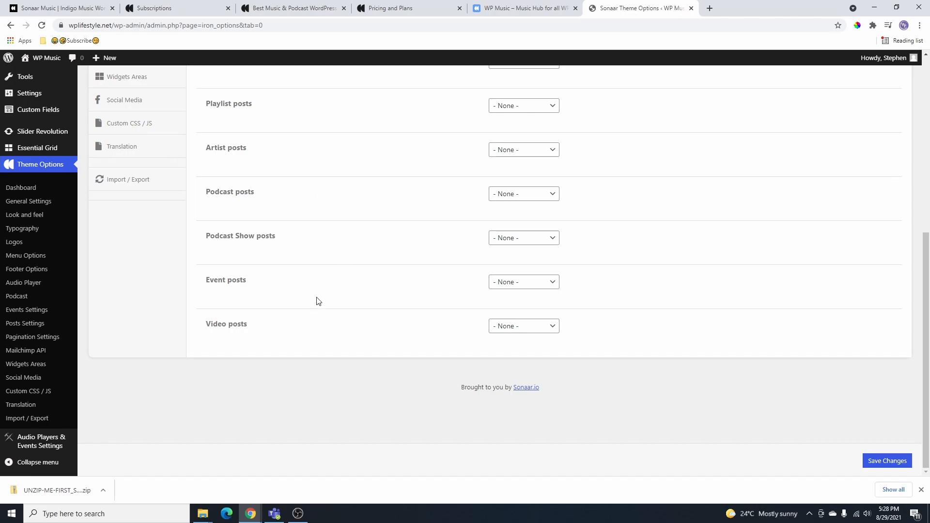
scroll(315, 310, "up", 4)
- Open the Audio Player options and go to the full Music Player settings page
scroll(117, 252, "up", 3)
left_click(114, 262)
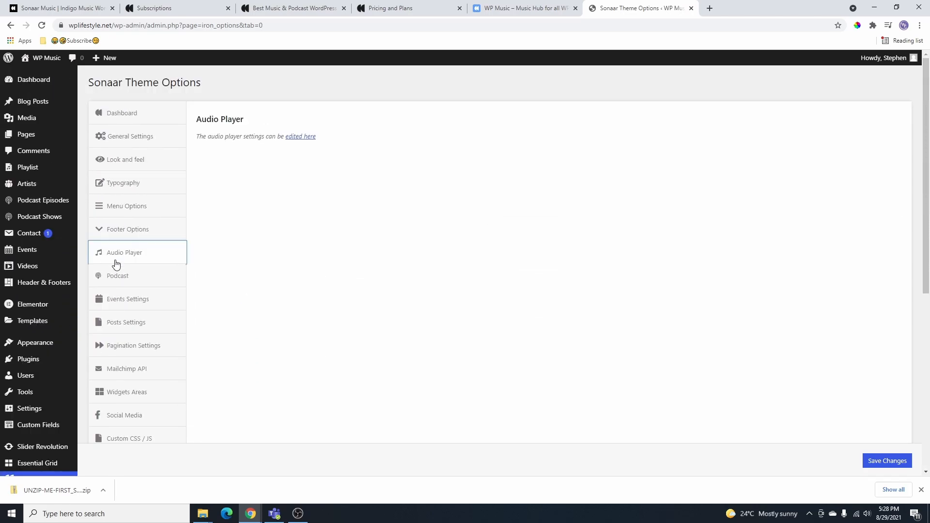
left_click(300, 138)
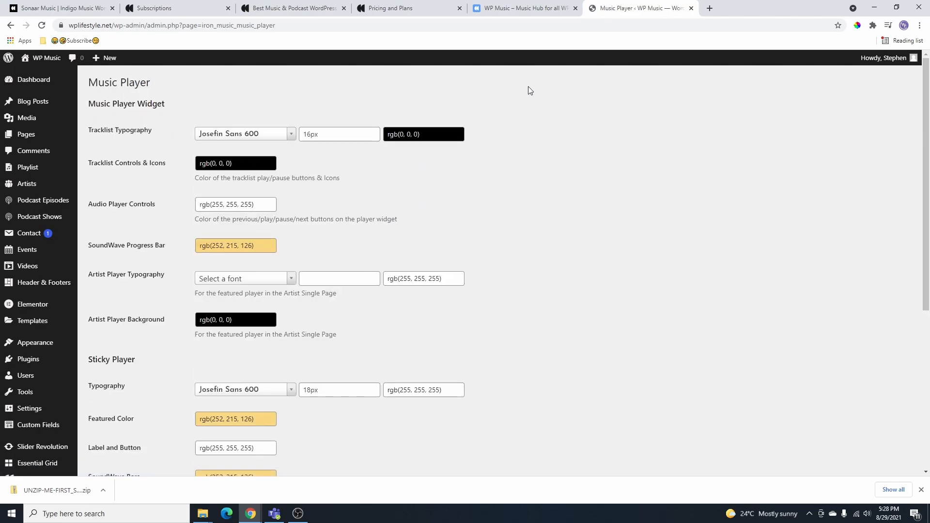
scroll(92, 240, "down", 2)
left_click_drag(89, 240, 145, 251)
scroll(144, 233, "up", 2)
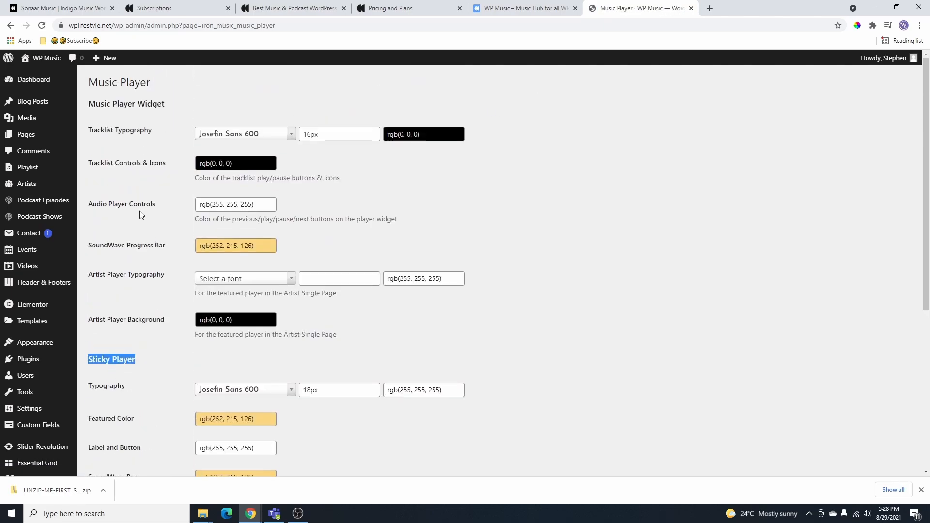
left_click_drag(89, 78, 177, 93)
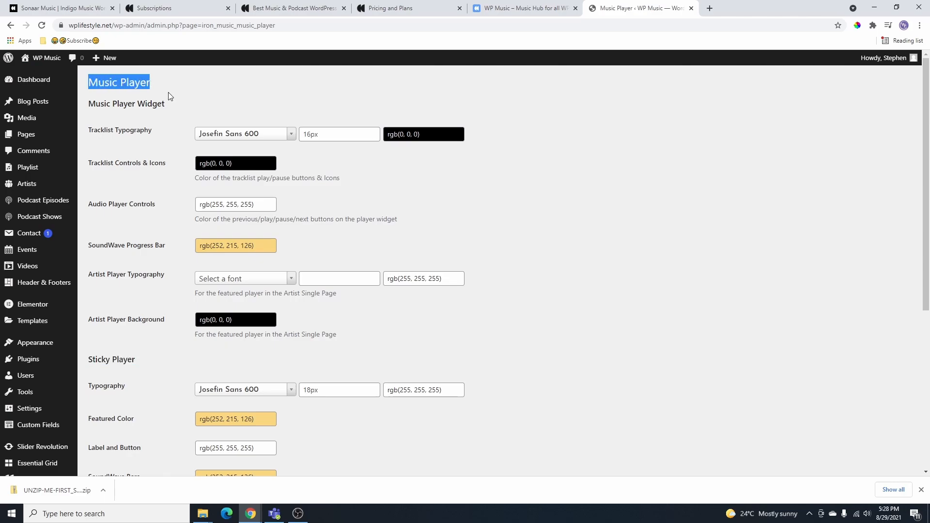
- Glance at the live home page, then save the Music Player settings
left_click(548, 13)
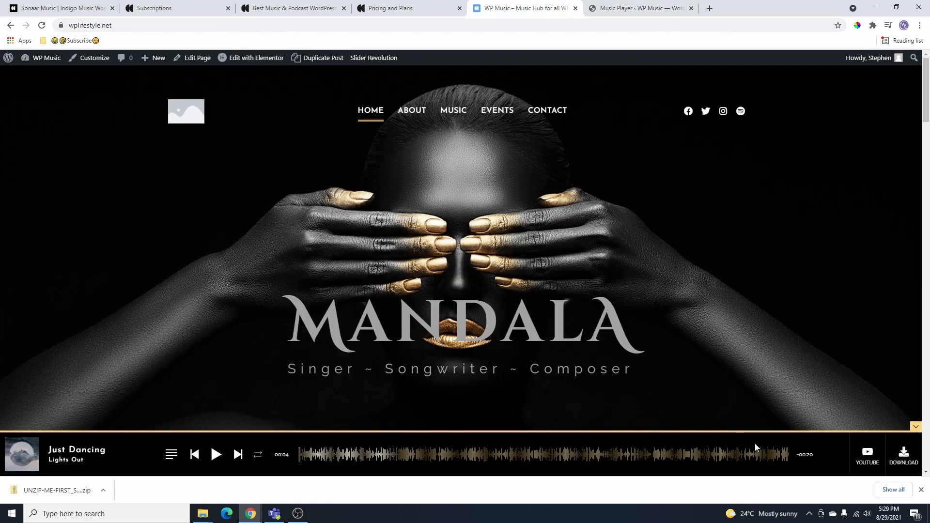
left_click(640, 8)
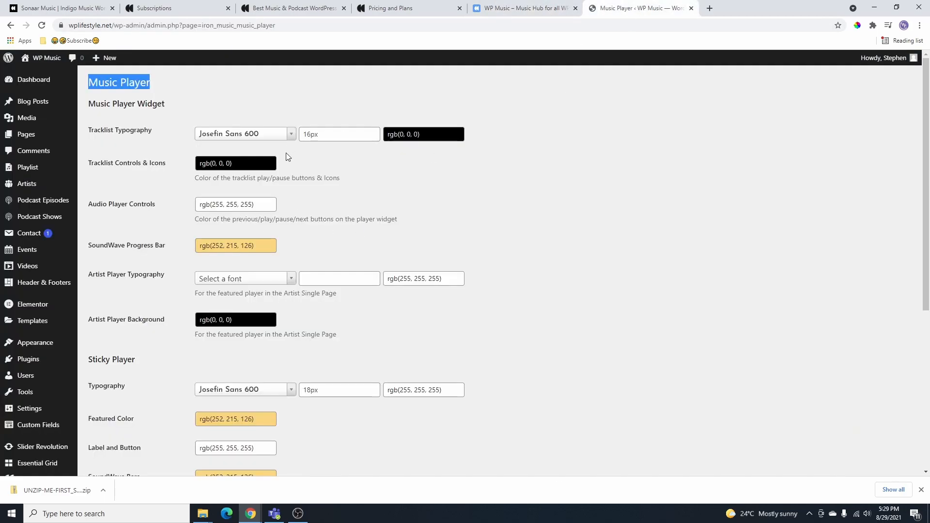
scroll(288, 153, "down", 5)
left_click(119, 411)
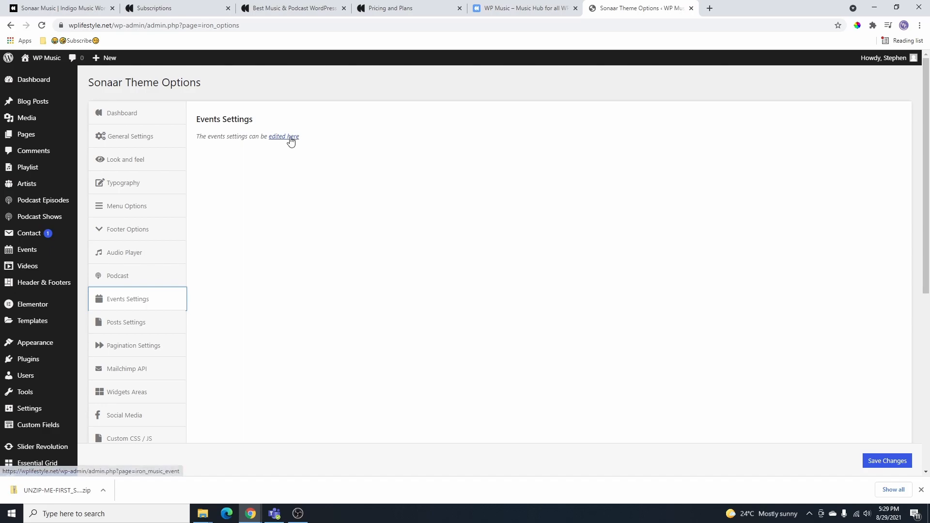
- Browse the events list, then open the full events settings page
left_click(36, 253)
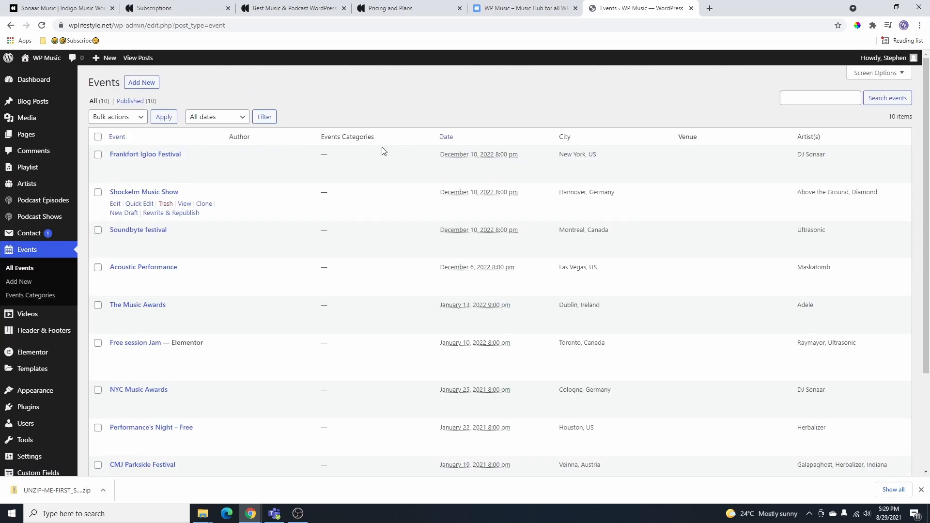
scroll(224, 222, "down", 4)
scroll(295, 343, "up", 4)
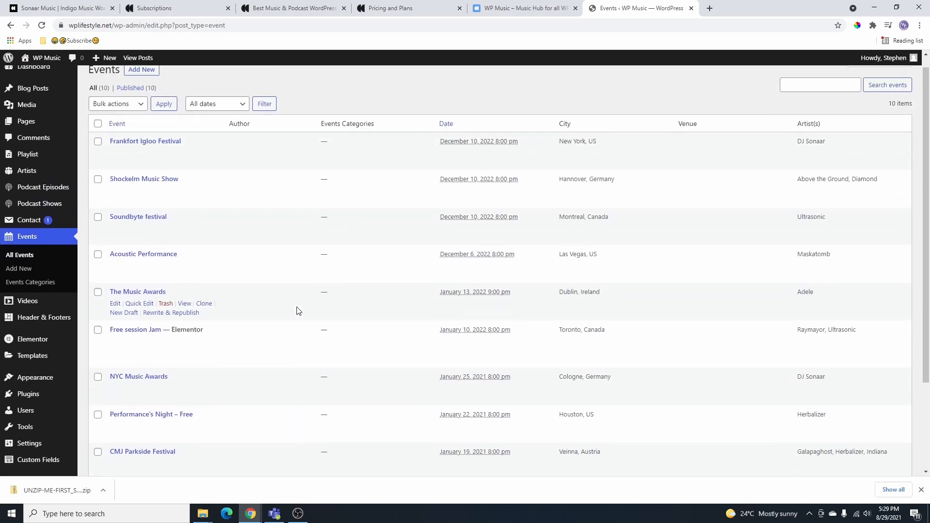
left_click(10, 25)
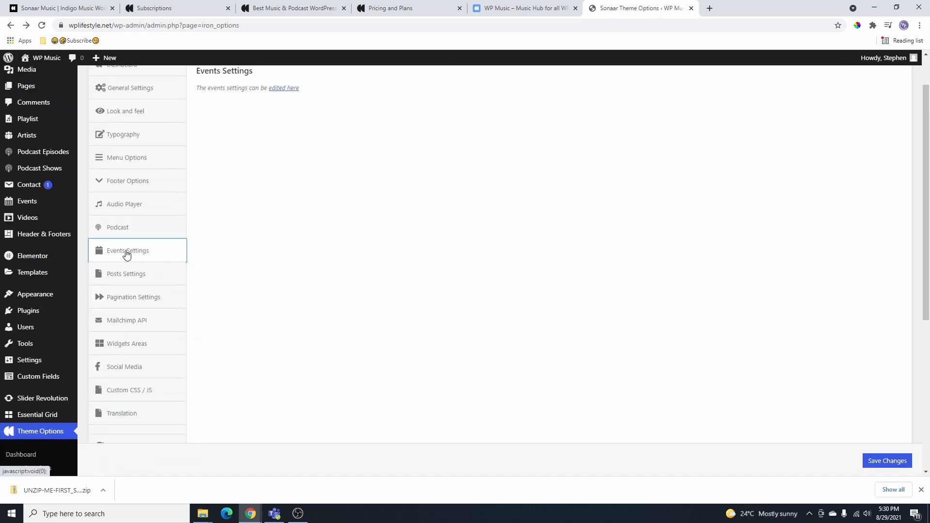
left_click(285, 89)
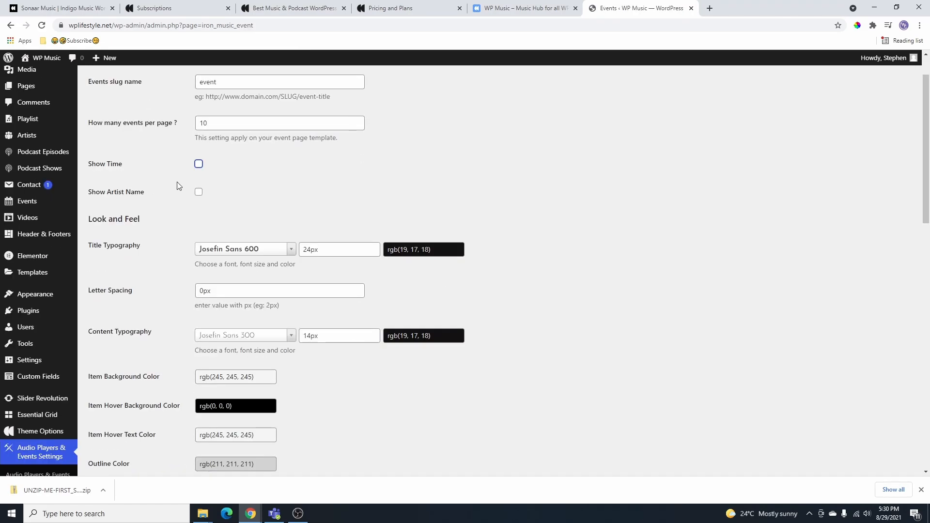
- Enable Show Time and Show Artist Name, review the title fonts, and save
left_click(199, 164)
left_click(199, 192)
left_click(267, 248)
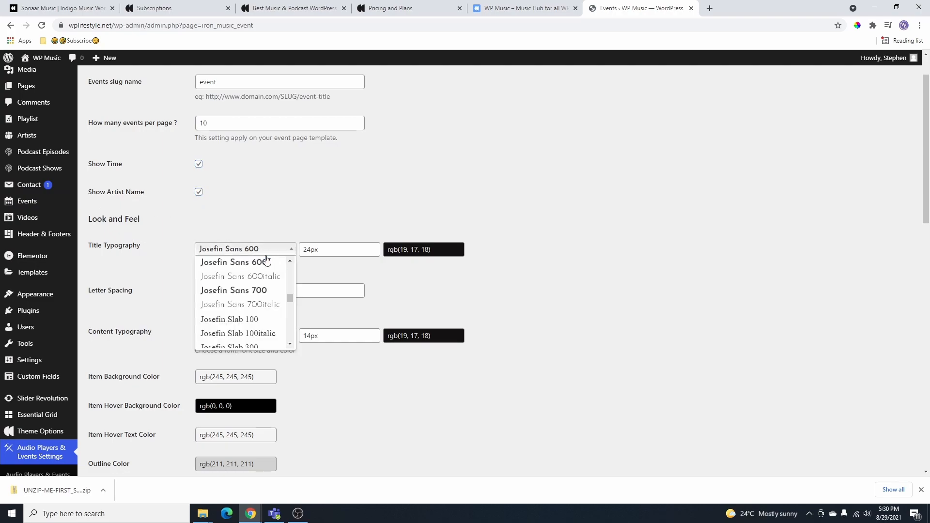
scroll(292, 251, "down", 3)
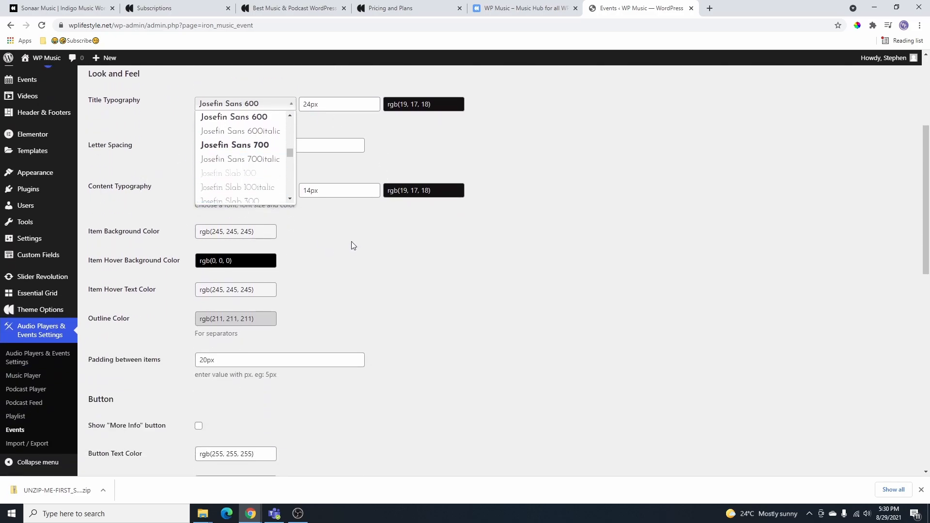
scroll(350, 246, "down", 8)
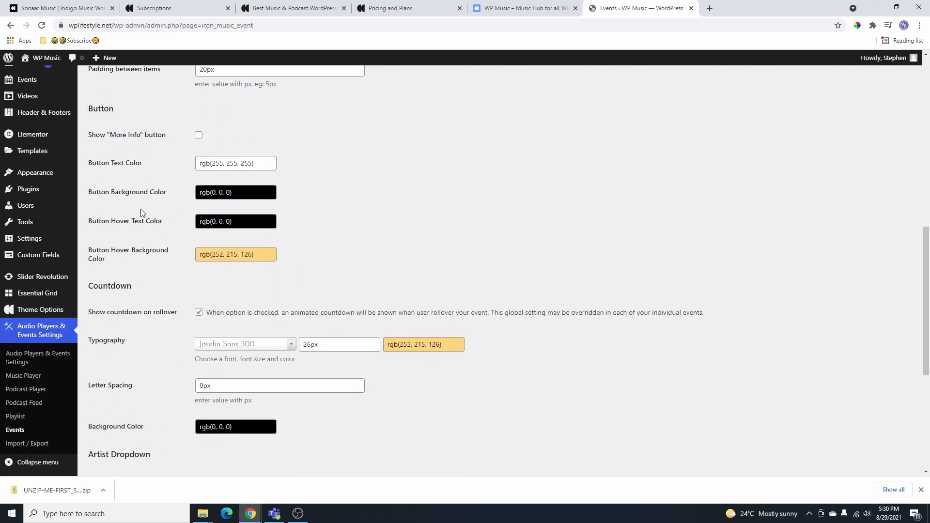
scroll(356, 310, "down", 4)
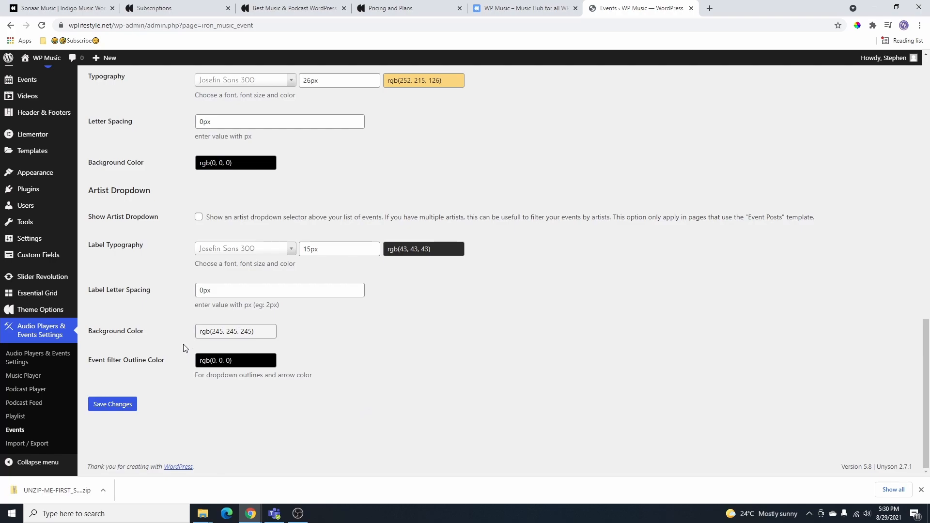
left_click(122, 408)
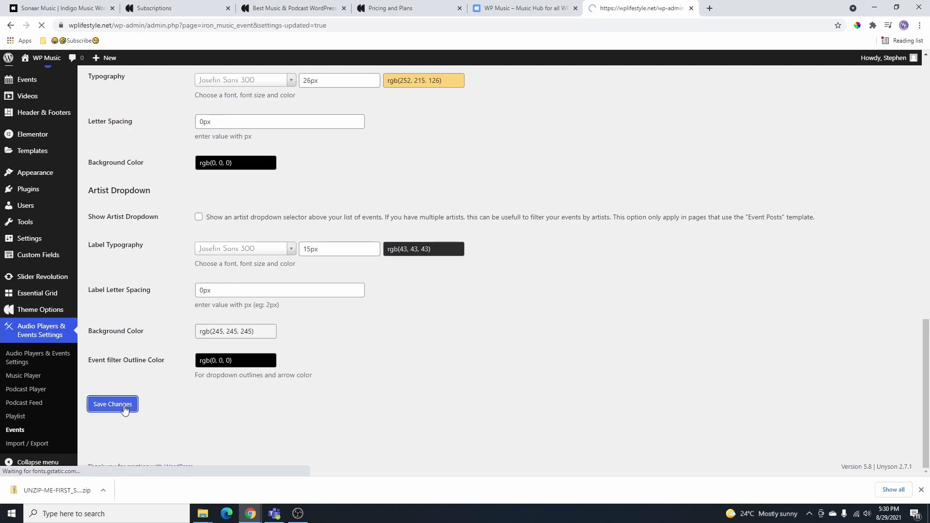
- Save the Posts Settings unchanged, then switch Enable share icons to ON
mouse_move(35, 314)
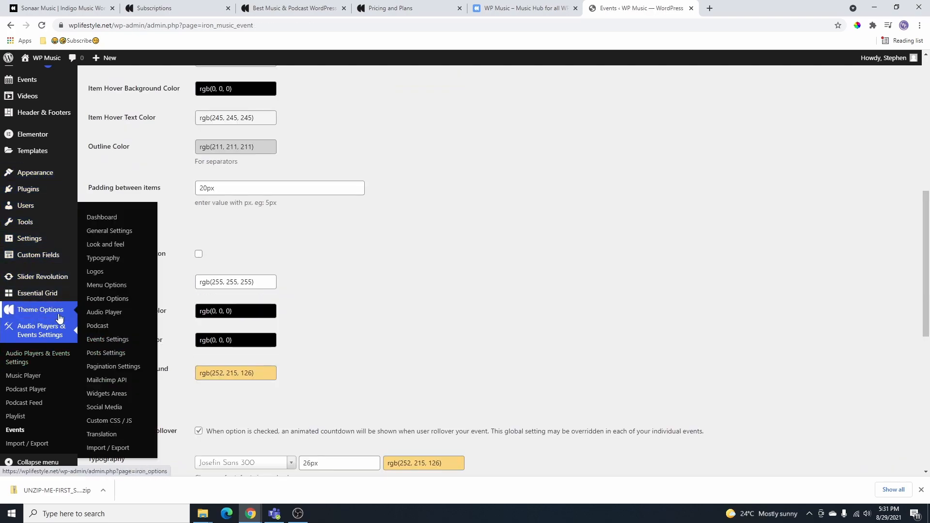
left_click(106, 354)
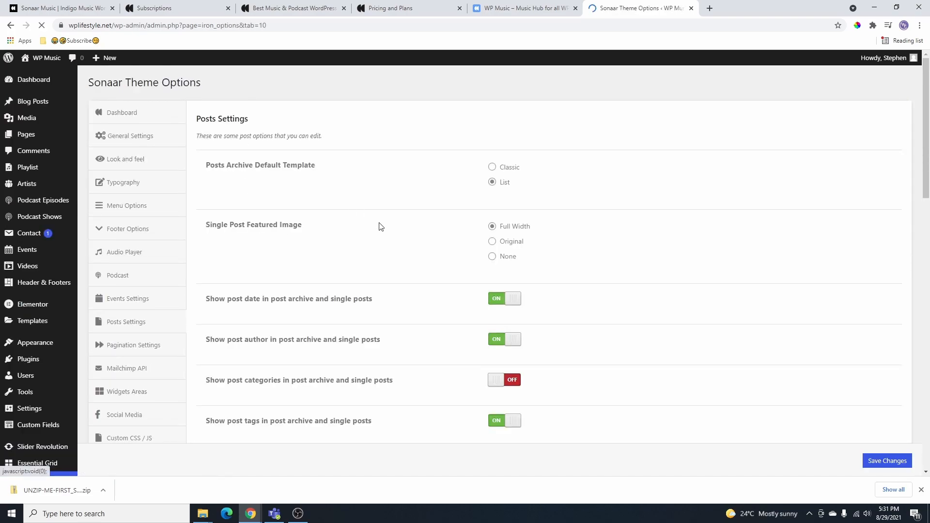
scroll(530, 213, "down", 1)
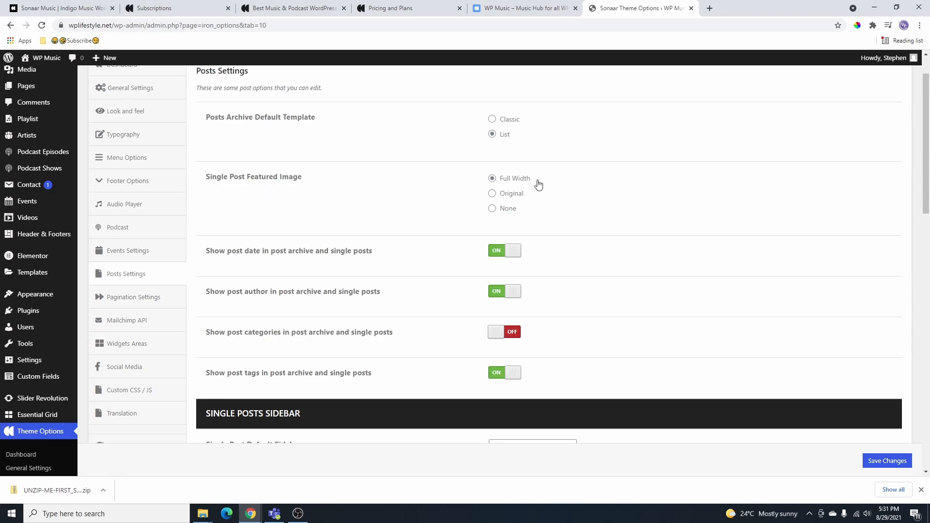
scroll(455, 247, "down", 6)
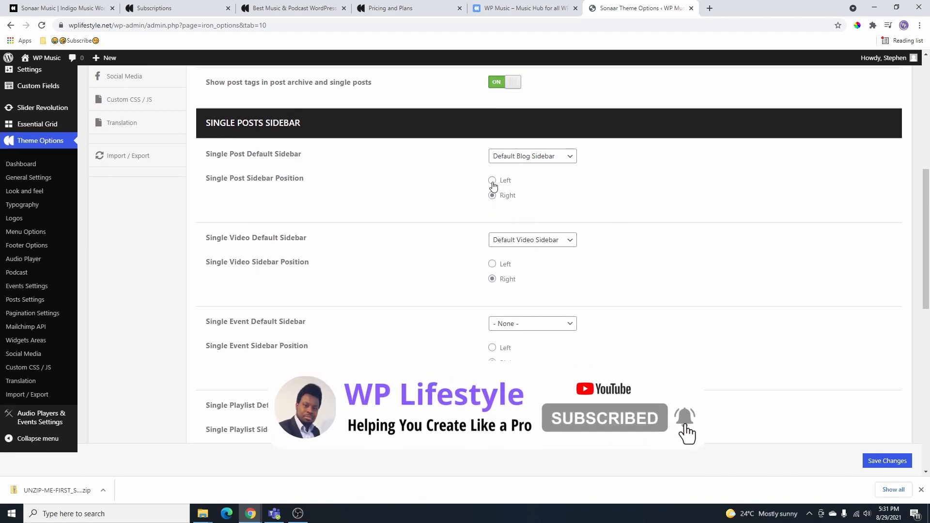
scroll(521, 221, "down", 2)
scroll(521, 220, "down", 8)
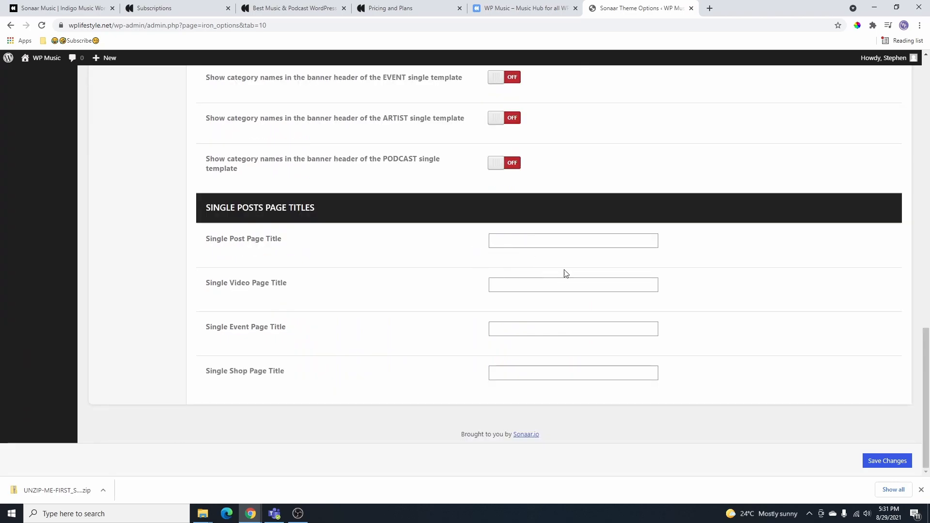
left_click(888, 465)
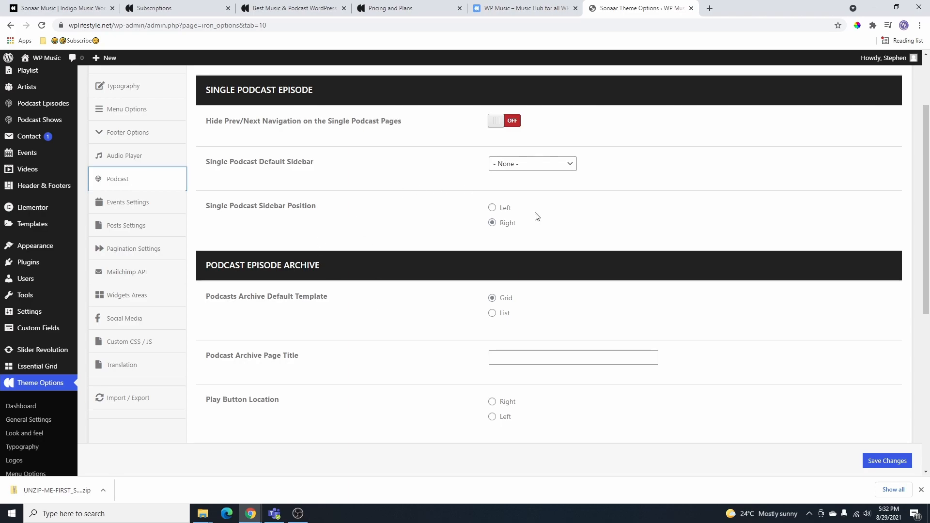
scroll(547, 276, "down", 1)
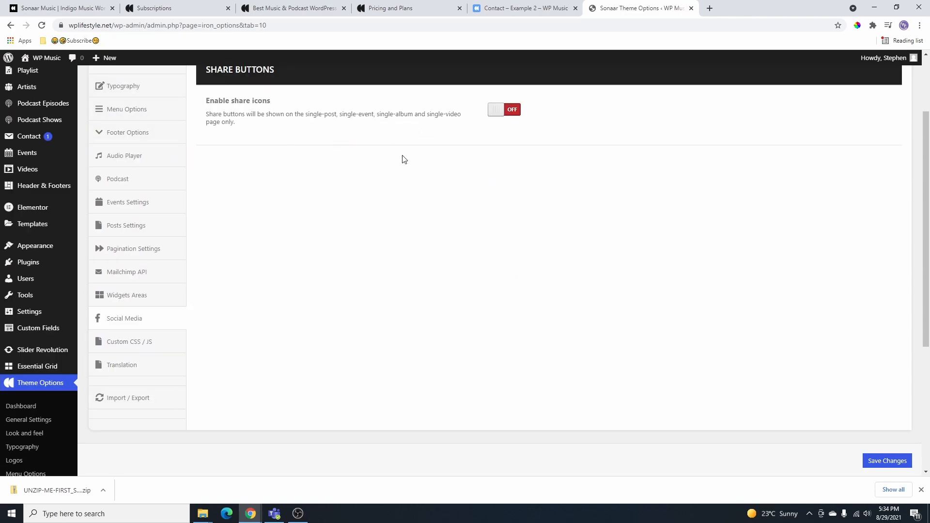
left_click(510, 112)
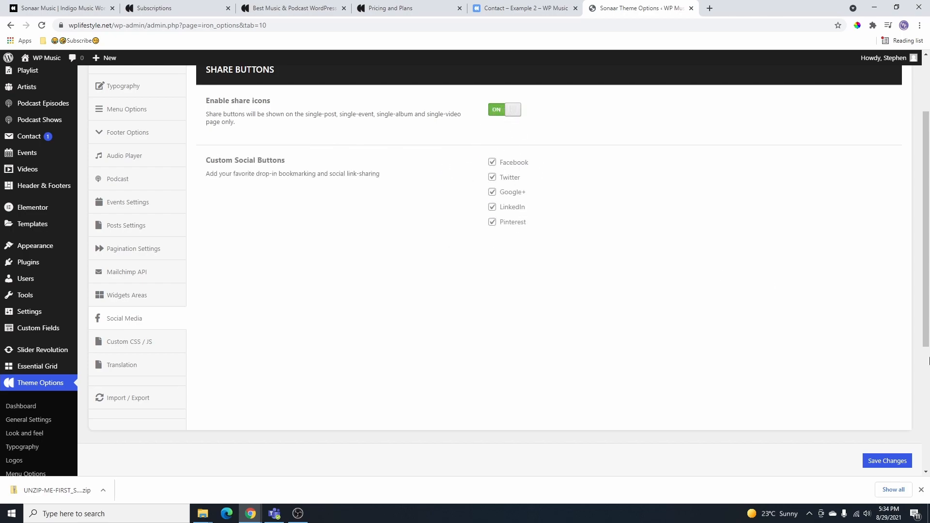
- Save the share-icon setting and scroll through the Translation strings
left_click(887, 460)
scroll(630, 239, "up", 3)
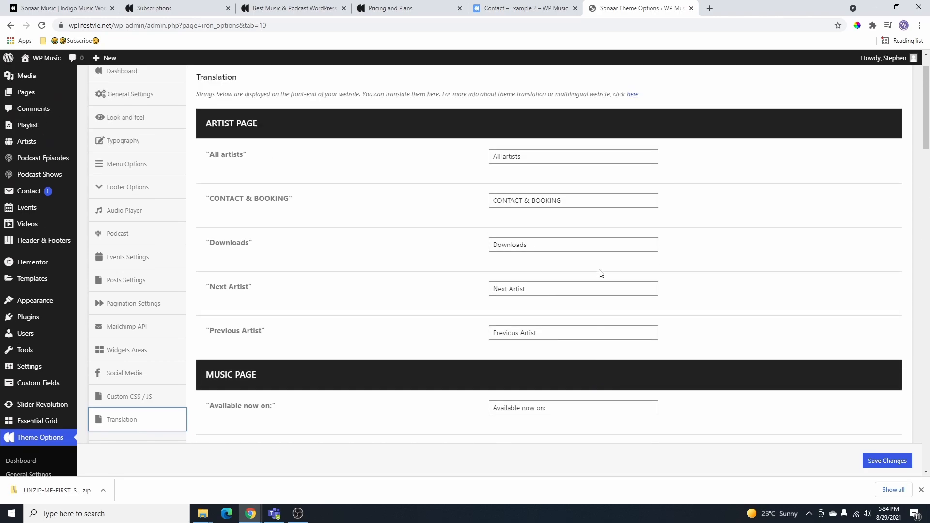
scroll(543, 223, "down", 4)
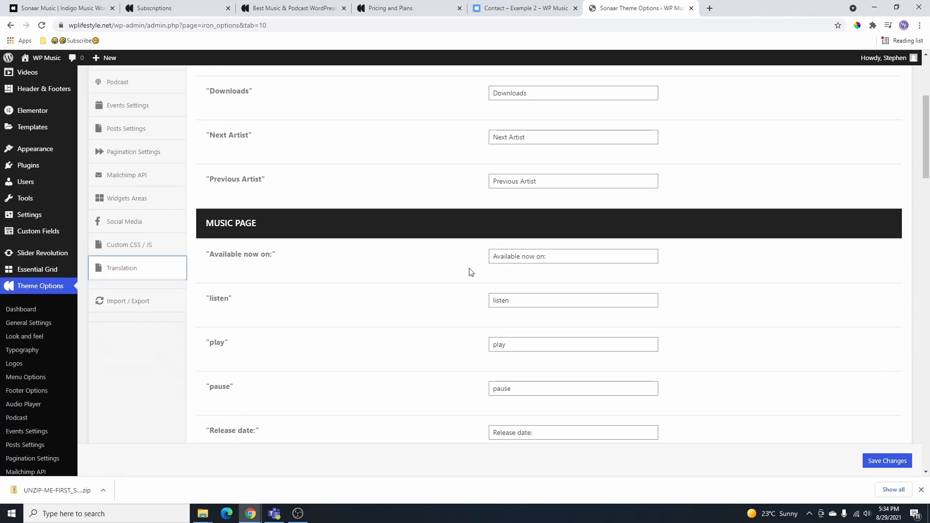
scroll(304, 187, "up", 4)
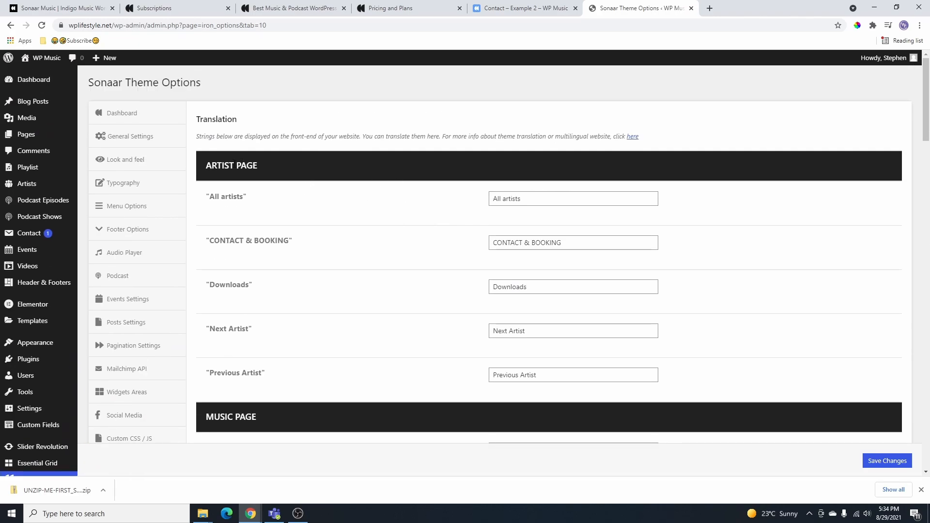
scroll(365, 253, "down", 9)
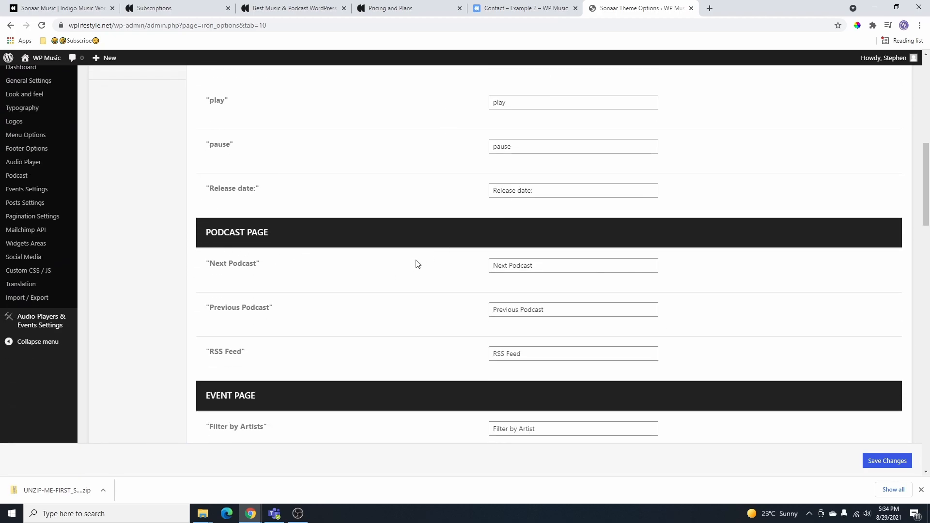
scroll(383, 320, "down", 4)
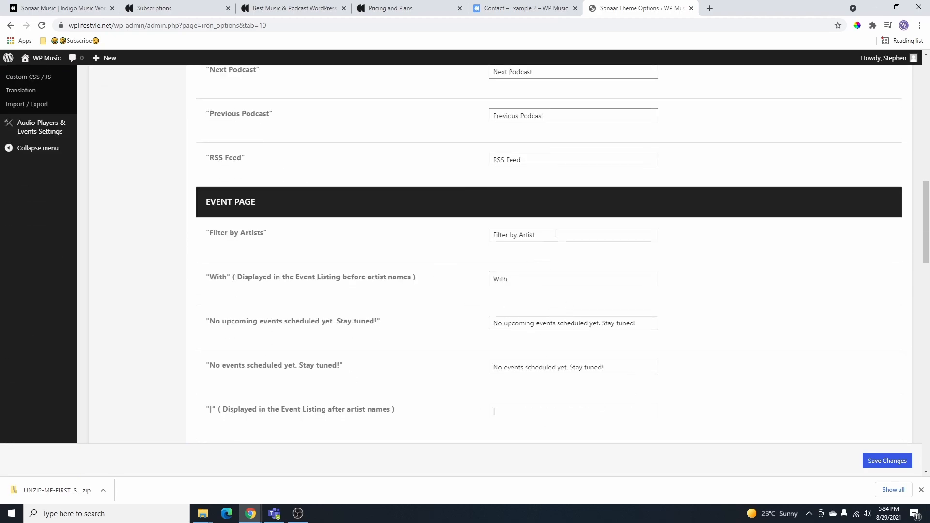
scroll(301, 281, "up", 4)
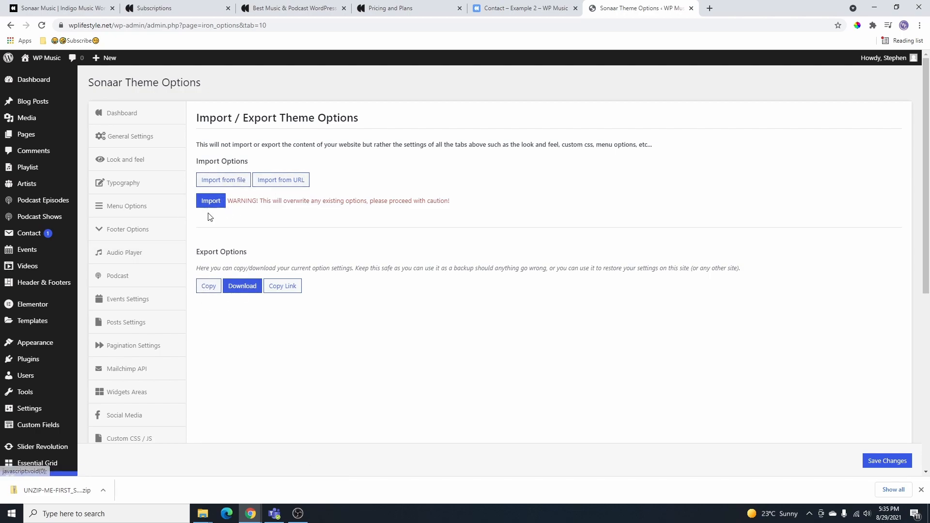
- Save the theme options, check the contact and home pages, and return to Theme Options
left_click(888, 461)
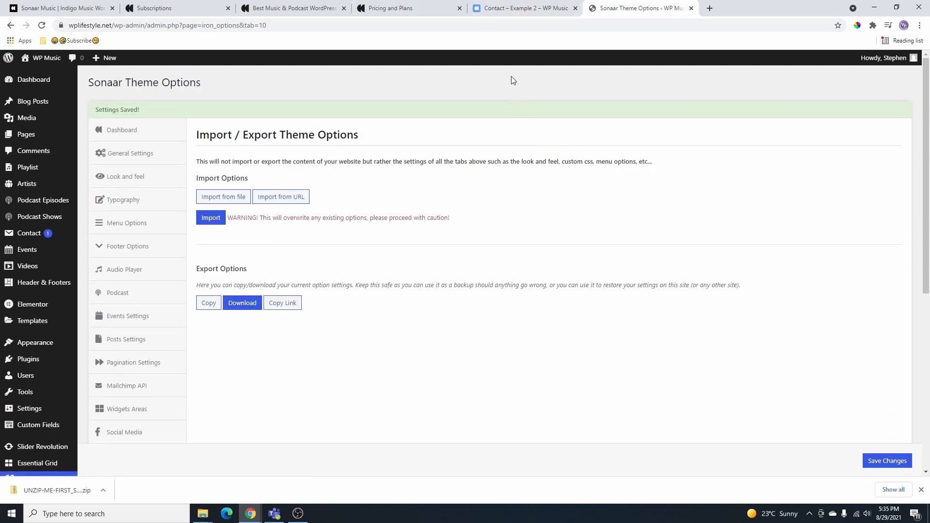
left_click(523, 7)
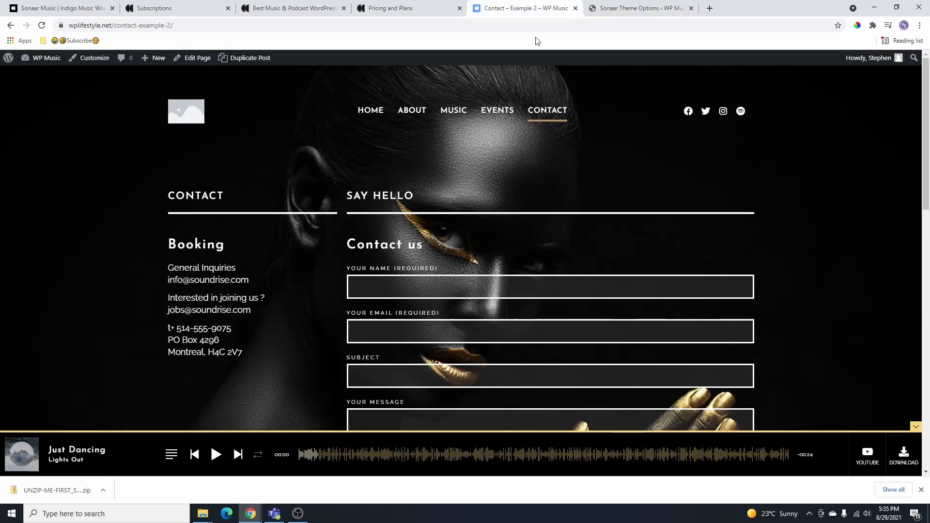
left_click(376, 114)
key("ctrl+Tab")
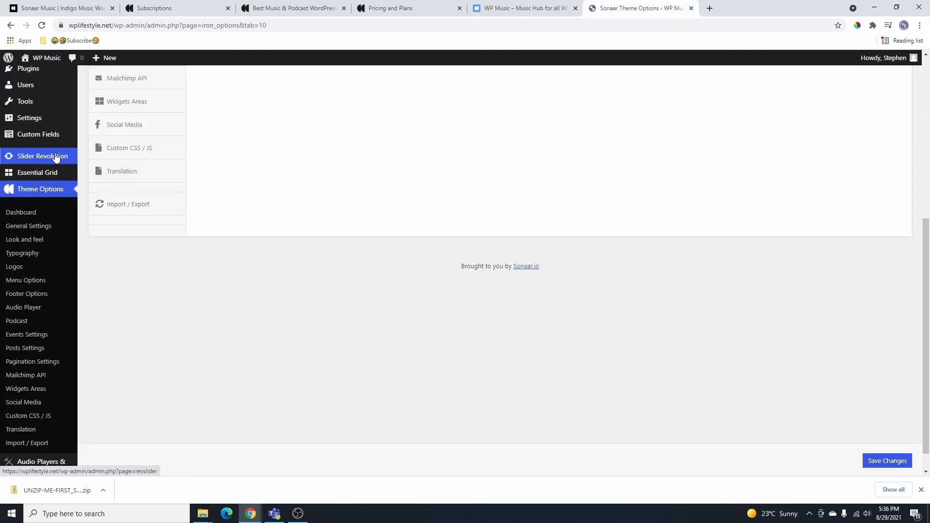
scroll(53, 160, "down", 1)
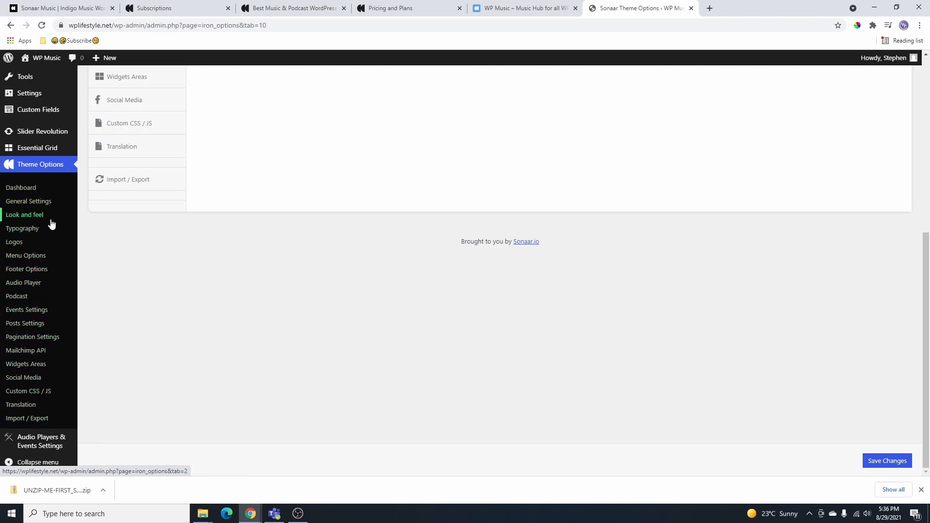
- In Logos settings, keep Use Logo on, choose the Dark logo version, and save
left_click(15, 243)
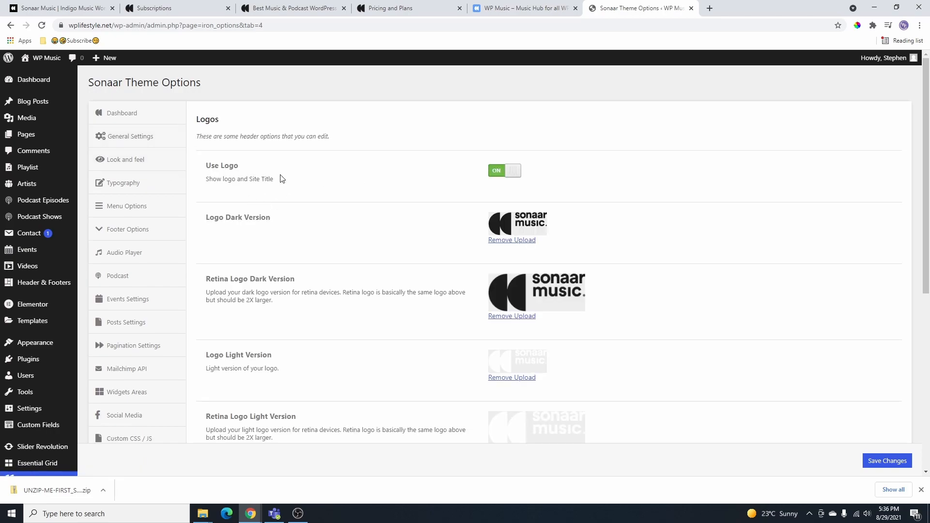
left_click(498, 173)
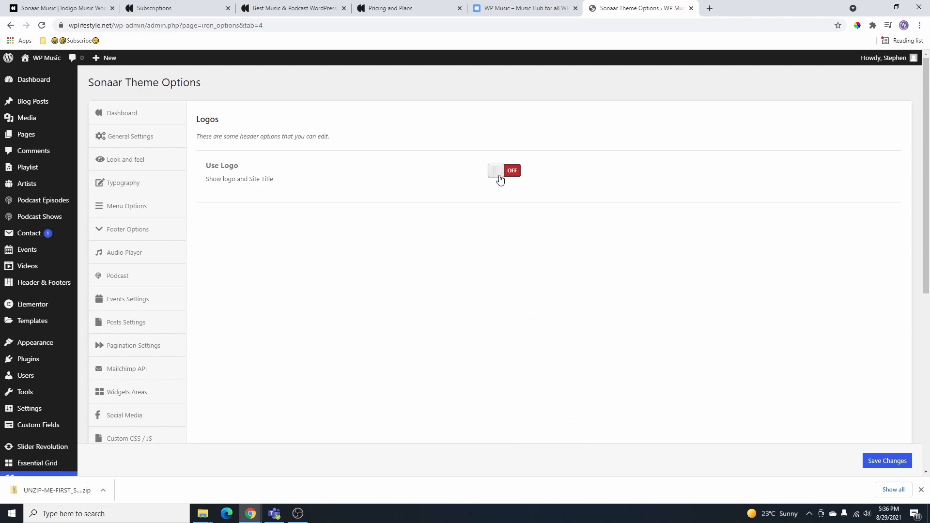
left_click(507, 190)
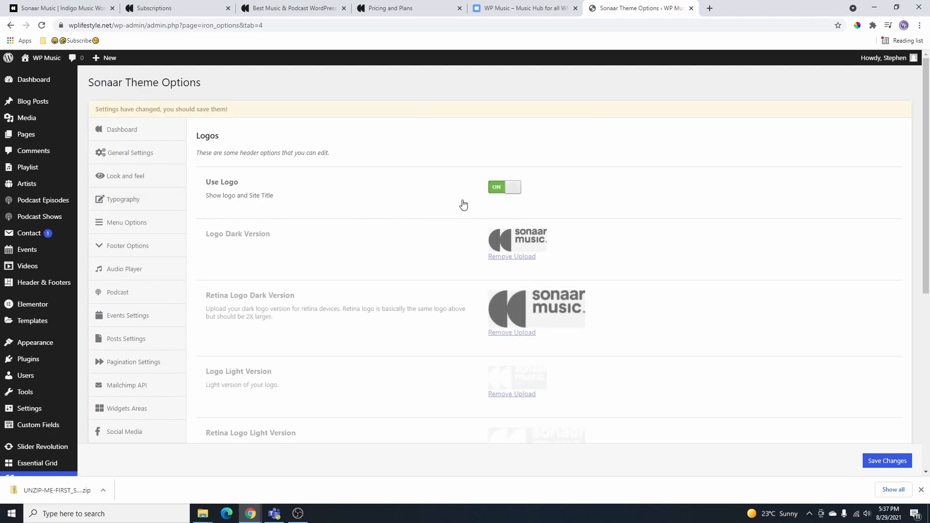
scroll(211, 200, "down", 1)
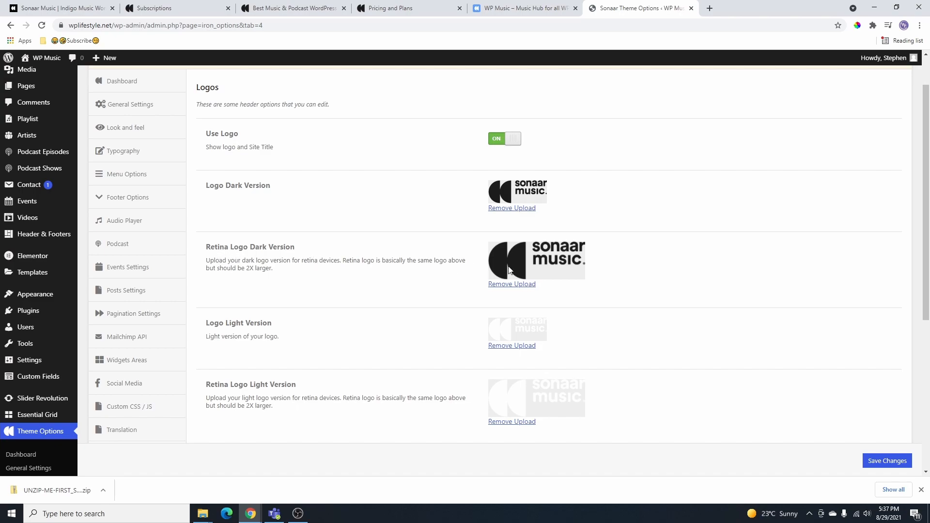
scroll(509, 270, "down", 3)
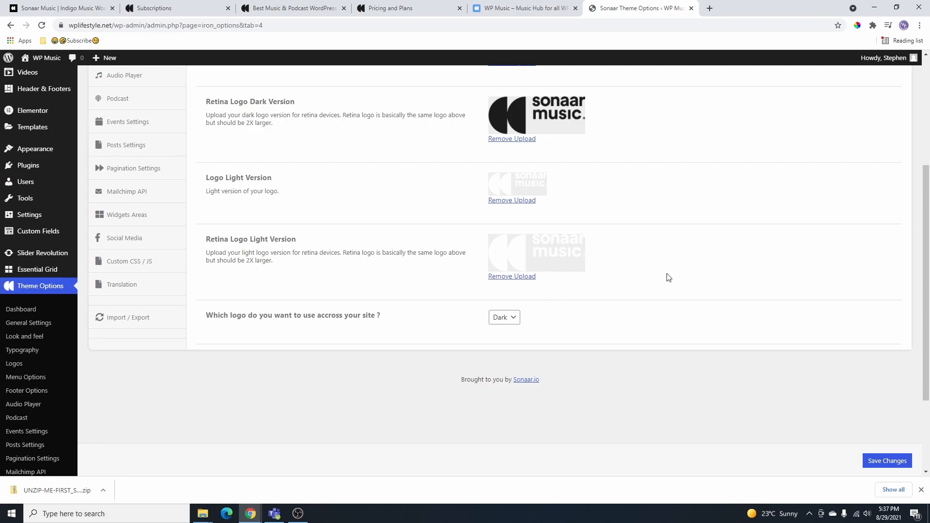
scroll(558, 189, "up", 2)
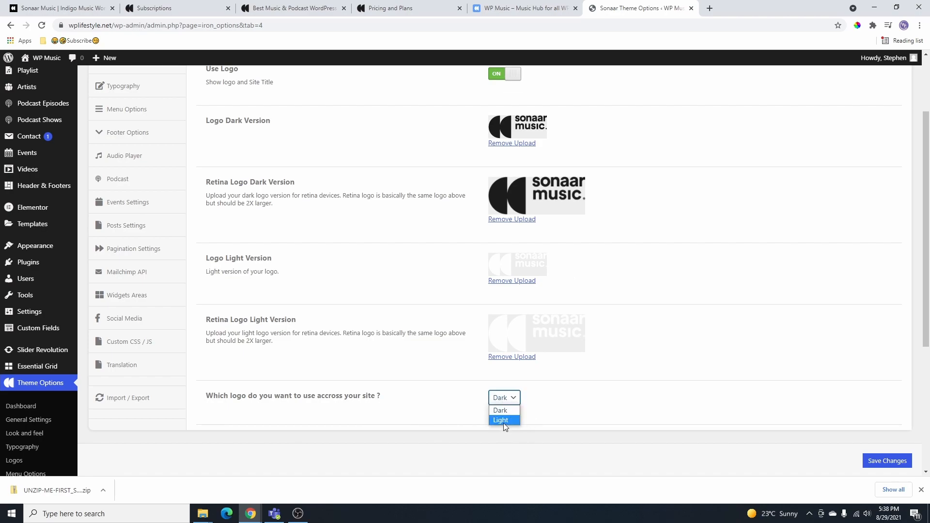
left_click(508, 421)
left_click(512, 399)
left_click(510, 411)
left_click(890, 463)
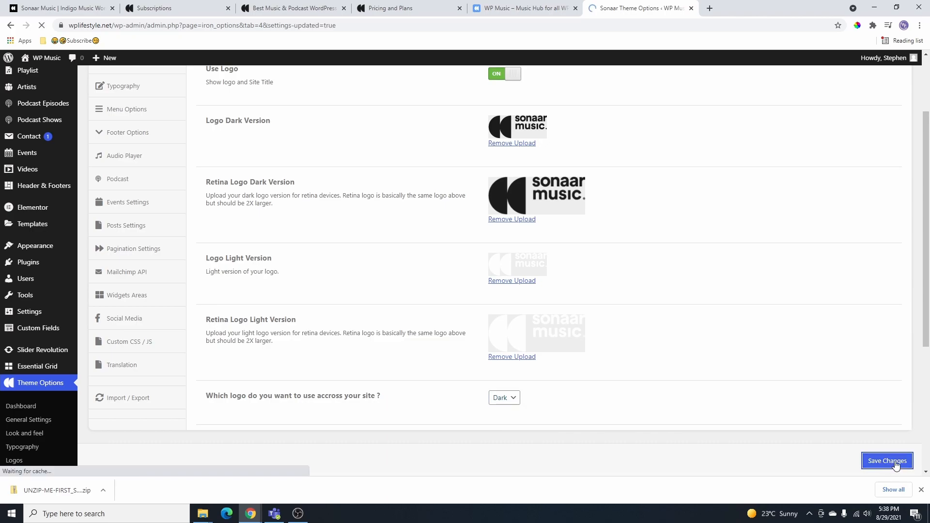
left_click(520, 11)
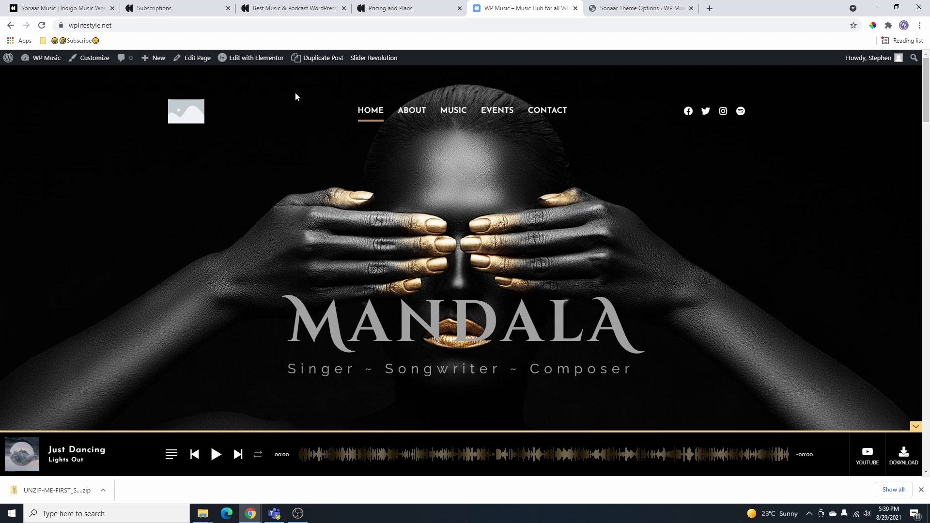
- Open the Home page in Elementor and retype the MANDALA hero heading as STEPHEN
mouse_move(245, 63)
left_click(261, 58)
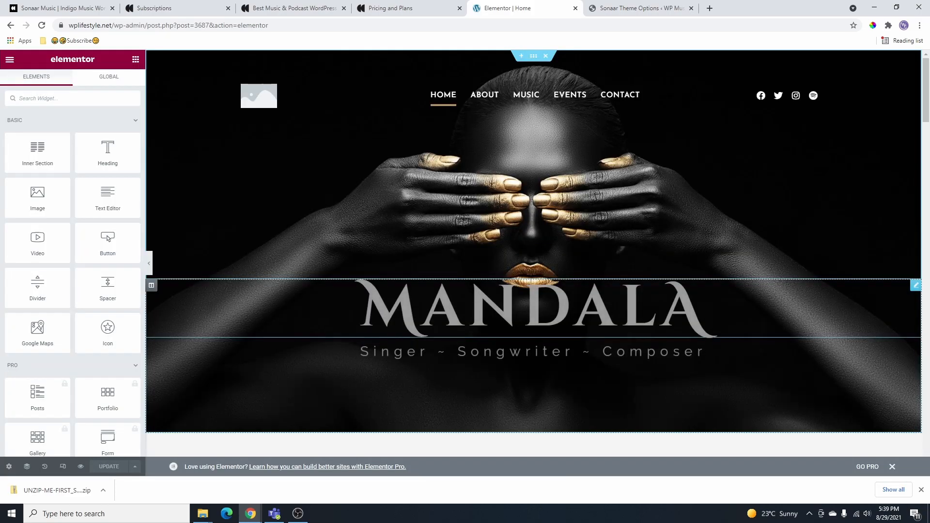
left_click(685, 314)
left_click_drag(708, 313, 423, 313)
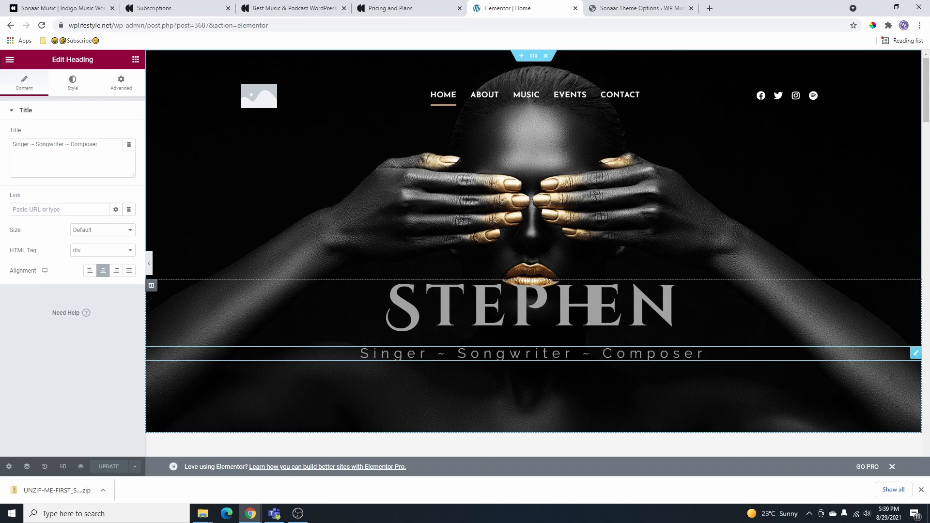
left_click_drag(707, 353, 371, 353)
left_click(92, 147)
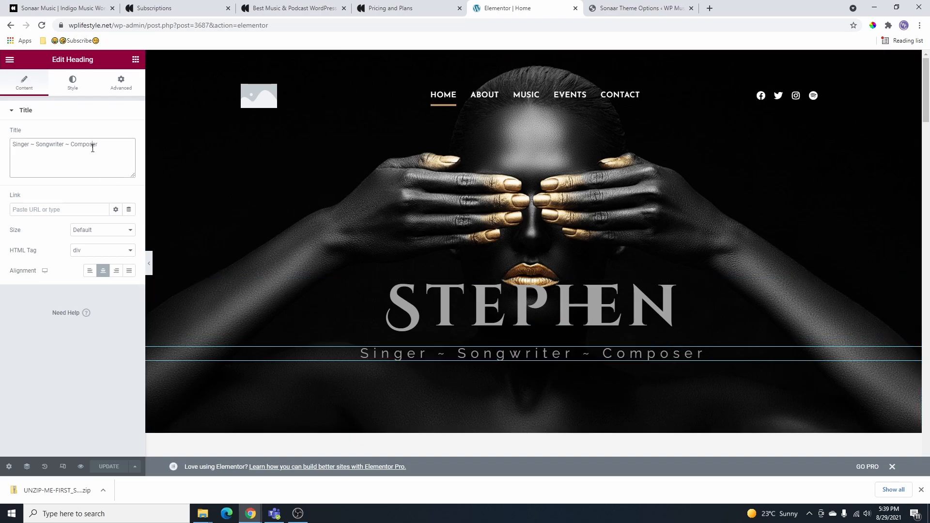
key("ctrl+a")
scroll(554, 266, "down", 3)
scroll(555, 267, "up", 3)
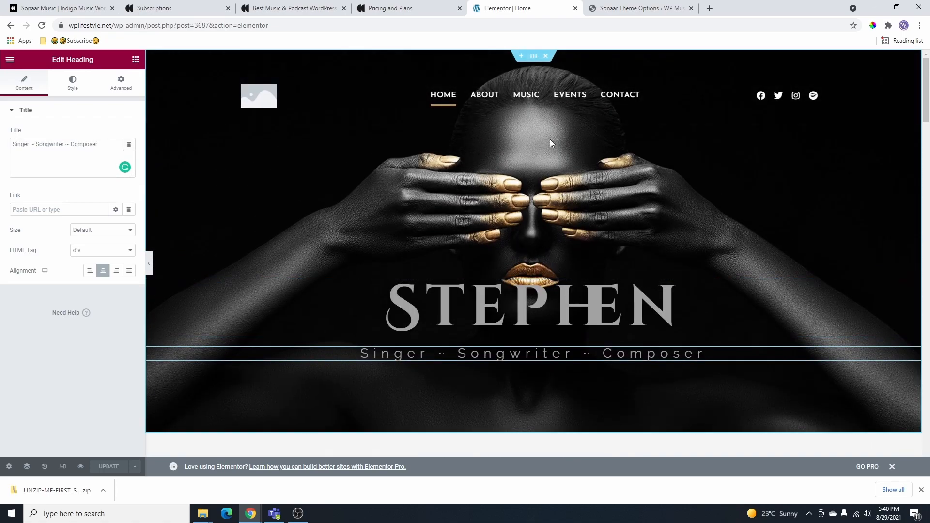
- Add an inner section, move STEPHEN and its subtitle into the widened left column, left-aligned
left_click(575, 266)
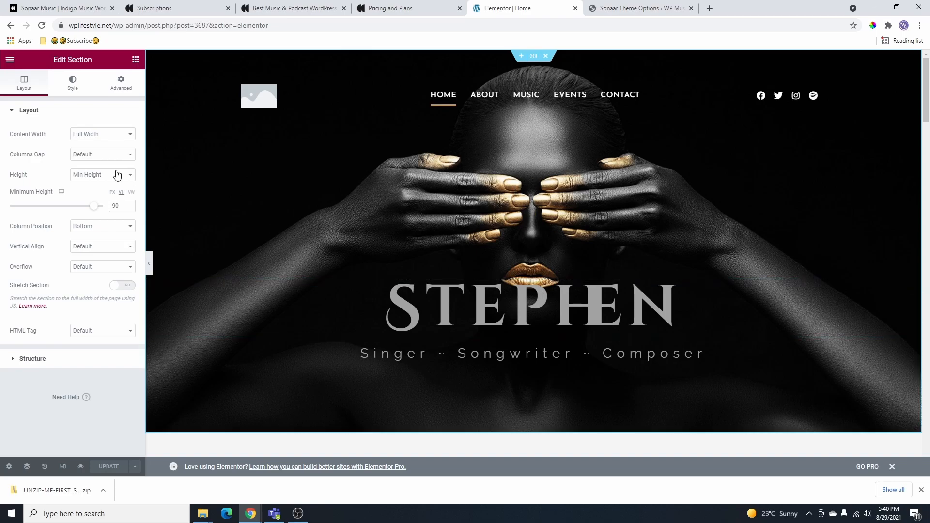
left_click(135, 60)
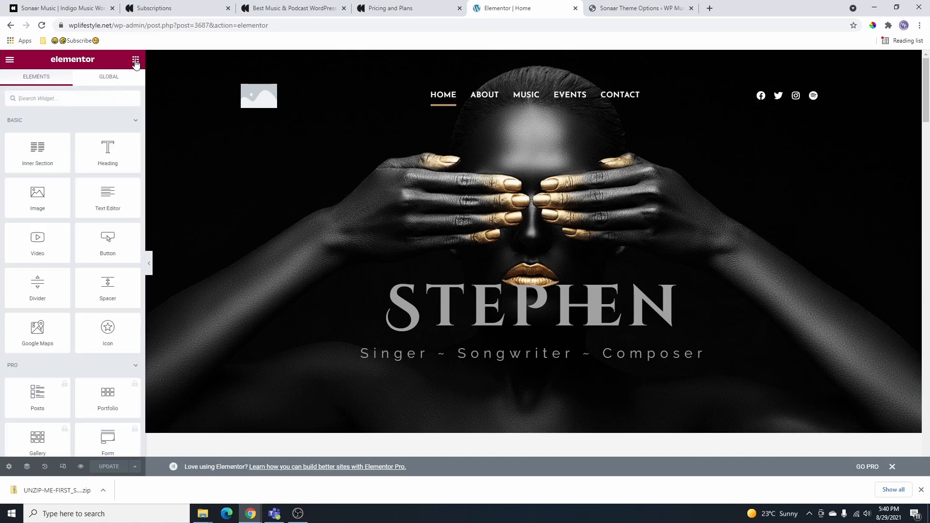
left_click_drag(37, 150, 539, 282)
left_click_drag(914, 292, 418, 324)
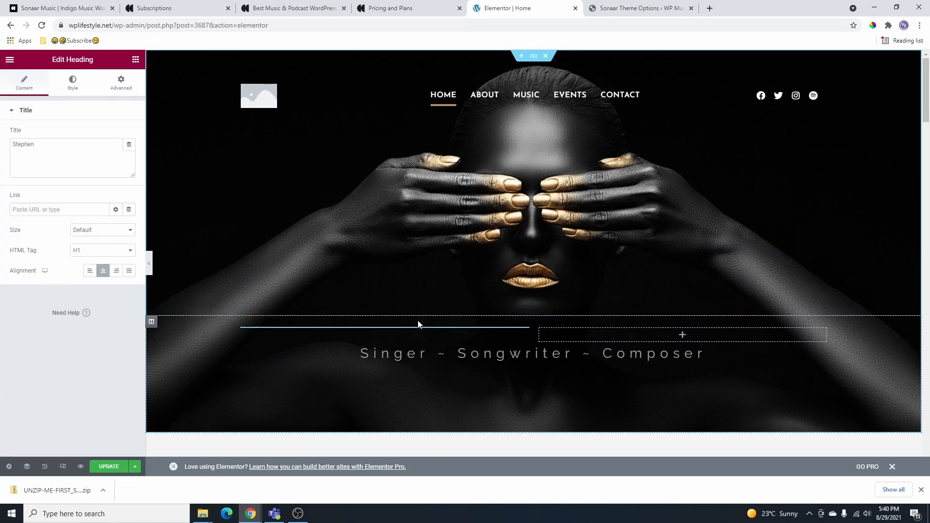
left_click_drag(534, 283, 600, 286)
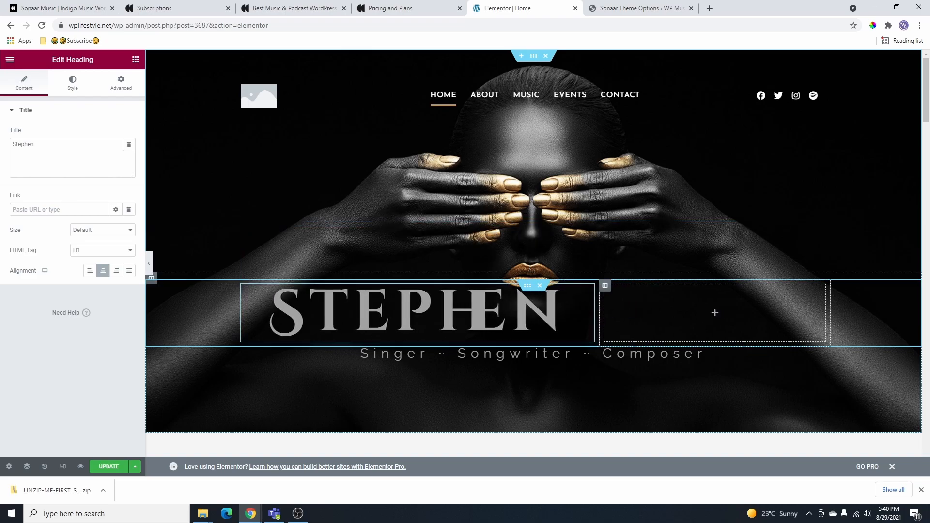
left_click_drag(913, 359, 423, 331)
scroll(424, 331, "down", 2)
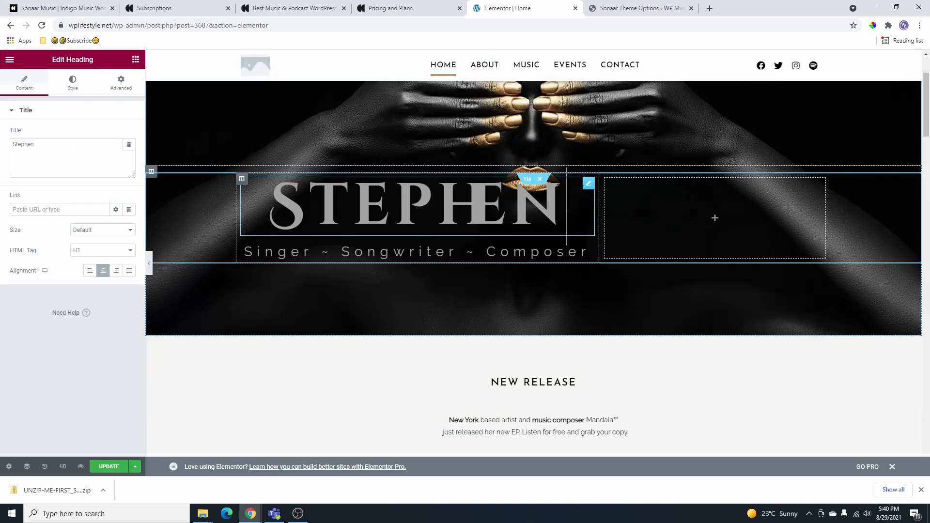
left_click(90, 271)
scroll(488, 152, "up", 2)
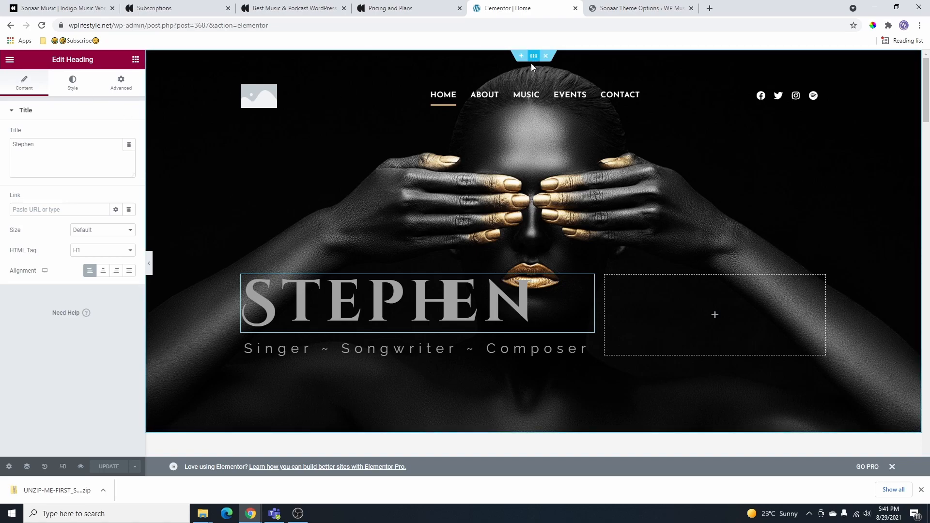
left_click(534, 57)
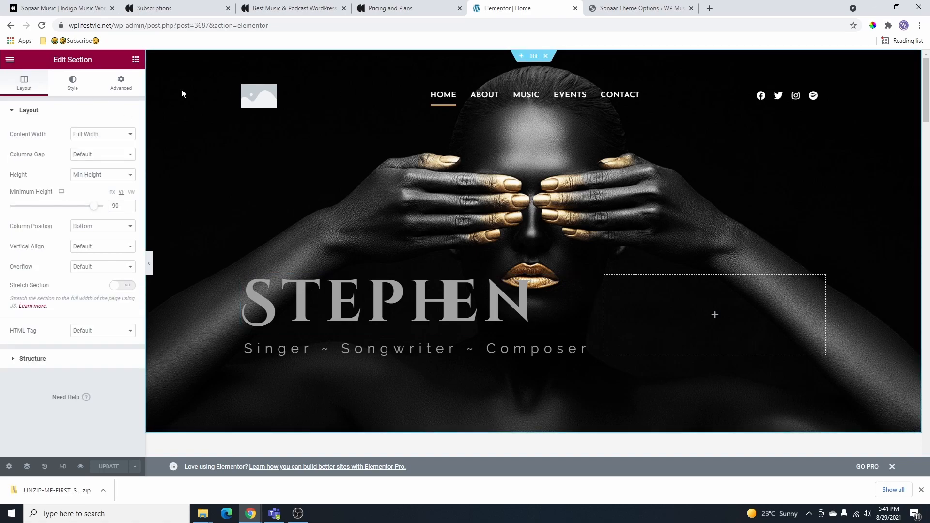
- Replace the hero section's background image with the newly uploaded hero-artist.jpg portrait
left_click(72, 82)
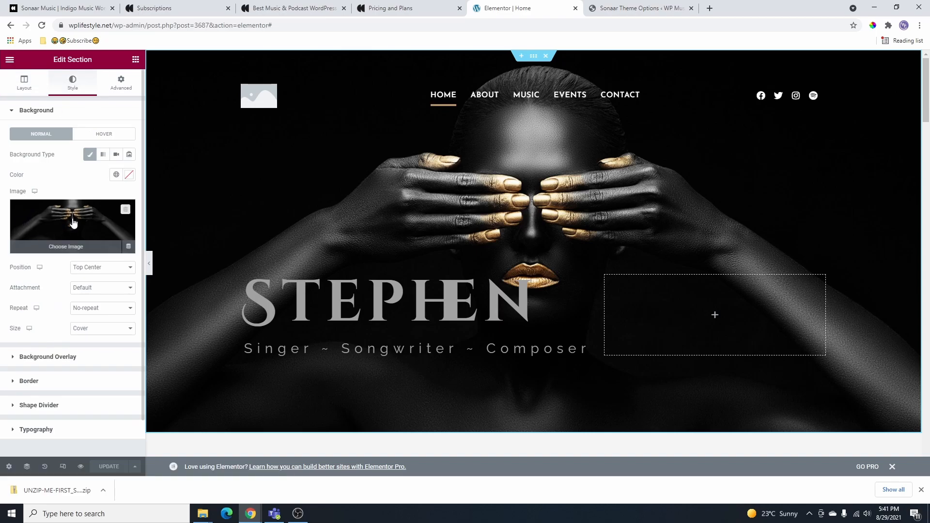
left_click(126, 209)
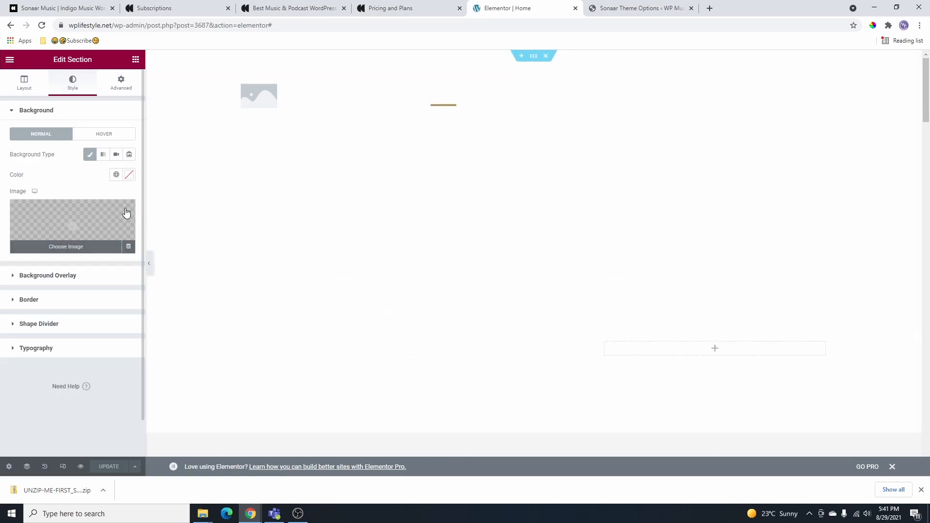
left_click(110, 229)
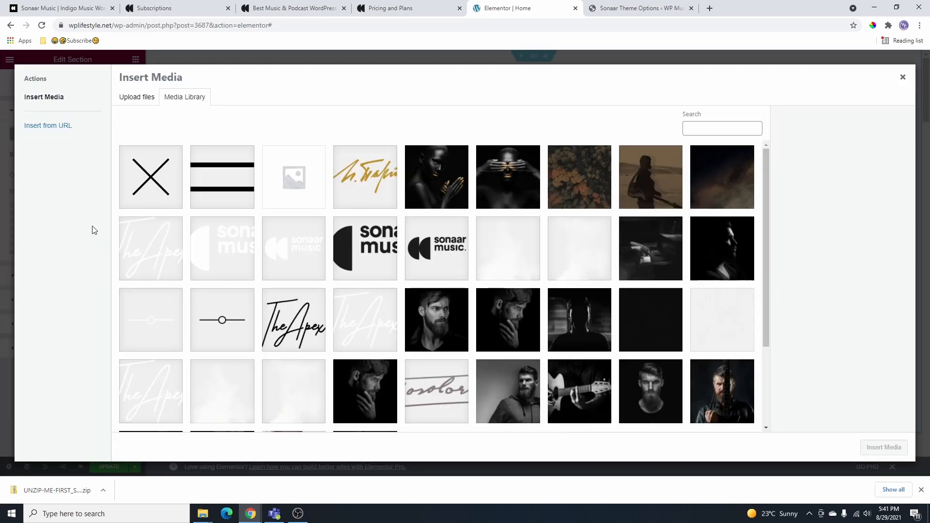
scroll(473, 214, "down", 1)
scroll(543, 248, "up", 1)
scroll(548, 202, "down", 1)
scroll(579, 254, "up", 1)
left_click(135, 99)
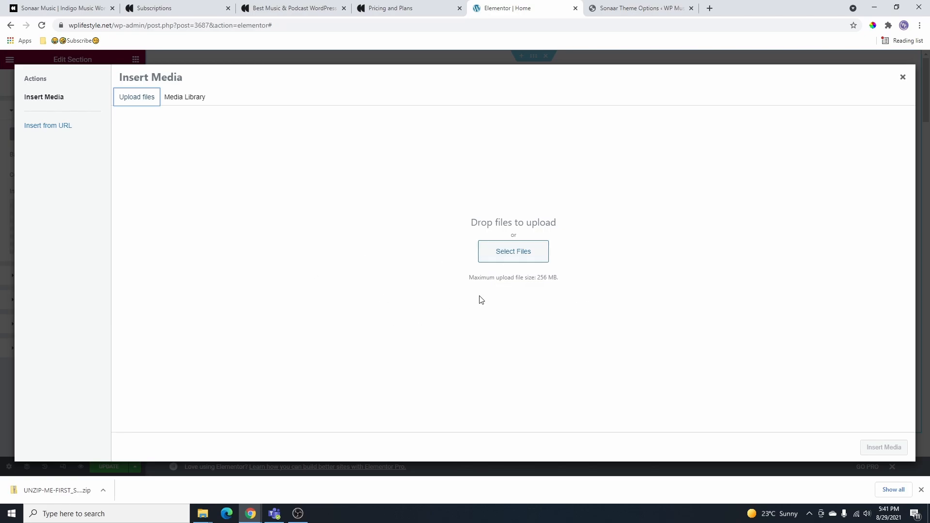
left_click_drag(0, 329, 473, 277)
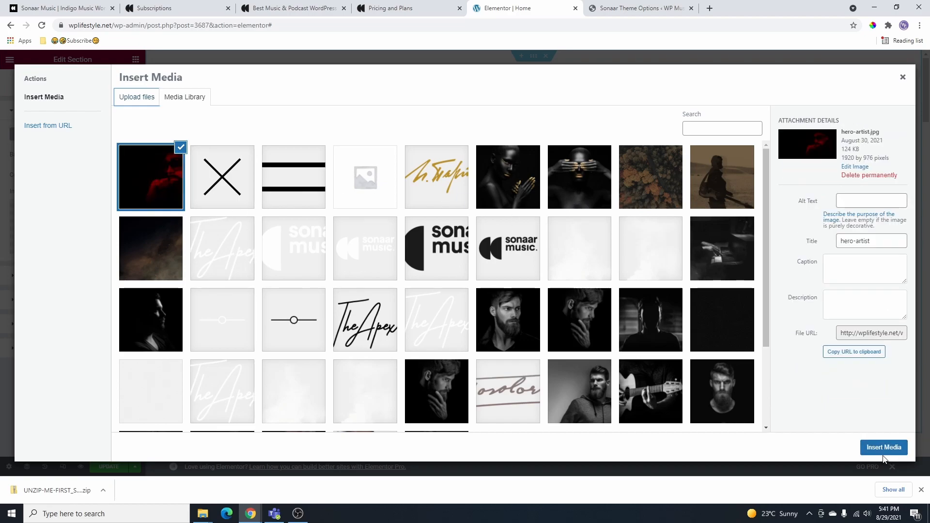
left_click(883, 450)
key("ctrl+p")
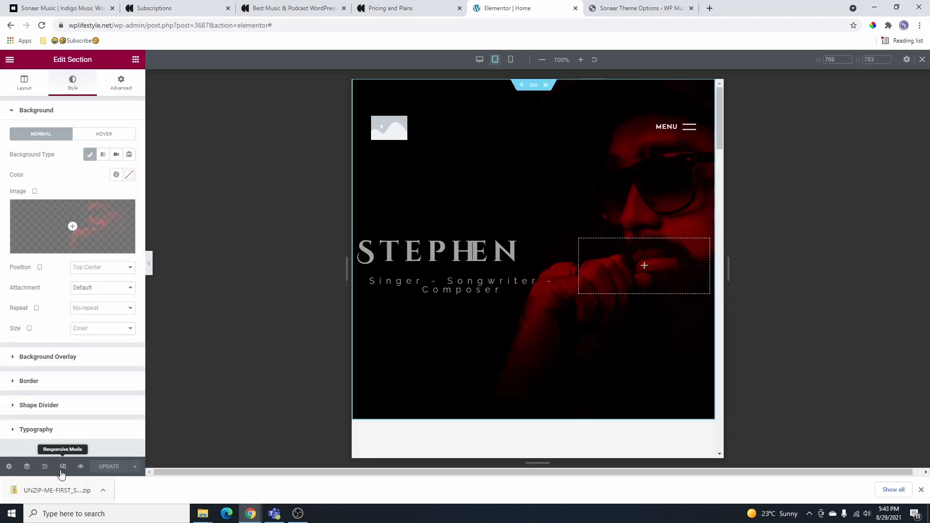
- Check tablet and mobile layouts, lower the hero's mobile minimum height to about 50, then return to desktop
left_click(62, 471)
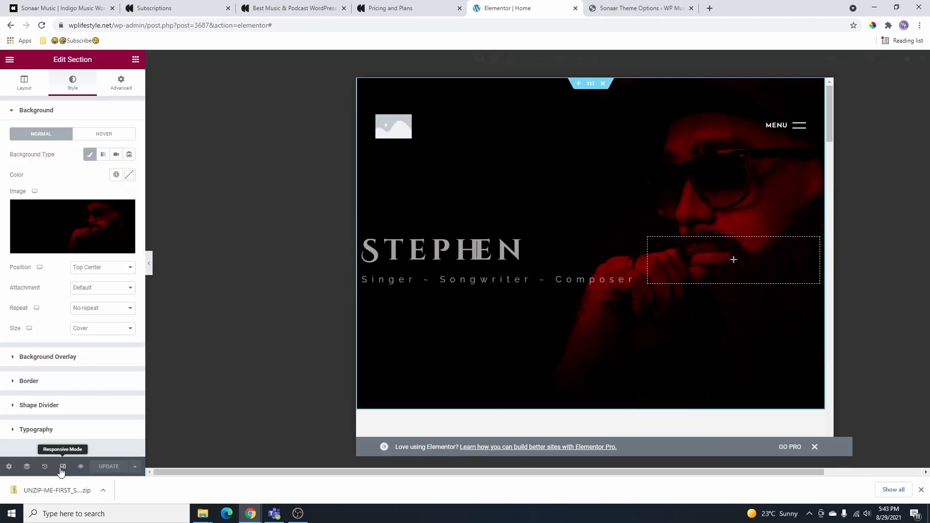
left_click(63, 468)
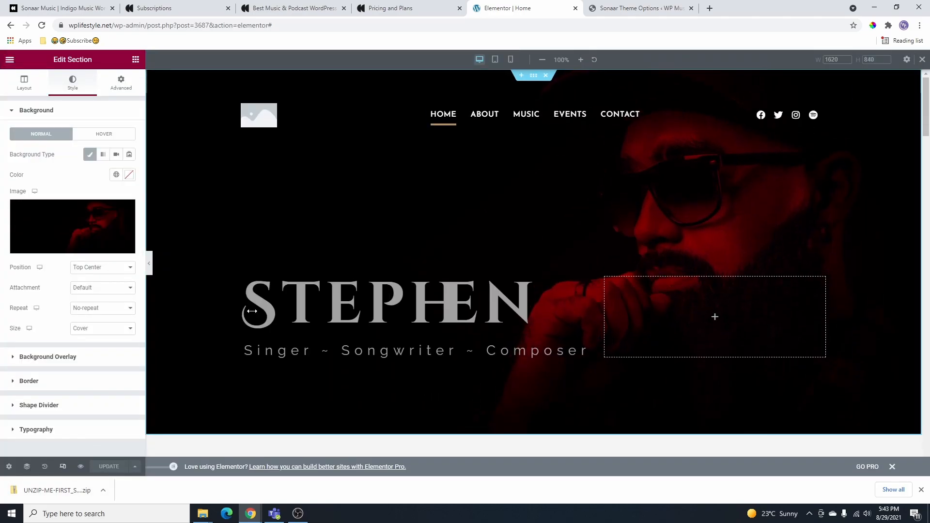
left_click(494, 59)
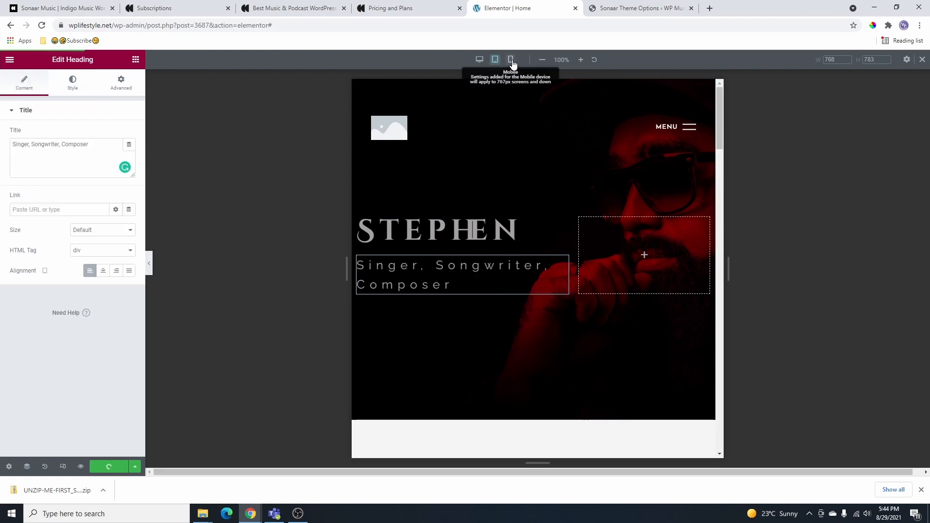
left_click(512, 61)
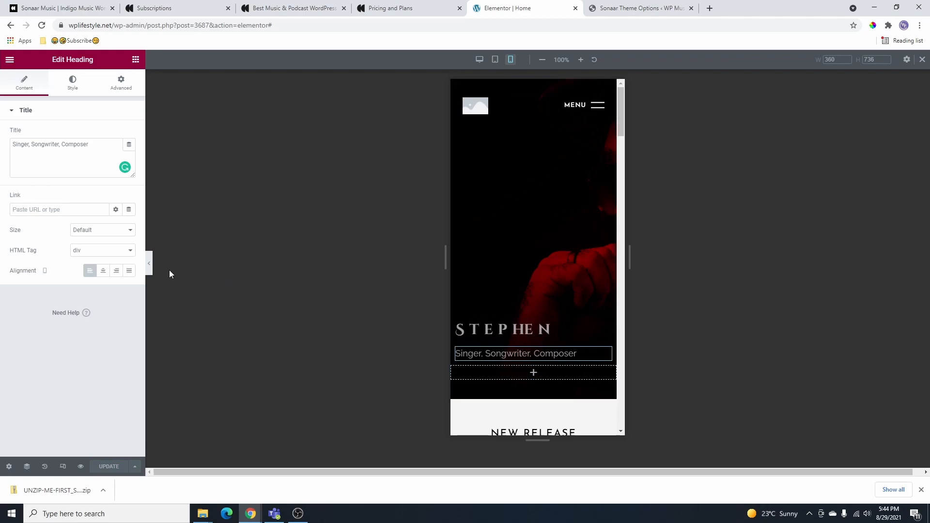
left_click(150, 265)
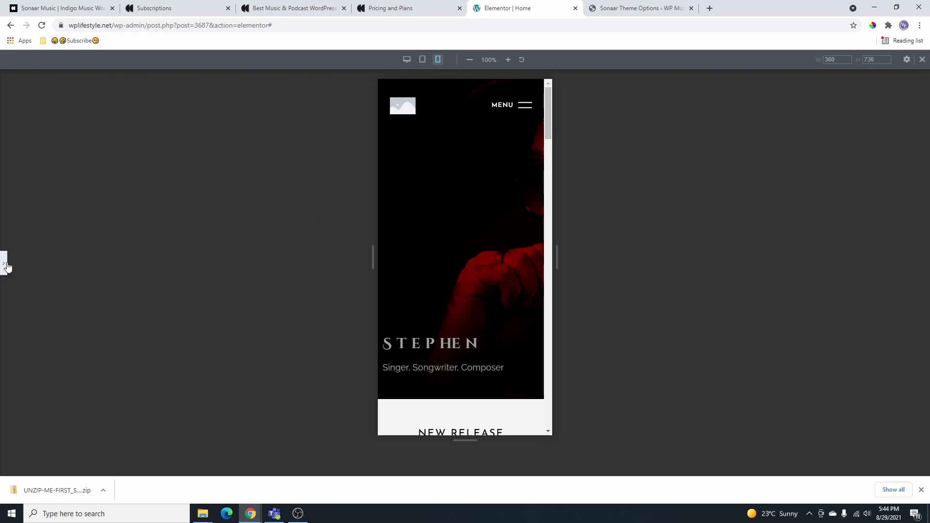
left_click(4, 264)
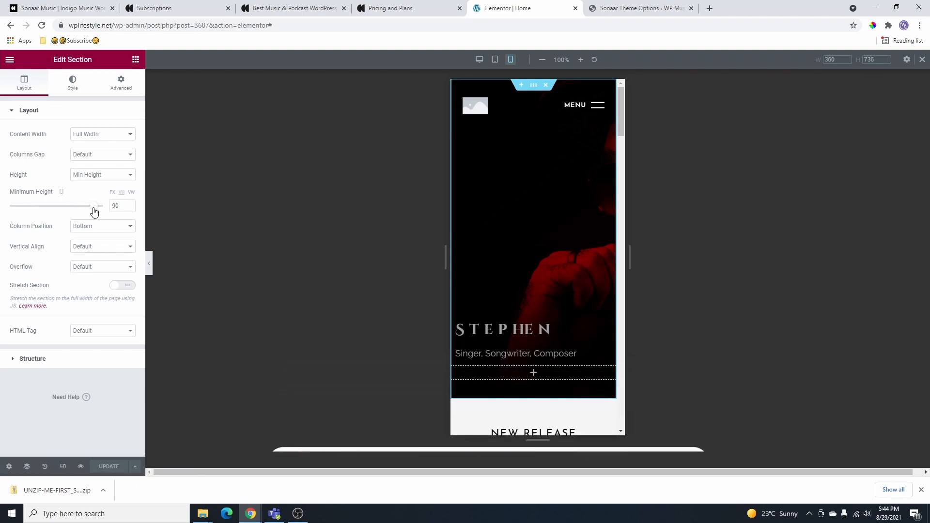
mouse_move(62, 190)
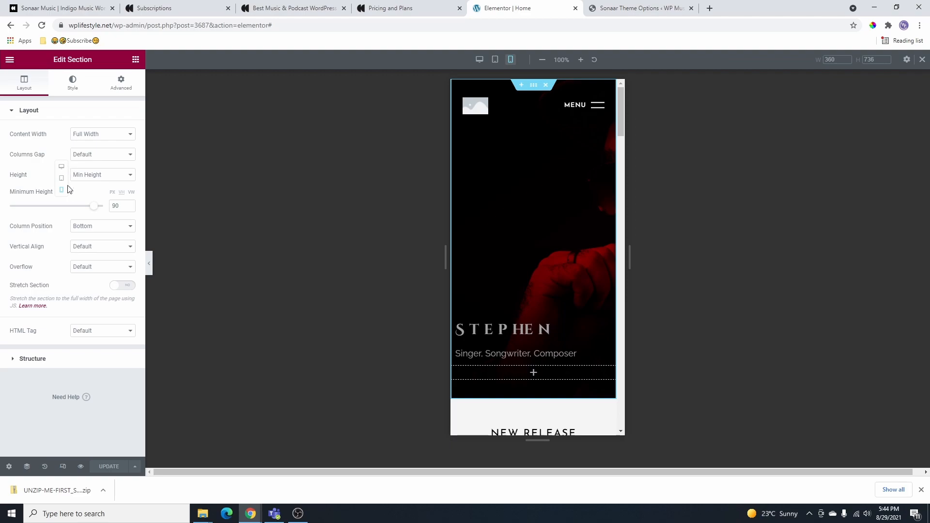
left_click_drag(94, 212, 56, 212)
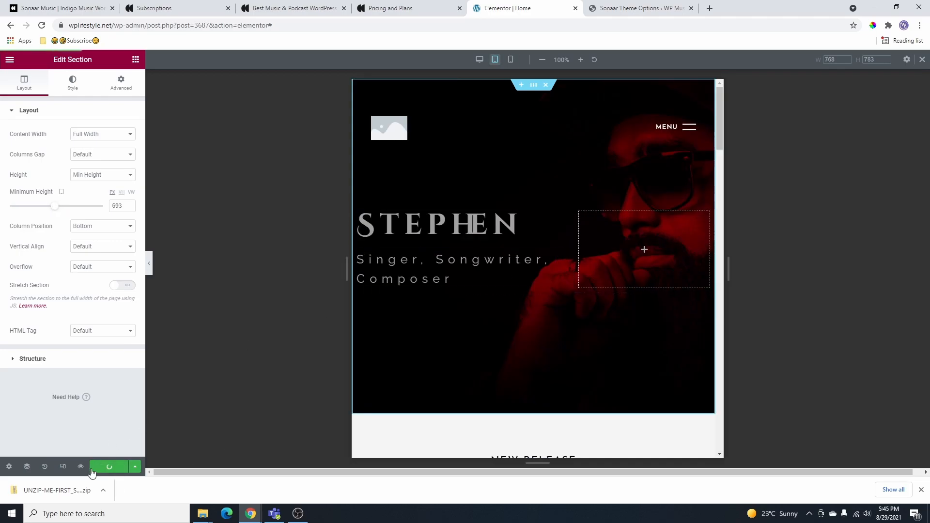
left_click(63, 466)
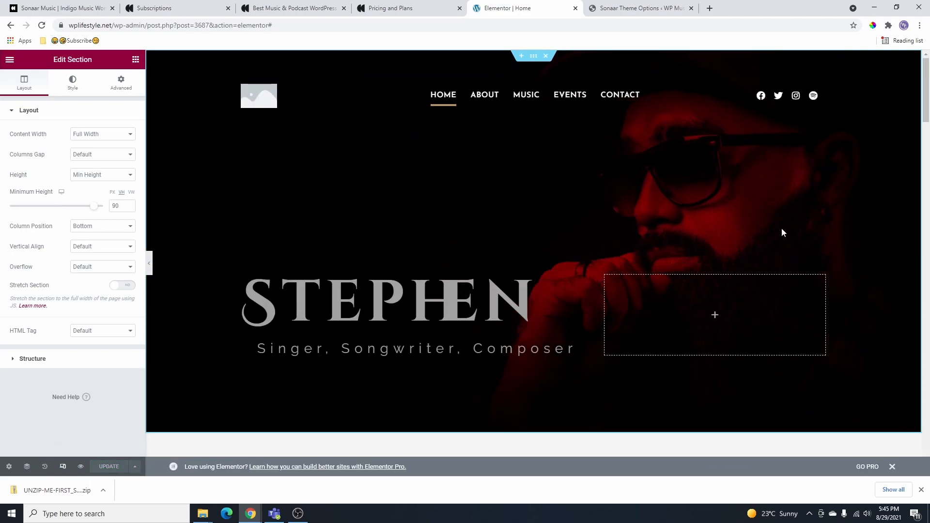
- Delete the NEW RELEASE section from the Home page
scroll(711, 248, "down", 4)
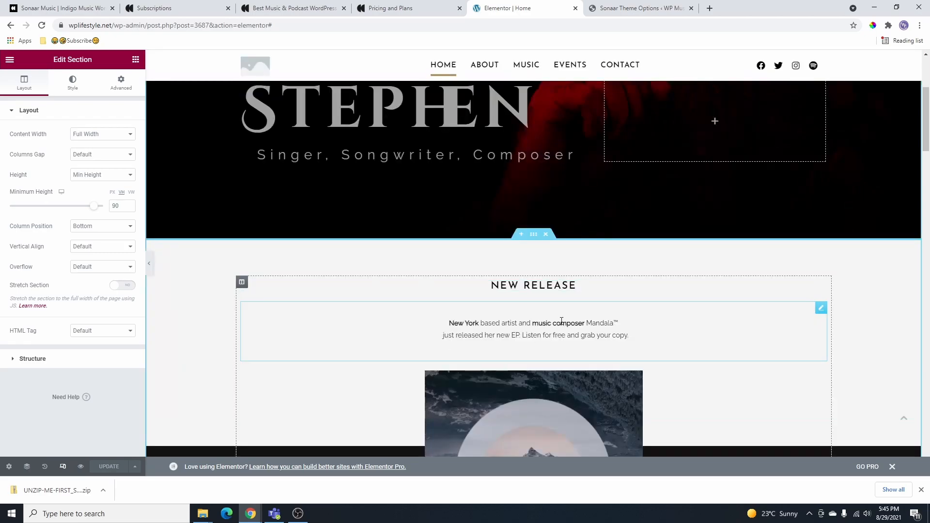
scroll(536, 333, "up", 2)
scroll(557, 300, "down", 4)
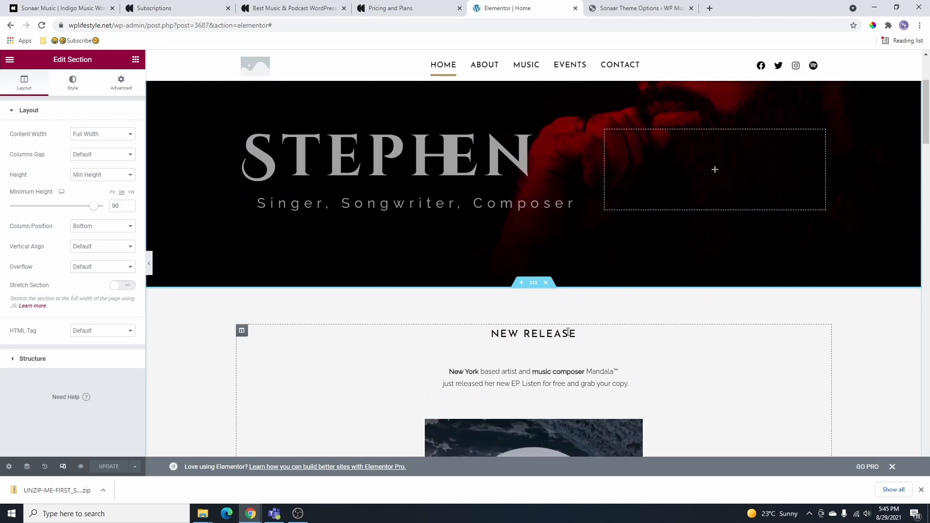
scroll(544, 287, "down", 6)
scroll(581, 223, "up", 3)
scroll(580, 223, "up", 4)
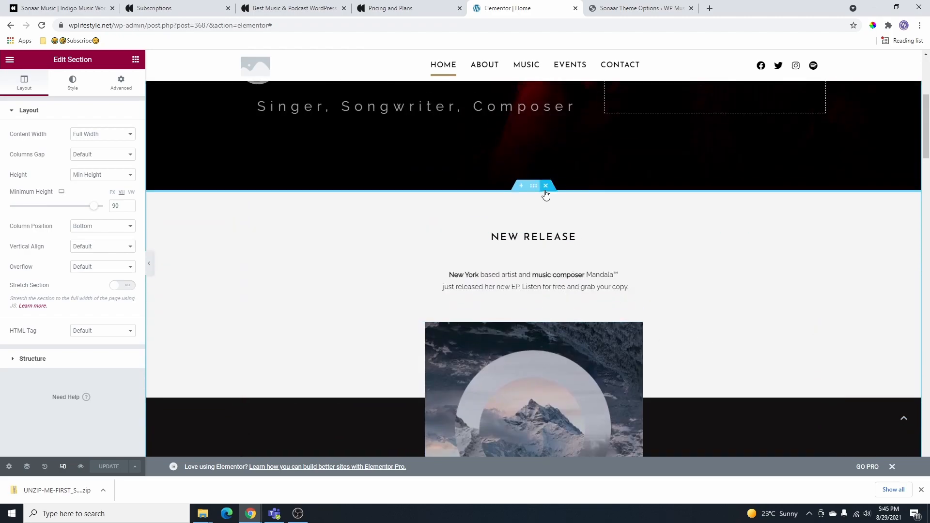
left_click(546, 187)
- Delete the text block beneath the LISTEN heading
scroll(529, 381, "down", 2)
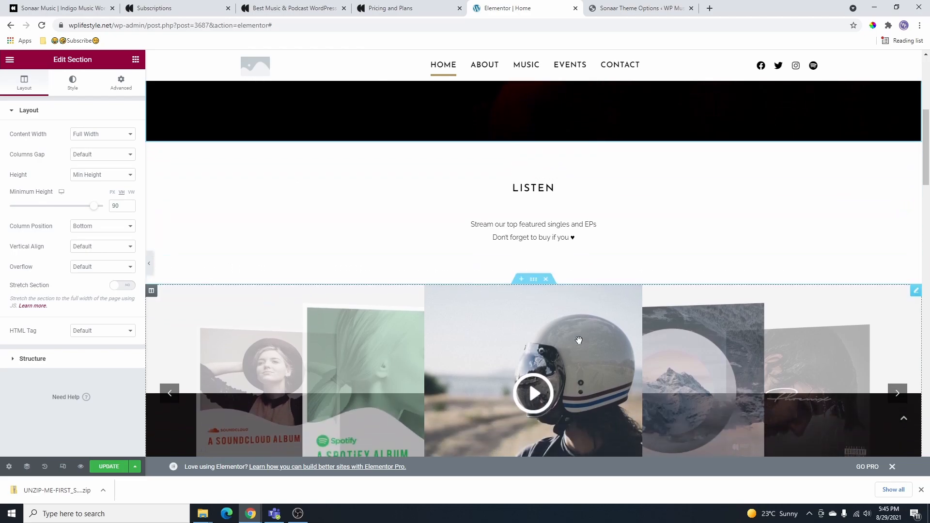
scroll(580, 335, "up", 1)
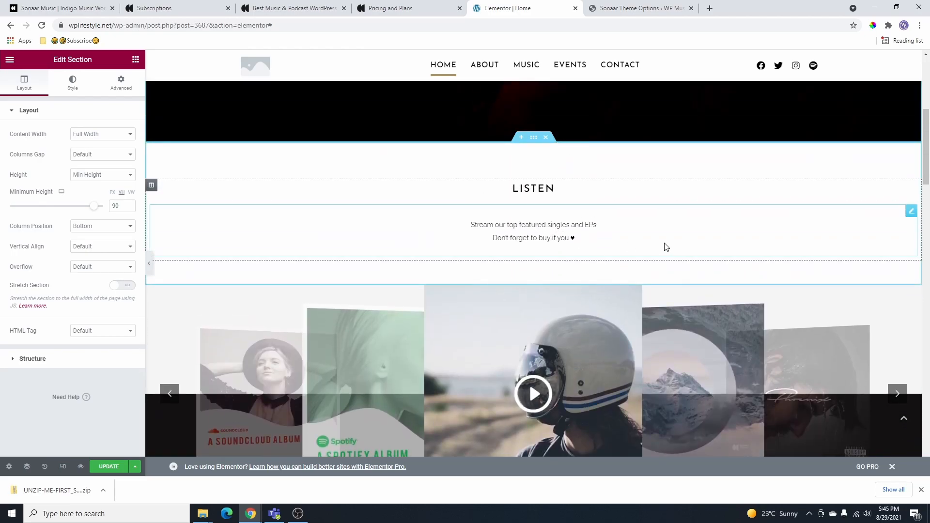
left_click(911, 212)
right_click(910, 212)
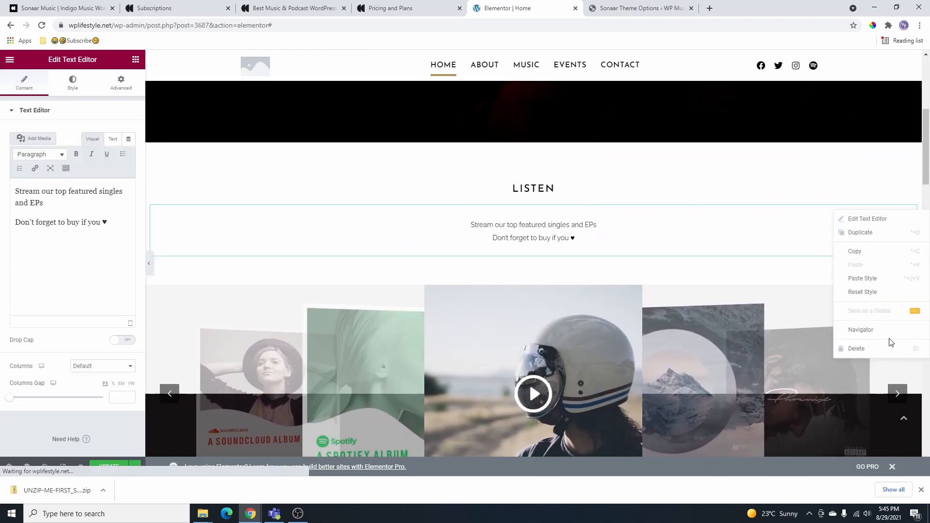
left_click(858, 349)
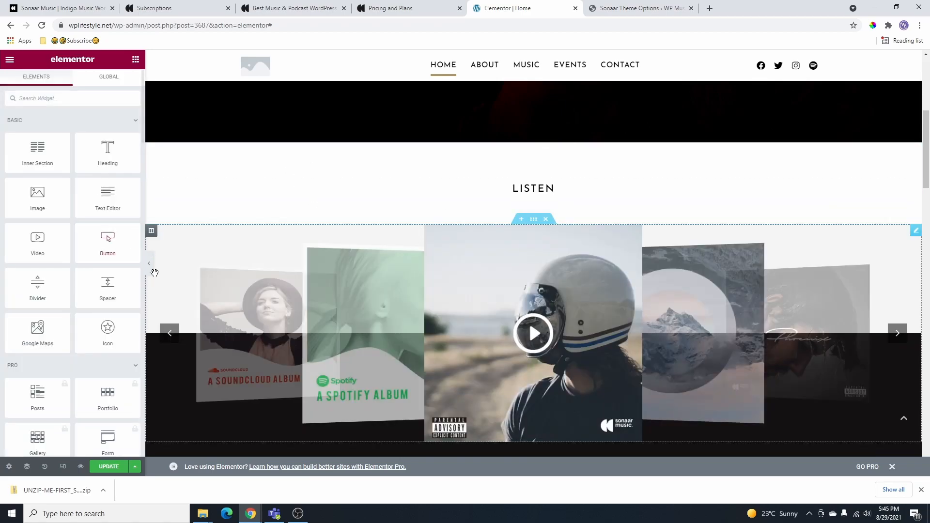
- Preview full-width and advance the album carousel three times to the Somera album
left_click(150, 271)
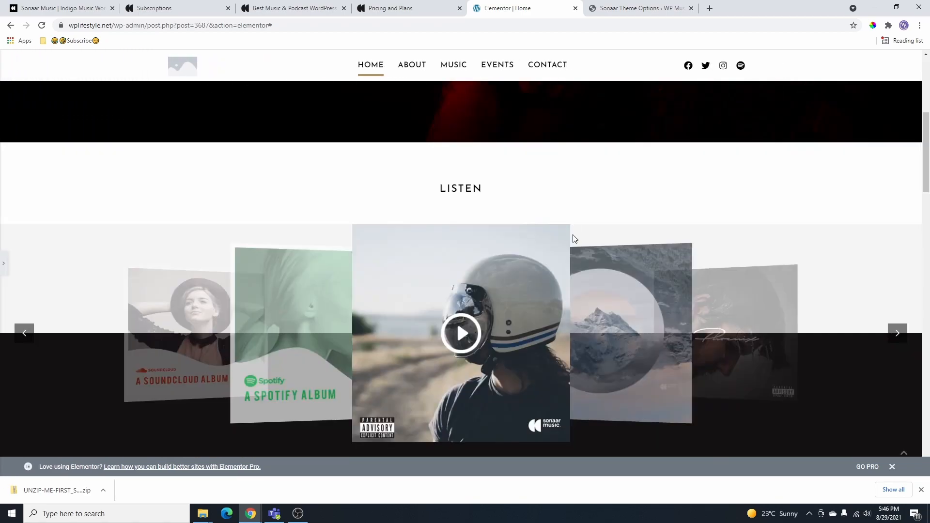
scroll(573, 239, "down", 2)
left_click(898, 237)
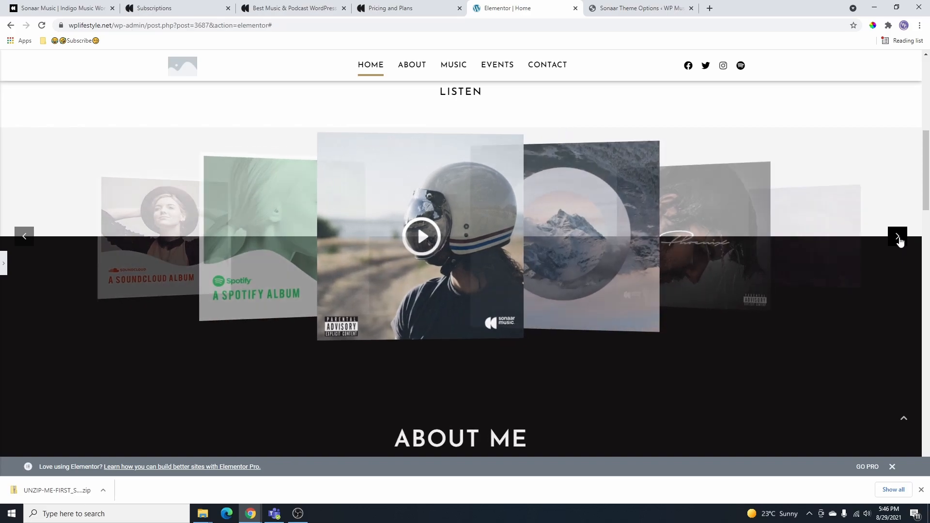
left_click(898, 237)
left_click(898, 237)
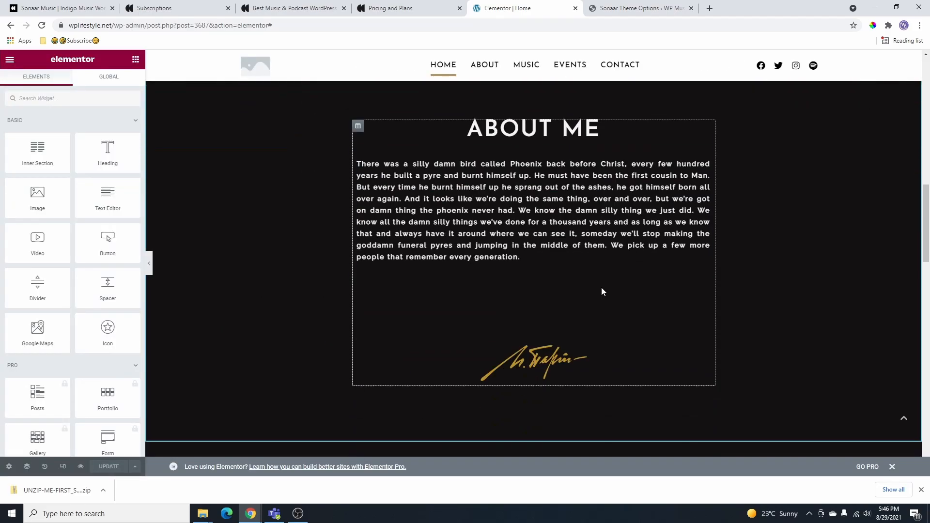
scroll(551, 208, "down", 1)
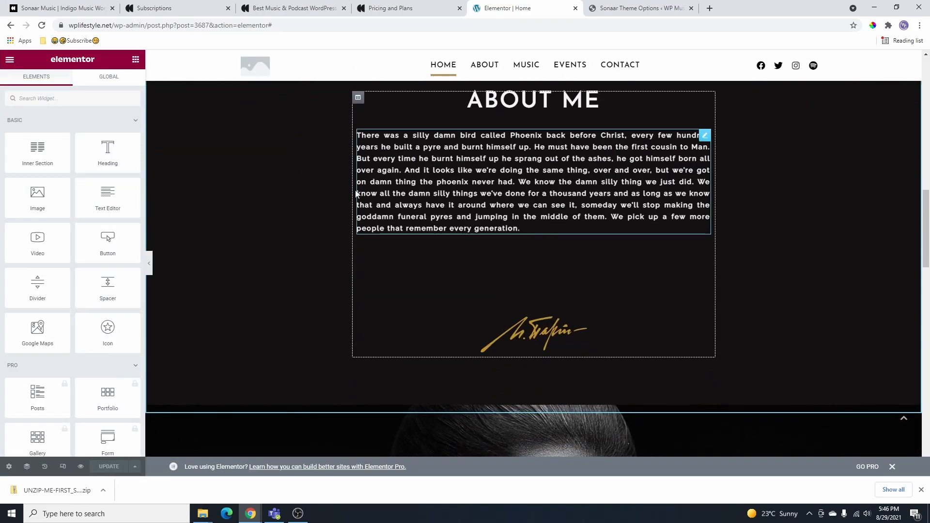
scroll(550, 208, "down", 14)
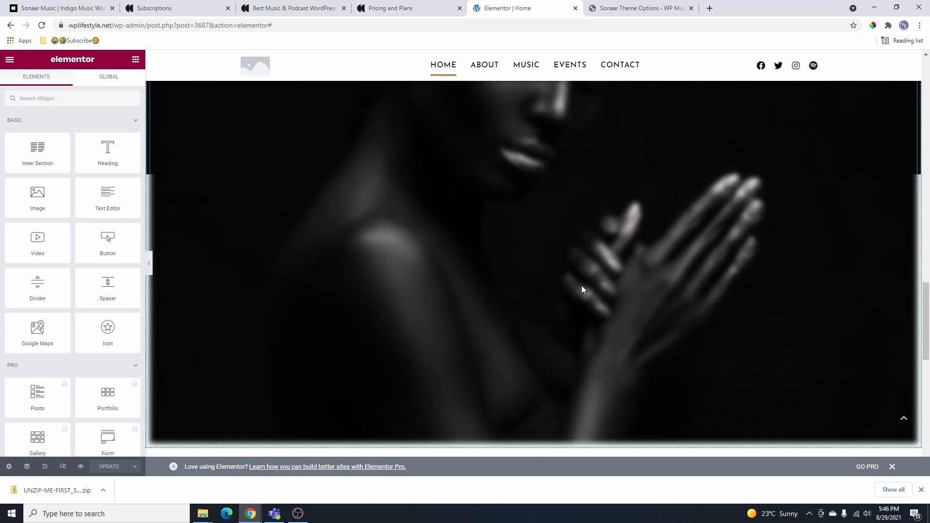
scroll(618, 314, "up", 6)
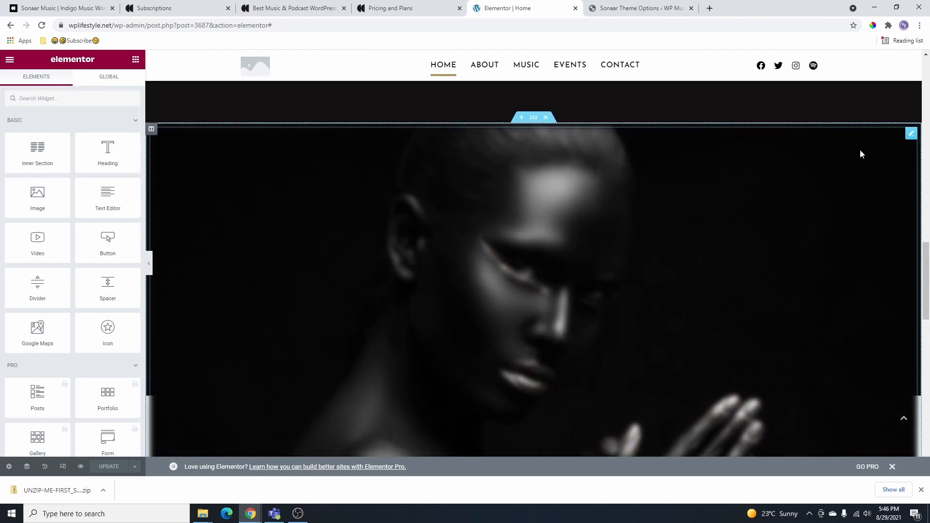
- Swap the dark portrait image below About Me for the red-lit hero-artist.jpg photo
right_click(912, 141)
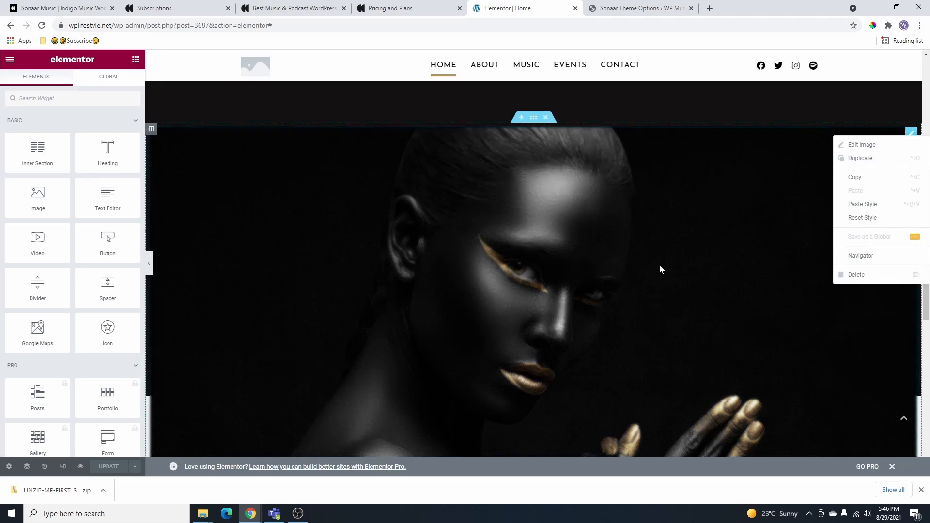
left_click(659, 266)
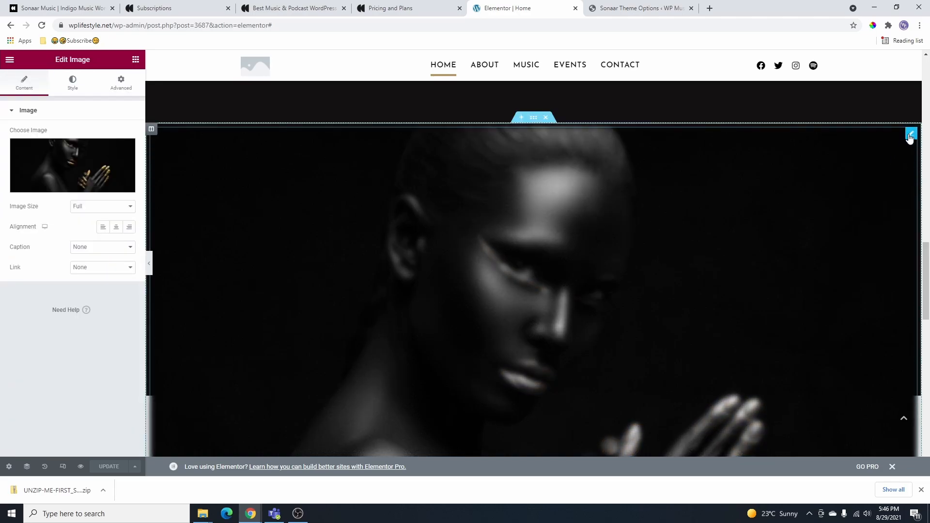
left_click(126, 150)
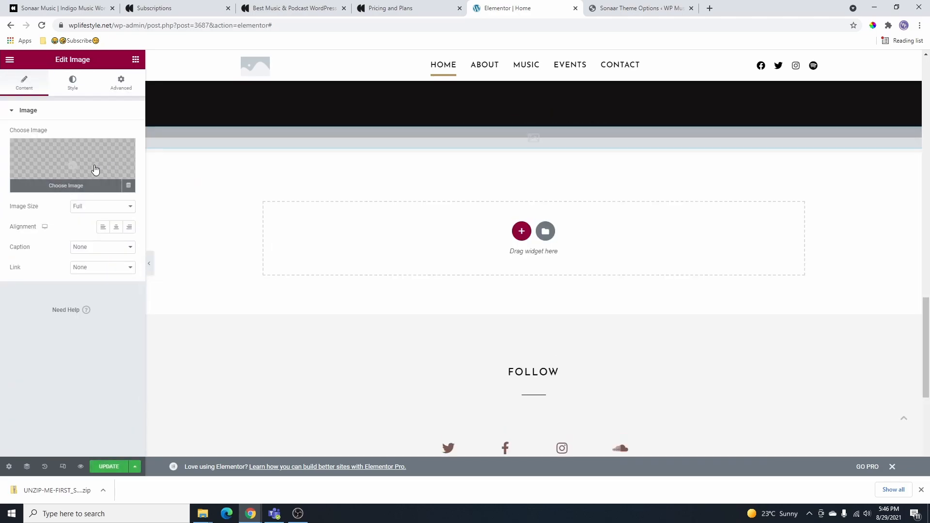
left_click(94, 166)
left_click(154, 176)
left_click(887, 447)
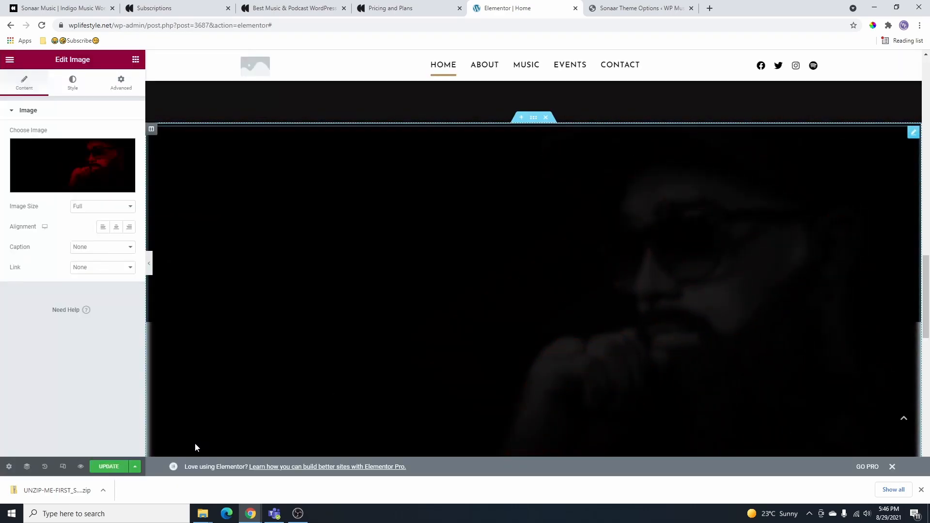
- Save the page changes and scroll through the updated page
left_click(109, 466)
scroll(559, 265, "up", 4)
scroll(563, 289, "down", 15)
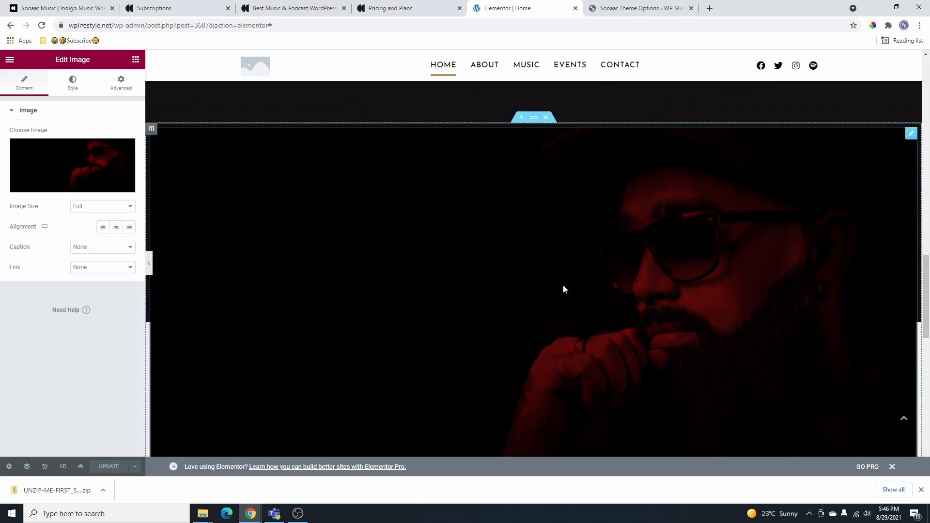
scroll(565, 297, "down", 2)
scroll(567, 293, "up", 3)
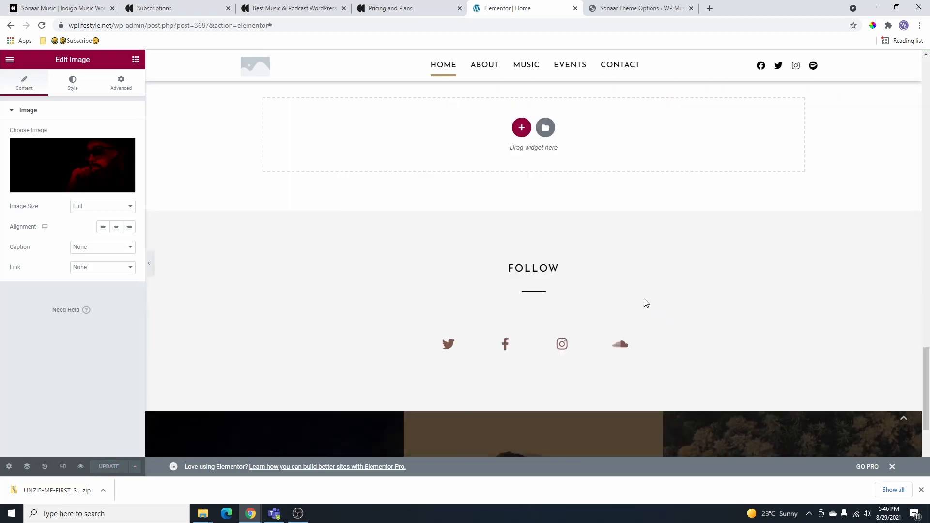
scroll(579, 259, "up", 5)
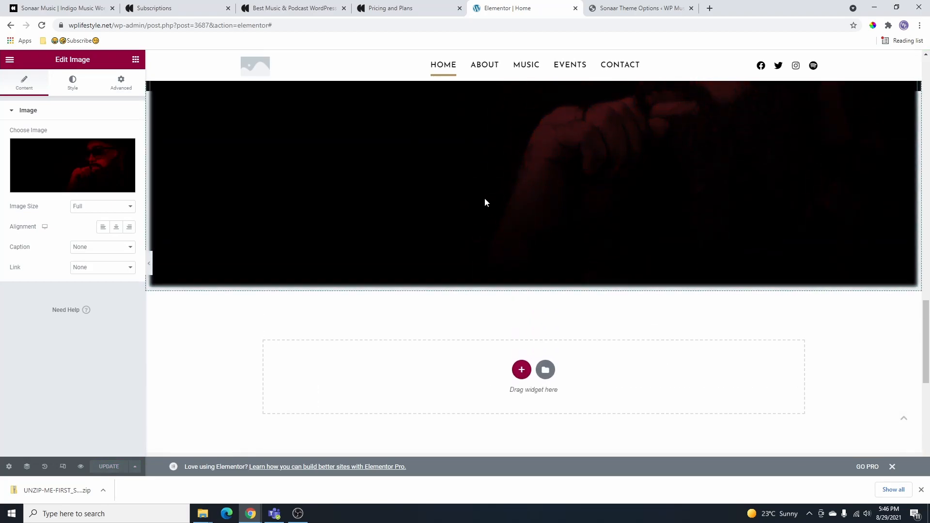
scroll(569, 218, "down", 3)
- Add an empty single-column section below the red portrait and scroll the widgets toward Sonaar Blocks
left_click(521, 226)
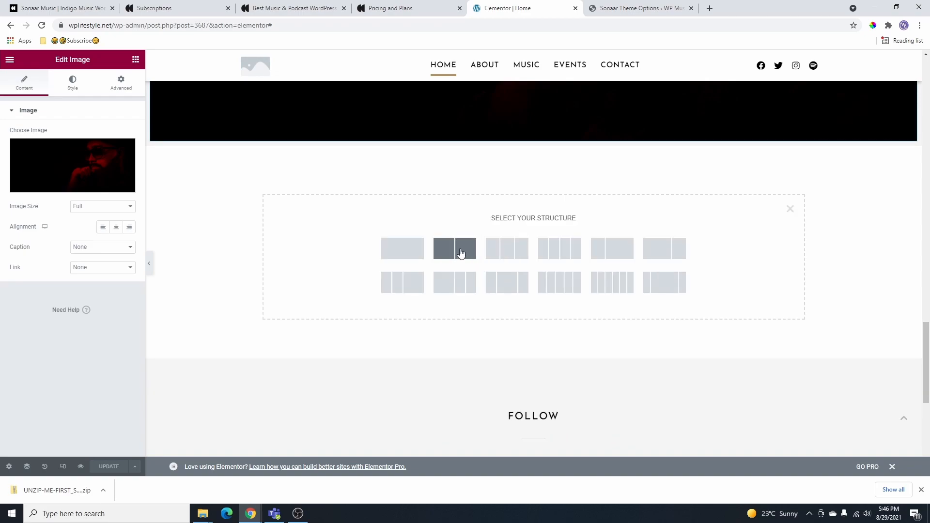
left_click(415, 253)
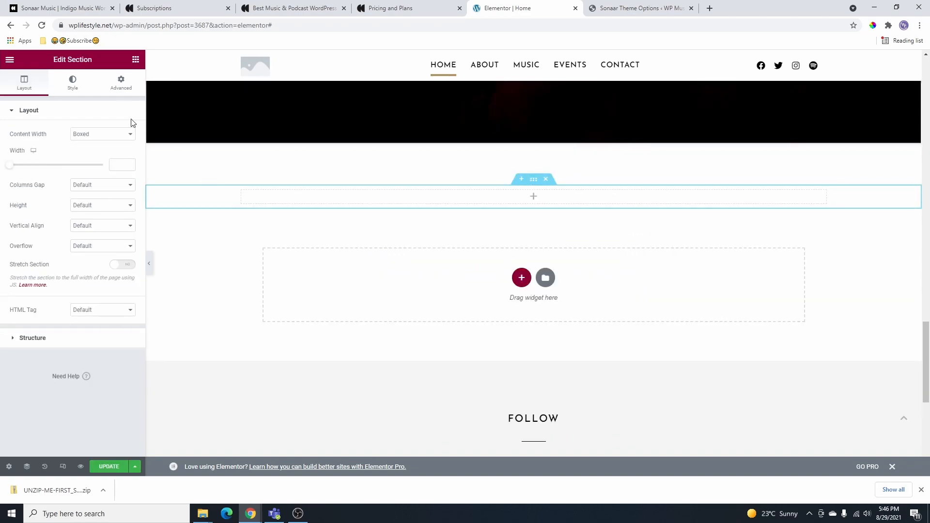
left_click(136, 59)
scroll(92, 184, "down", 3)
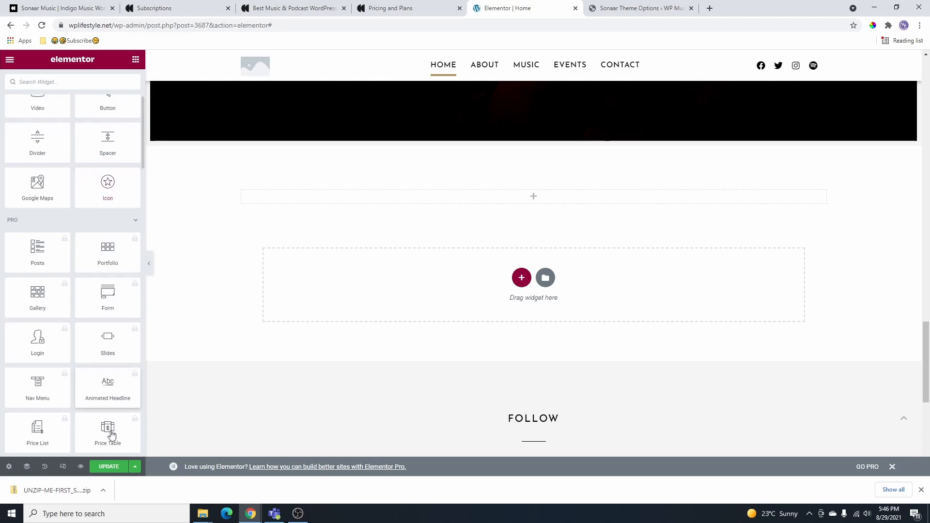
scroll(106, 330, "down", 12)
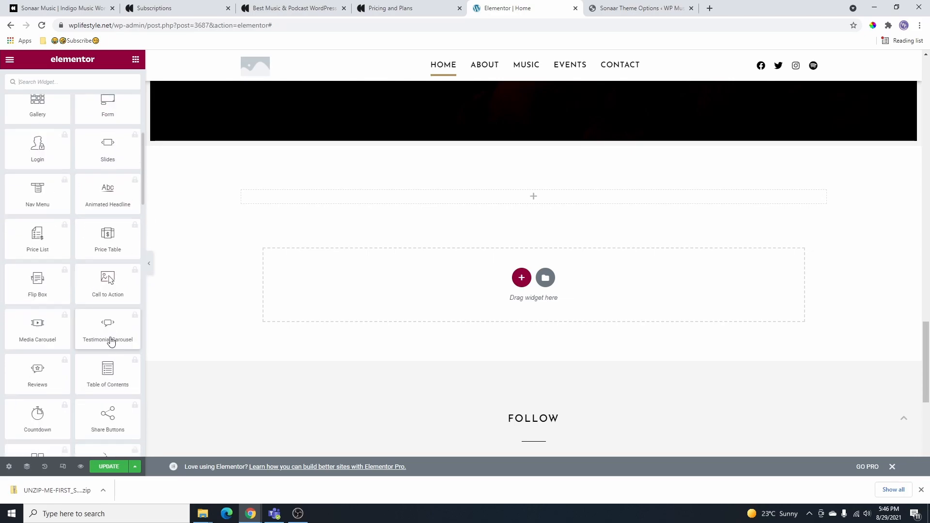
scroll(113, 300, "down", 3)
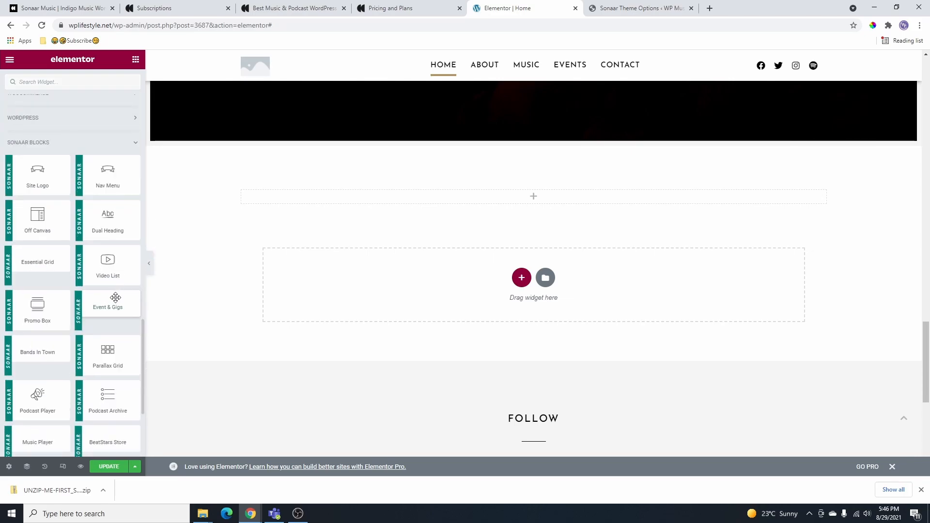
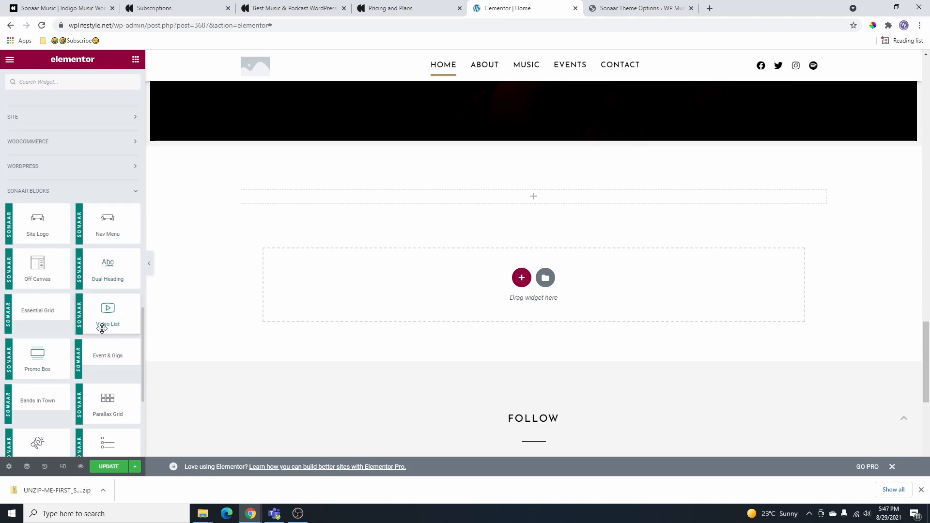
- Try a Podcast Player in the empty section, look at its episode choices, then delete it
scroll(105, 326, "down", 2)
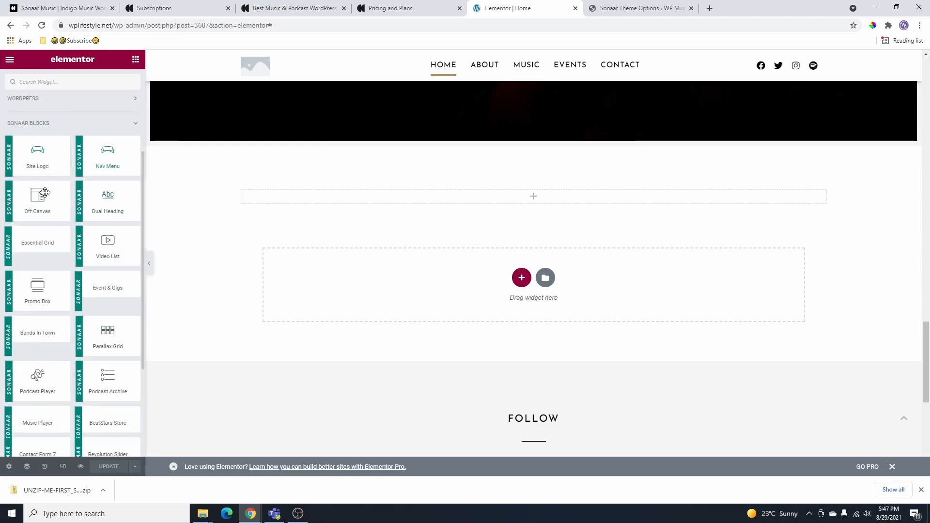
scroll(82, 296, "down", 1)
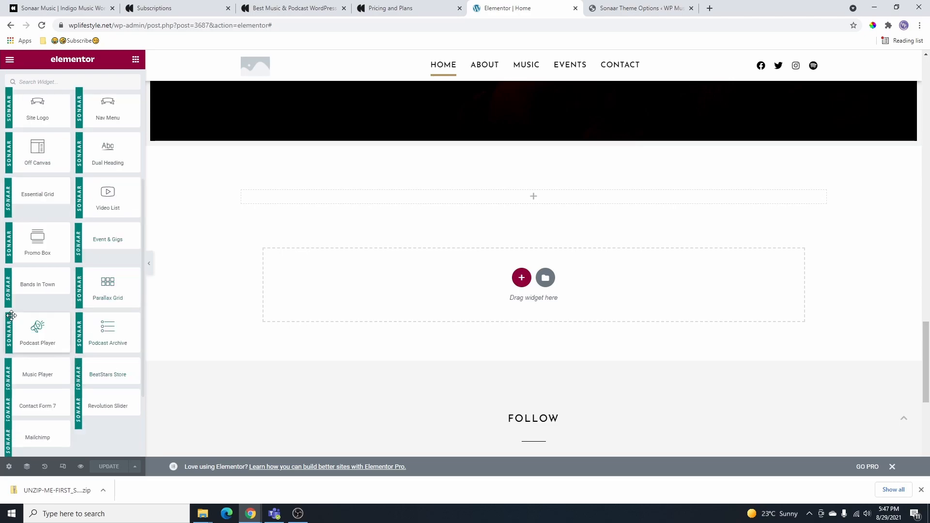
left_click_drag(34, 329, 592, 261)
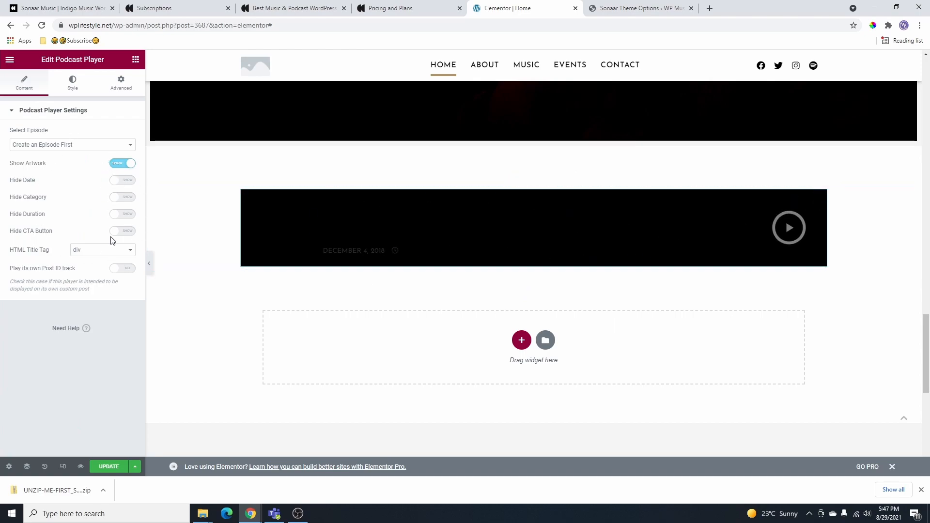
left_click(108, 146)
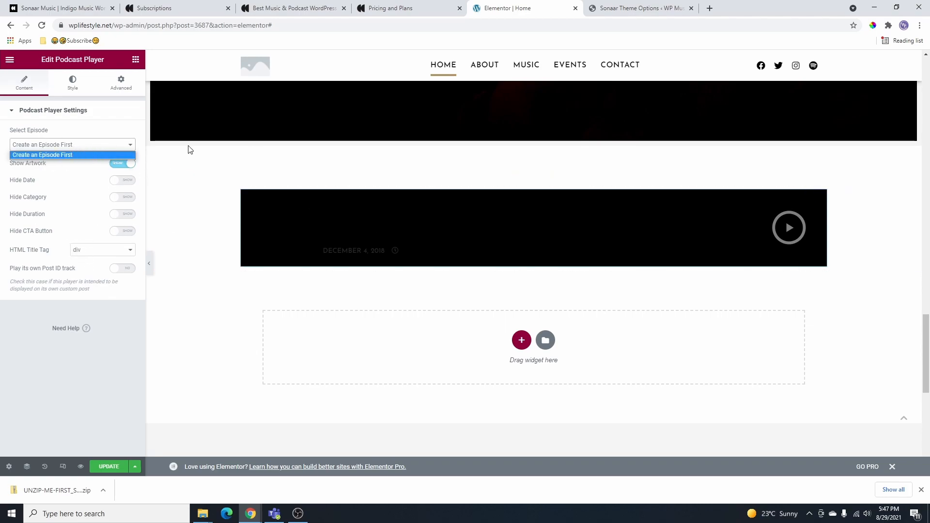
left_click(819, 194)
right_click(823, 193)
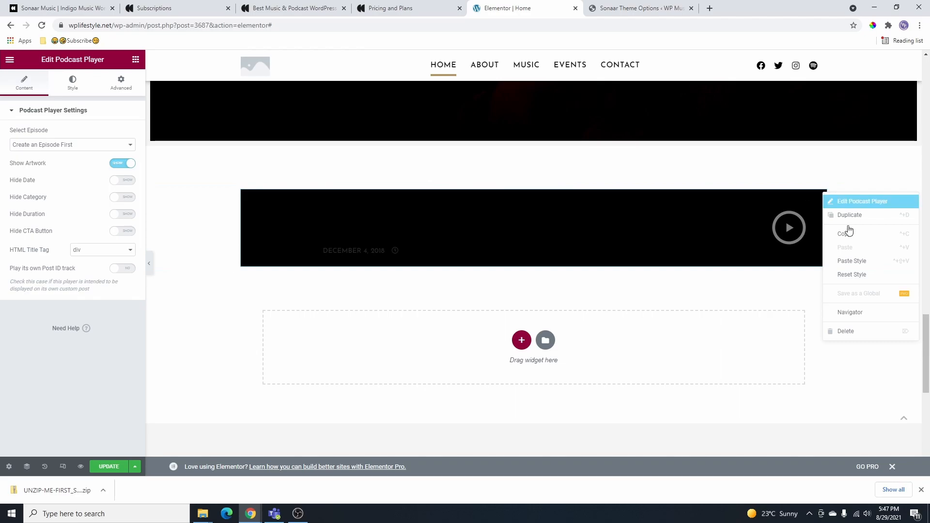
left_click(857, 334)
- Save the home page changes and scroll back up through the layout
scroll(82, 336, "down", 3)
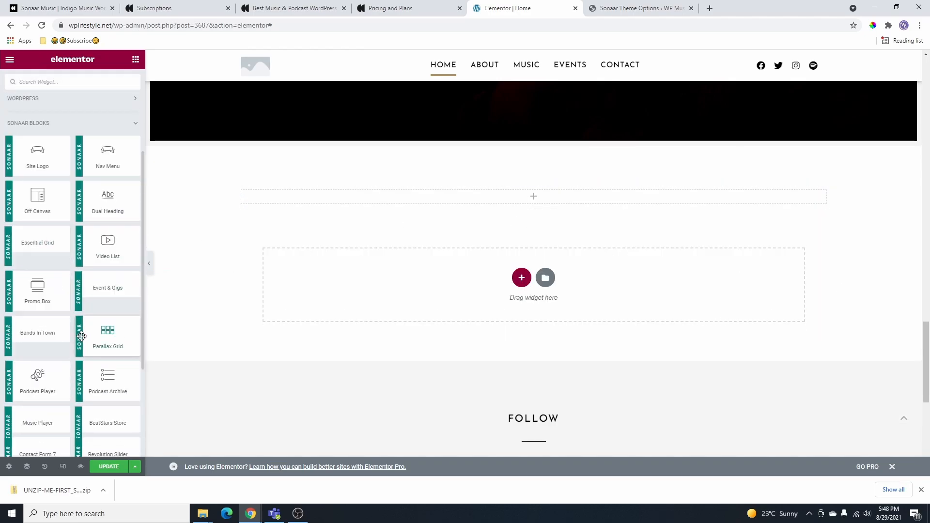
scroll(103, 316, "down", 2)
scroll(48, 268, "up", 2)
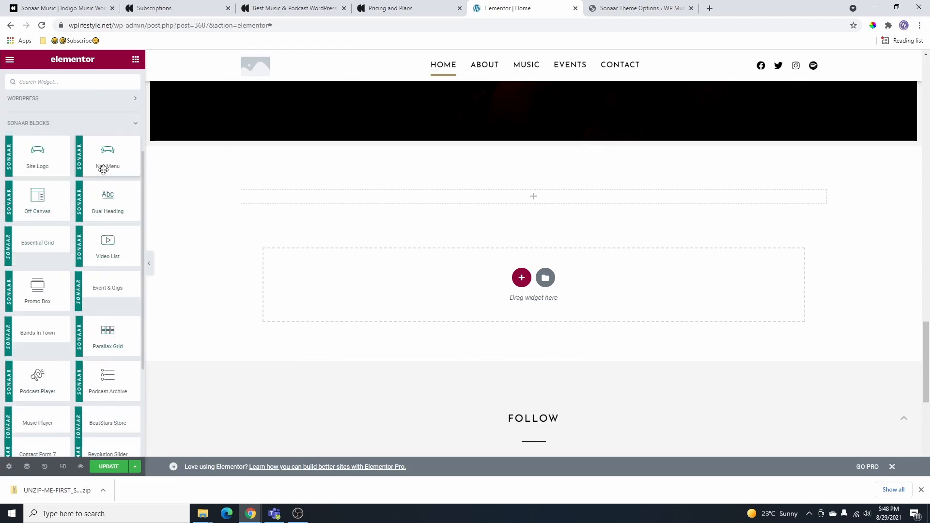
left_click(124, 467)
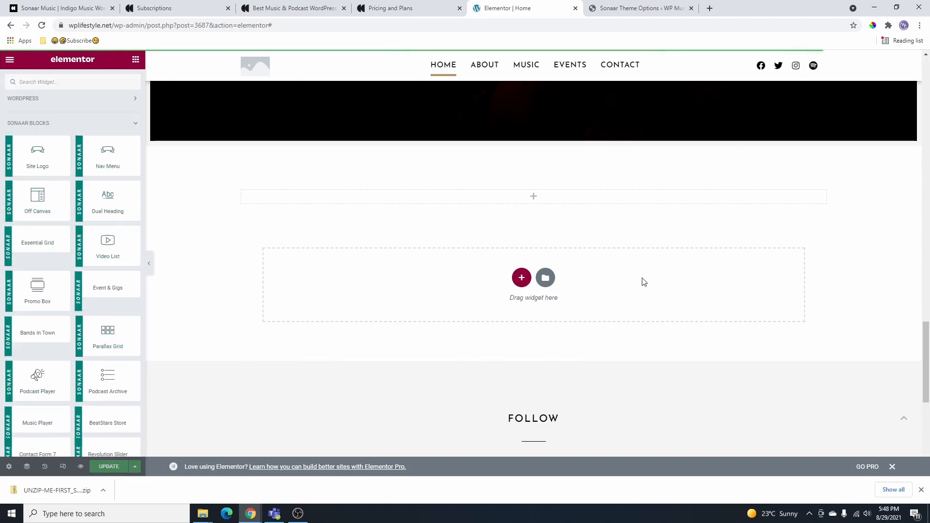
scroll(642, 281, "up", 4)
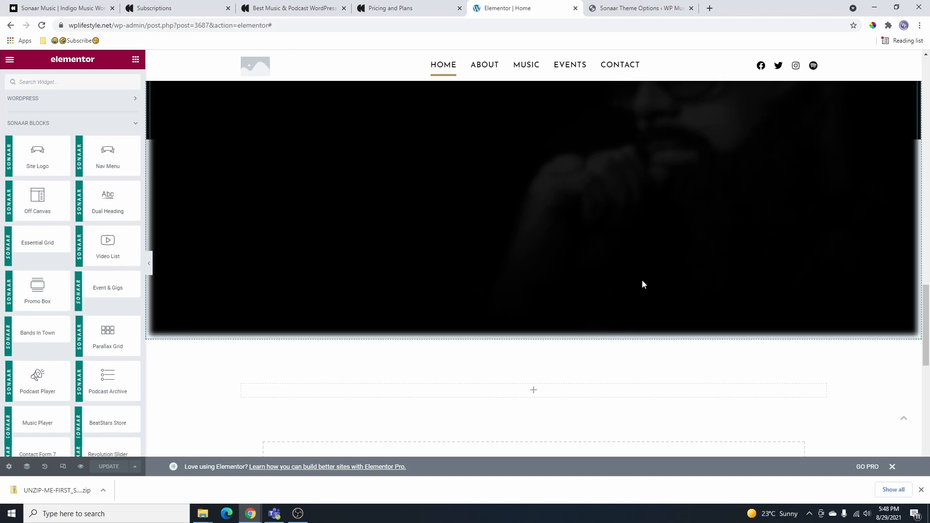
scroll(642, 280, "up", 10)
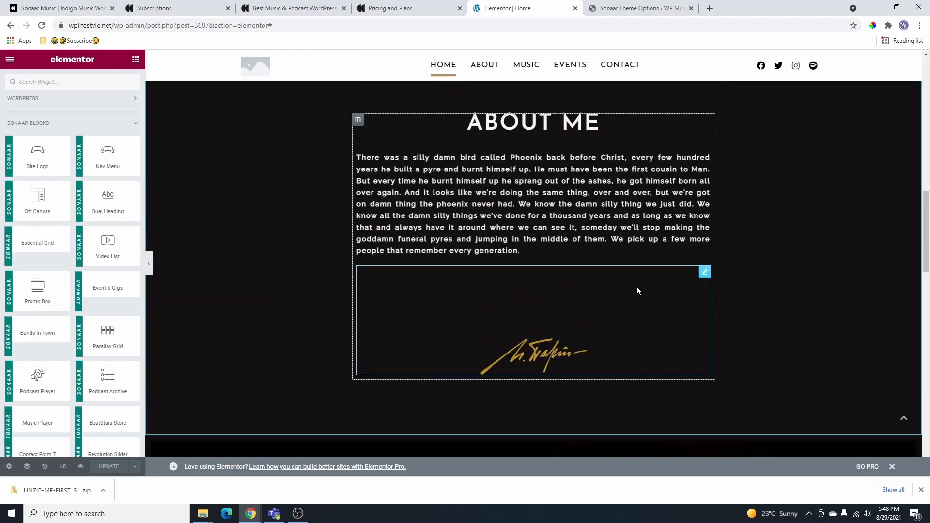
scroll(637, 282, "up", 4)
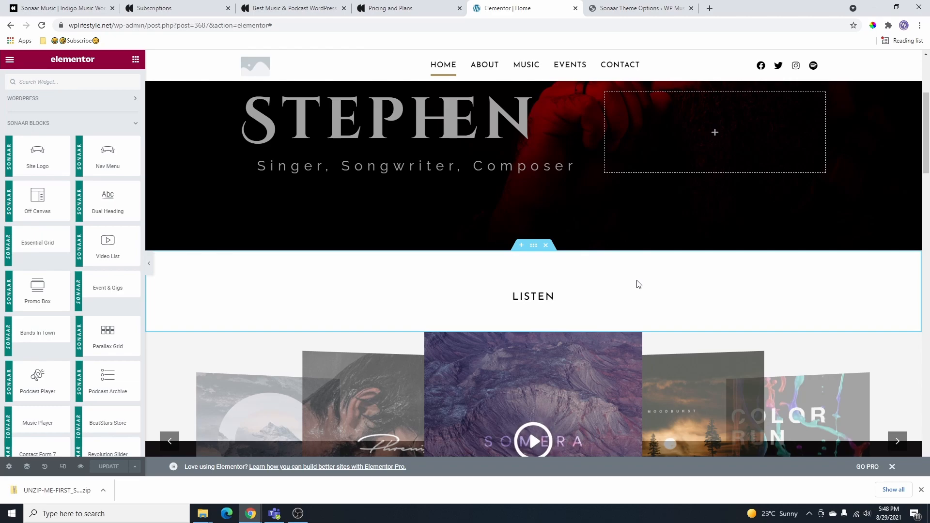
scroll(638, 285, "up", 4)
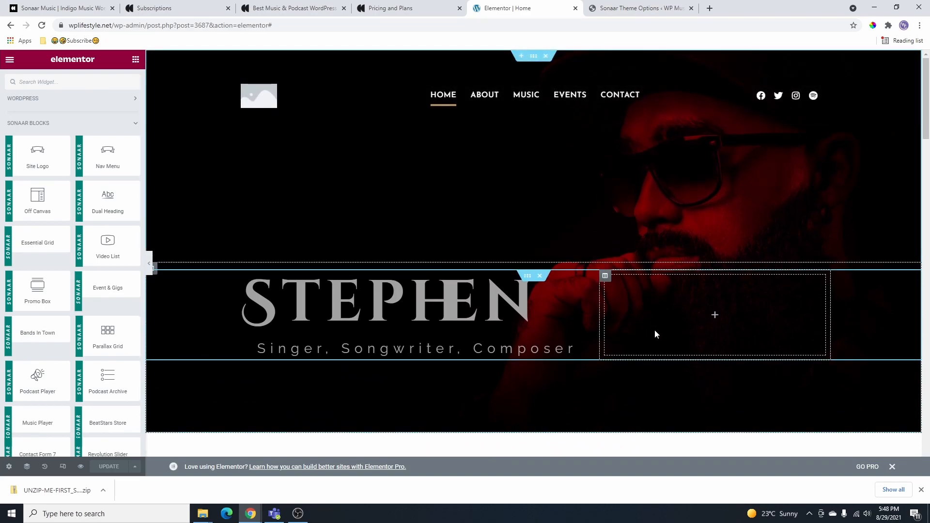
- Inspect a page section's layout settings, then bring up the Elementor main menu
left_click(653, 330)
scroll(330, 262, "down", 8)
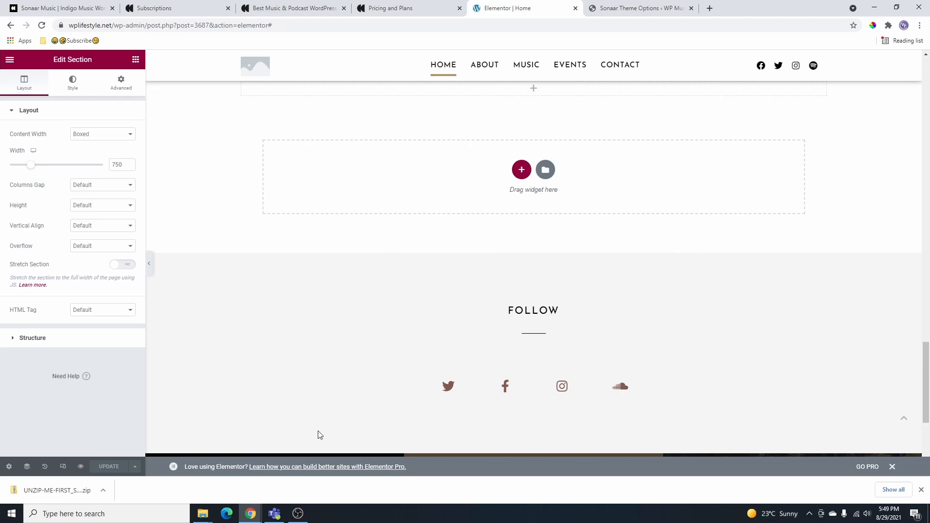
scroll(691, 438, "down", 5)
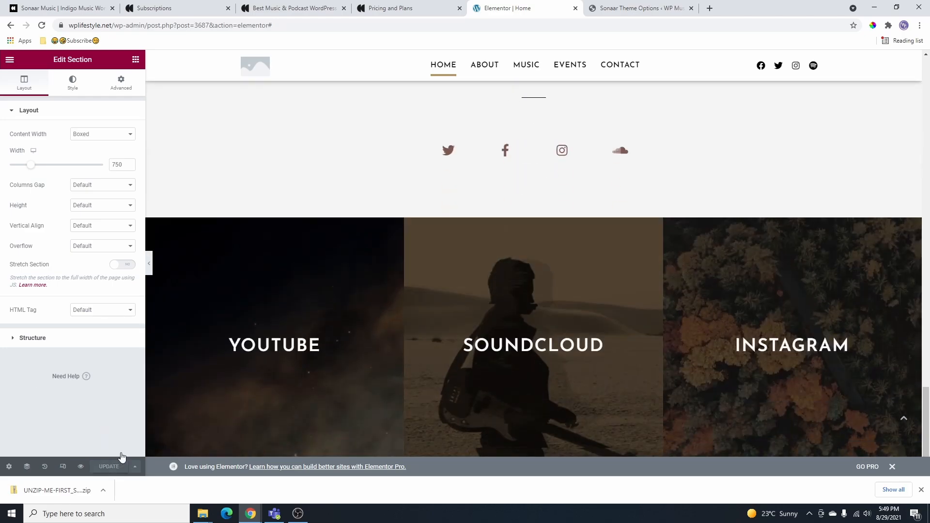
scroll(228, 243, "up", 12)
left_click(11, 60)
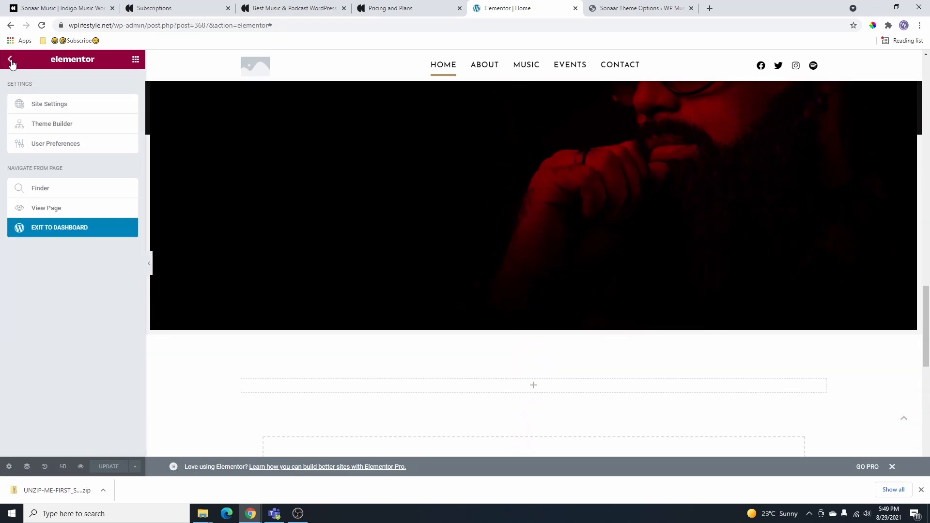
- View the live home page and scroll through it
left_click(60, 210)
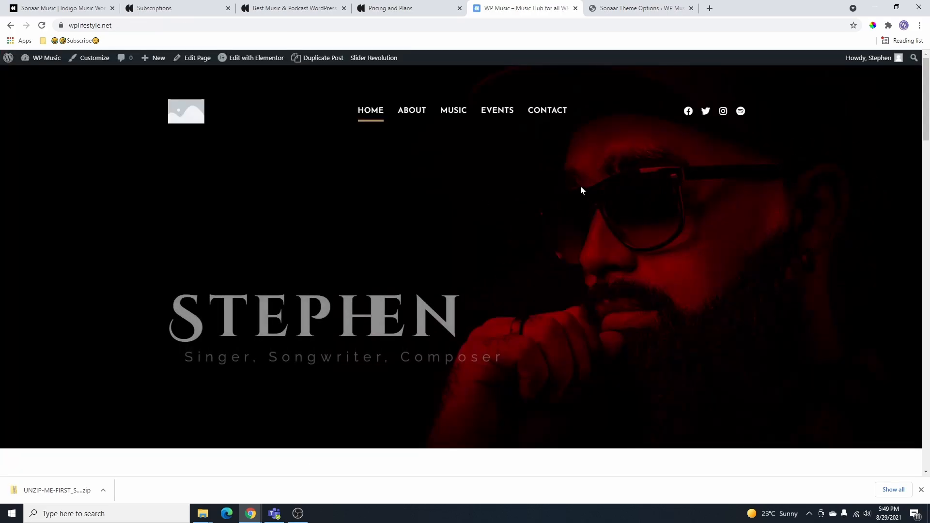
scroll(652, 204, "down", 8)
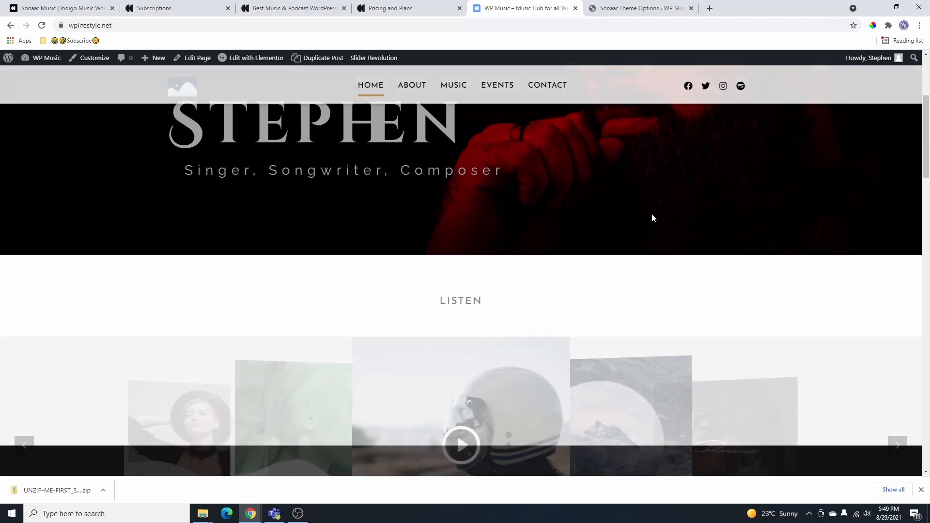
scroll(649, 228, "down", 20)
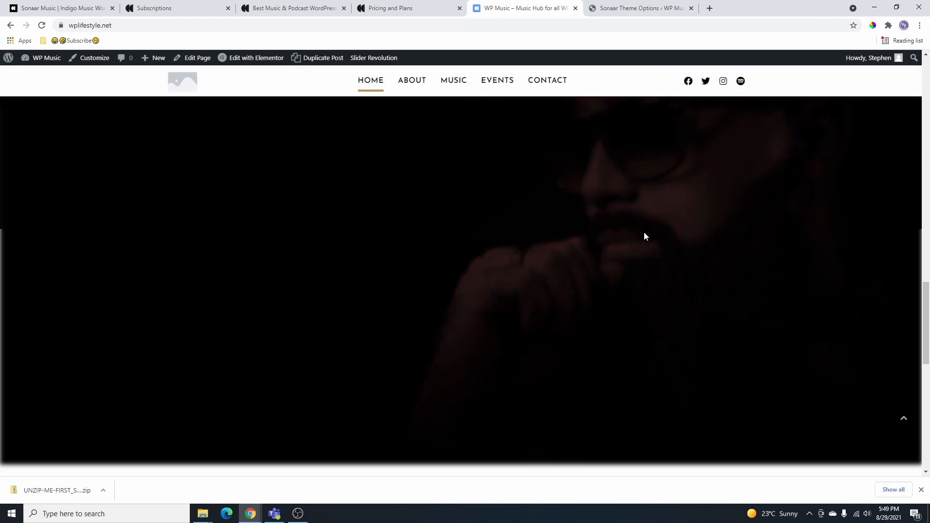
scroll(639, 247, "down", 5)
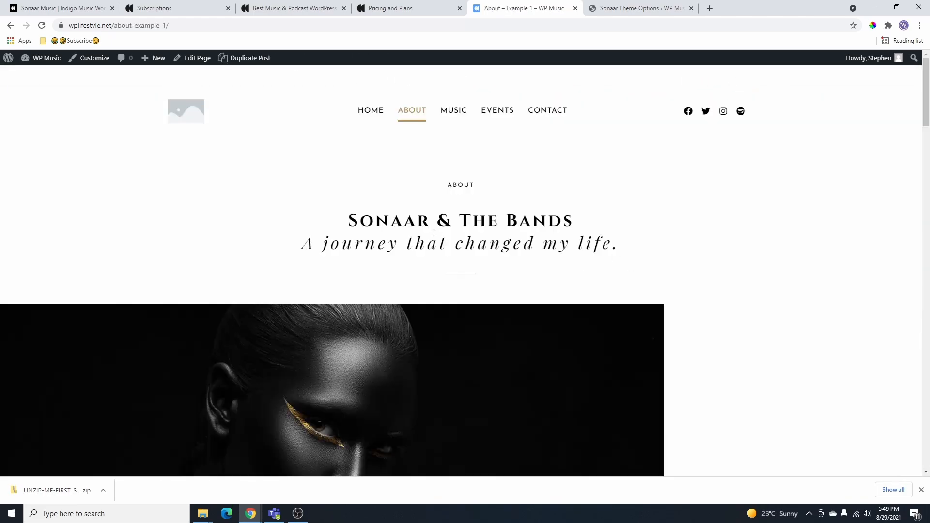
scroll(446, 175, "down", 3)
scroll(461, 191, "up", 3)
- Browse the live Music page, then open the About page for editing
left_click(456, 116)
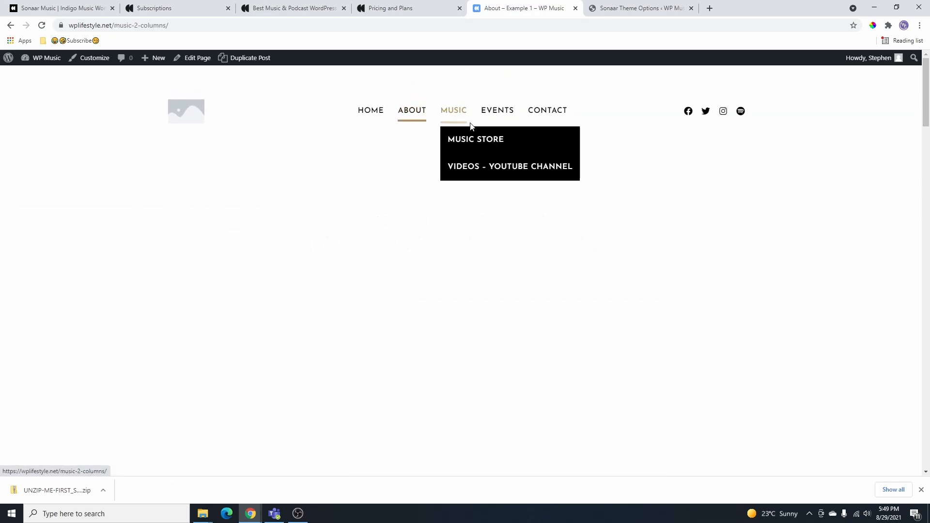
scroll(654, 382, "down", 9)
scroll(461, 168, "up", 5)
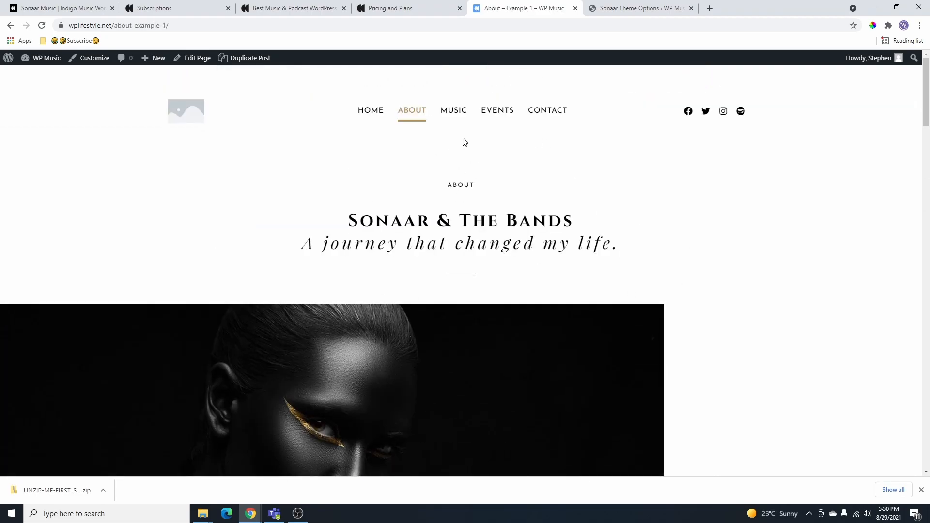
scroll(505, 235, "down", 4)
scroll(508, 264, "up", 4)
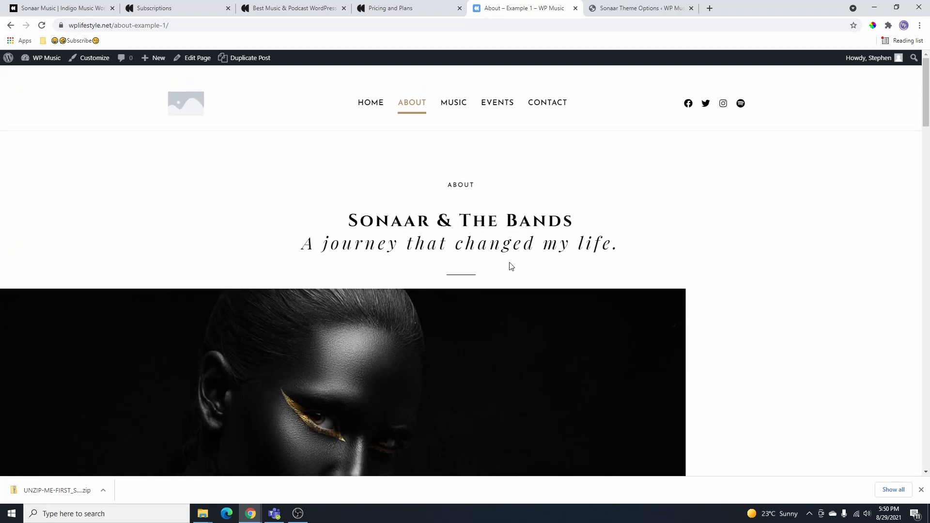
left_click(193, 59)
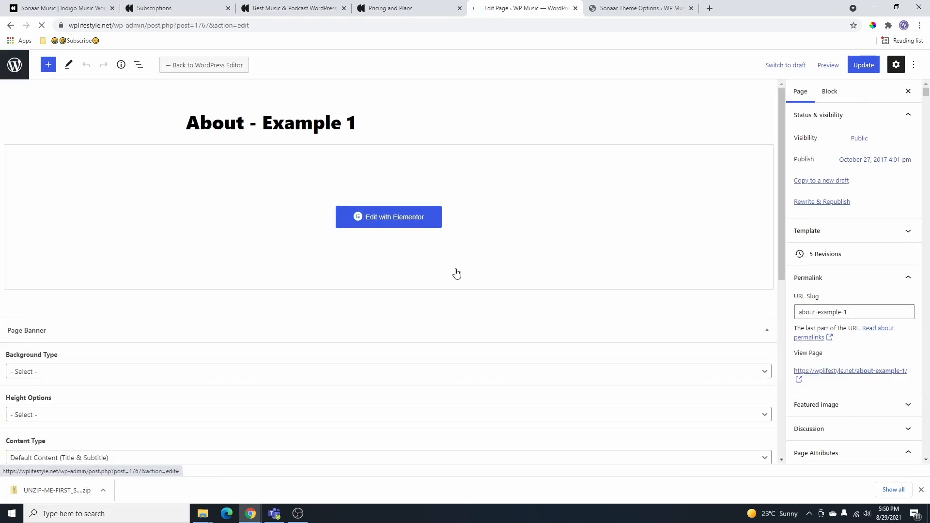
- In Elementor, replace the About page portrait with the red hero-artist.jpg photo
left_click(406, 217)
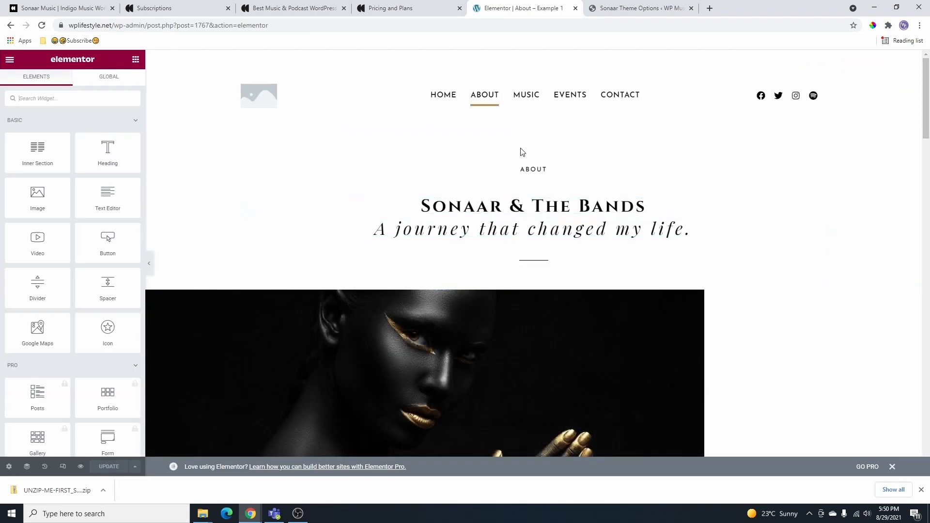
scroll(520, 150, "down", 4)
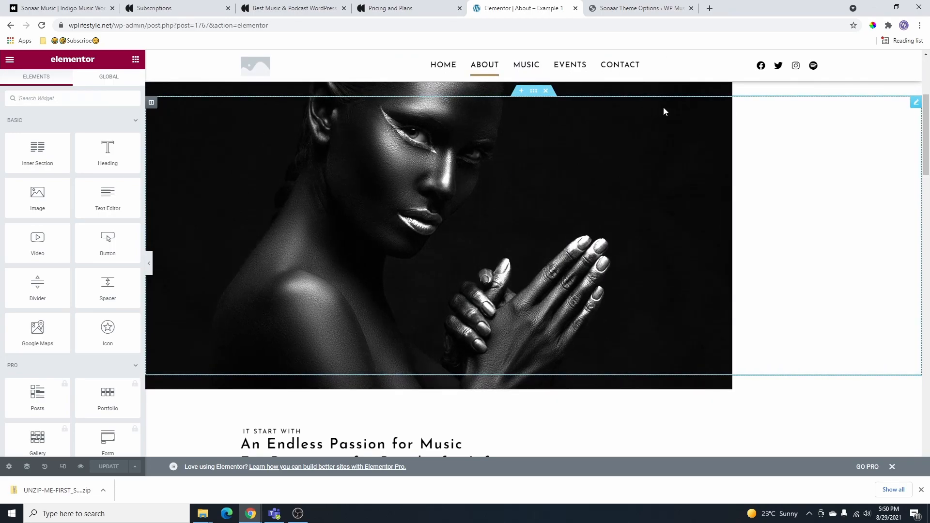
left_click(916, 103)
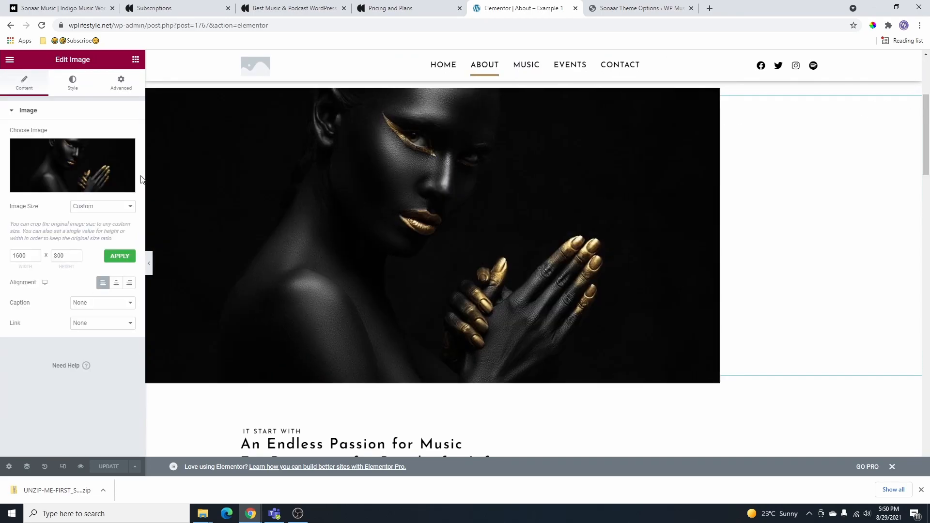
left_click(125, 149)
left_click(107, 171)
left_click(141, 158)
left_click(884, 448)
- Colour the 'Sonaar & The Bands' heading with Saved Color #1
scroll(538, 214, "up", 3)
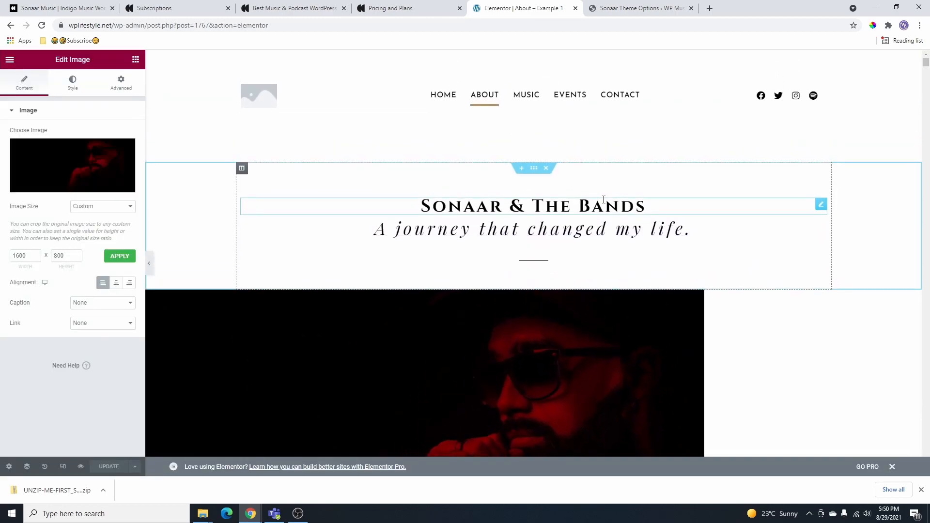
left_click(538, 214)
left_click(73, 82)
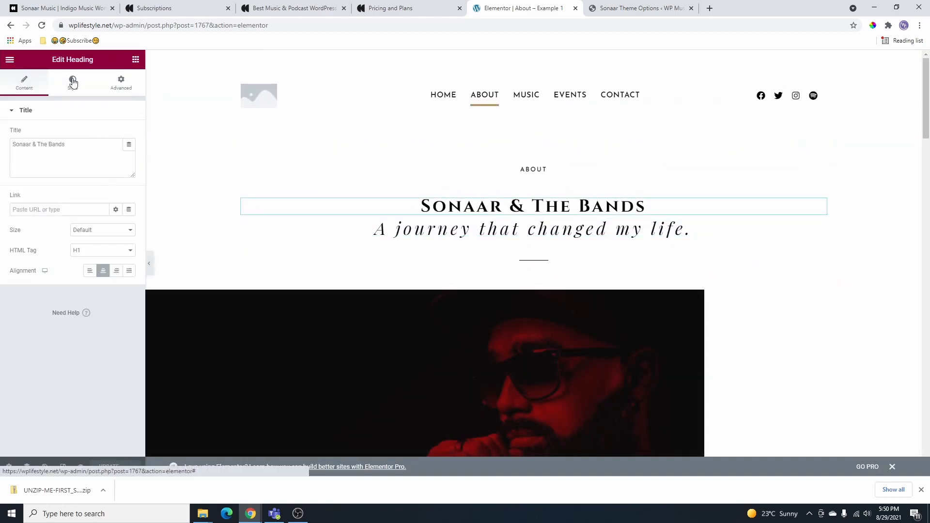
left_click(116, 134)
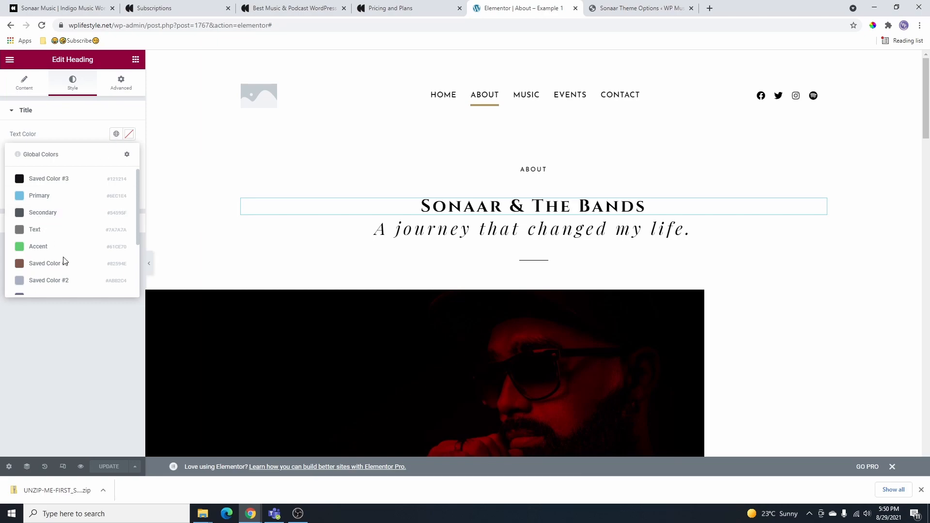
scroll(66, 264, "down", 3)
left_click(55, 181)
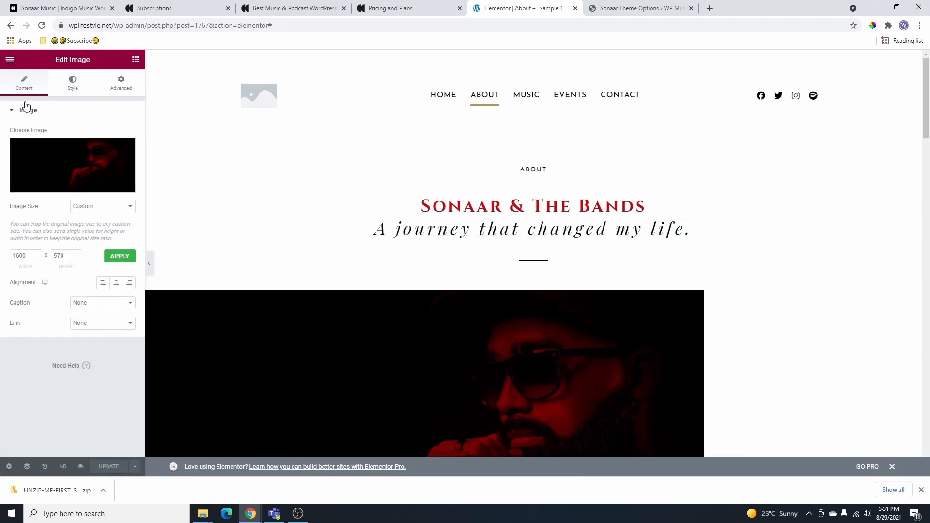
left_click(10, 61)
- View the live About page, then go to the Events – List page
left_click(67, 210)
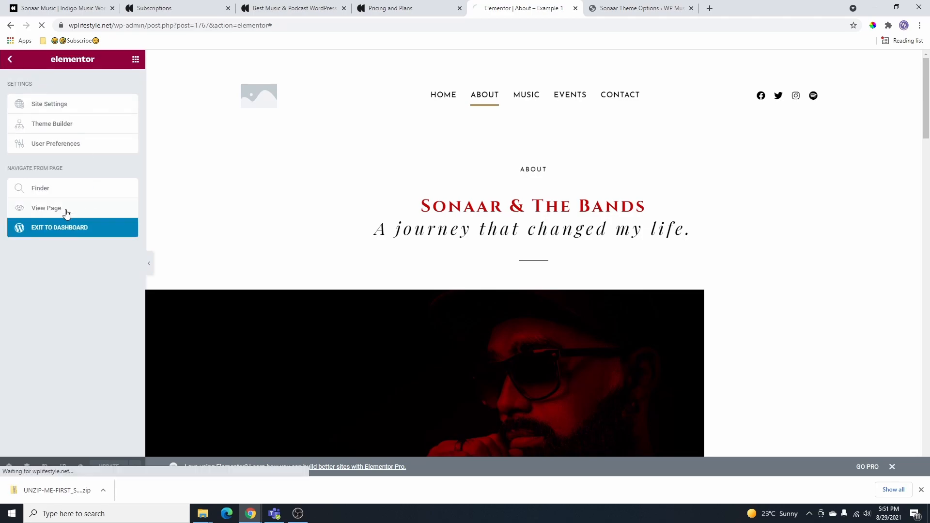
scroll(733, 288, "down", 10)
scroll(709, 304, "down", 5)
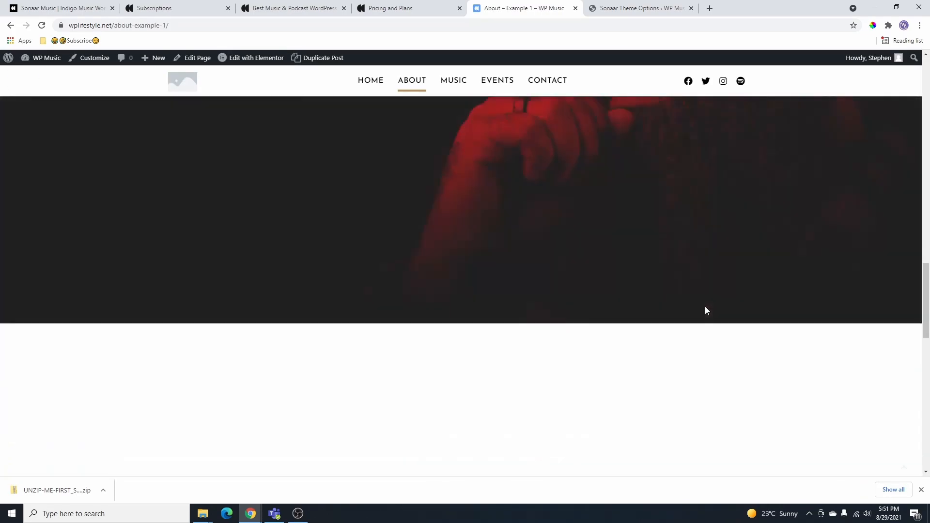
scroll(588, 292, "up", 6)
left_click(499, 86)
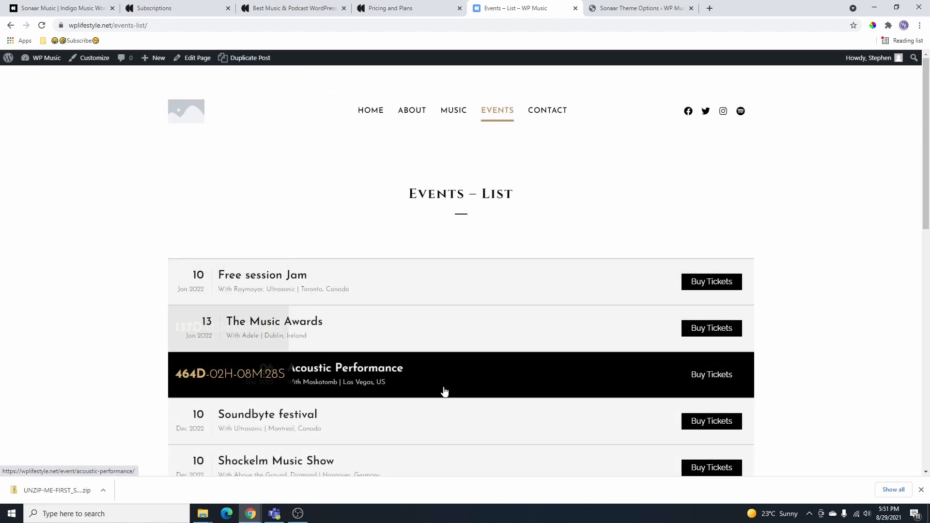
scroll(687, 289, "down", 8)
scroll(596, 258, "up", 2)
scroll(597, 257, "up", 6)
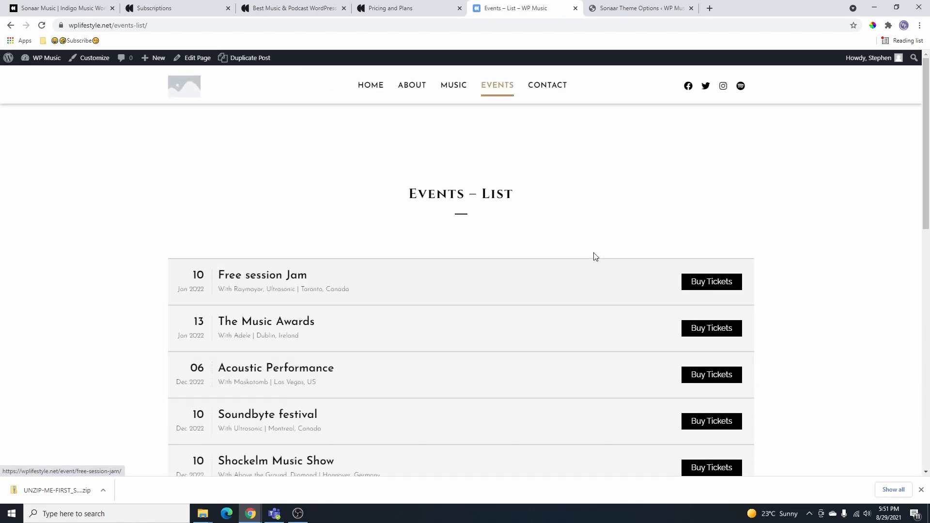
- Check the Past Events page, return to Events – List, and open it for editing
mouse_move(501, 114)
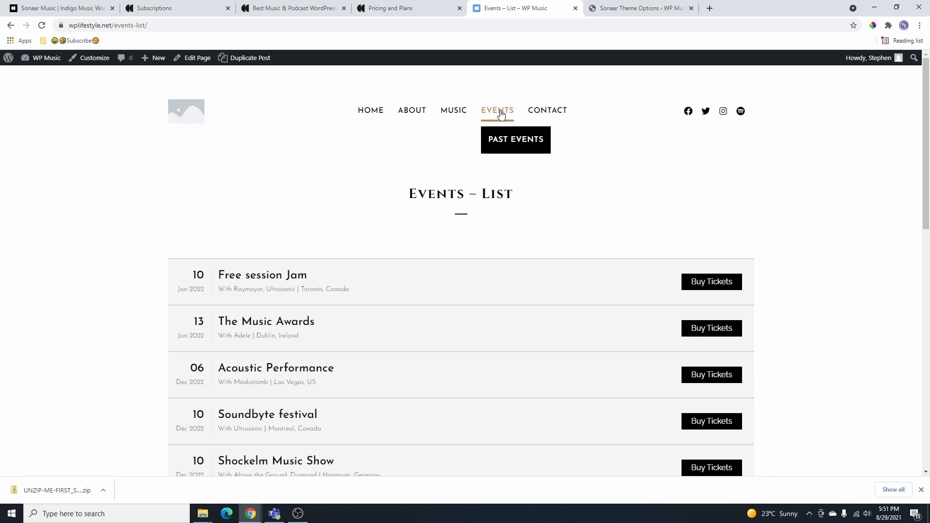
left_click(513, 145)
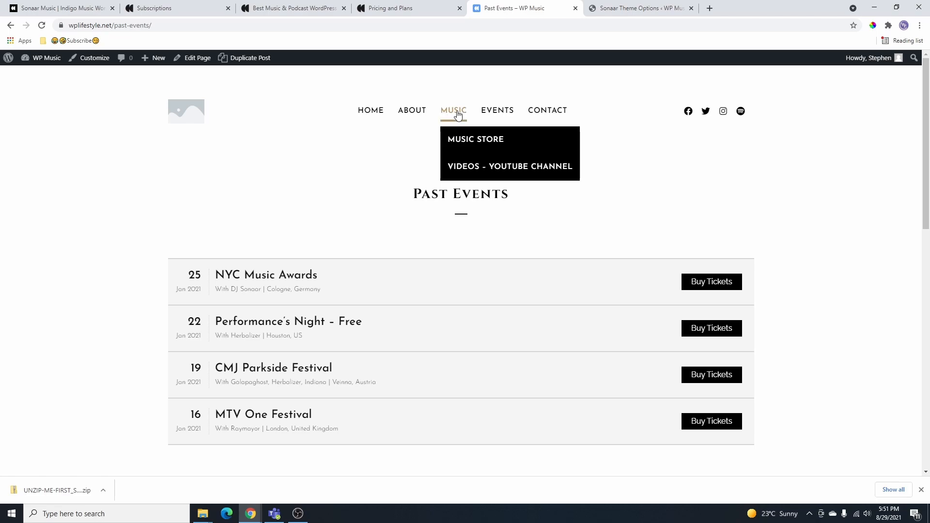
left_click(499, 114)
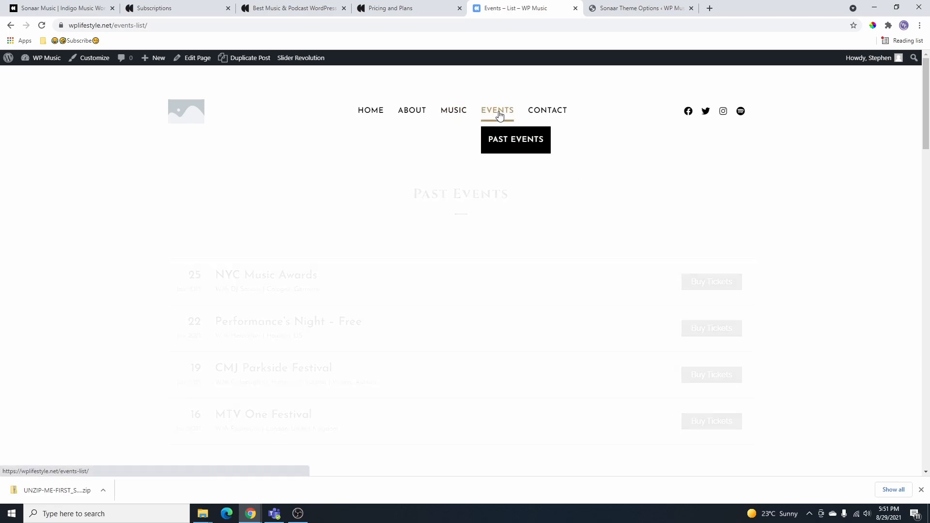
left_click(199, 61)
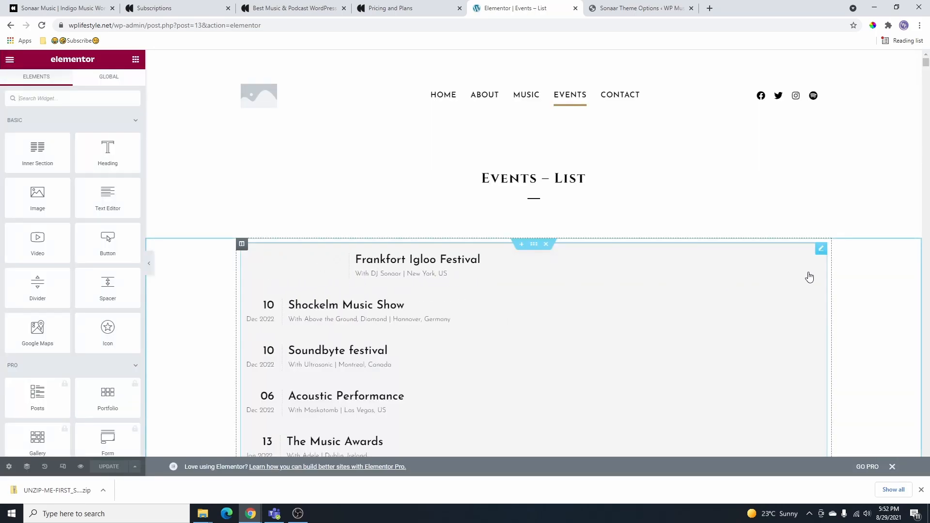
- Add an Event & Gigs widget above the events list and select it for editing
left_click(821, 249)
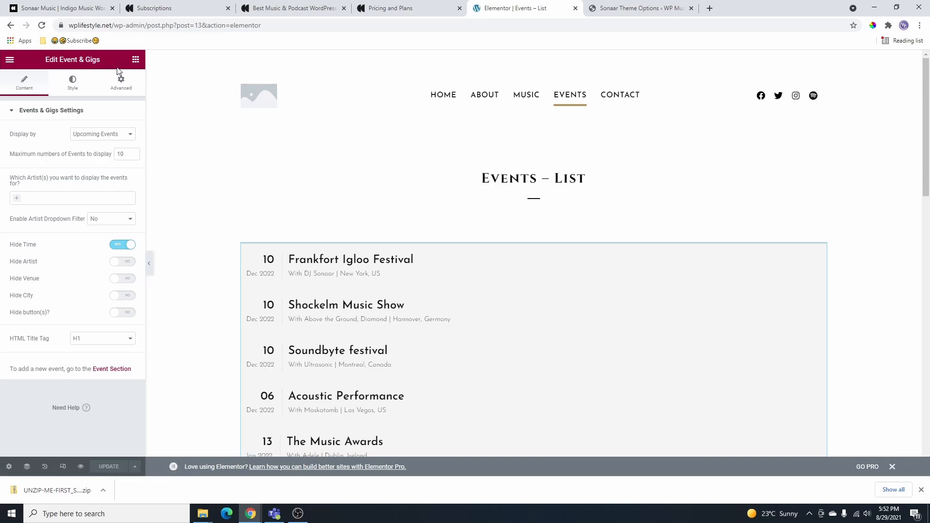
left_click(134, 59)
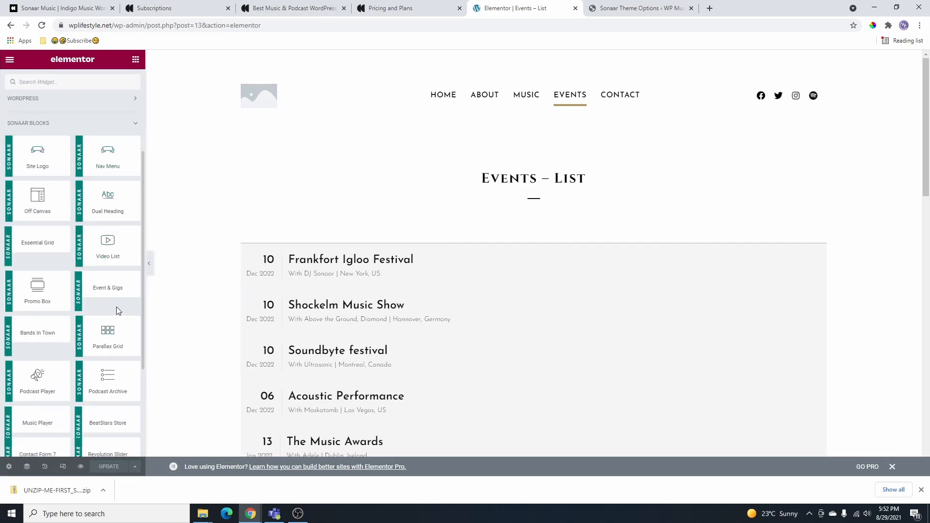
left_click_drag(109, 293, 548, 248)
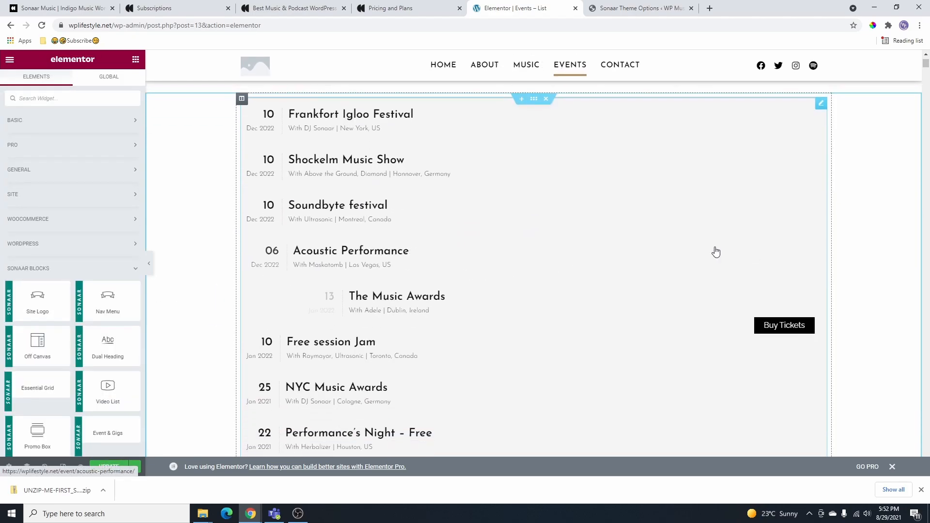
scroll(737, 278, "down", 2)
scroll(718, 299, "down", 2)
scroll(719, 298, "up", 4)
scroll(822, 107, "down", 1)
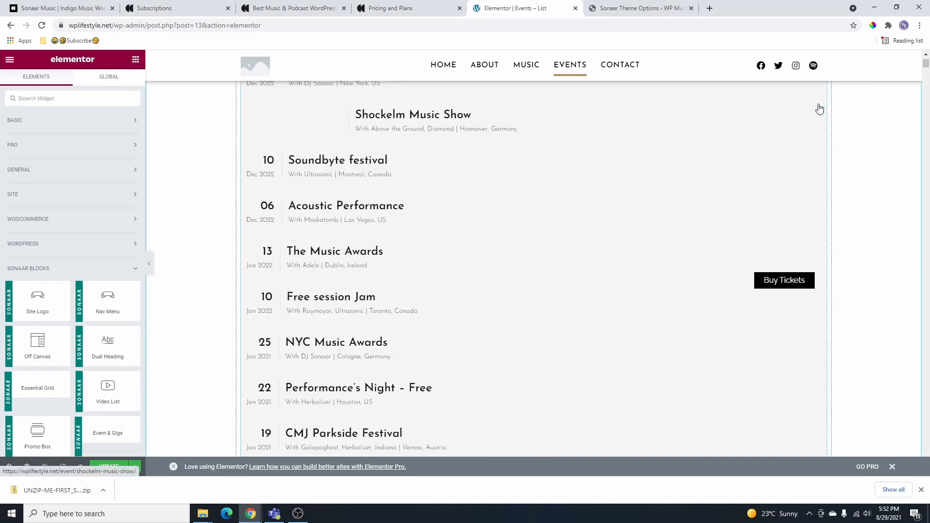
scroll(804, 185, "up", 2)
left_click(820, 156)
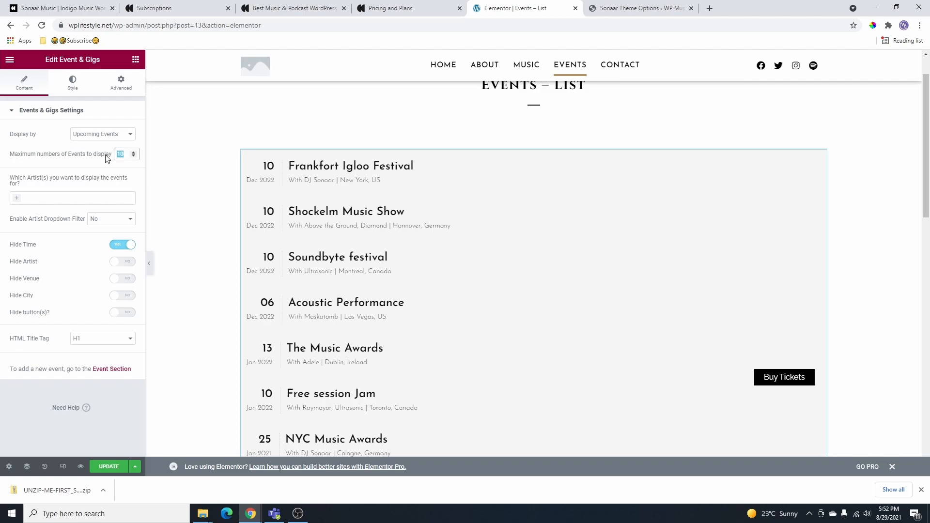
- Trial Max events 2 and Past Events display, then restore Upcoming with 10 events
type("2")
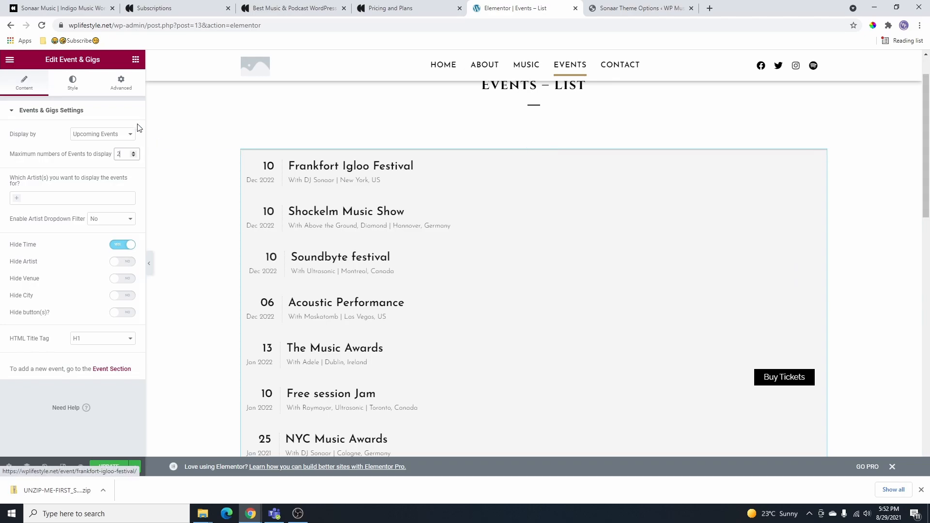
left_click(97, 110)
left_click(80, 114)
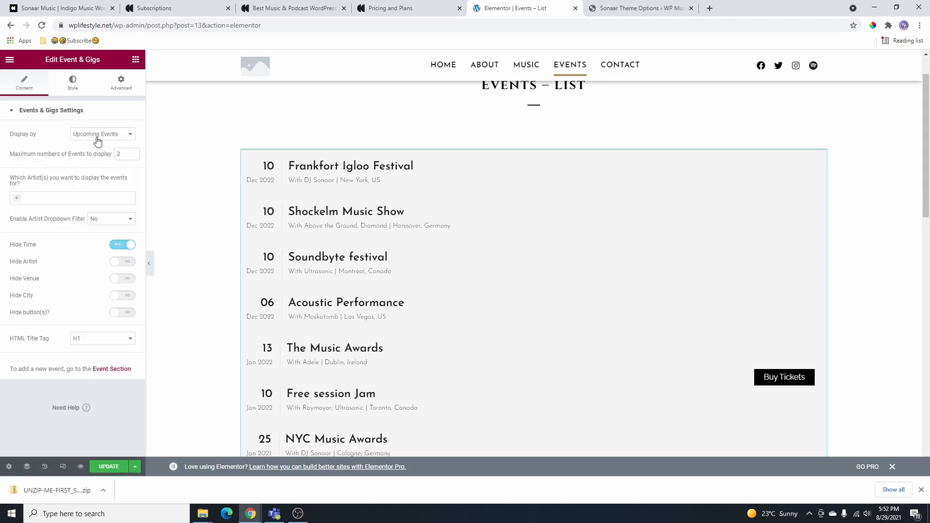
left_click(98, 138)
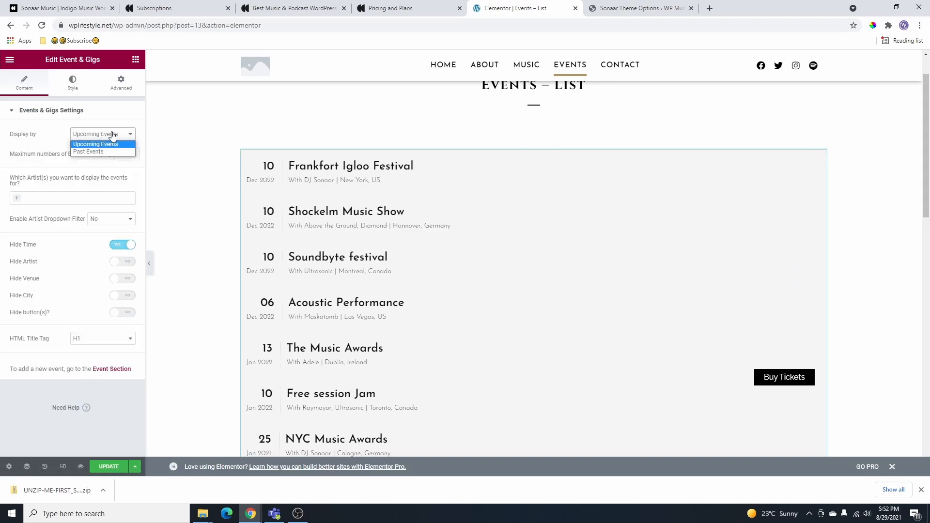
left_click(92, 153)
left_click(92, 135)
left_click(93, 145)
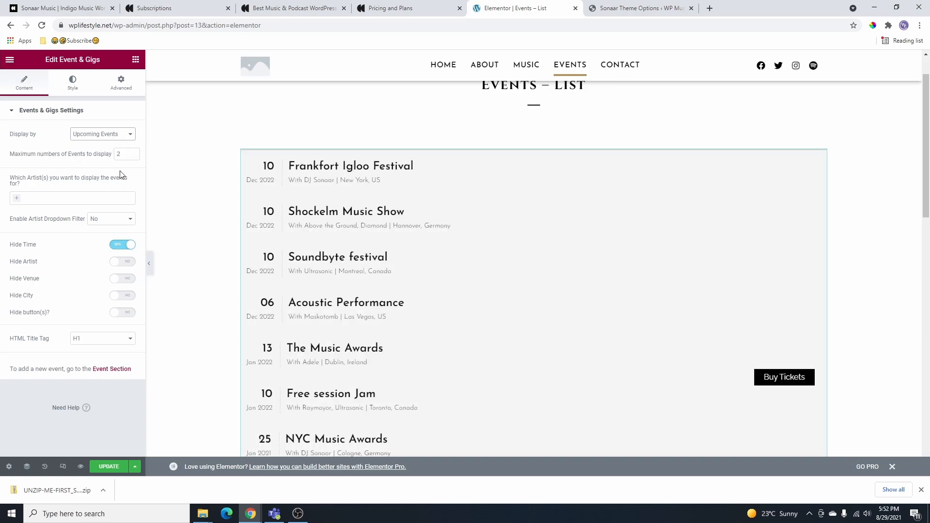
type("10")
- Filter the events by DJ Sonaar, then remove the artist filter again
left_click(45, 196)
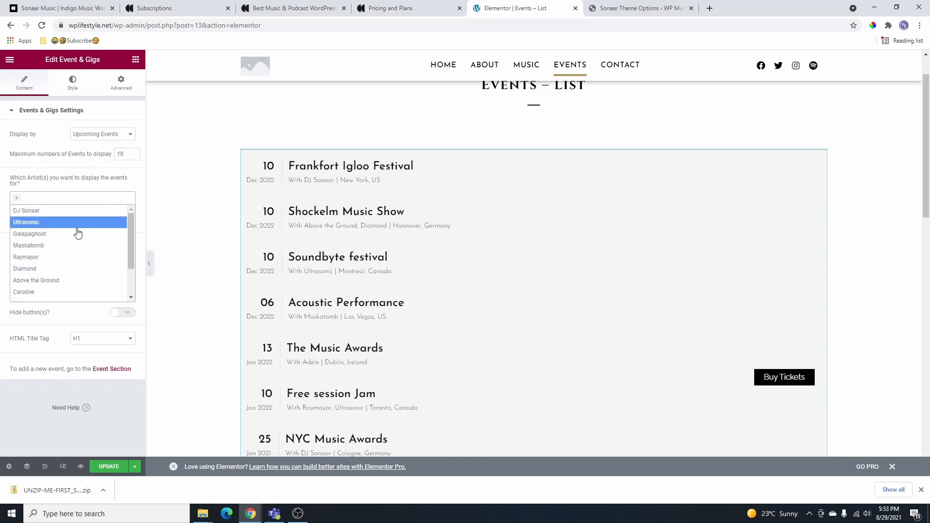
left_click(48, 211)
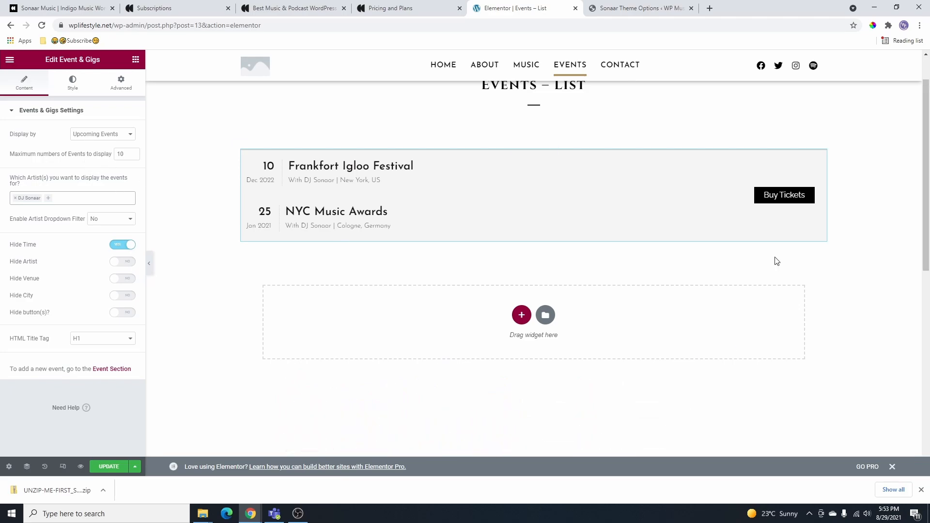
left_click(92, 136)
left_click(93, 136)
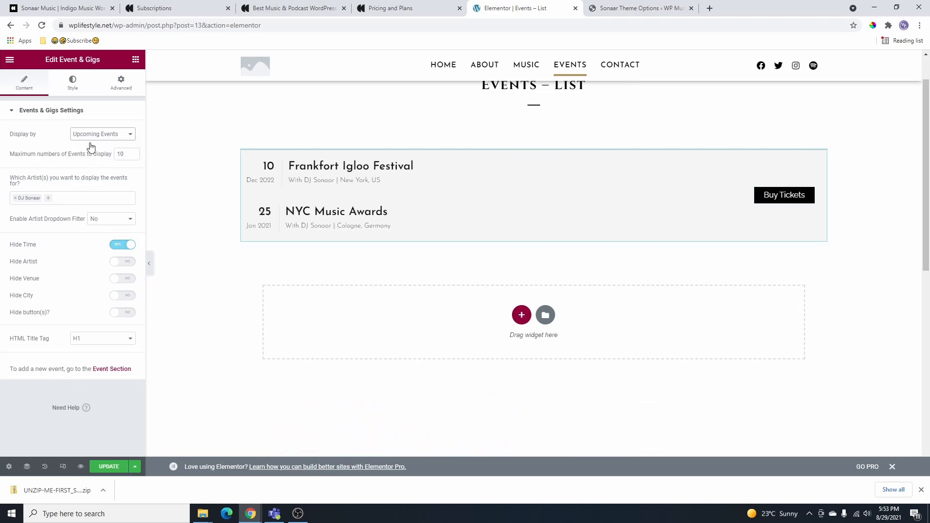
left_click(15, 198)
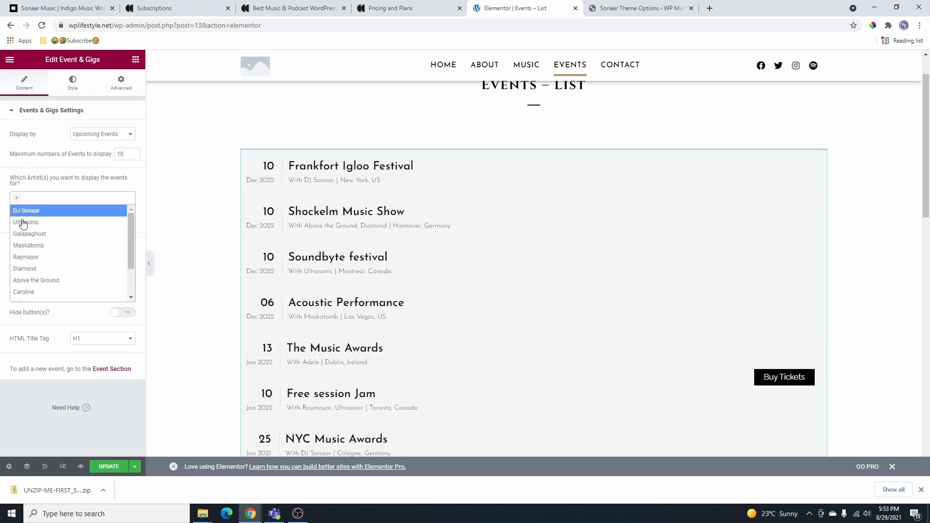
left_click(79, 208)
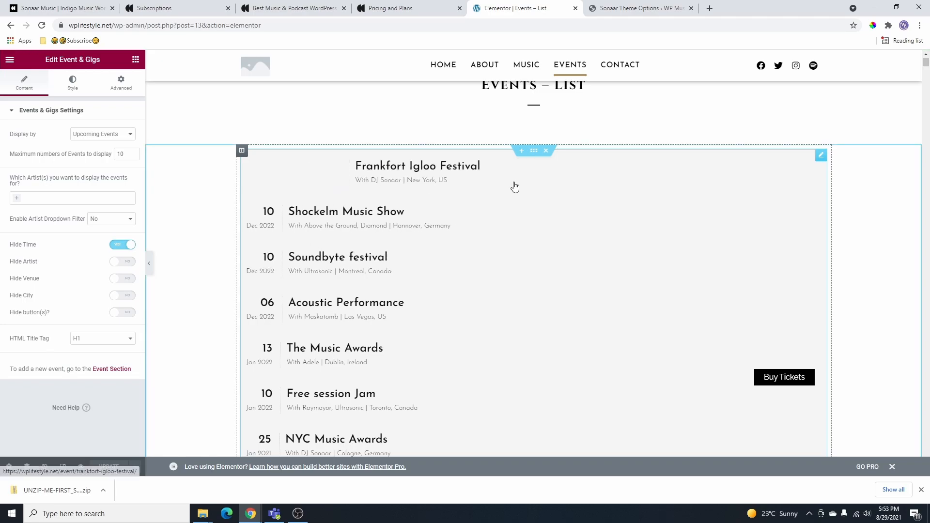
- Colour the event titles Accent green, then change them to a custom red
left_click(73, 83)
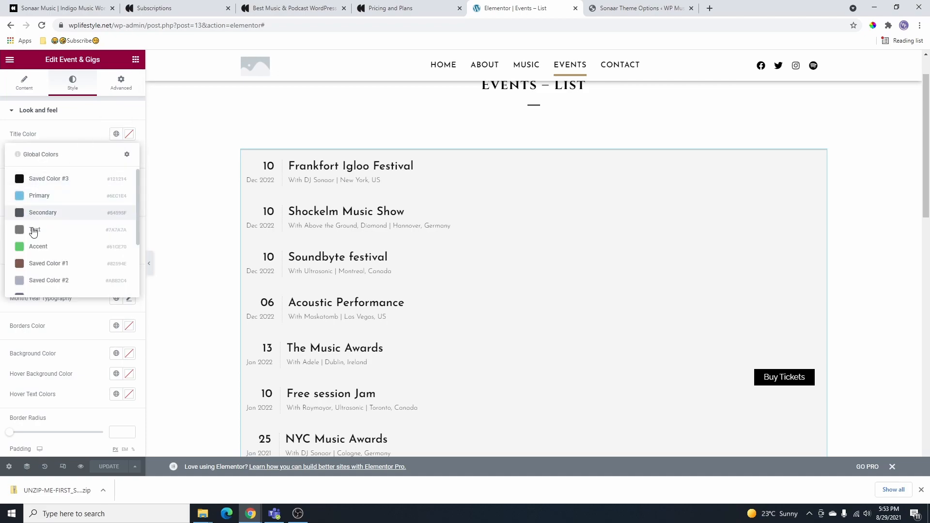
left_click(36, 246)
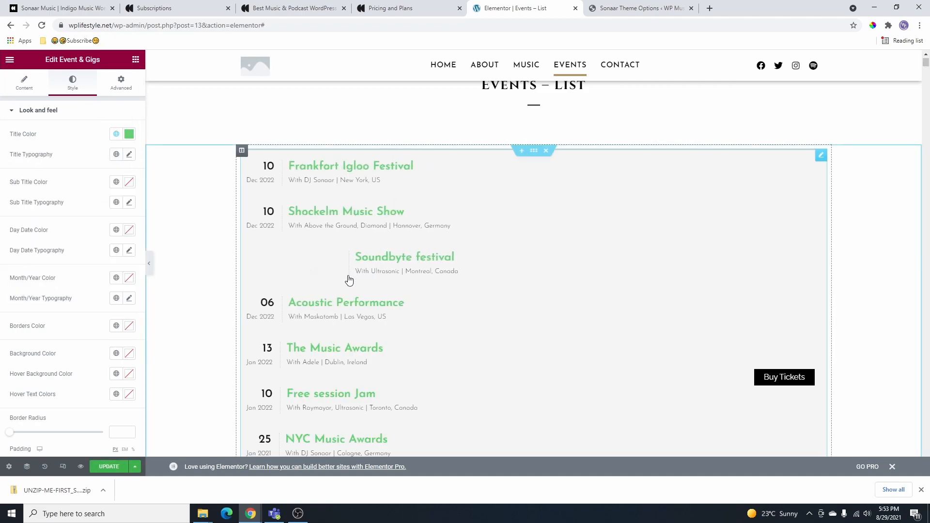
left_click(117, 135)
scroll(73, 208, "down", 3)
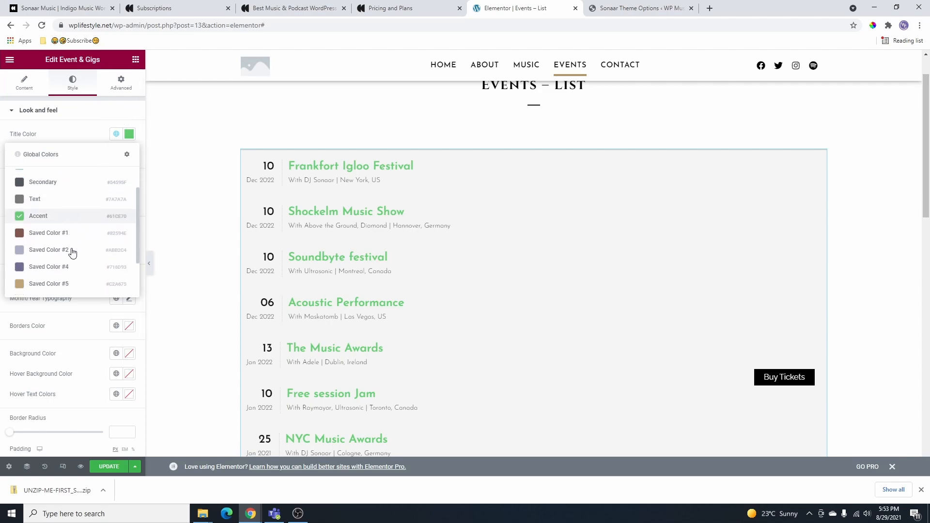
left_click(129, 134)
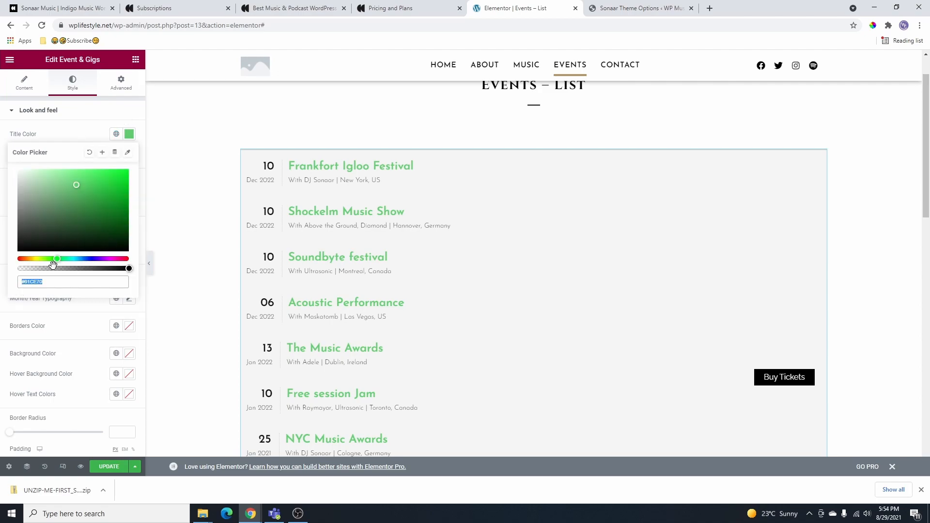
left_click_drag(57, 261, 6, 259)
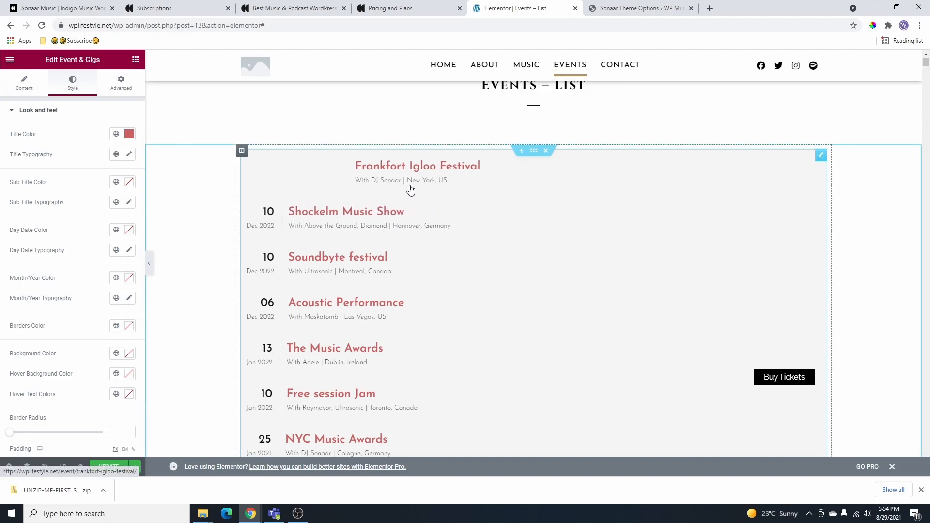
- Make the events list background black and the row hover background Primary blue
scroll(83, 327, "down", 2)
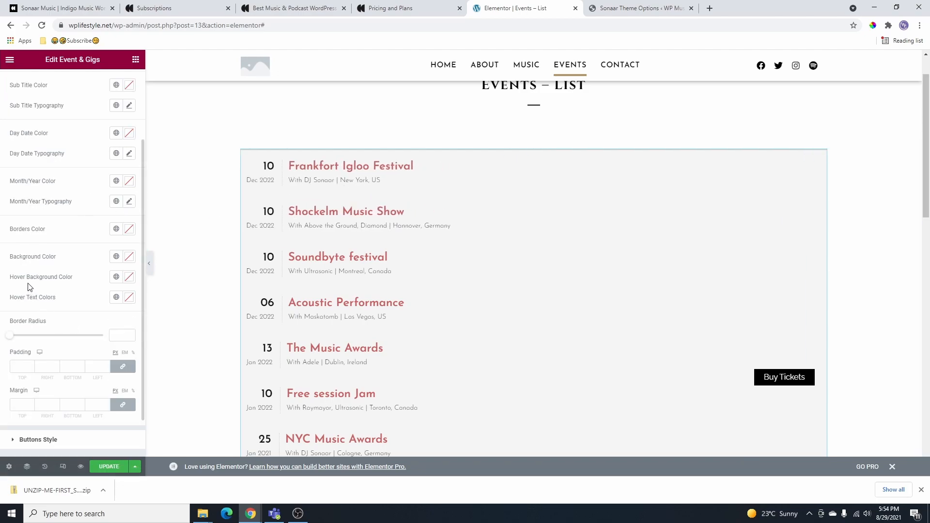
left_click(116, 256)
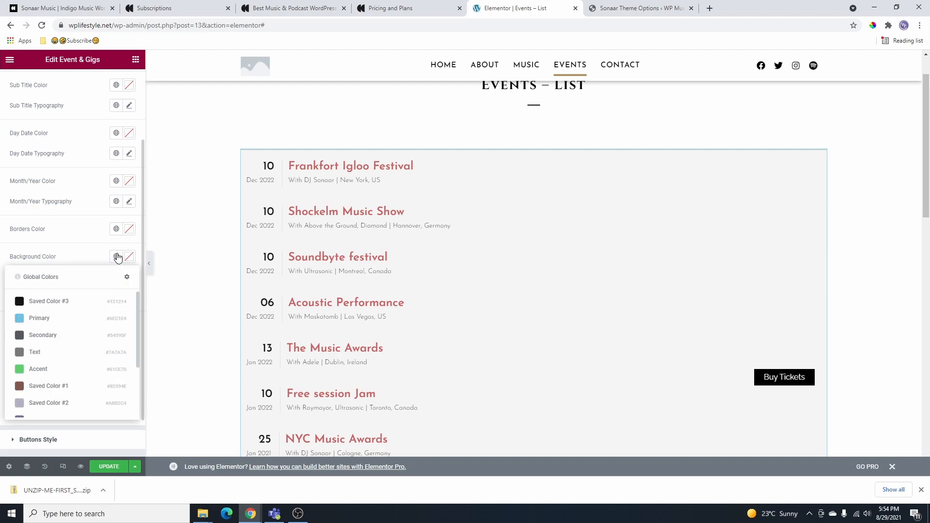
left_click(29, 305)
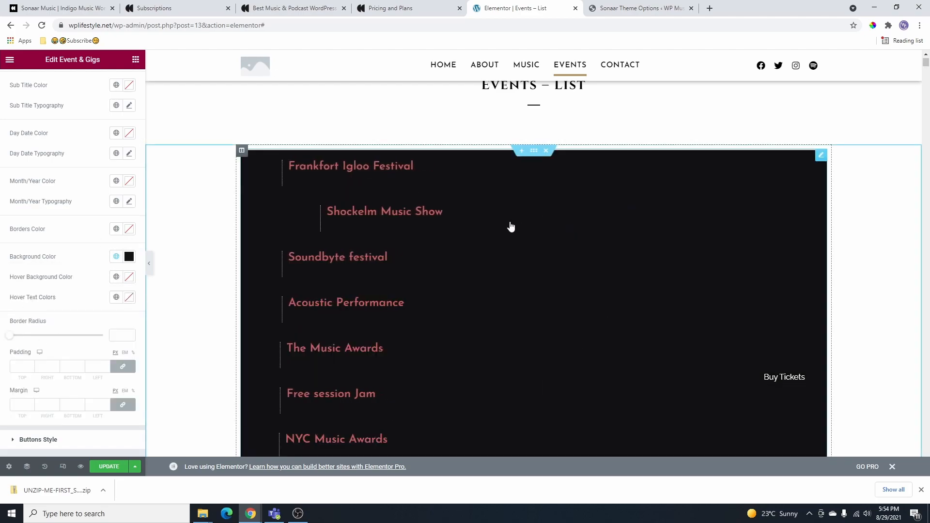
left_click(116, 276)
left_click(55, 343)
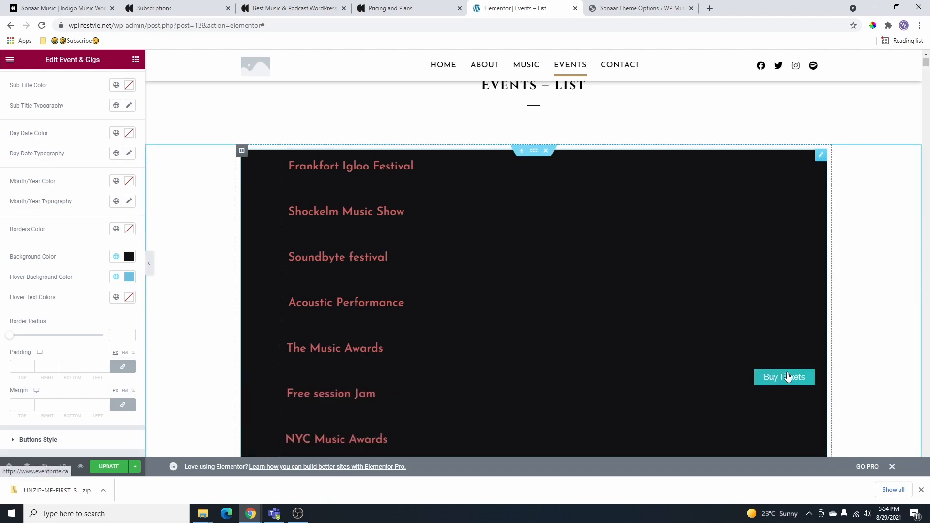
scroll(62, 339, "down", 1)
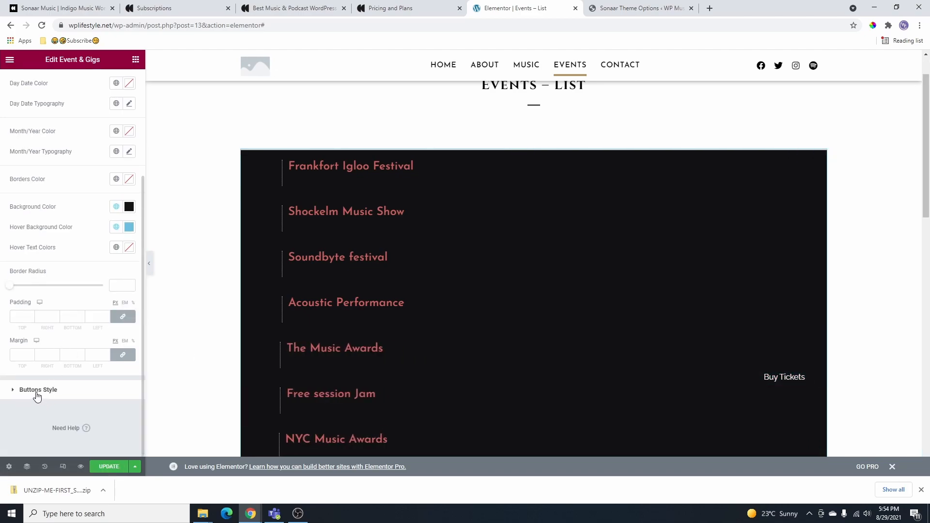
- Set the Buy Tickets button's normal background to red #ED270F
left_click(12, 387)
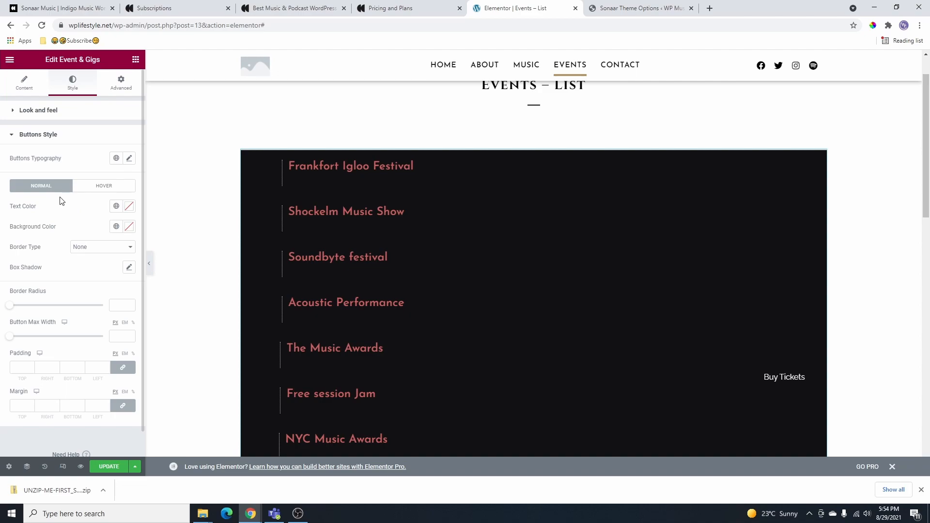
left_click(116, 226)
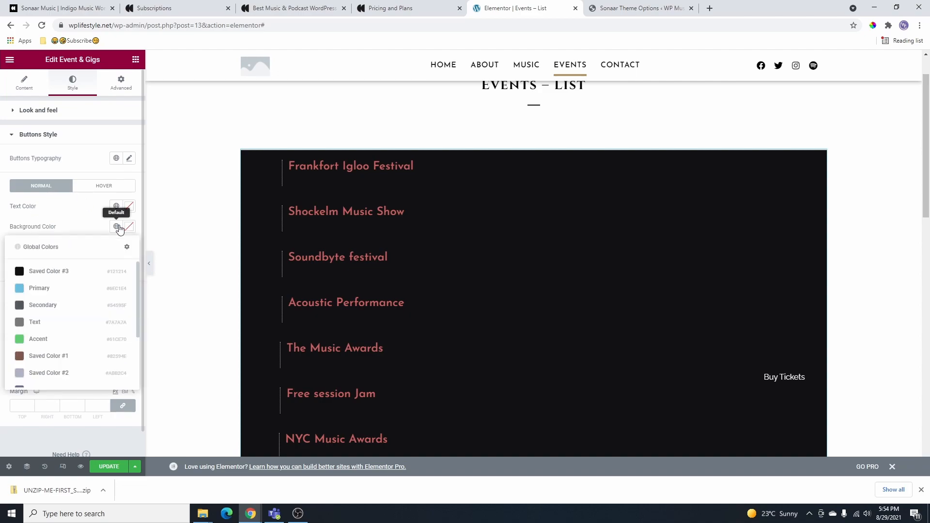
left_click(39, 339)
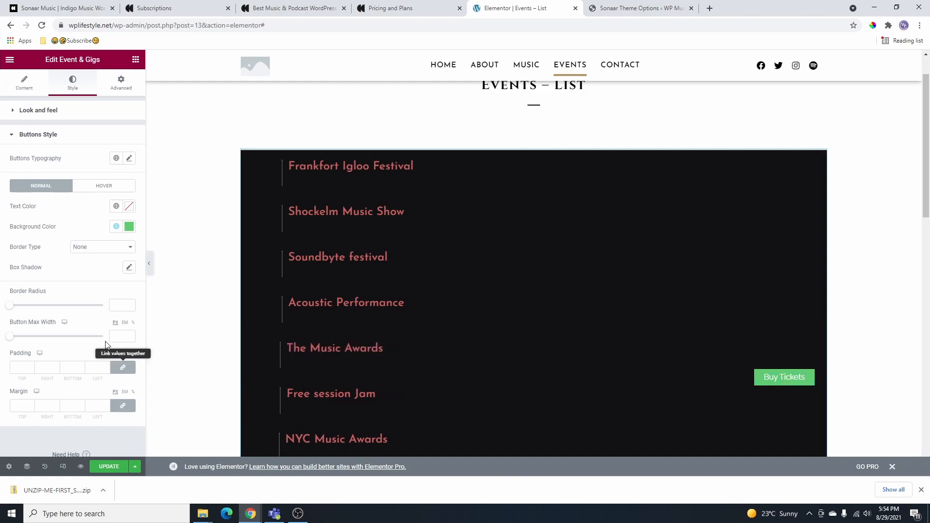
left_click(129, 227)
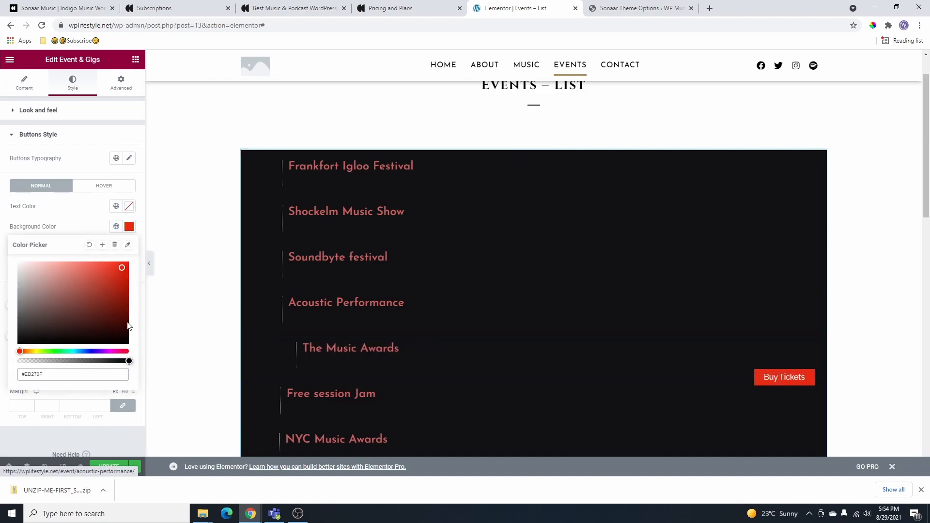
left_click(87, 213)
- Make the button's hover background the Accent global colour
left_click(101, 189)
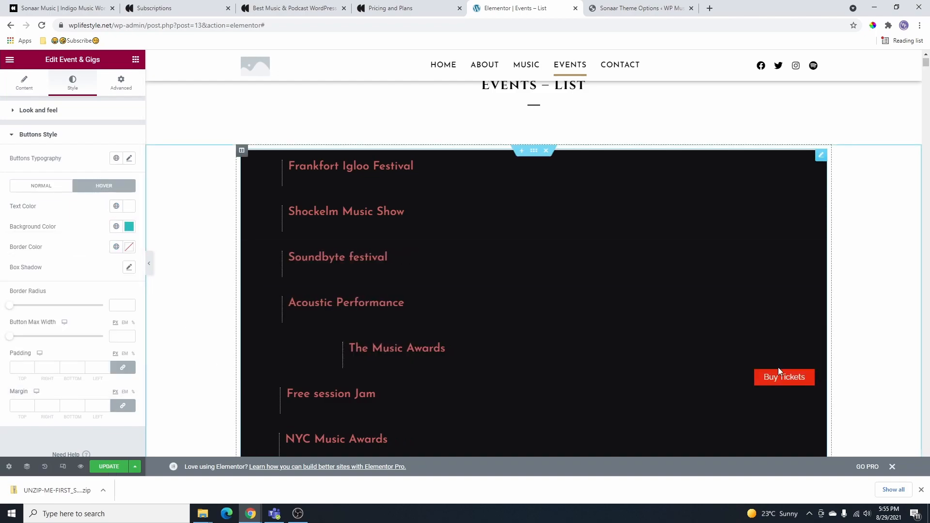
left_click(116, 226)
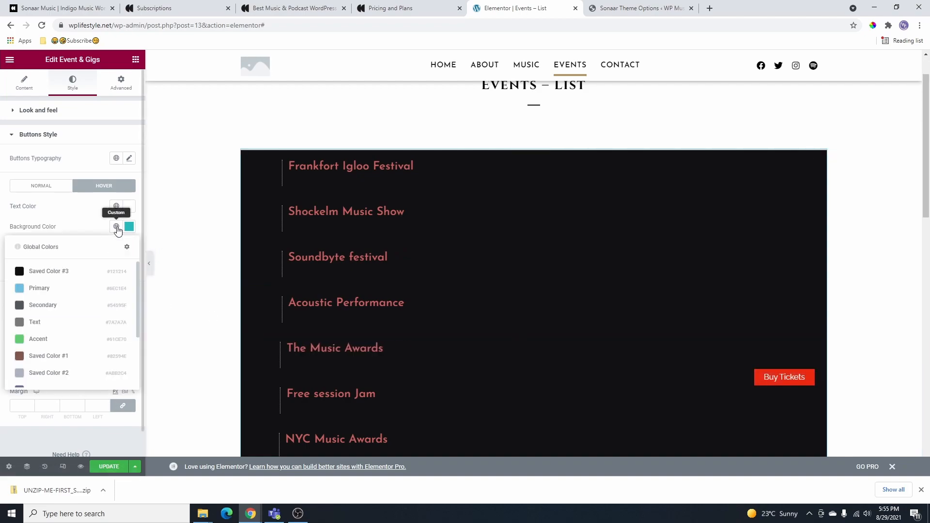
left_click(41, 343)
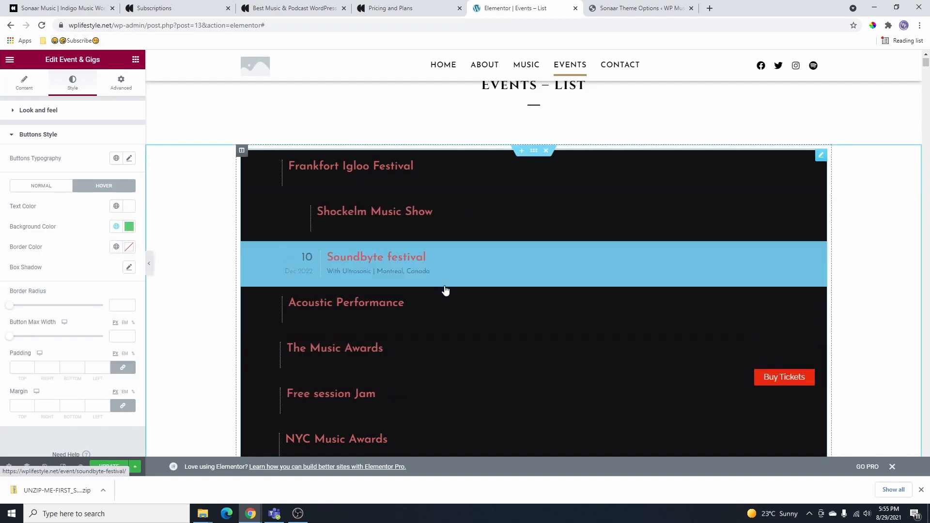
scroll(451, 370, "down", 5)
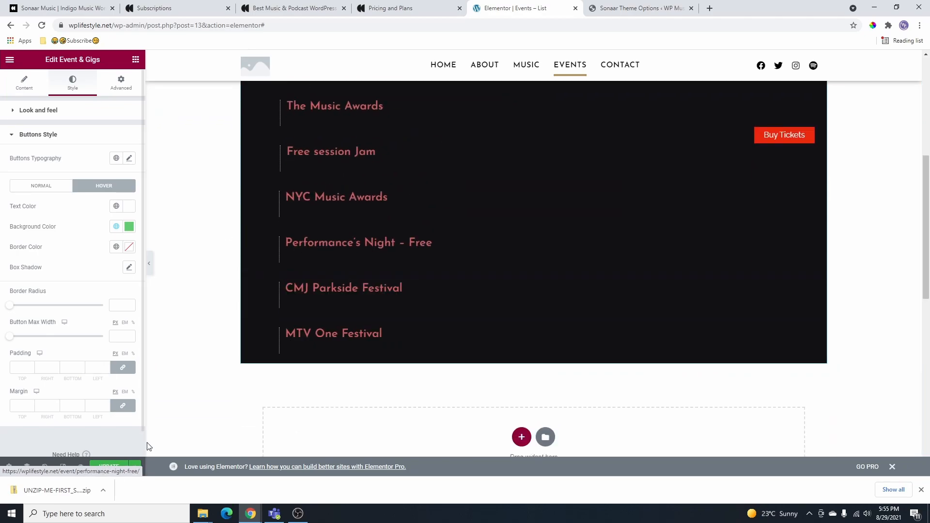
scroll(402, 277, "up", 5)
scroll(504, 234, "up", 1)
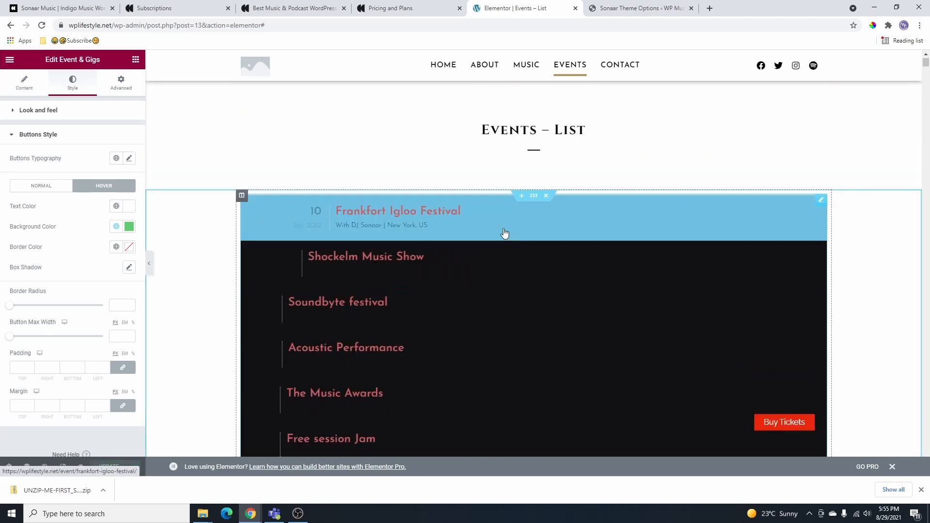
scroll(498, 373, "down", 3)
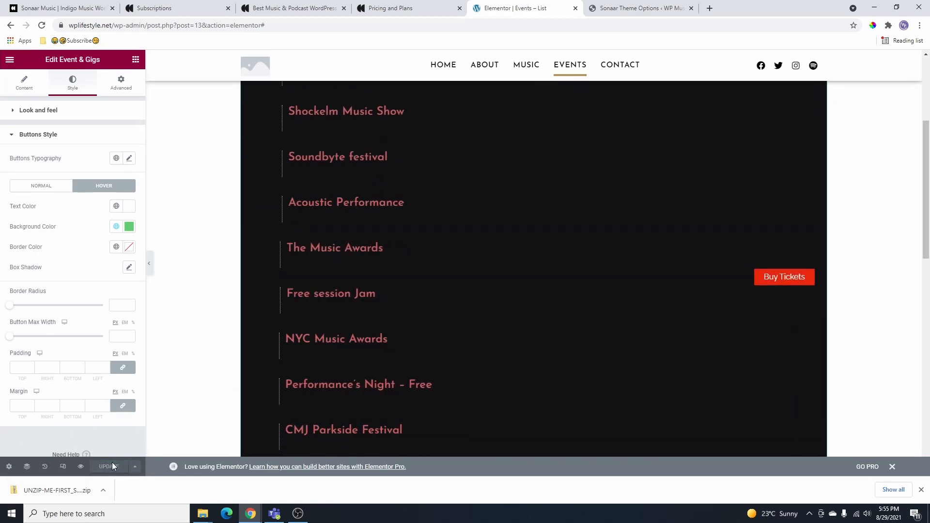
scroll(503, 324, "up", 4)
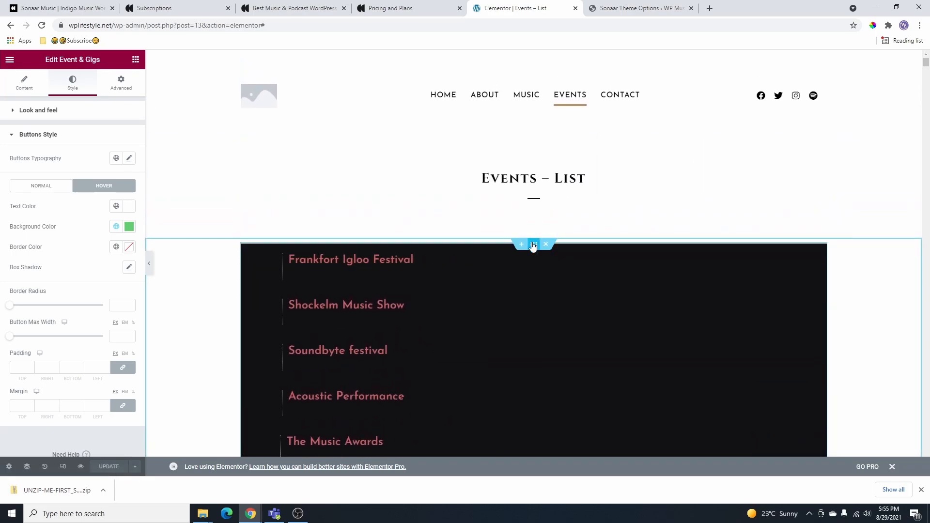
- Set hero-artist.jpg as the events section's classic background image and save
left_click(534, 245)
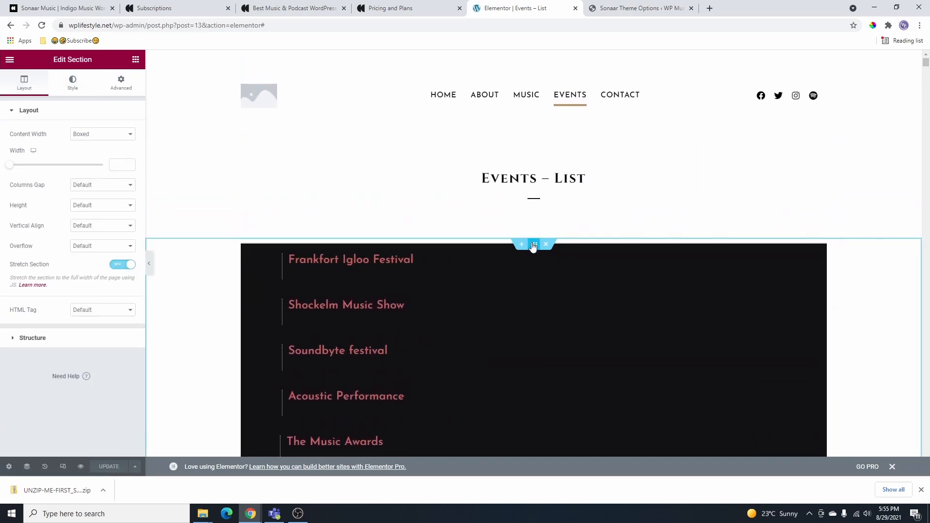
left_click(70, 82)
left_click(90, 154)
left_click(80, 239)
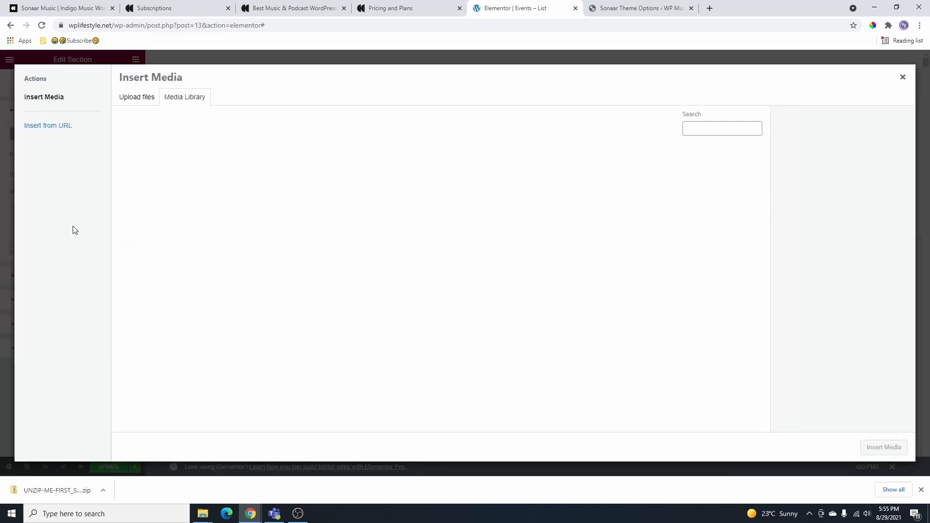
left_click(129, 174)
left_click(882, 448)
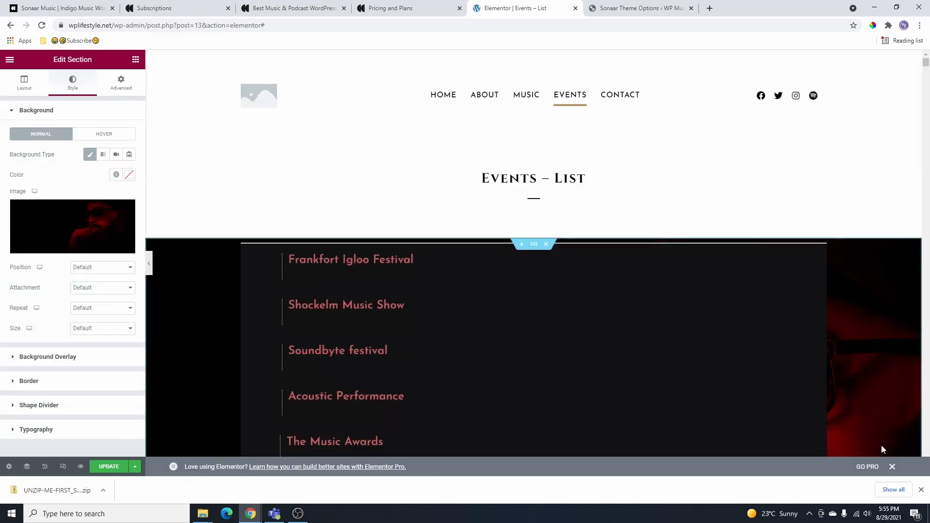
scroll(848, 357, "down", 3)
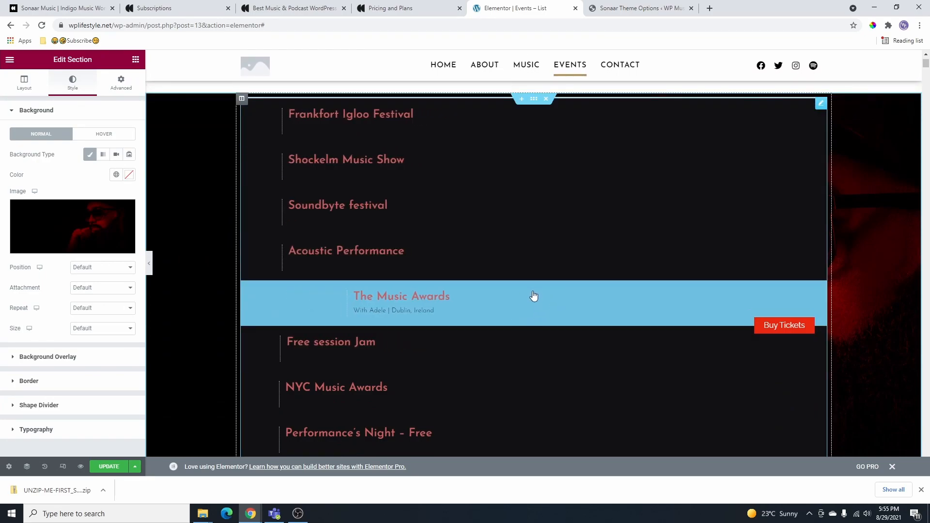
key("ctrl+s")
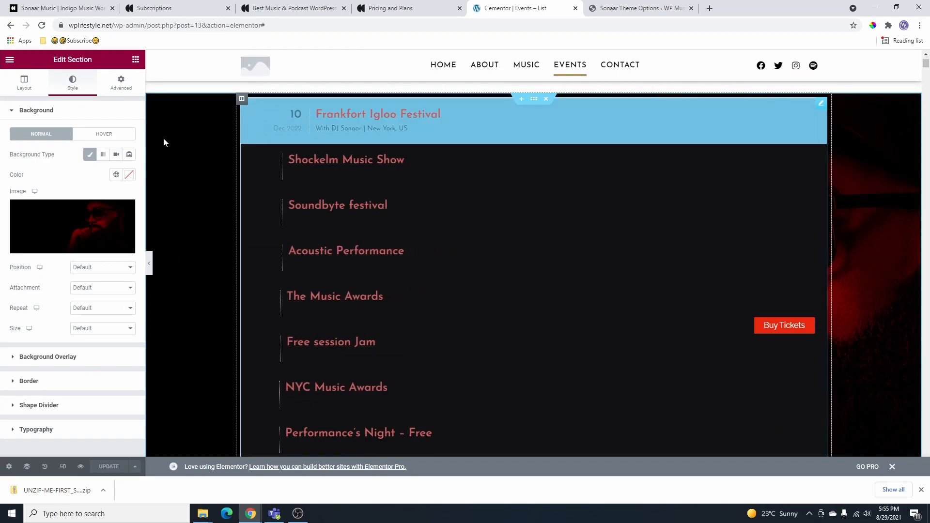
- Make the events list background semi-transparent #1212145E and preview it full width
left_click(821, 103)
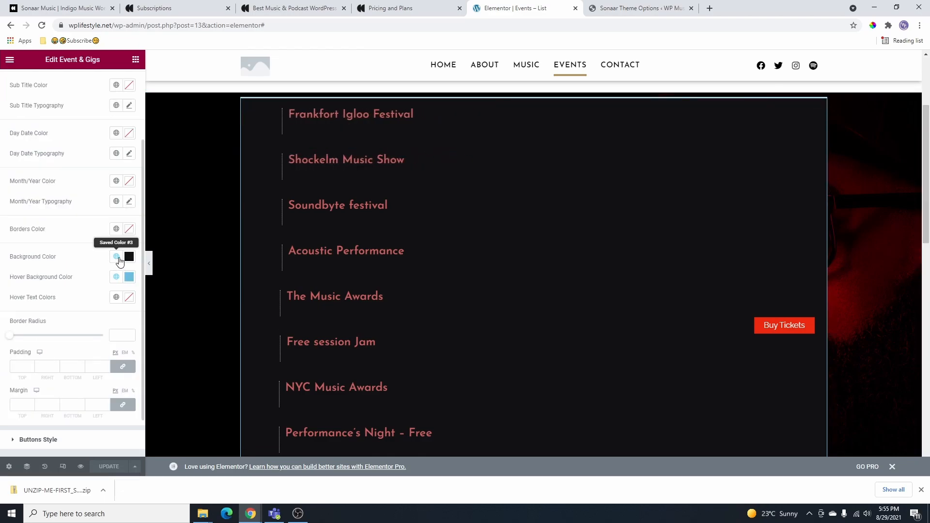
left_click(128, 258)
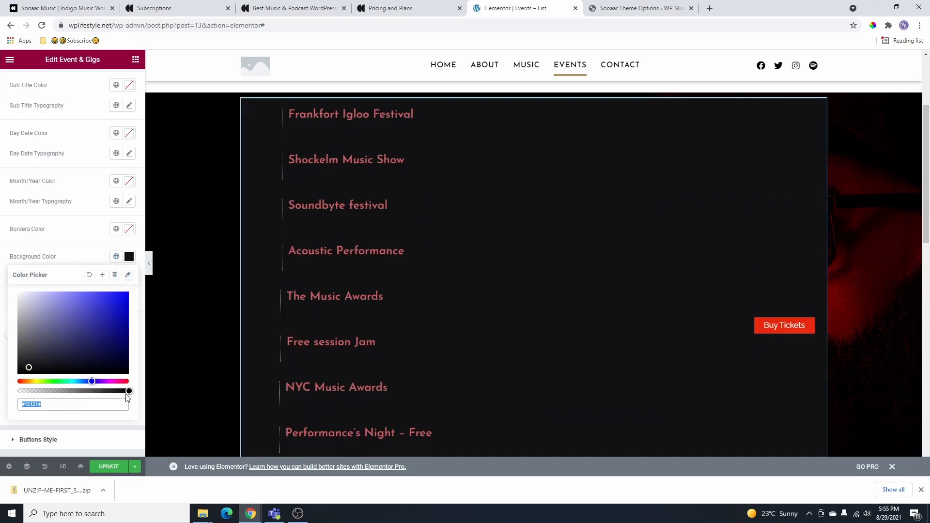
left_click_drag(126, 391, 94, 399)
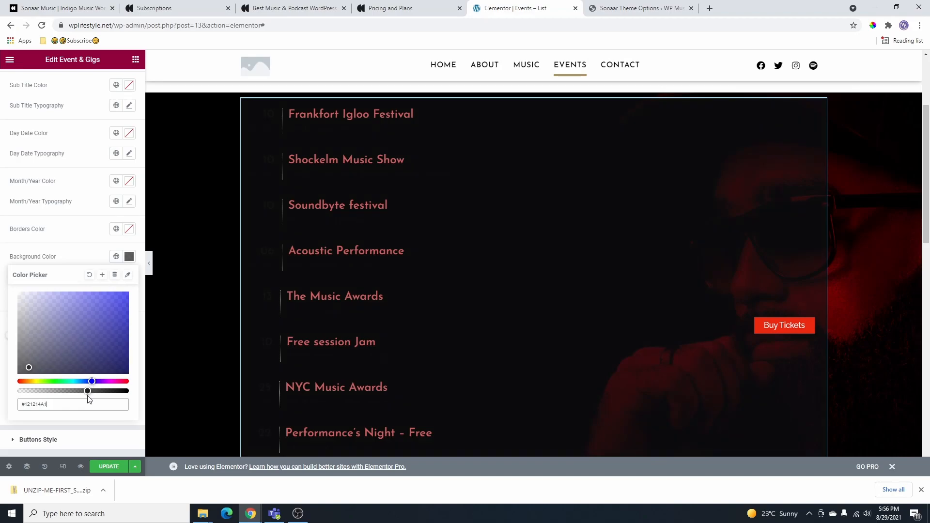
left_click(149, 263)
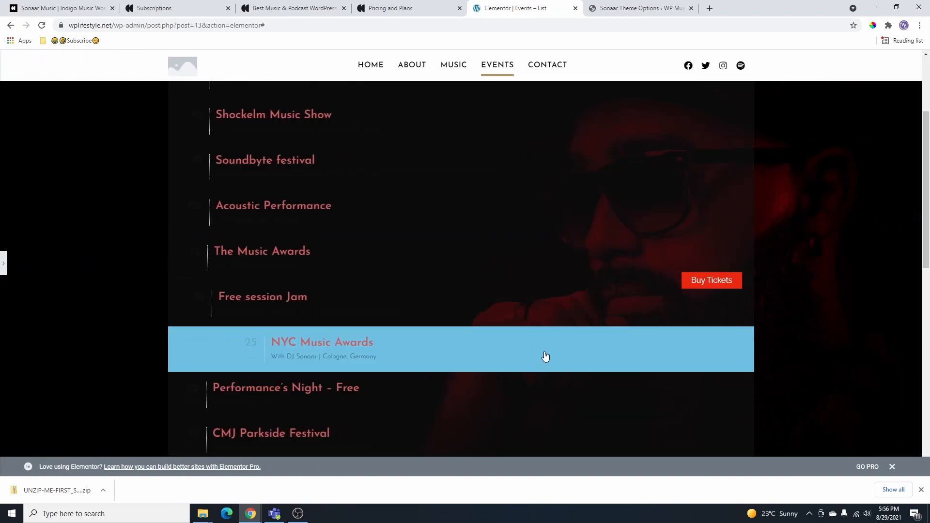
left_click(4, 264)
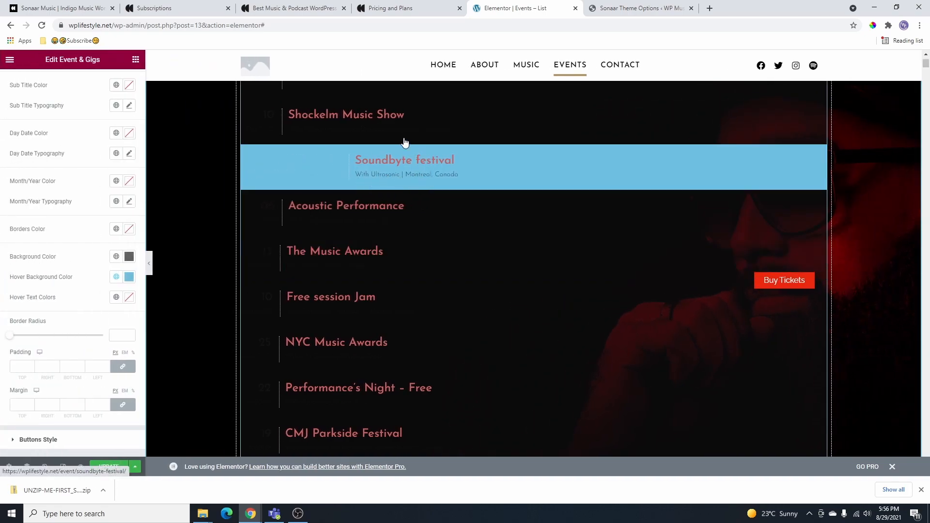
scroll(62, 159, "up", 1)
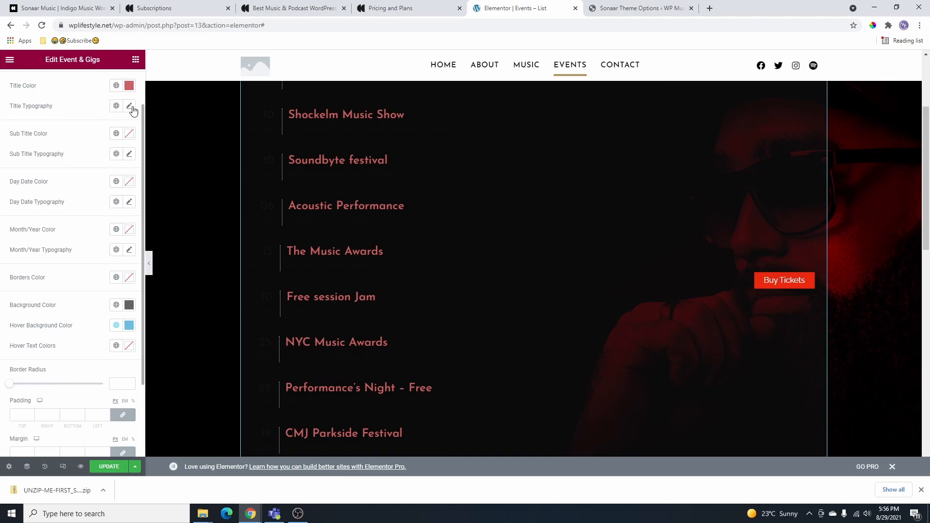
scroll(131, 111, "up", 1)
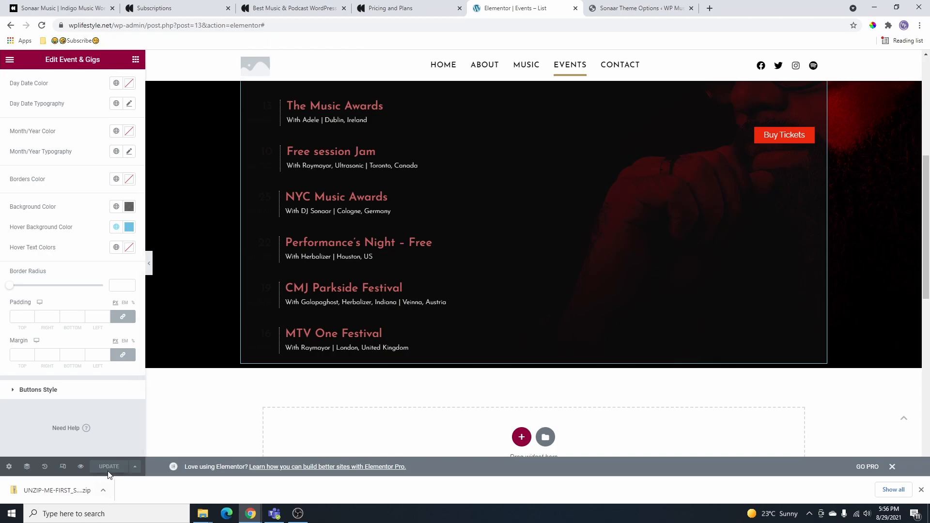
scroll(68, 179, "up", 3)
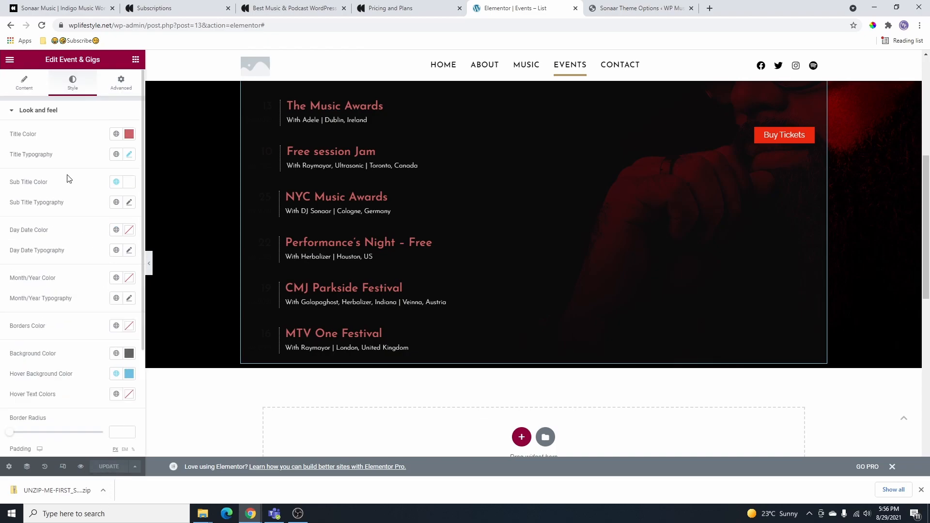
- View the live Events – List page, then reopen it with Elementor
left_click(10, 59)
left_click(46, 209)
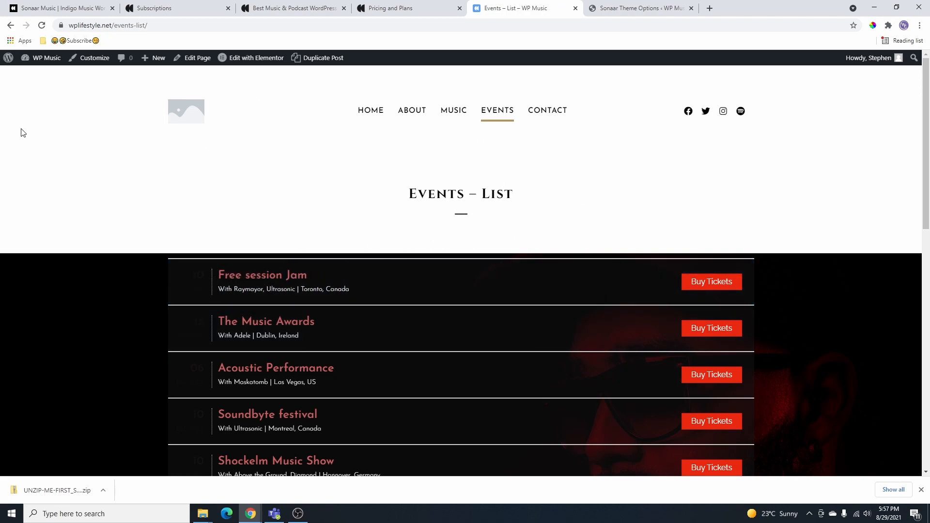
left_click(252, 61)
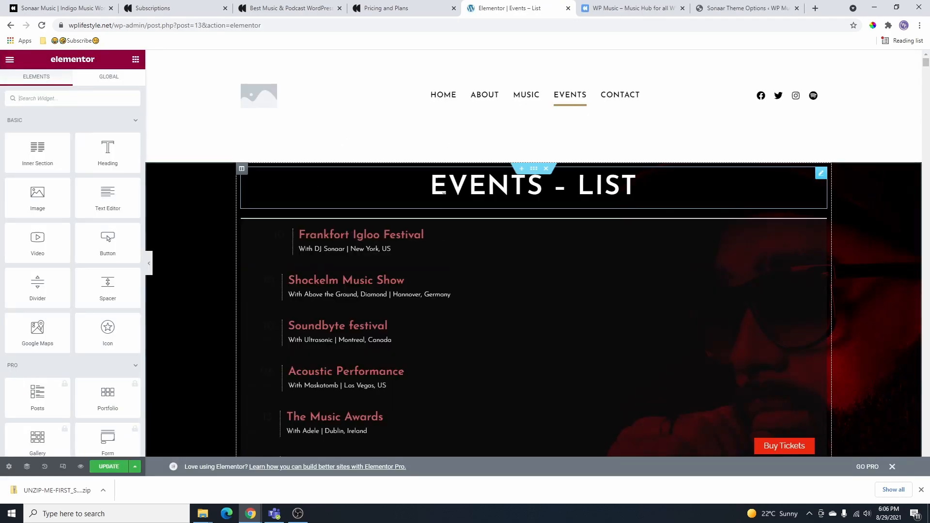
- Keep the page layout as Elementor Full Width and update the page
left_click(9, 468)
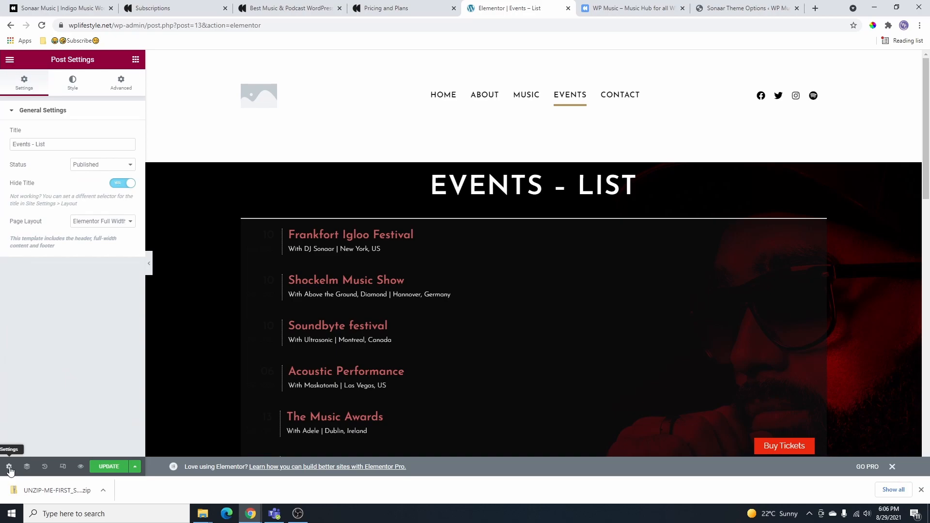
left_click(108, 224)
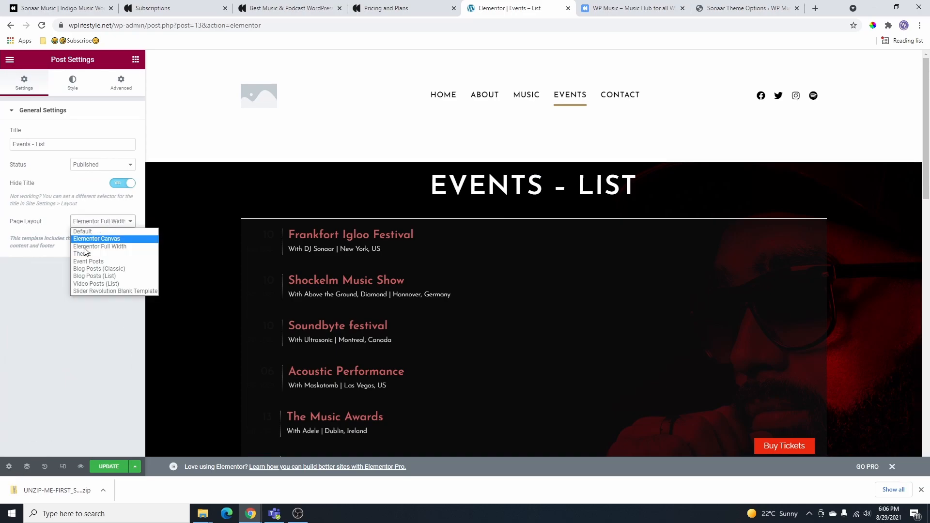
left_click(103, 247)
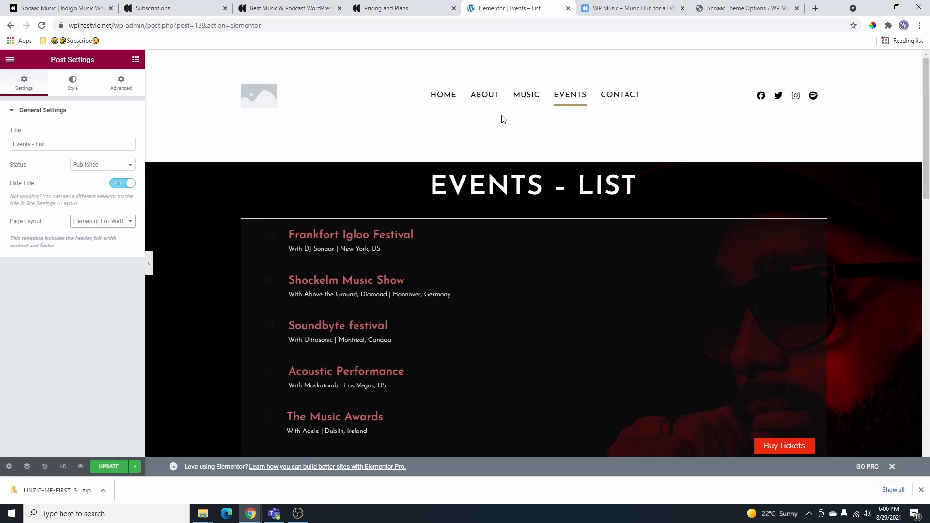
left_click(109, 467)
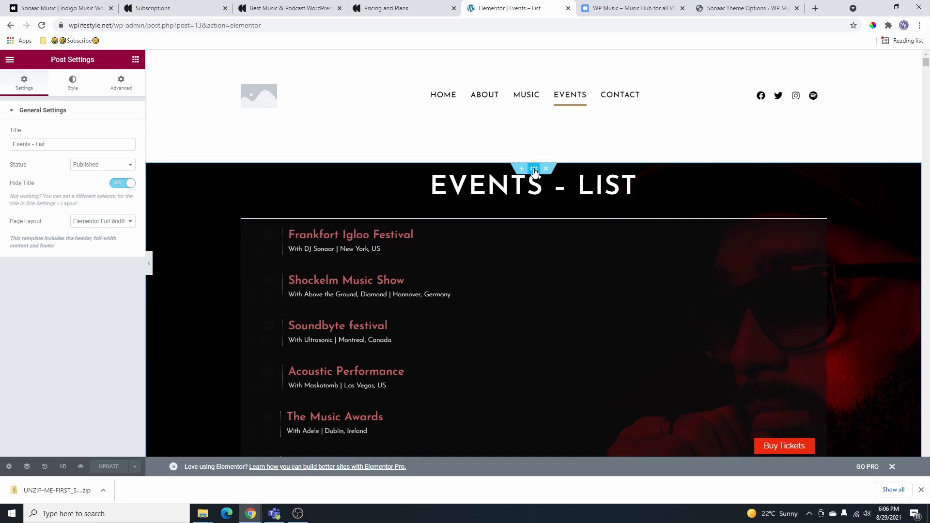
- Unlink the events section's padding and set its top padding to 200
left_click(535, 170)
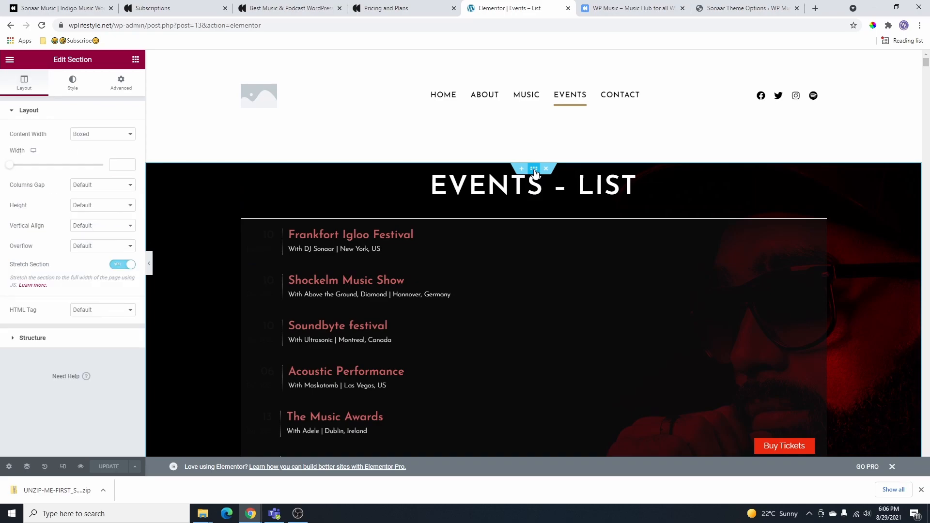
left_click(113, 88)
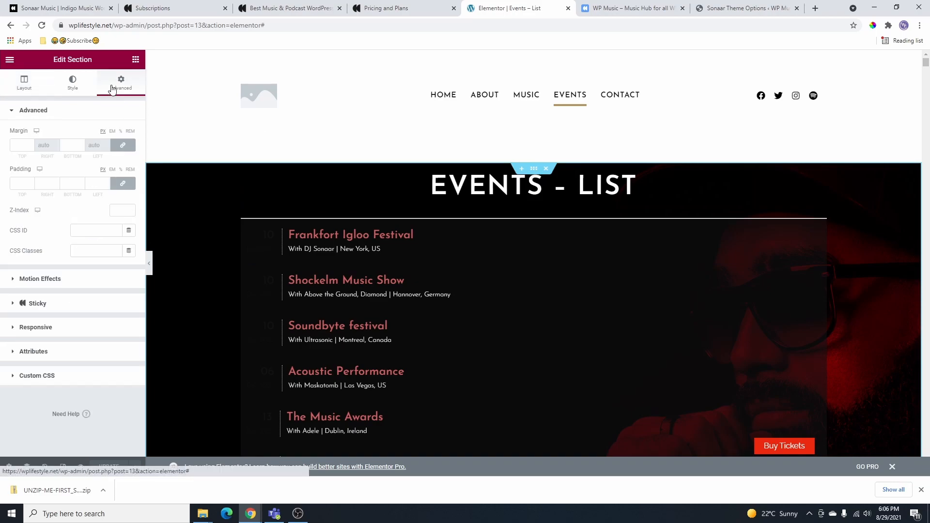
left_click(124, 184)
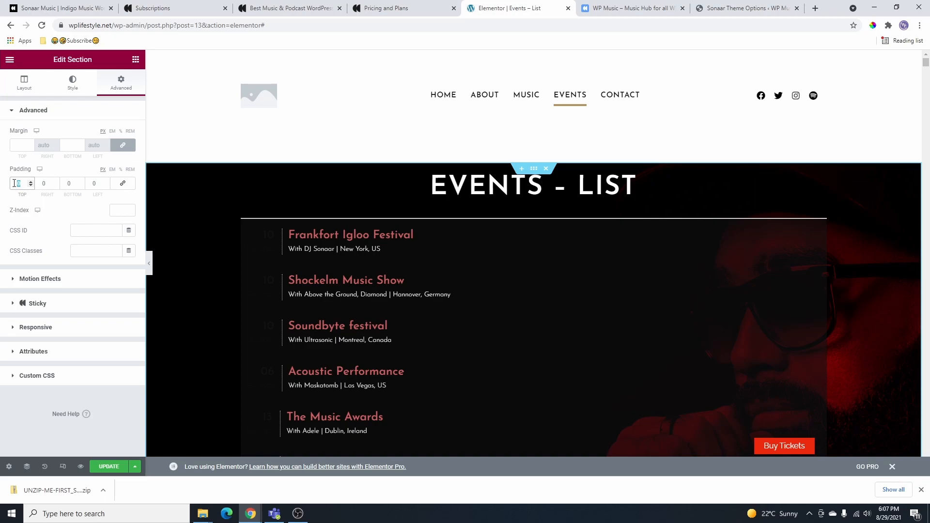
type("100")
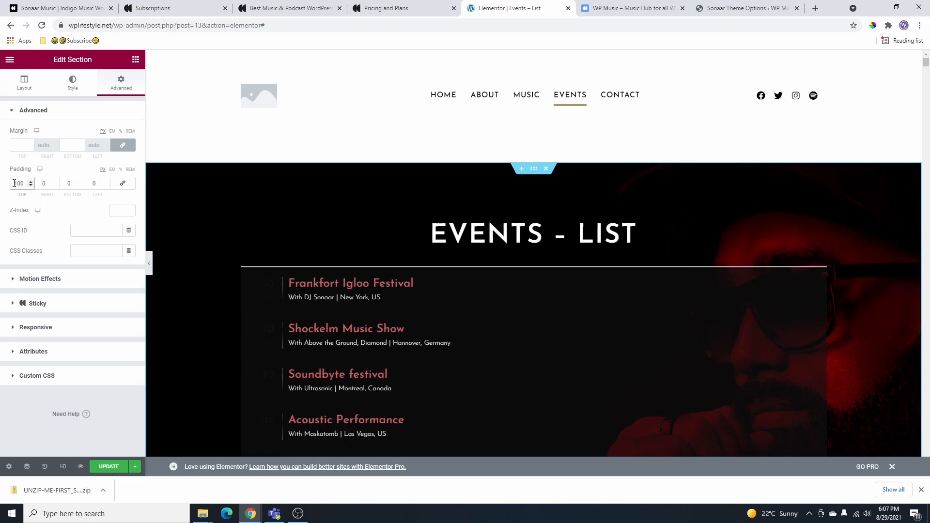
key("BackSpace")
type("2000")
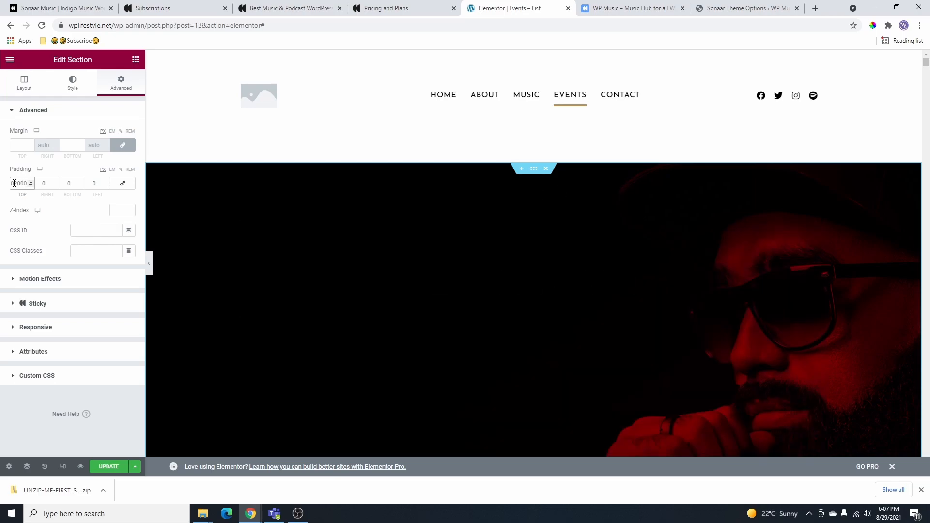
key("BackSpace")
key("BackSpace")
key("BackSpace")
key("BackSpace")
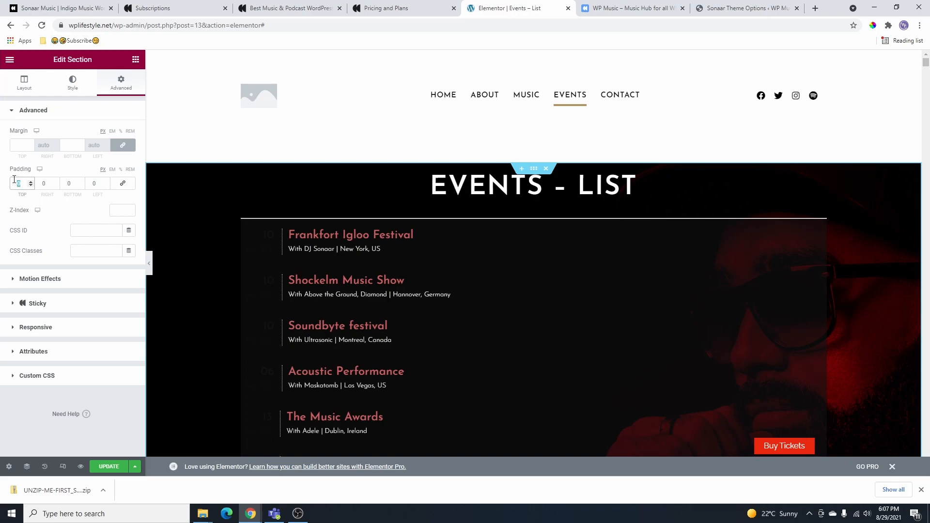
type("200")
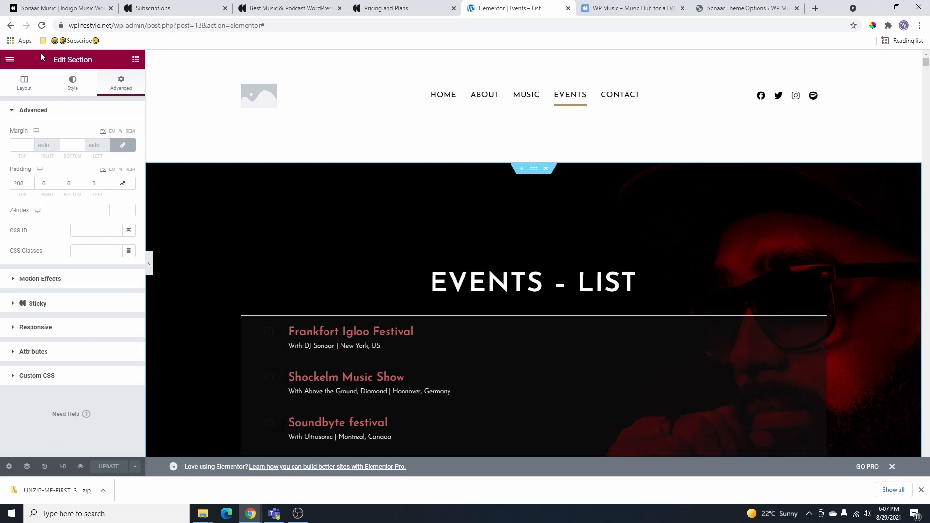
left_click(10, 60)
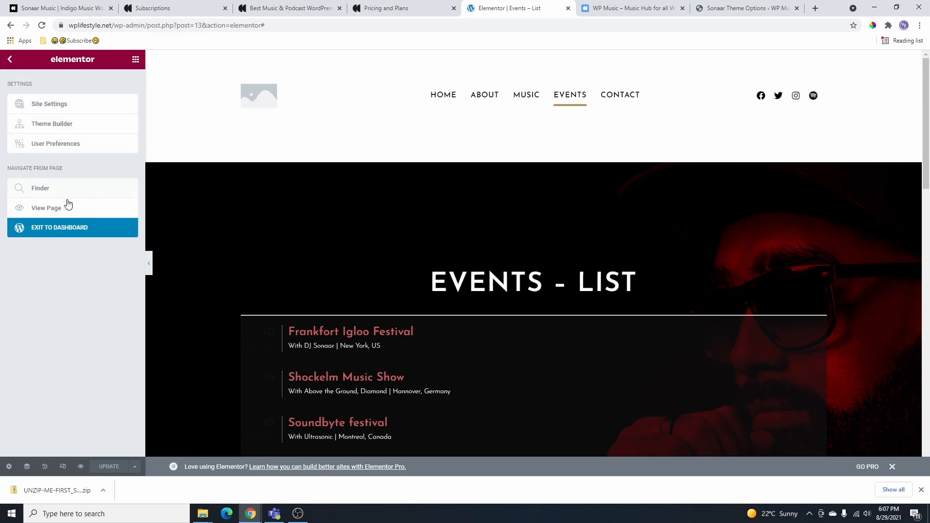
- Open the live Events – List page, then bring it up in the page editor
left_click(53, 210)
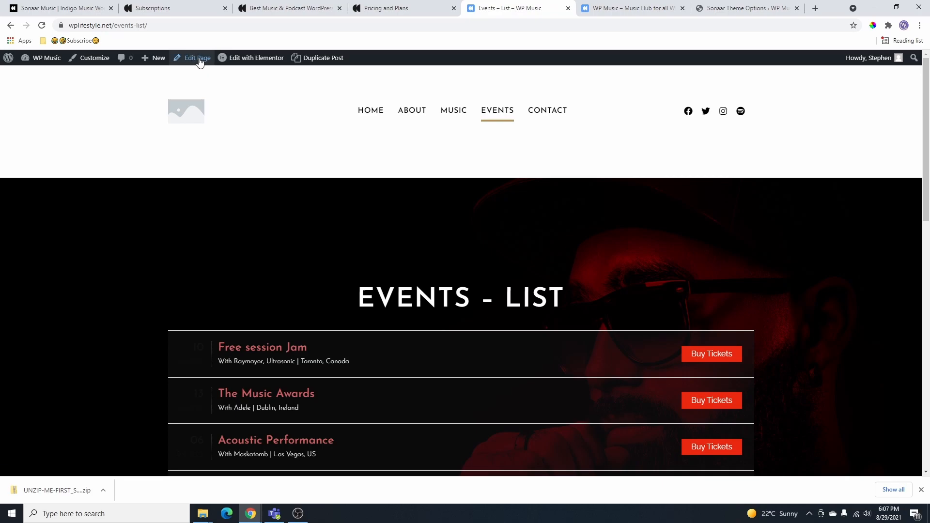
left_click(198, 58)
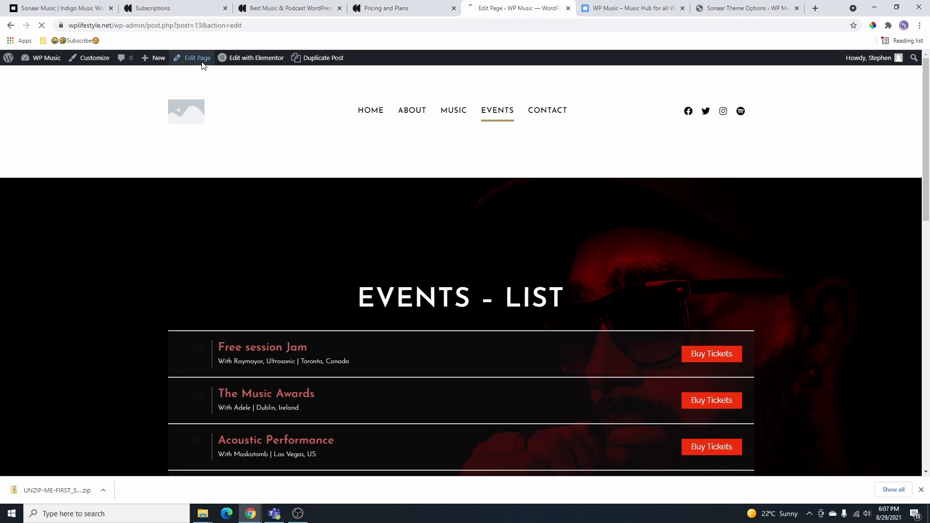
scroll(862, 271, "down", 3)
scroll(862, 310, "down", 6)
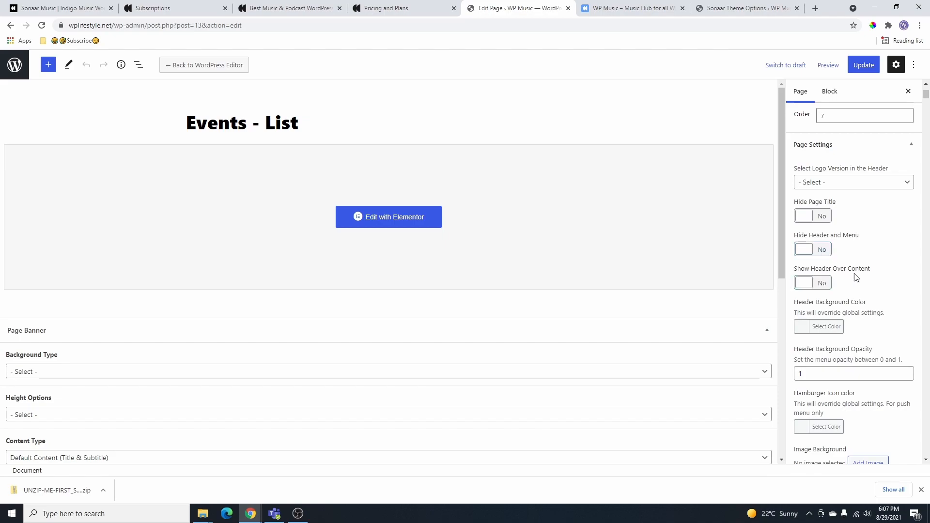
- Set Show Header Over Content to Yes, update the page, and preview it in a new tab
left_click(821, 288)
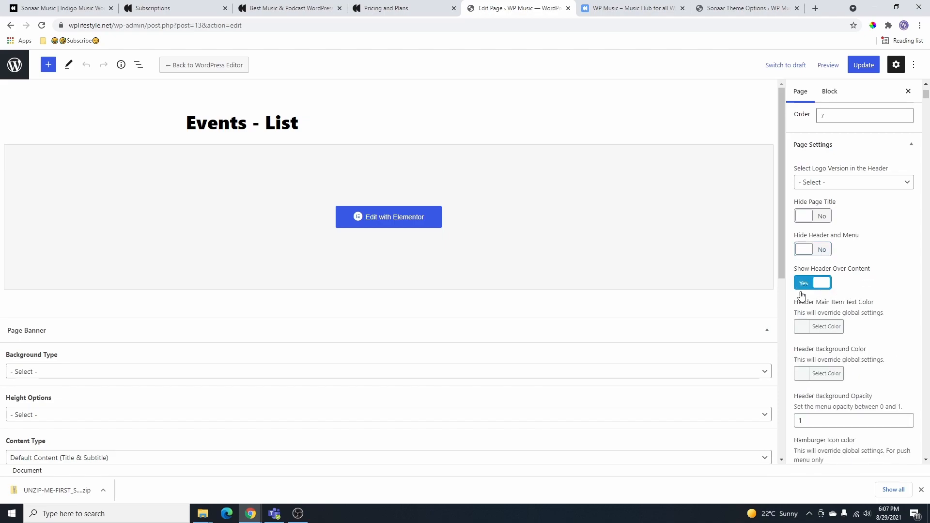
left_click(864, 65)
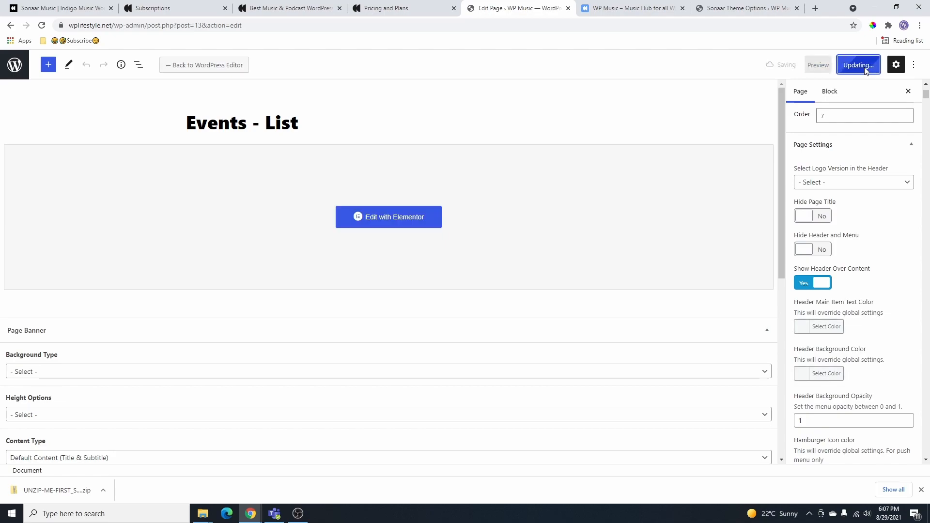
left_click(827, 63)
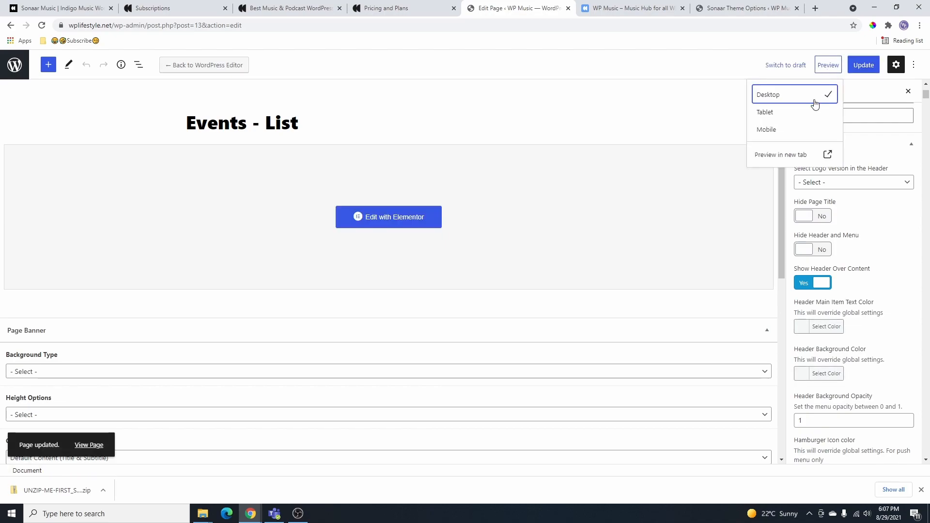
left_click(789, 154)
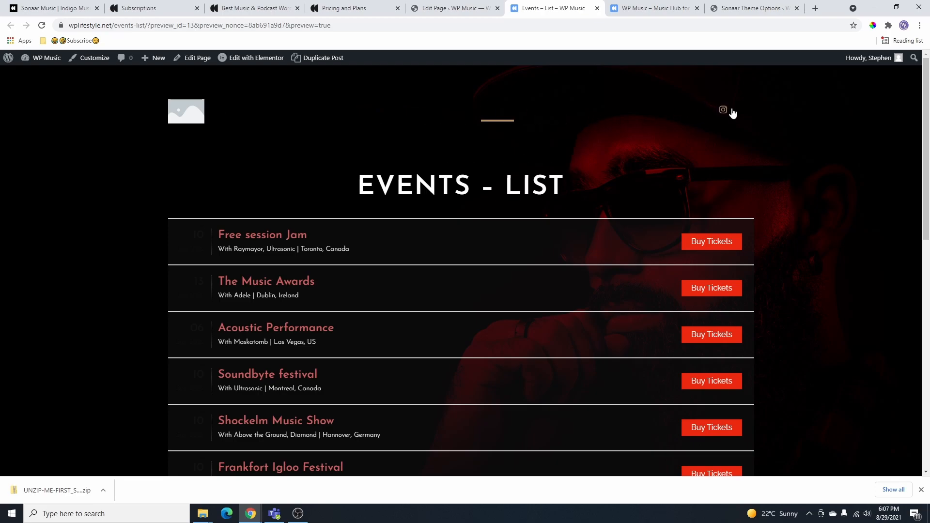
- Scroll the preview to check the overlaid header, then return to the Edit Page tab
scroll(274, 389, "down", 2)
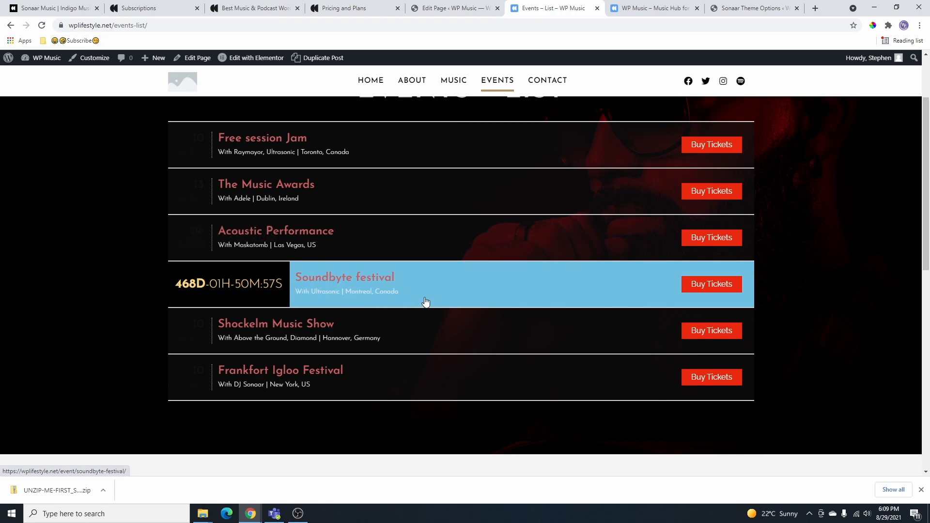
scroll(771, 257, "up", 2)
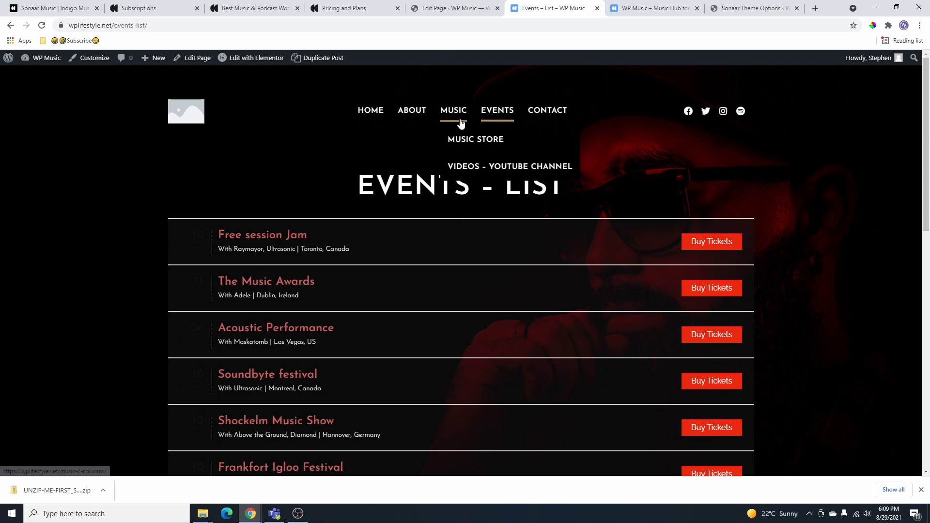
scroll(489, 175, "down", 3)
scroll(487, 165, "up", 3)
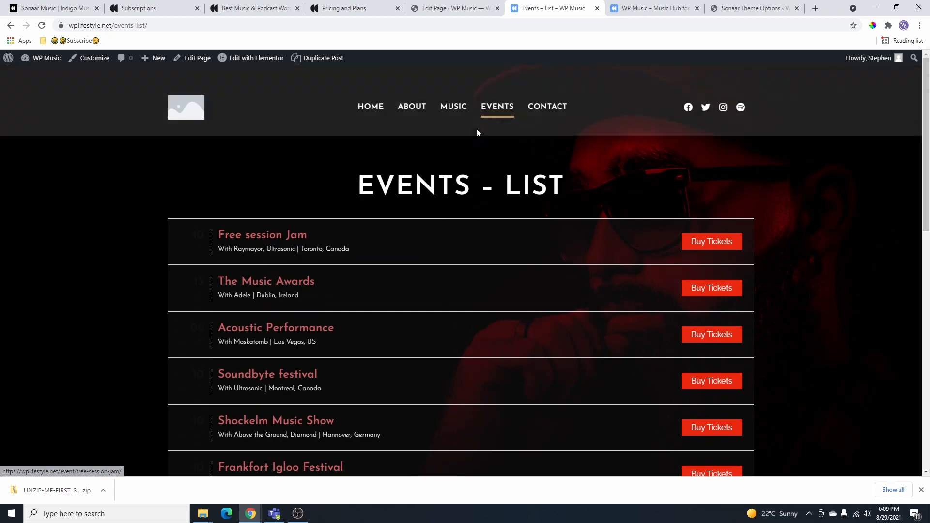
left_click(455, 14)
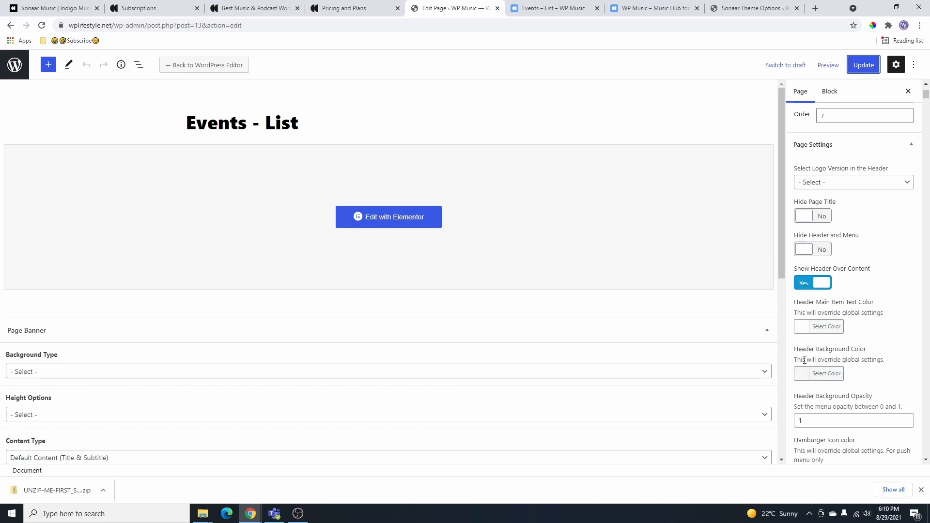
- Pick a swatch for Header Main Item Text Color, update, and glance at the live page
left_click(803, 327)
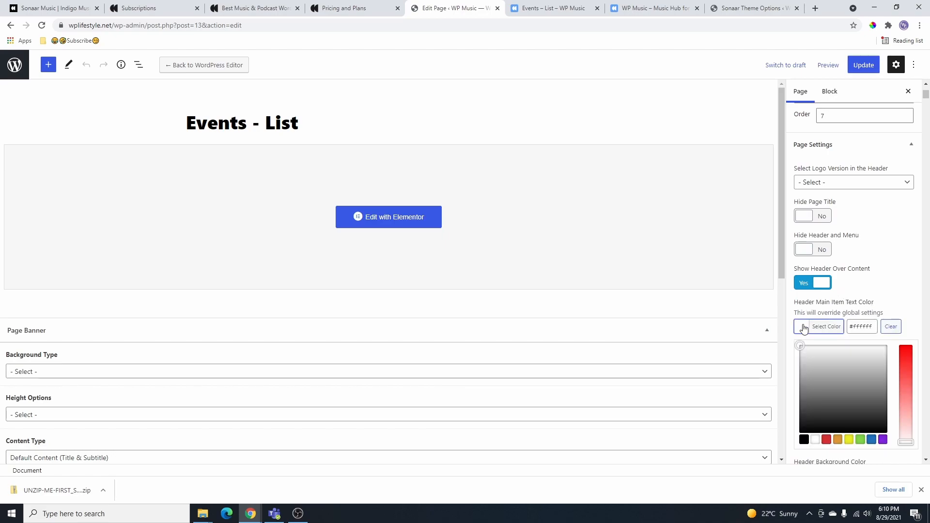
left_click(804, 440)
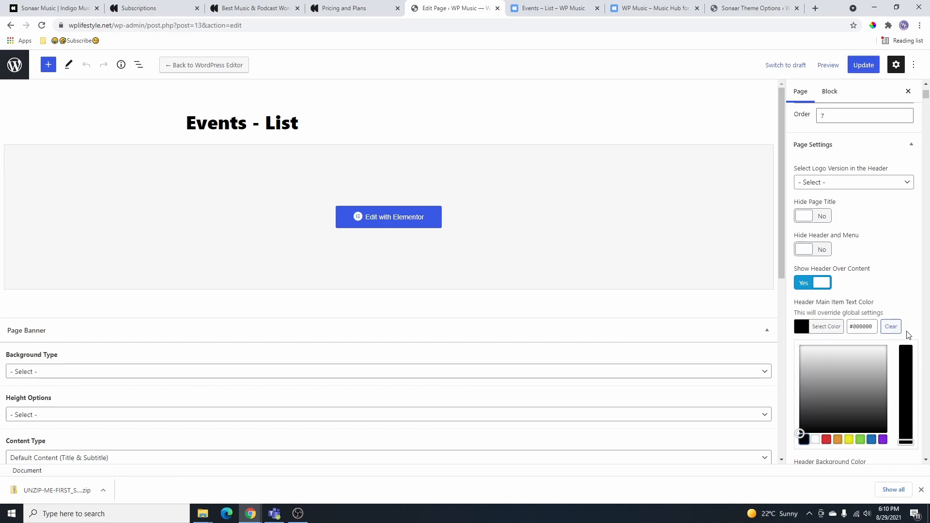
left_click(865, 68)
left_click(552, 8)
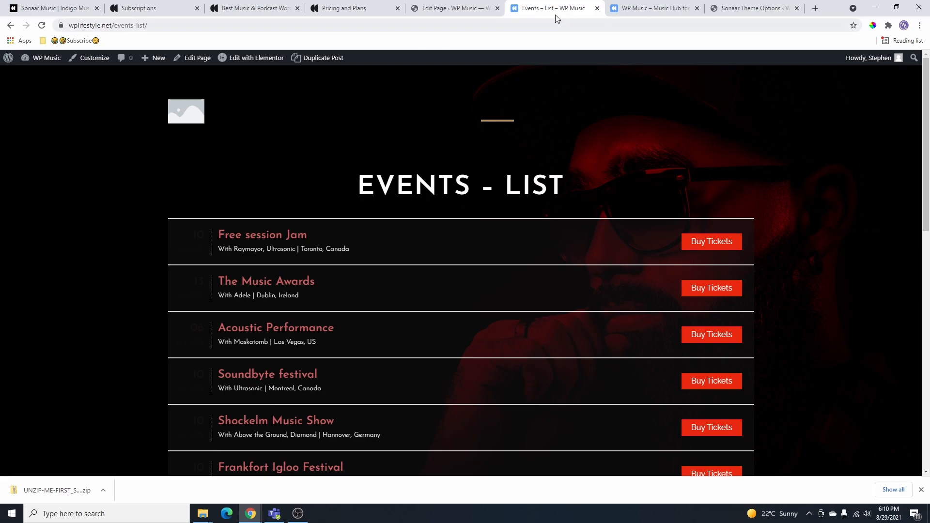
left_click(451, 8)
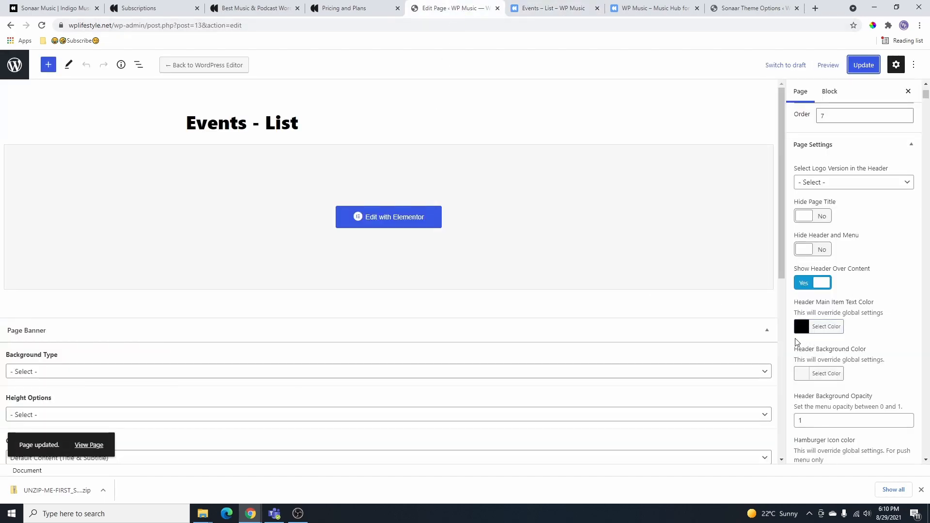
- Adjust the header menu text colour in the picker, save, and reload the live page
left_click(806, 329)
left_click(826, 439)
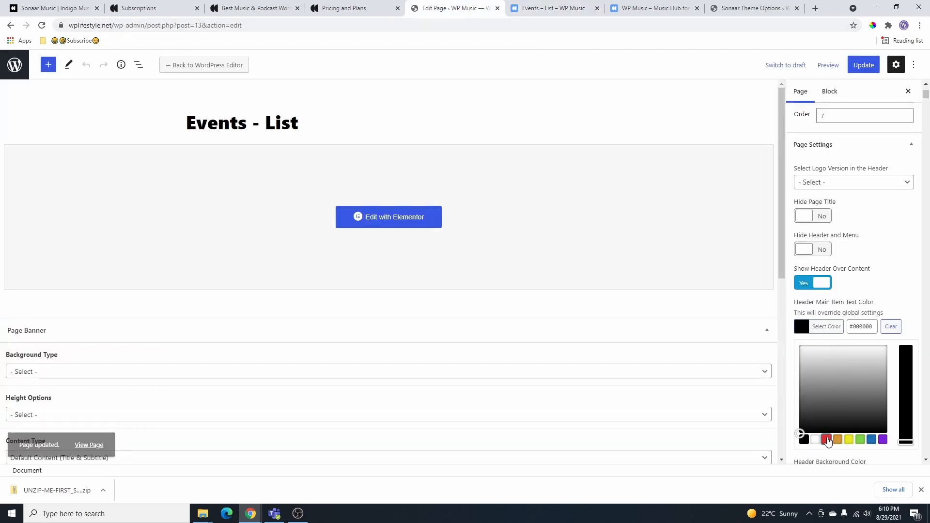
left_click_drag(914, 362, 910, 346)
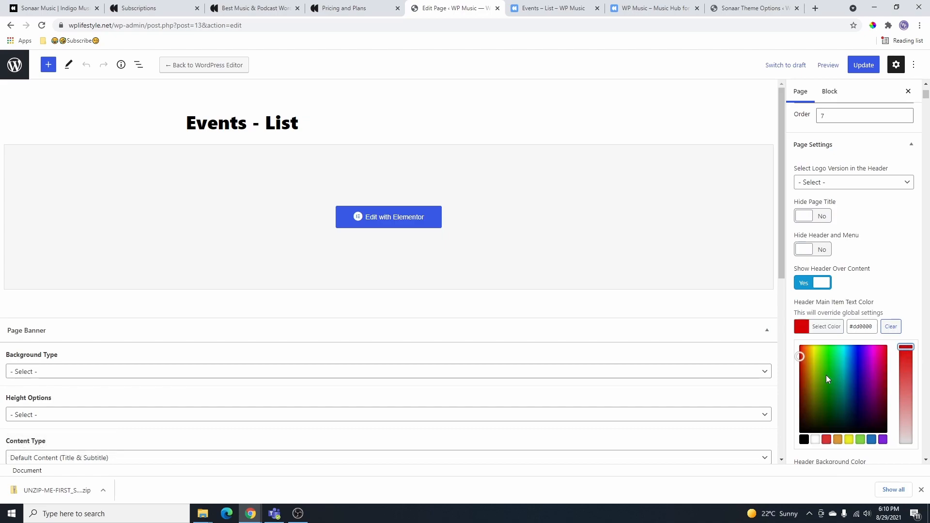
left_click(863, 65)
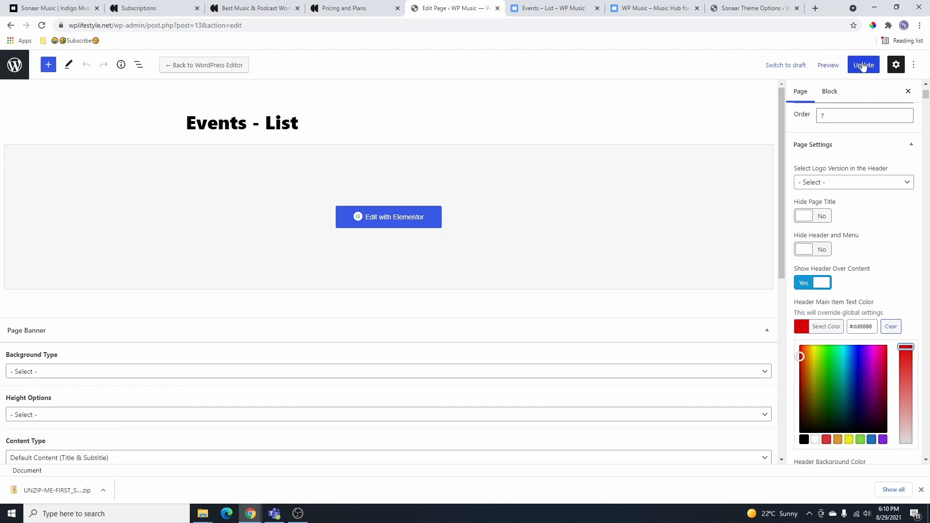
left_click(572, 8)
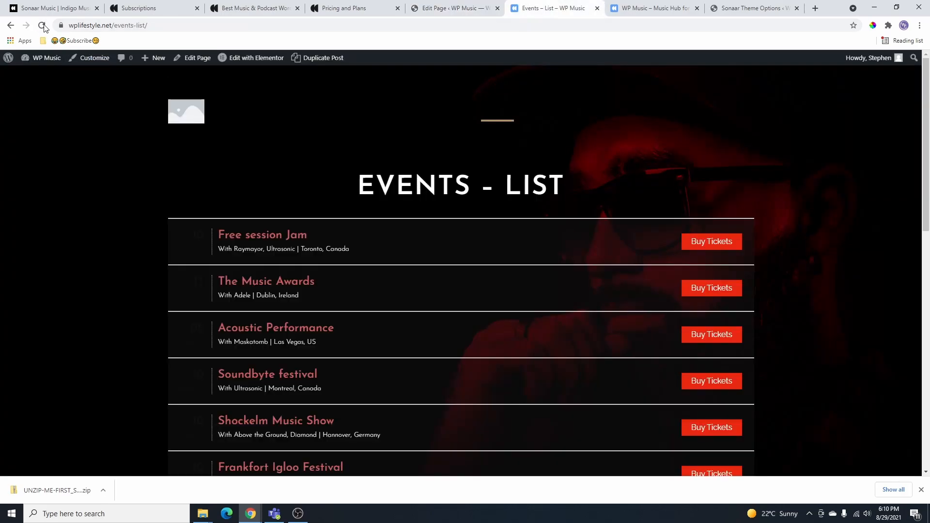
left_click(41, 26)
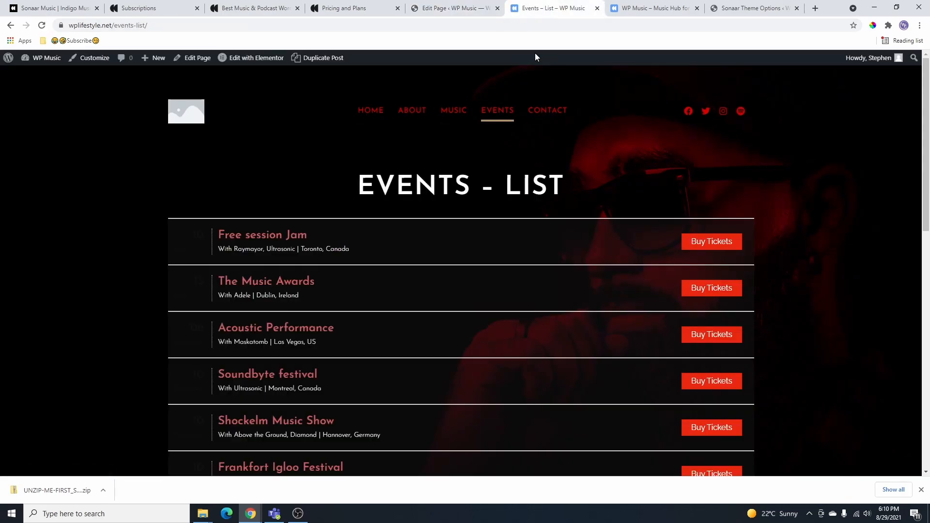
- Update the page again and reload the live Events – List page to confirm the header colour
left_click(445, 8)
left_click(859, 65)
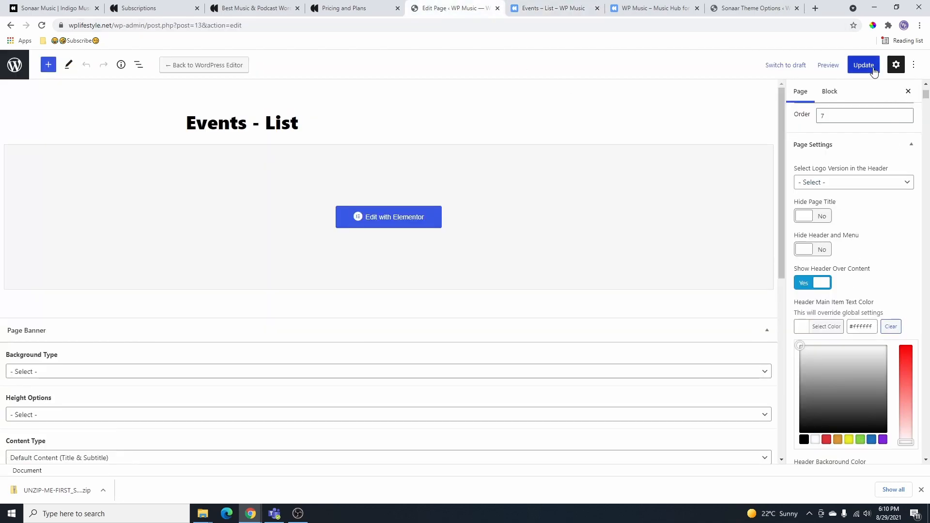
left_click(559, 9)
left_click(41, 25)
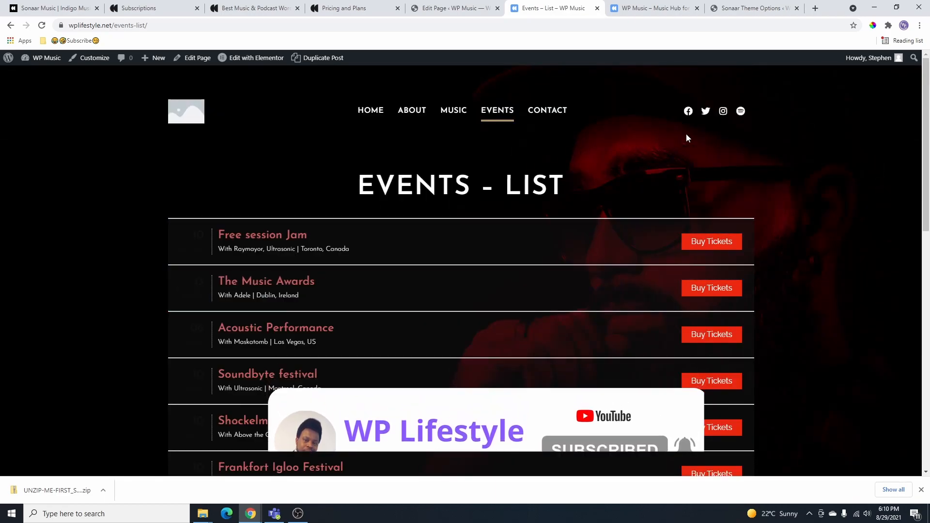
- Browse the live Events and Contact pages, then reach the admin All Pages list from the editor
scroll(795, 208, "down", 1)
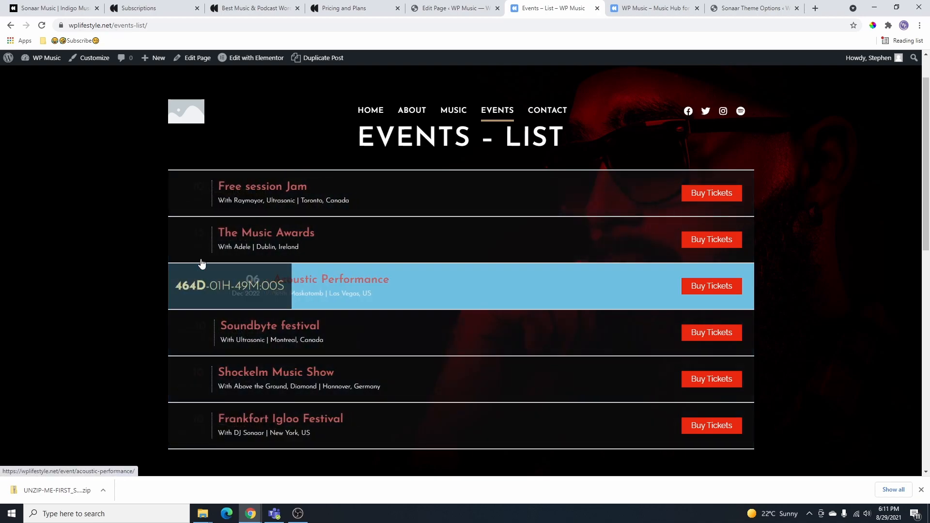
scroll(800, 257, "up", 1)
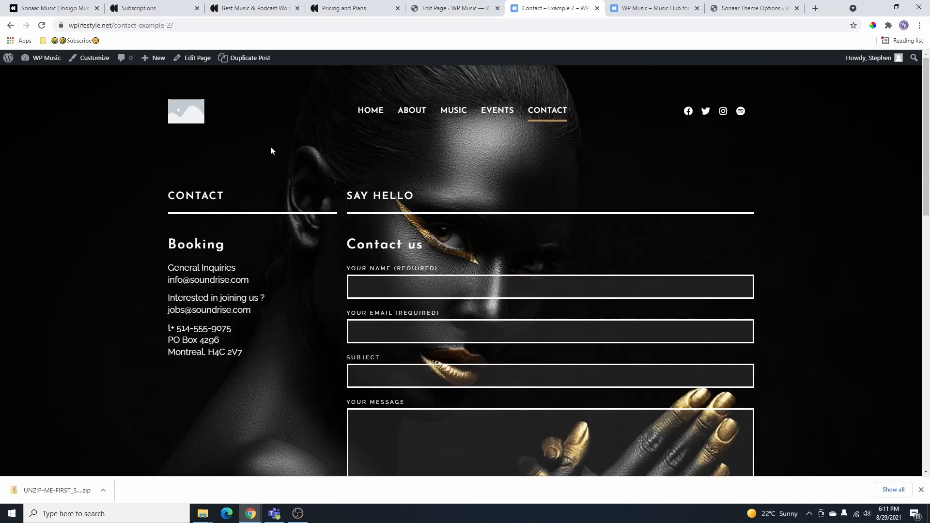
scroll(730, 216, "down", 3)
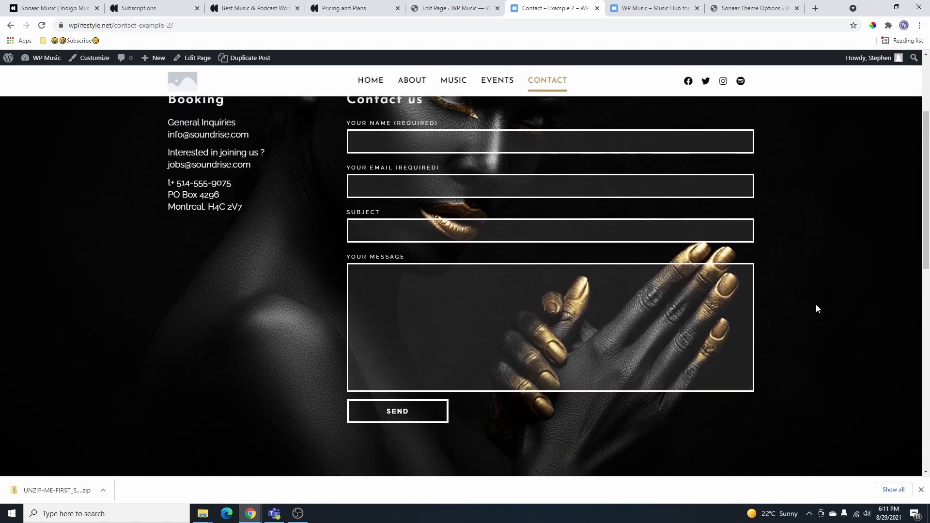
scroll(813, 302, "down", 3)
scroll(808, 281, "up", 6)
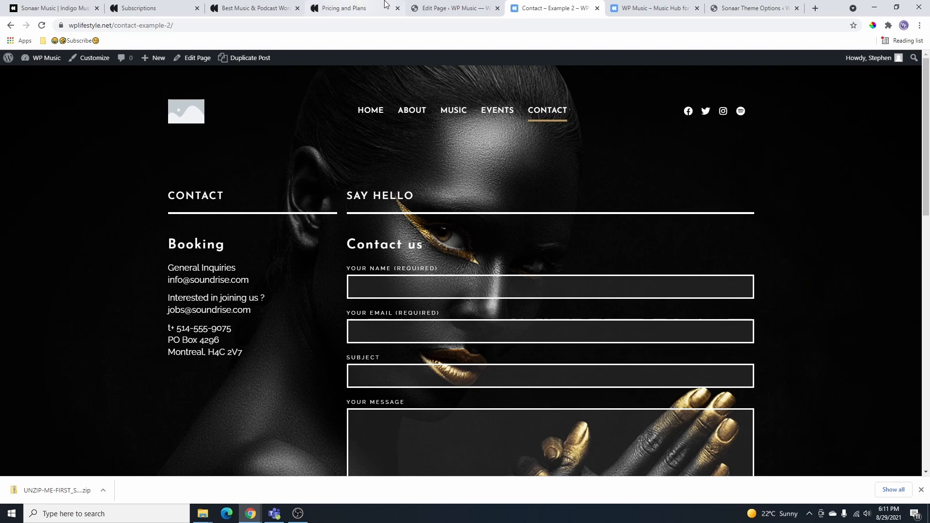
left_click(446, 5)
left_click(15, 69)
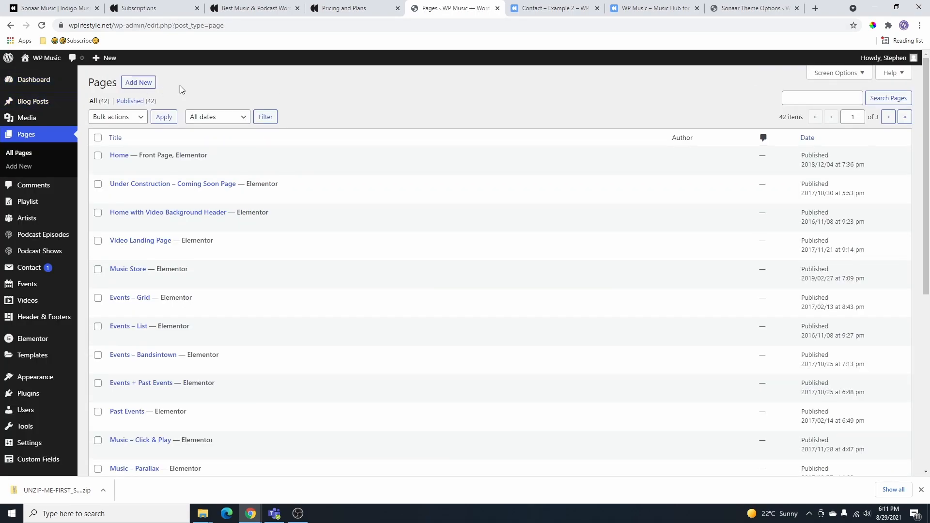
- Edit the Dust to Play playlist and open the streaming help article beside its track link
mouse_move(31, 201)
left_click(87, 205)
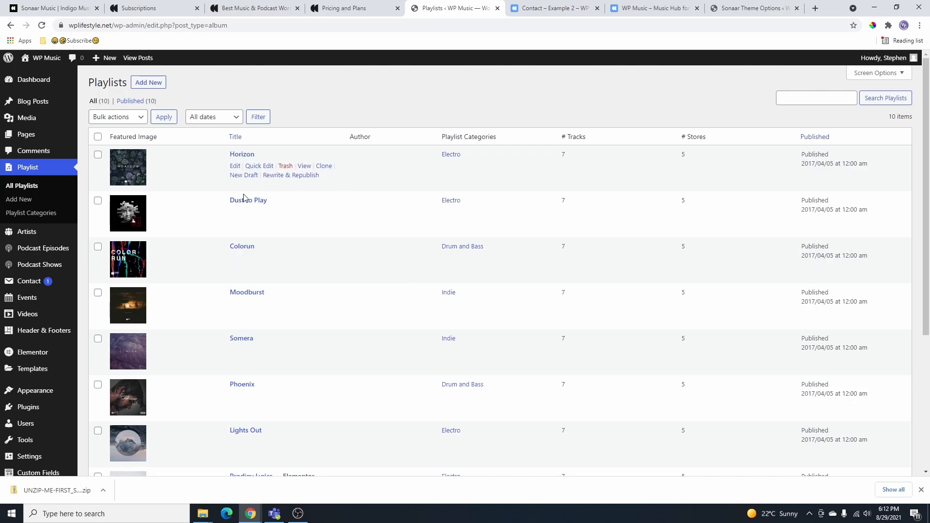
left_click(236, 214)
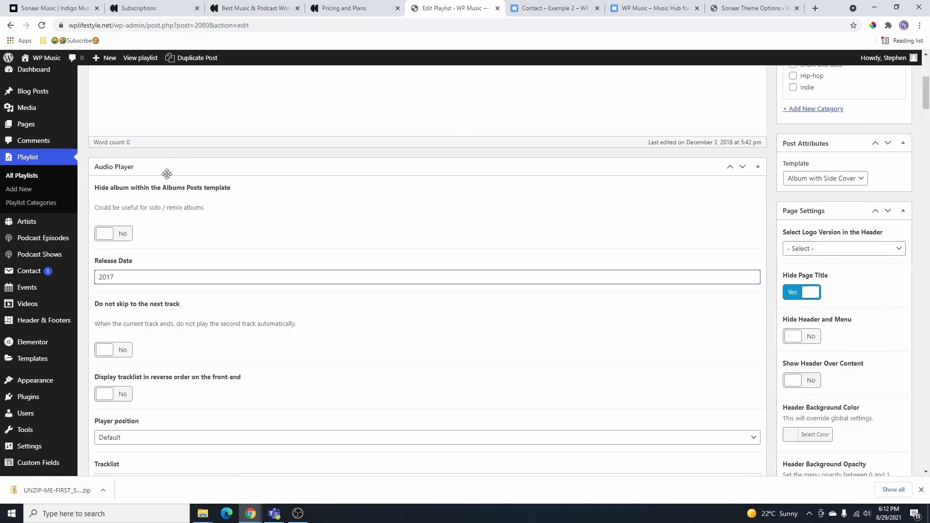
scroll(128, 273, "down", 6)
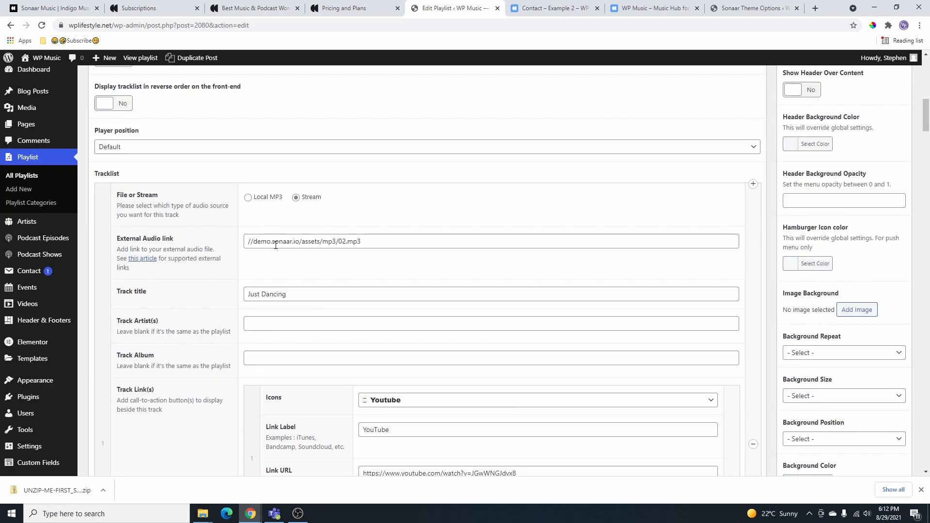
left_click_drag(363, 241, 246, 242)
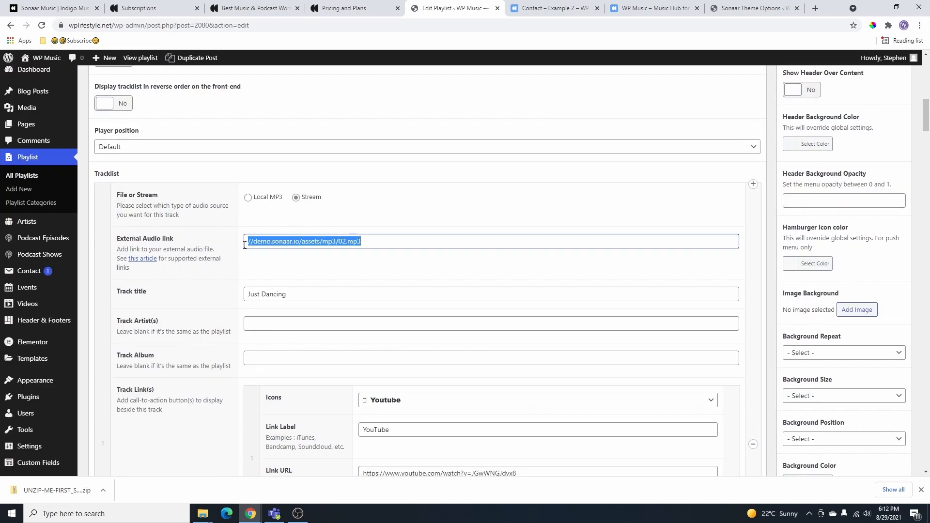
left_click(290, 242)
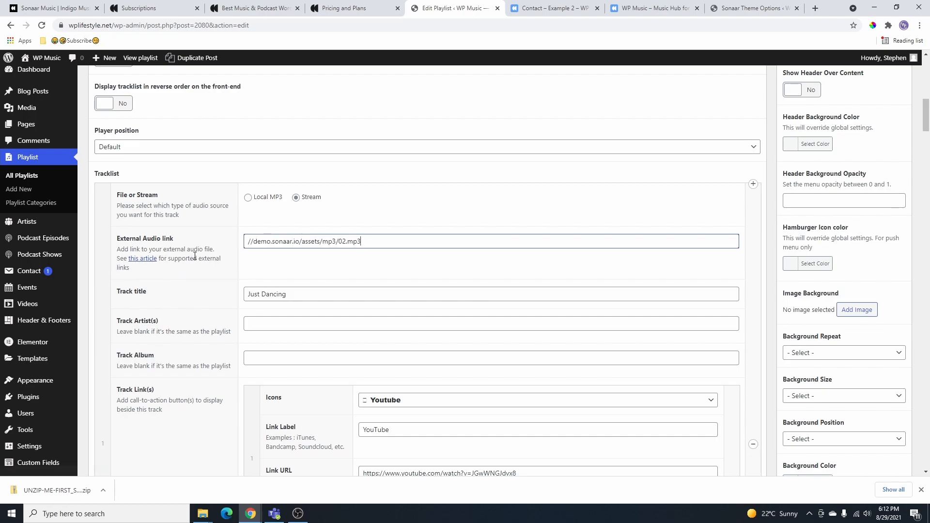
right_click(142, 258)
left_click(177, 266)
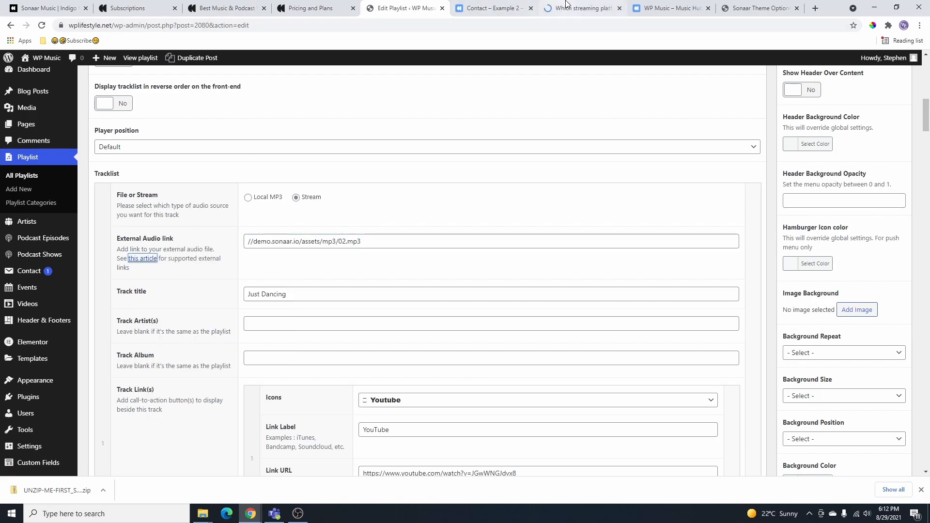
left_click(579, 8)
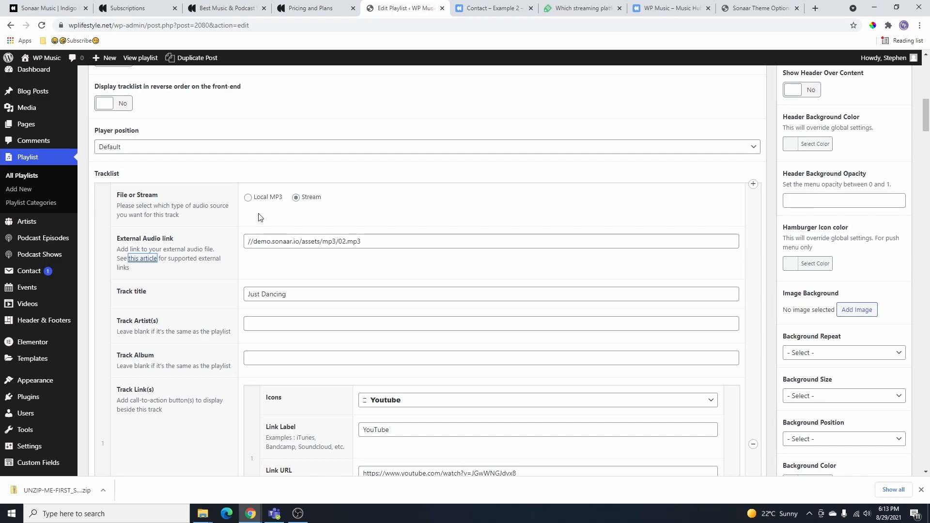
- Set the first track's File or Stream option to Local MP3 and choose Add File
left_click(247, 198)
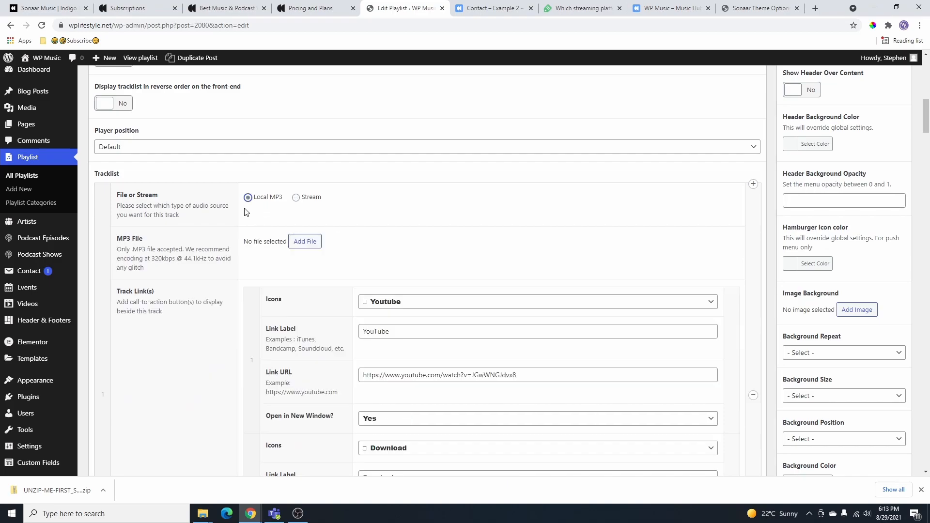
left_click(296, 198)
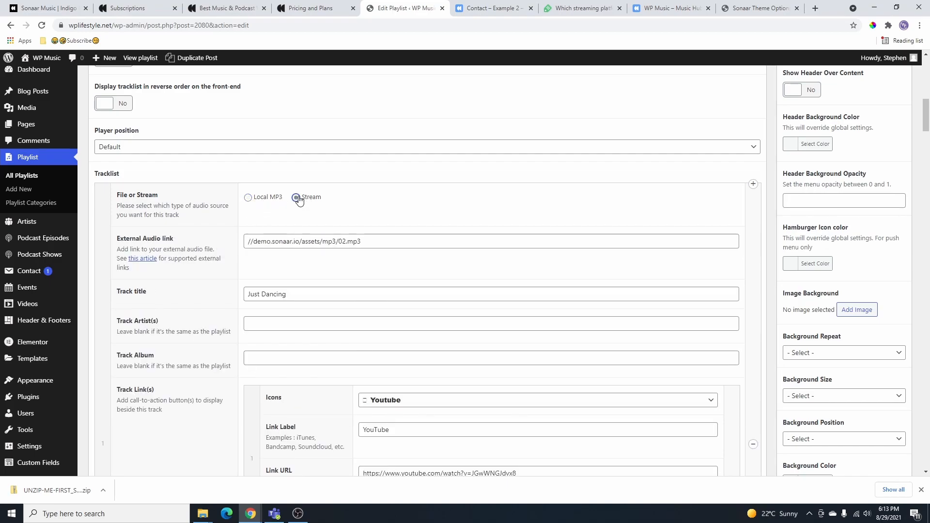
left_click(248, 198)
left_click(303, 241)
- Browse the media library for a track file, then close the picker without choosing one
left_click(43, 101)
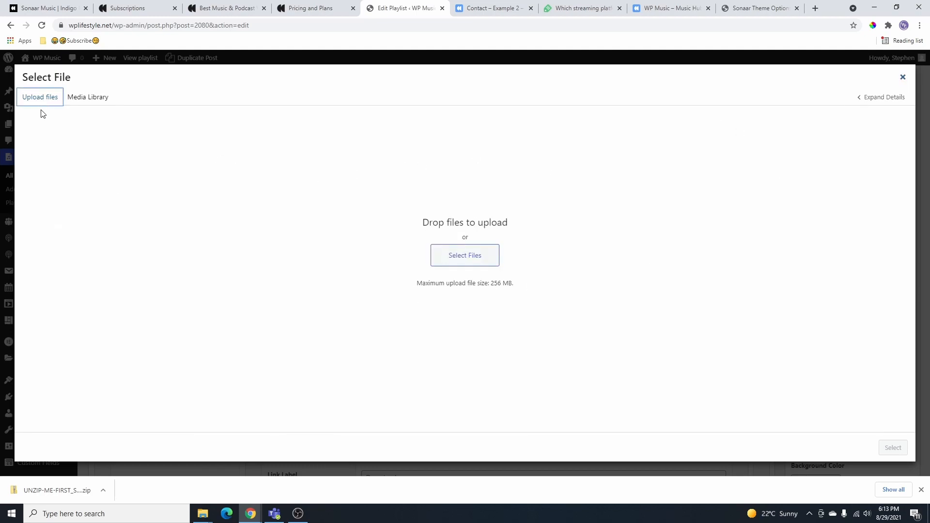
left_click(83, 98)
left_click(499, 178)
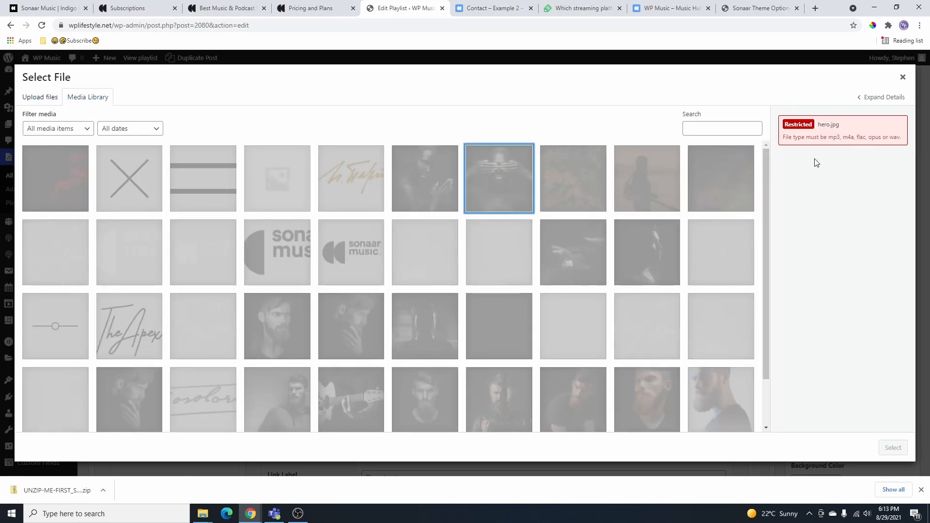
scroll(591, 252, "down", 3)
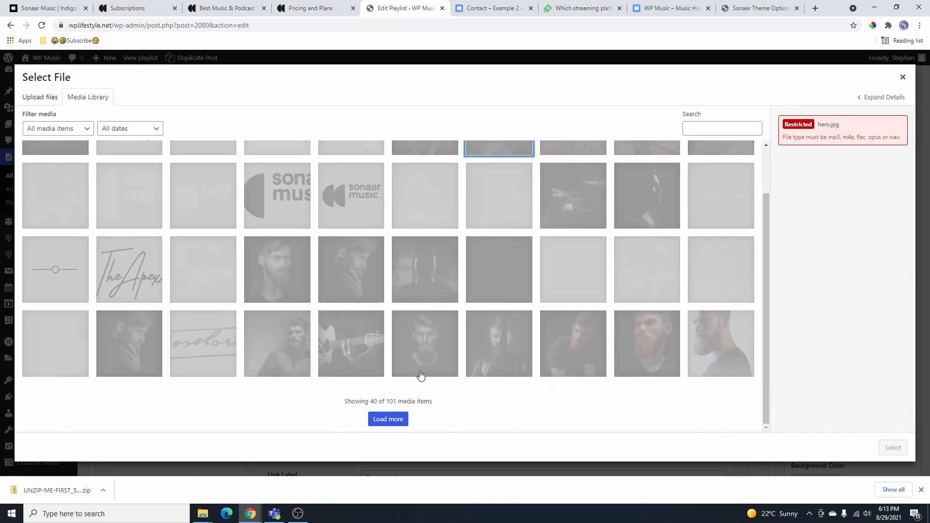
left_click(902, 77)
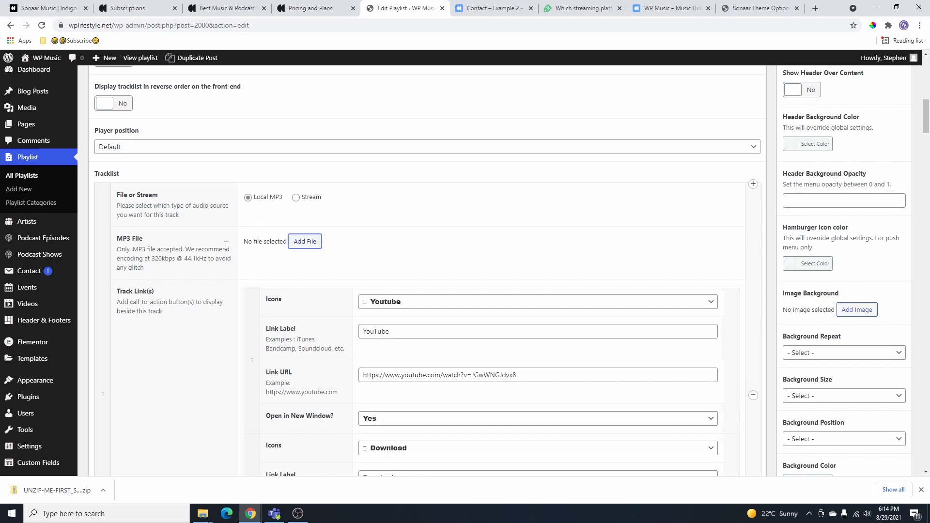
- Review the first track link: Youtube icon, label, URL, and open in new window kept Yes
scroll(500, 253, "down", 1)
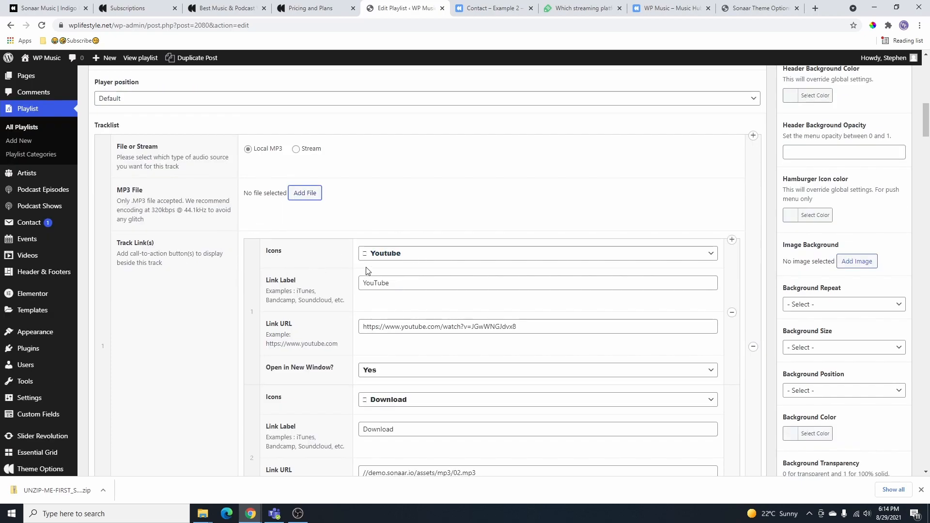
left_click(419, 259)
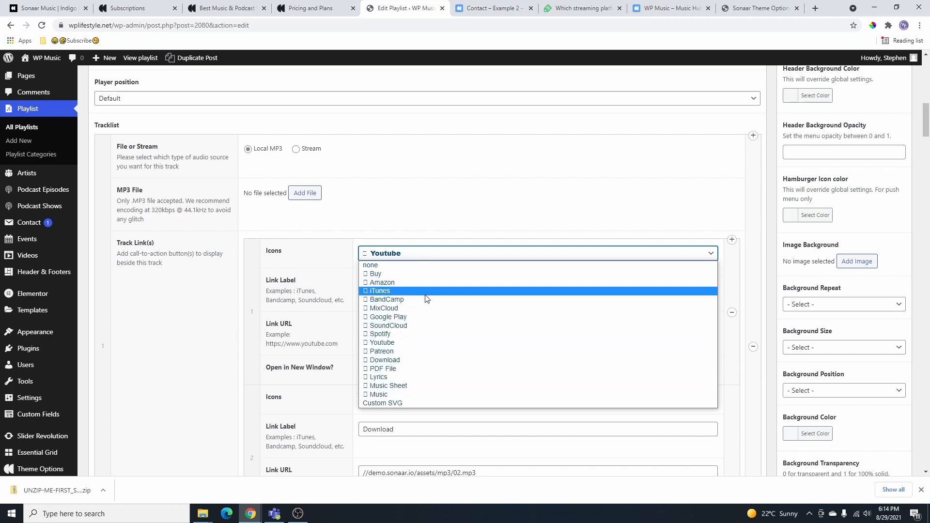
left_click(346, 281)
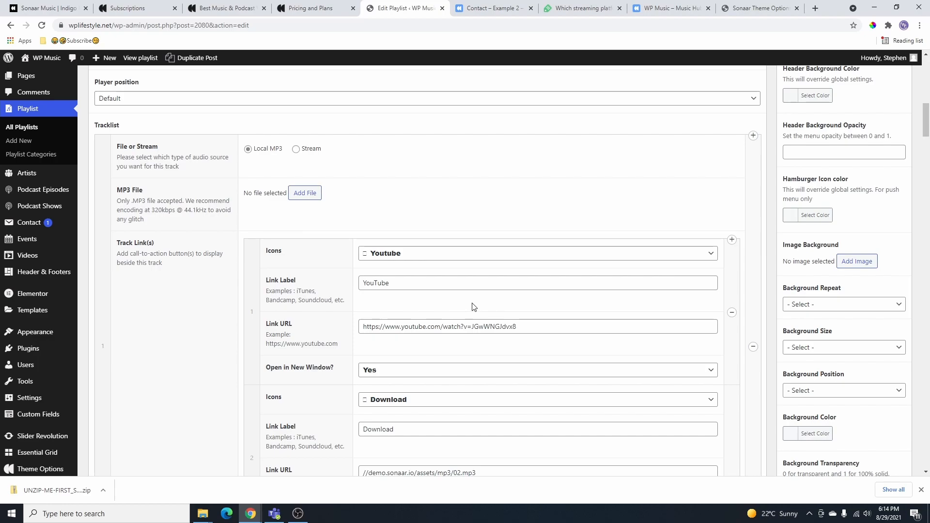
scroll(404, 229, "down", 2)
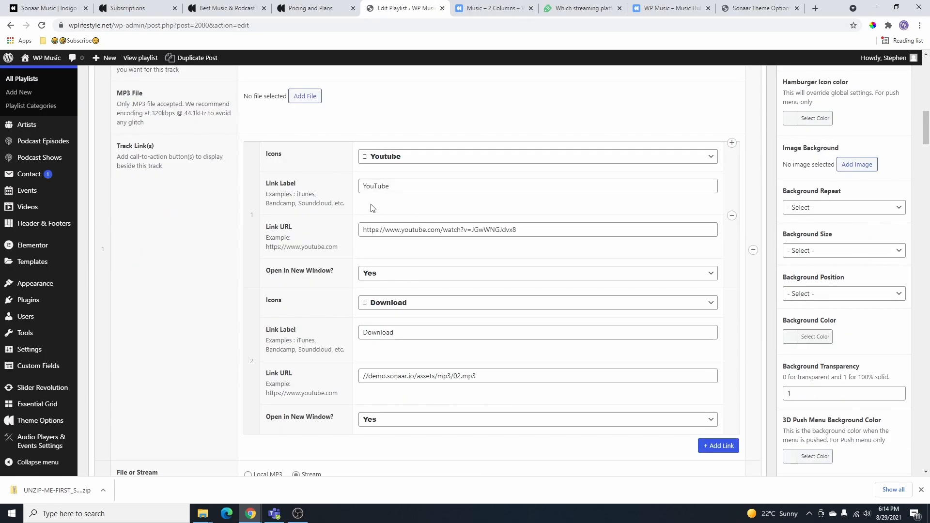
left_click(395, 188)
left_click_drag(523, 229, 359, 236)
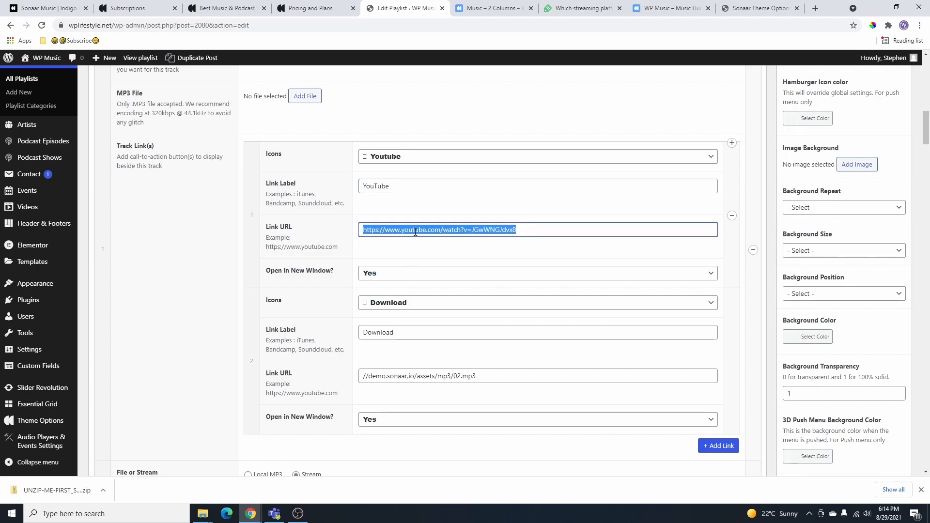
scroll(416, 232, "down", 2)
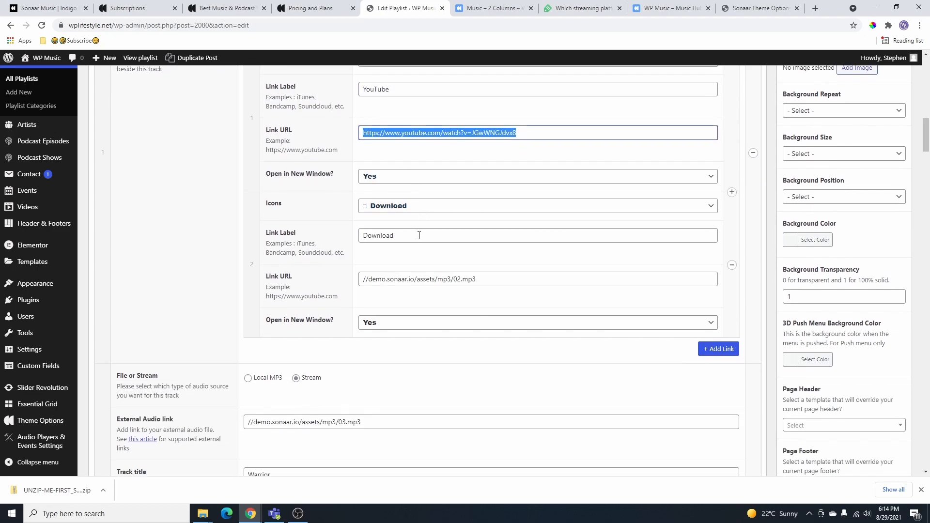
left_click(367, 179)
left_click(380, 189)
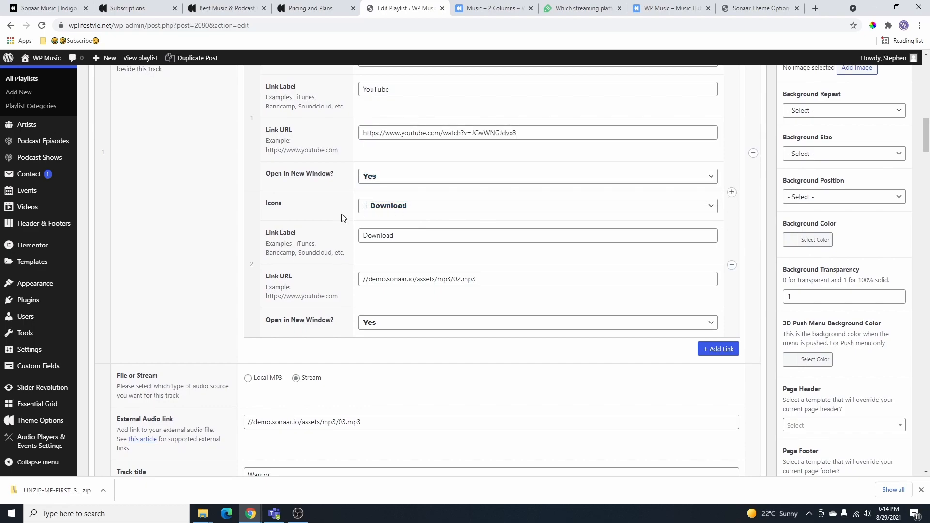
- Review the second track link: Download icon, label, URL and new-window setting
left_click(413, 206)
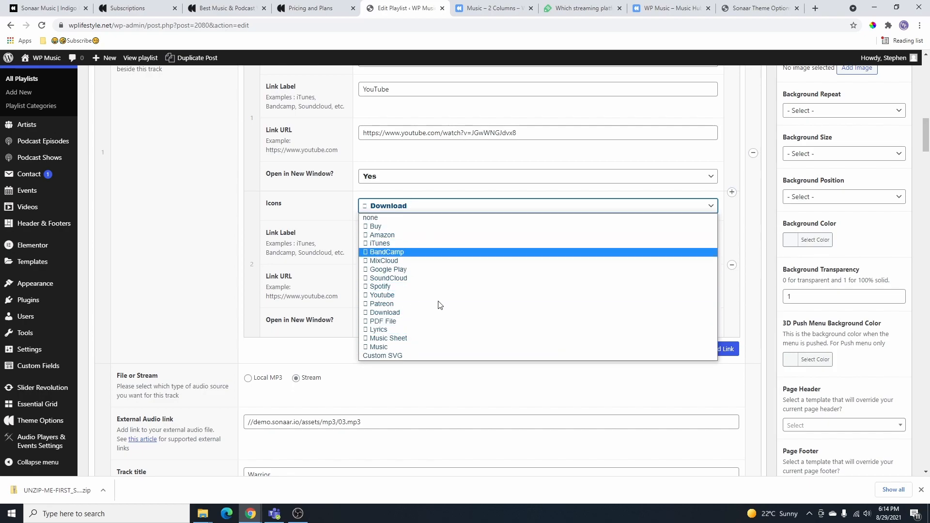
left_click(343, 214)
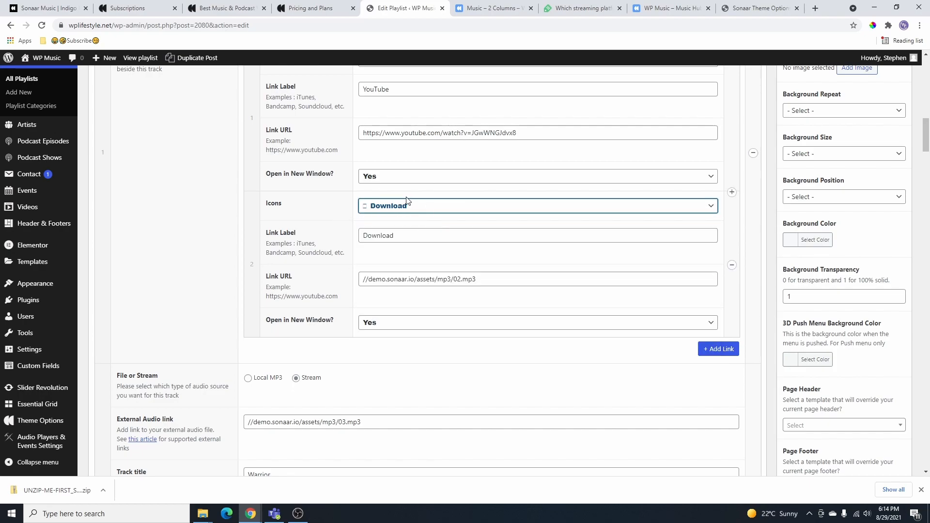
left_click_drag(401, 235, 361, 237)
left_click(399, 280)
scroll(399, 280, "down", 2)
left_click(420, 229)
scroll(433, 236, "down", 3)
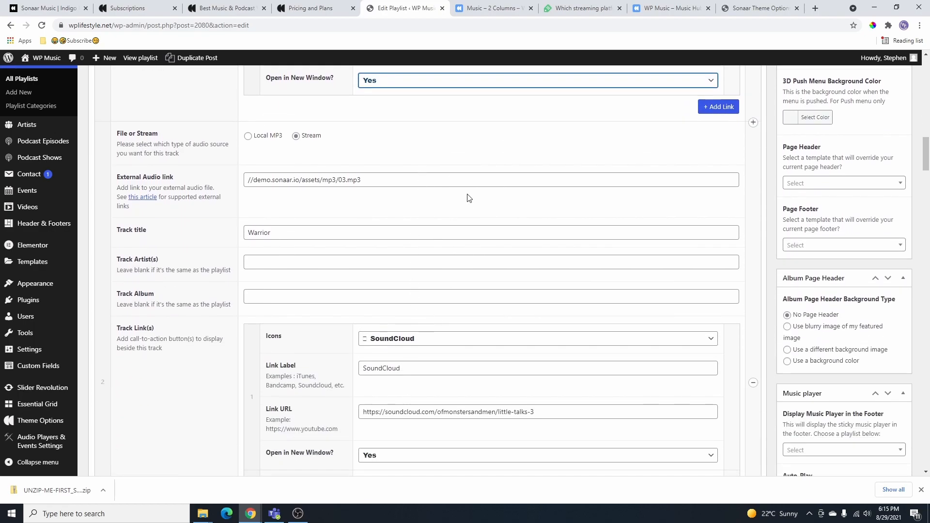
scroll(538, 215, "up", 3)
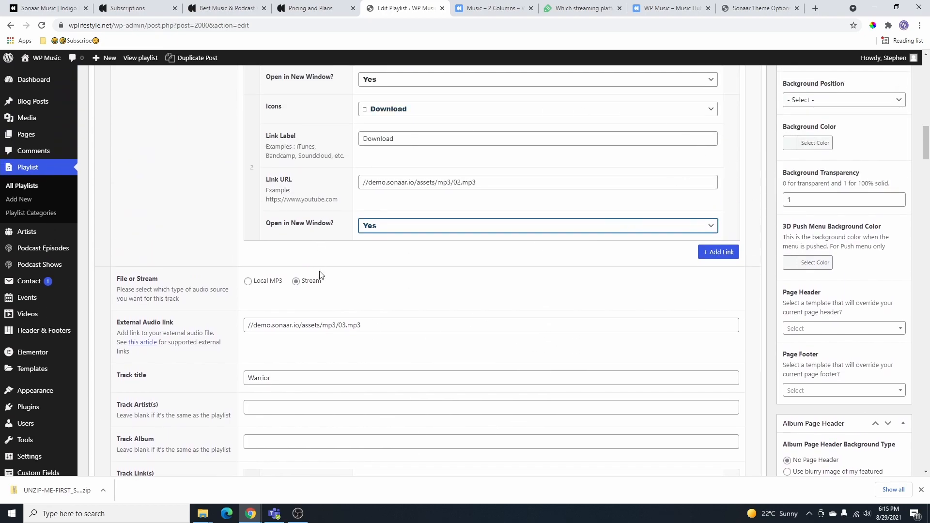
- Add a link row, remove one track link entry, and scroll down to the Store list
left_click(722, 253)
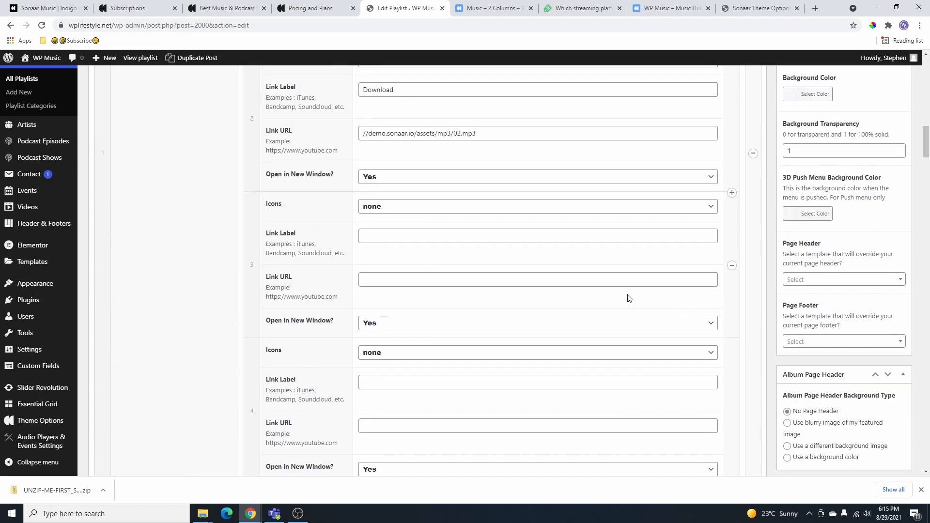
scroll(629, 298, "down", 4)
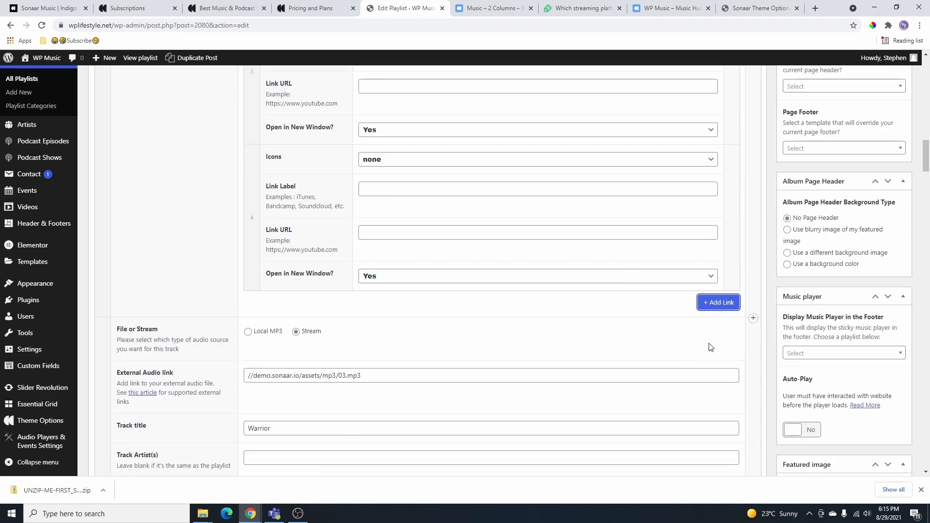
scroll(723, 334, "up", 5)
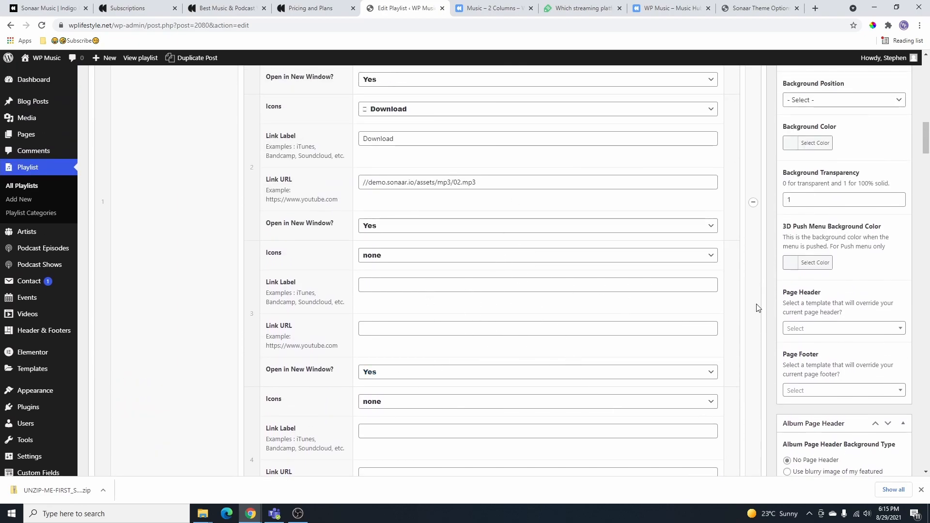
left_click(754, 203)
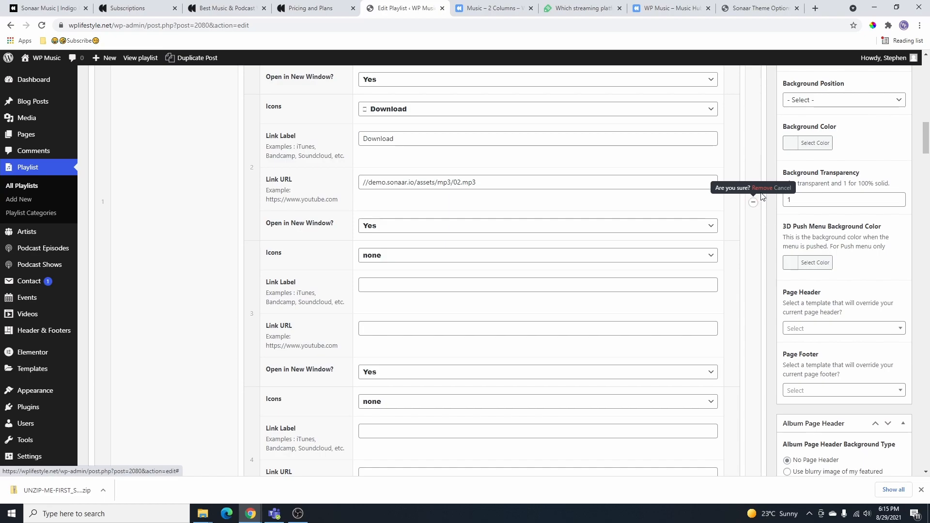
left_click(763, 189)
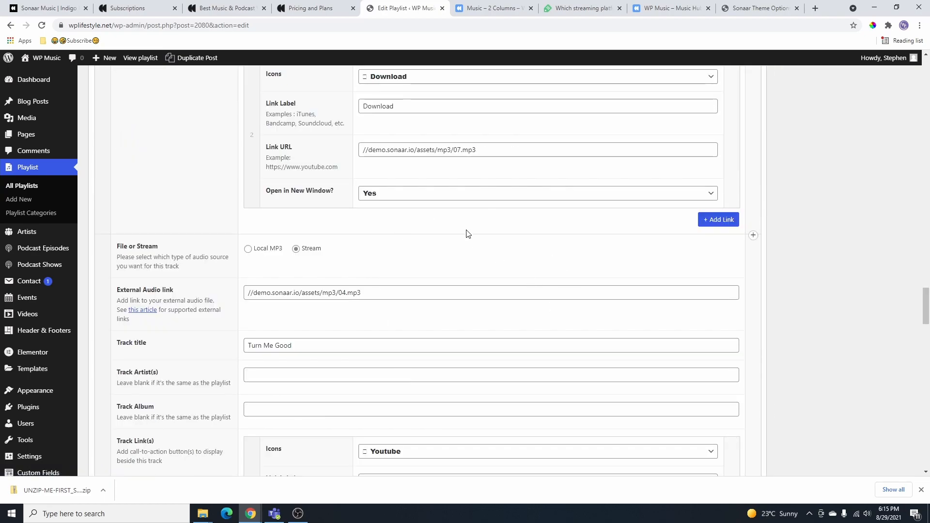
scroll(480, 262, "down", 2)
scroll(243, 270, "down", 12)
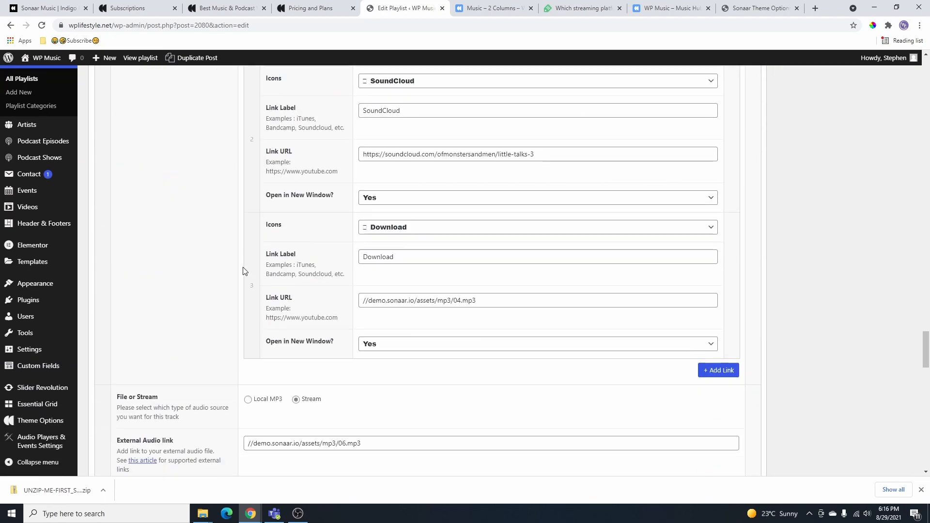
scroll(167, 181, "down", 2)
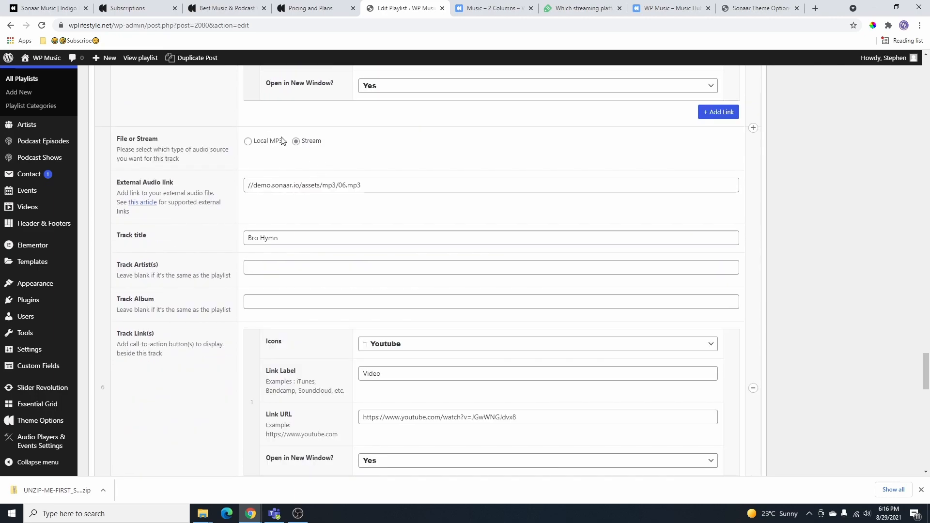
scroll(294, 158, "down", 10)
scroll(308, 254, "down", 1)
scroll(291, 250, "up", 1)
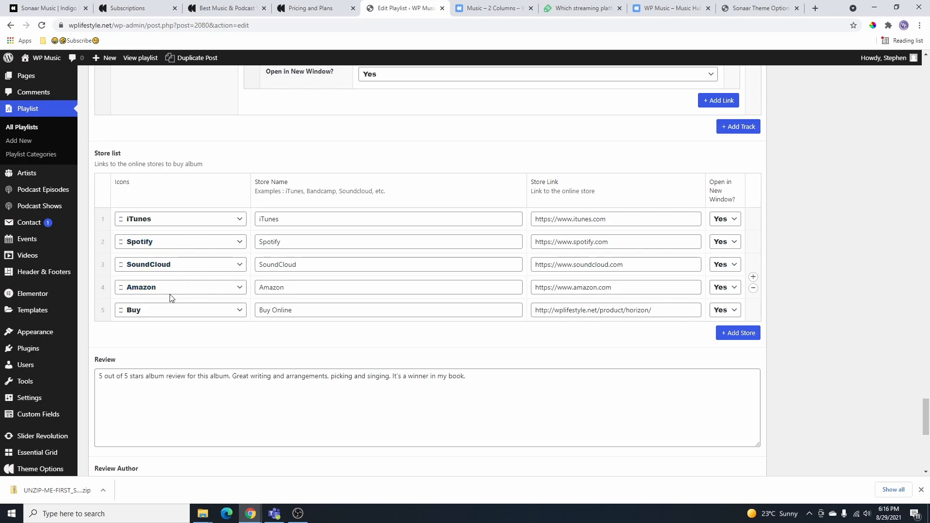
- Check the Buy store's icon choices without changing them, then go to the Music – 2 Columns page
left_click(229, 311)
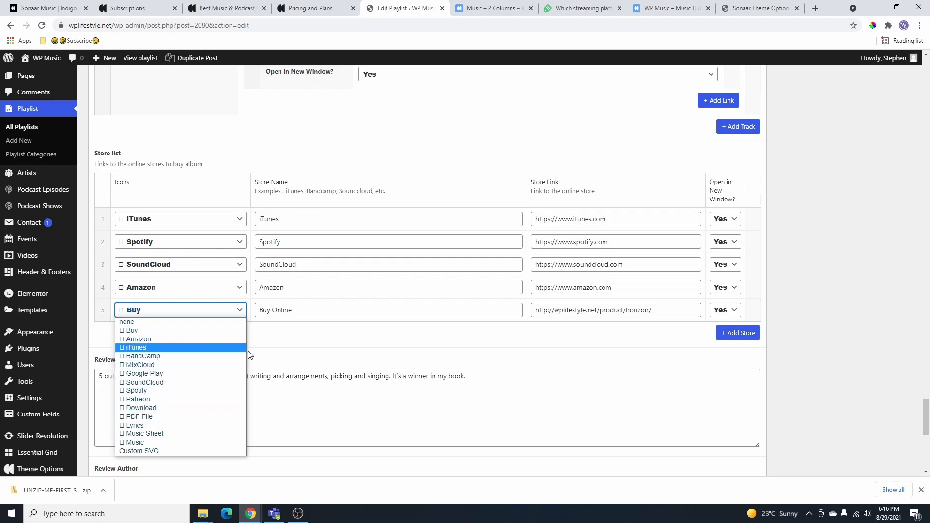
left_click(283, 362)
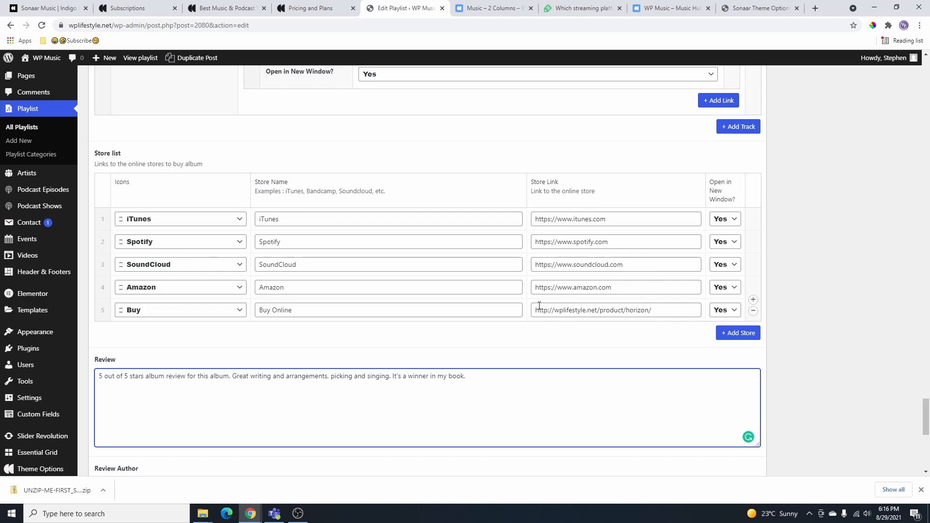
scroll(490, 307, "down", 1)
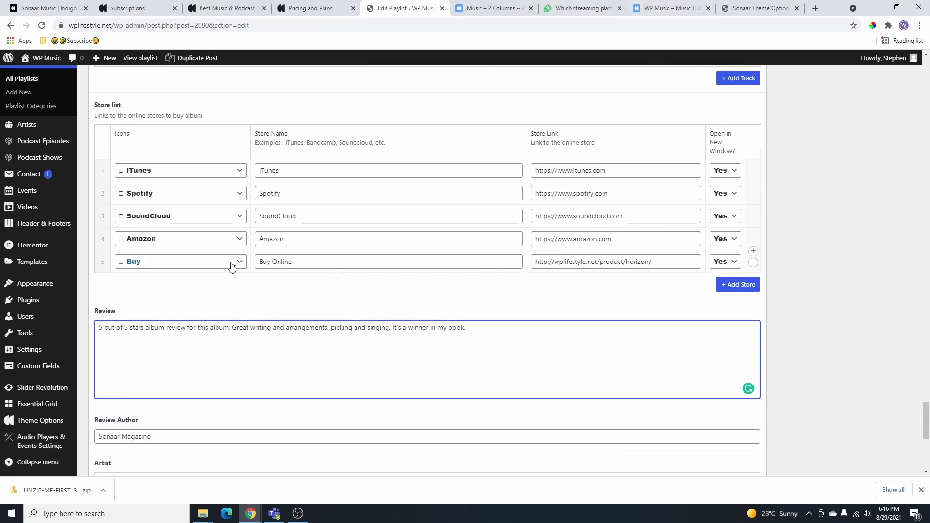
left_click(502, 9)
- Add Just Dancing with the $24.99 Premium License to the cart from Music Store, then return to the playlist editor
mouse_move(453, 110)
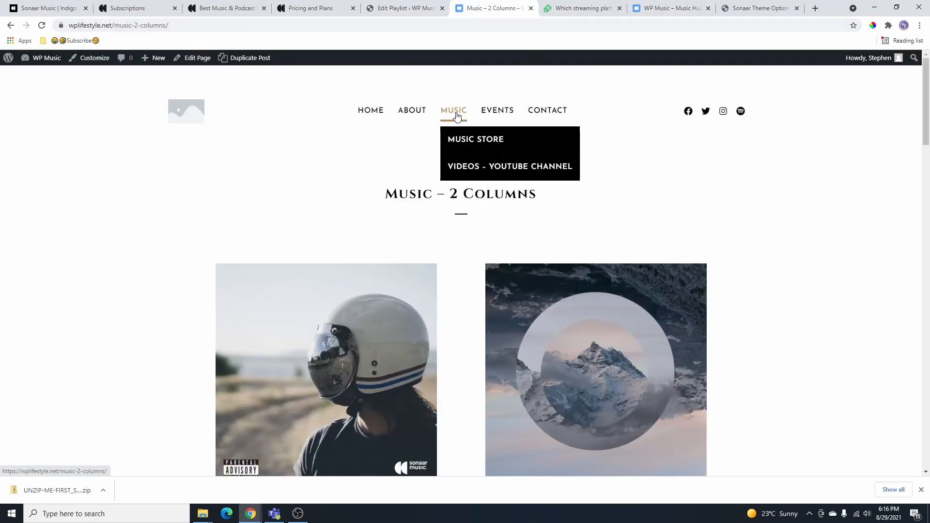
left_click(476, 149)
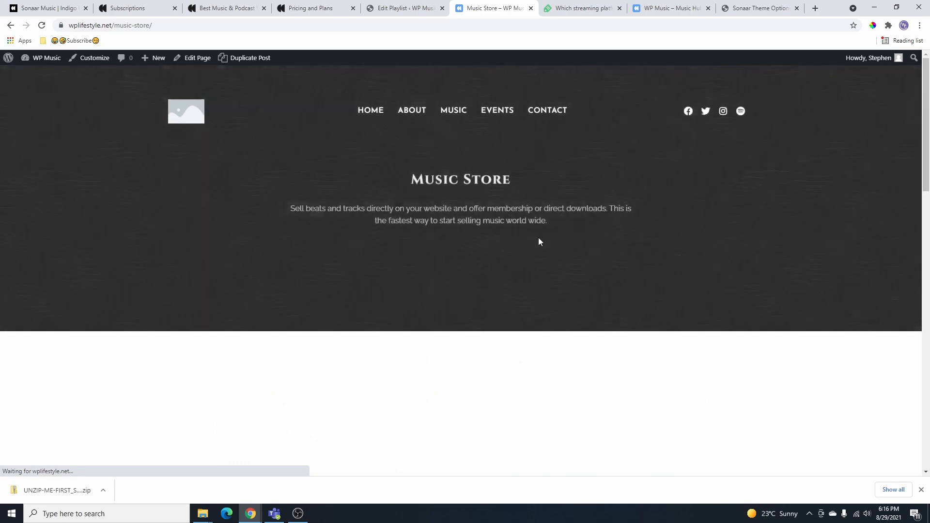
scroll(693, 395, "down", 3)
scroll(693, 395, "down", 1)
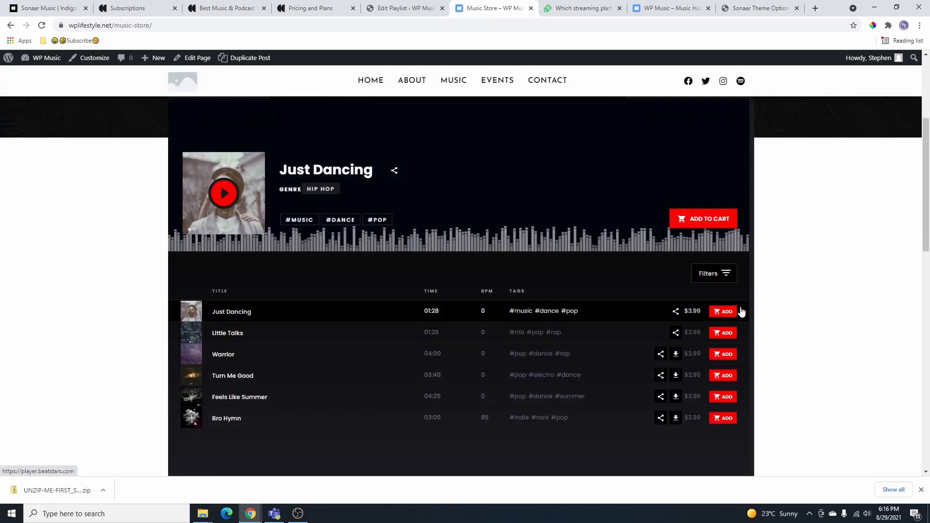
left_click(724, 312)
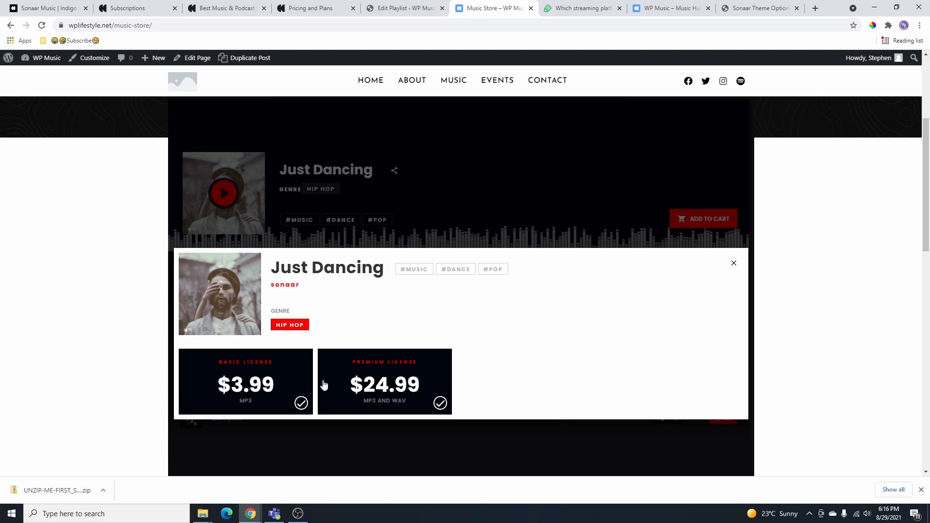
left_click(390, 400)
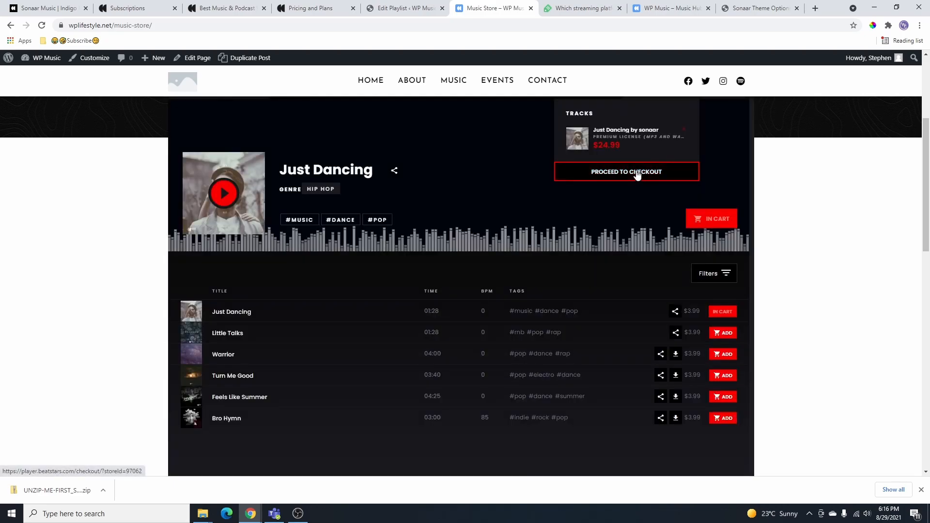
left_click(638, 176)
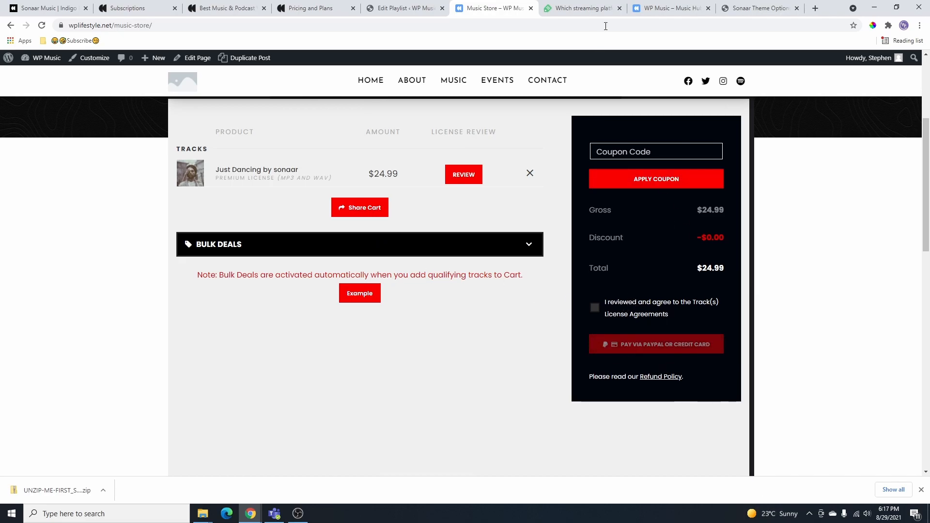
left_click(420, 8)
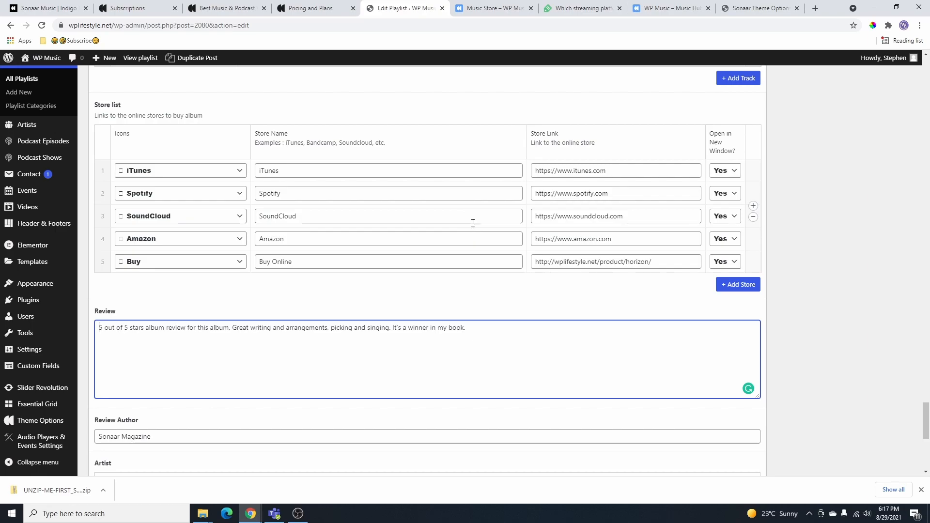
- Scroll up to the Publish box and update the Dust to Play playlist
scroll(397, 257, "down", 7)
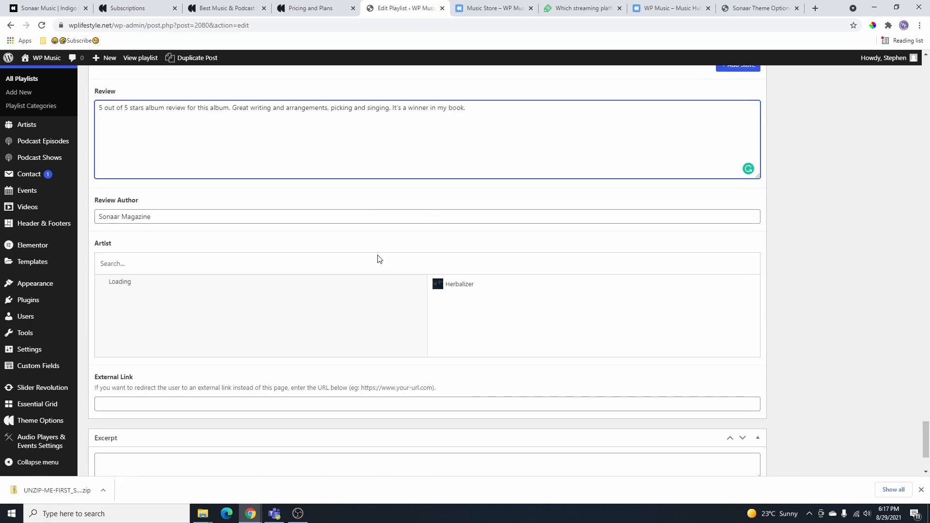
scroll(434, 312, "up", 8)
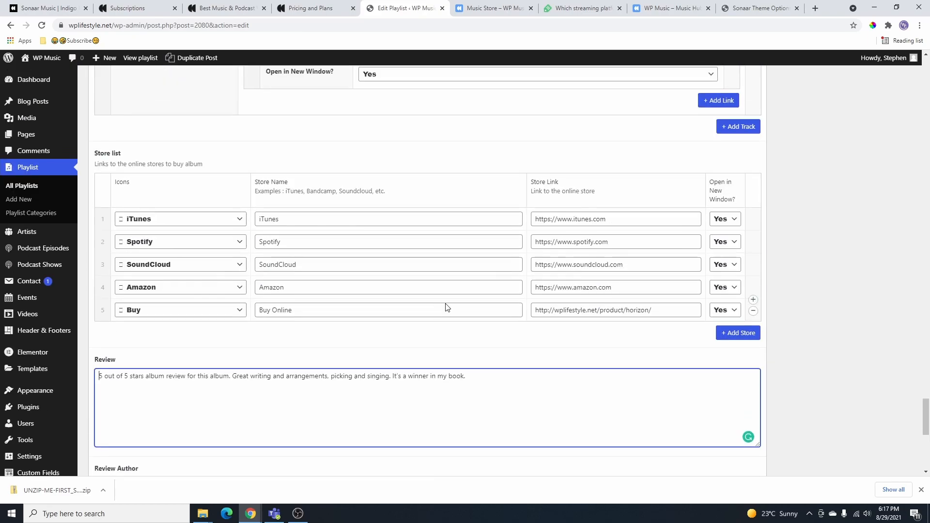
scroll(445, 303, "up", 10)
left_click_drag(928, 335, 928, 73)
left_click(881, 226)
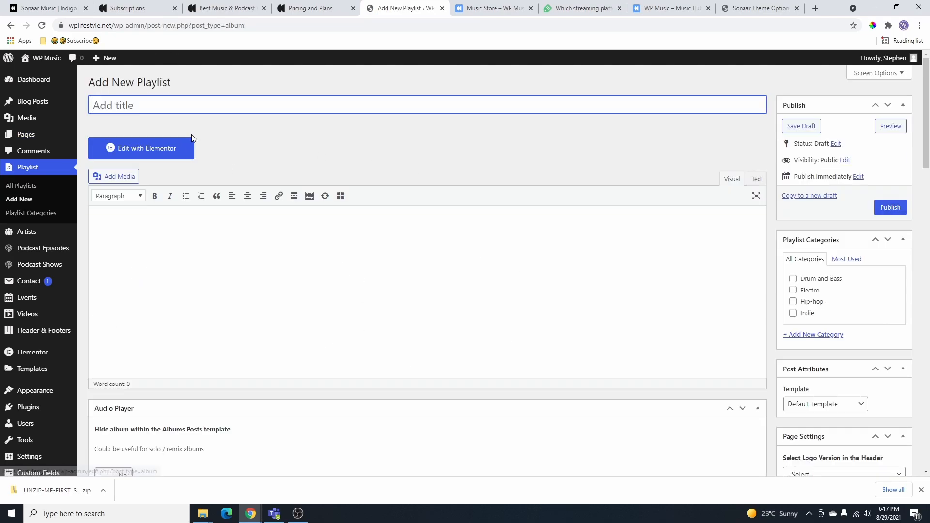
- Start a new playlist titled Summer Songs with release date 2021
left_click(18, 202)
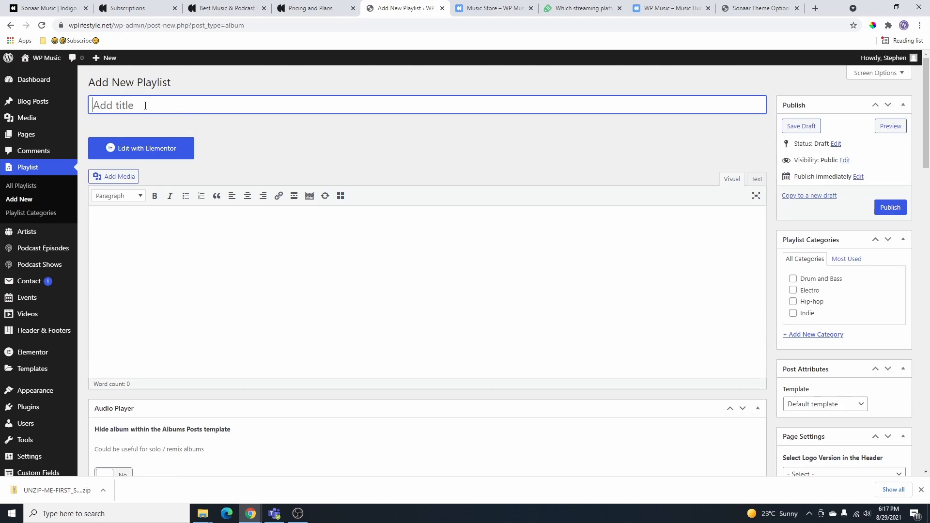
type("Summer Songs")
left_click(251, 154)
scroll(305, 315, "down", 7)
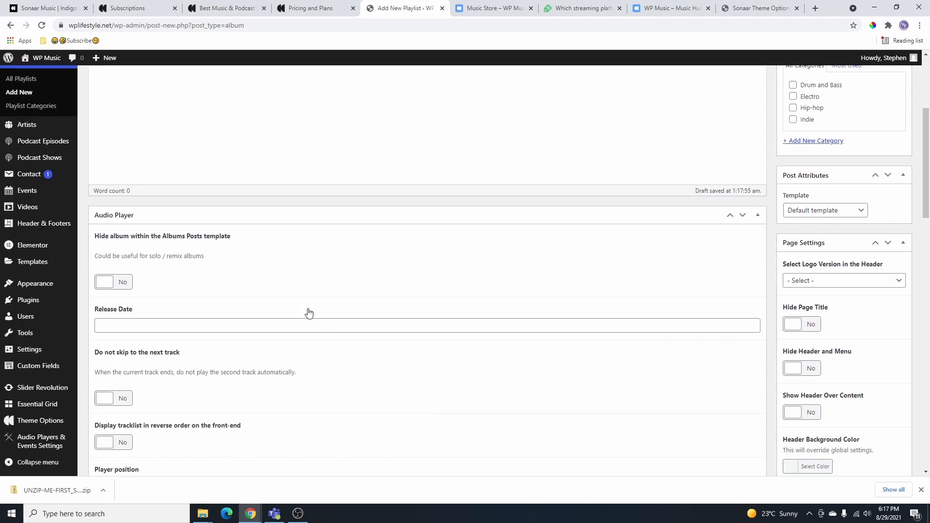
scroll(314, 301, "down", 1)
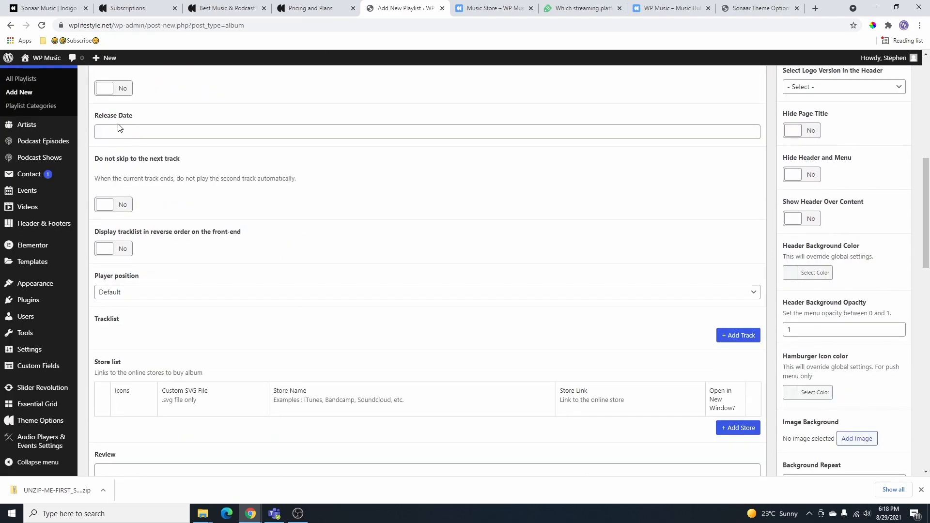
left_click(145, 132)
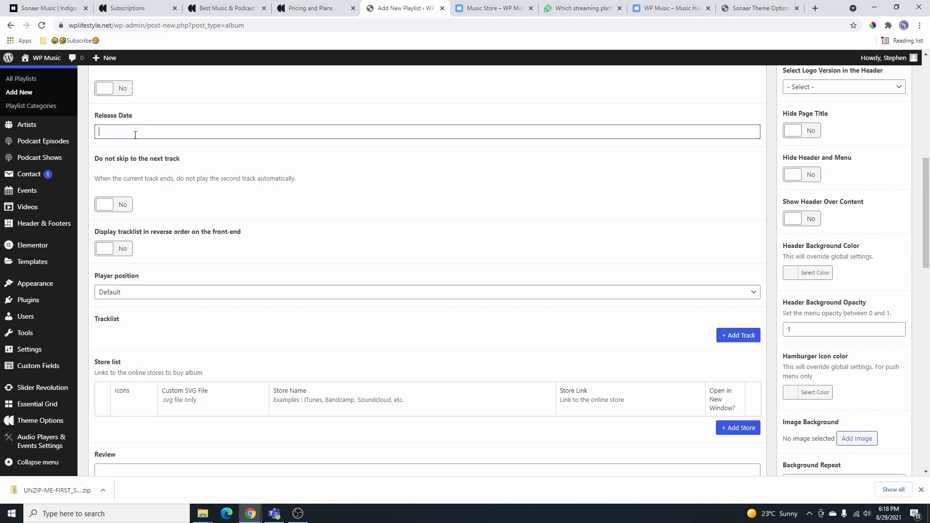
type("2021")
- Keep the player position at Default and add Caroline and Diamond as artists
scroll(183, 255, "down", 1)
left_click(191, 244)
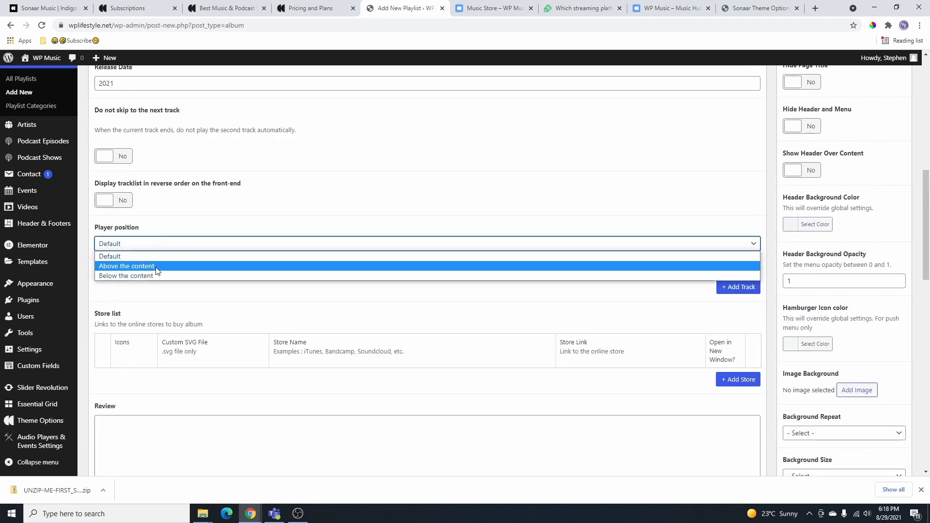
left_click(169, 255)
scroll(184, 221, "down", 8)
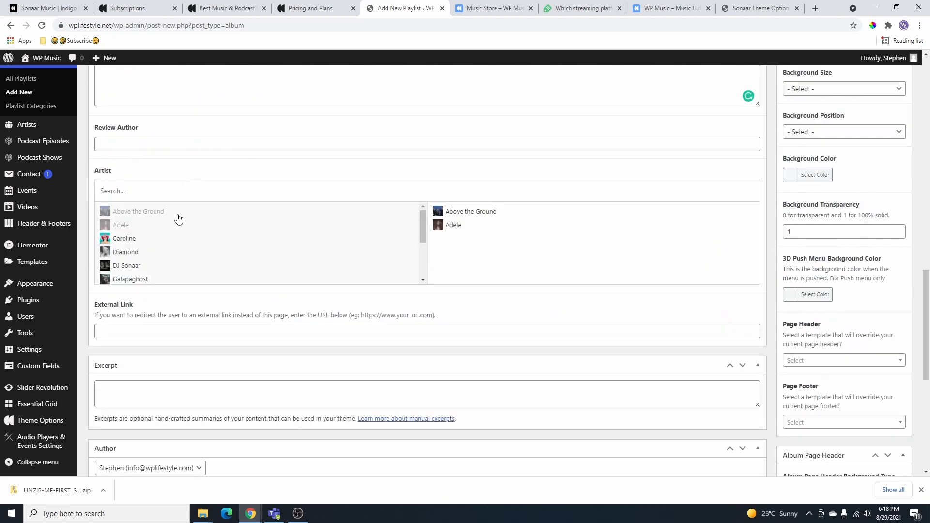
left_click(161, 240)
left_click(167, 254)
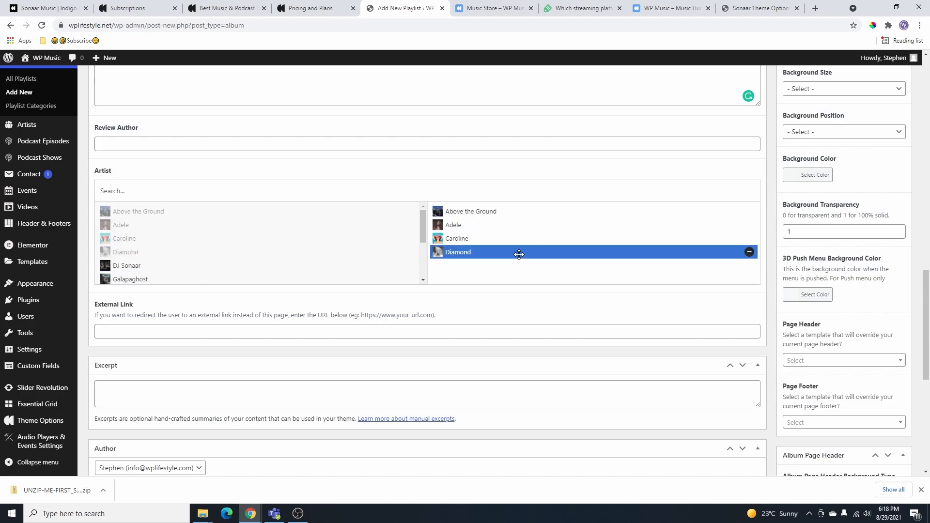
- Remove Diamond, Caroline and Adele from the artists and publish Summer Songs
left_click(750, 252)
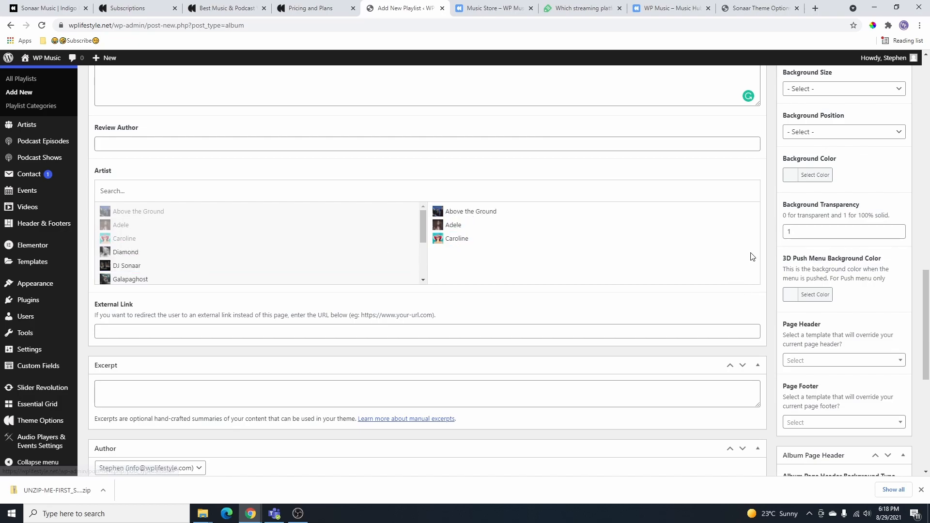
left_click(749, 238)
left_click(750, 225)
scroll(494, 310, "down", 2)
scroll(515, 307, "up", 12)
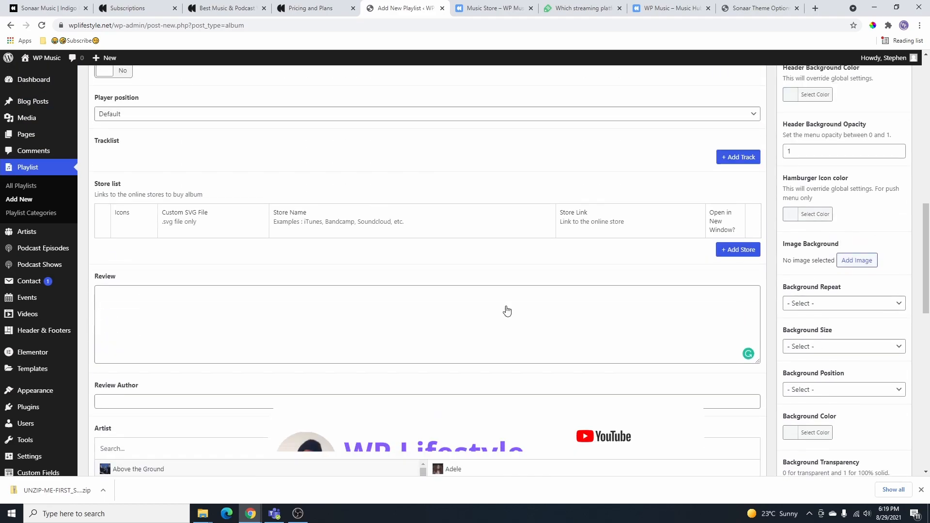
scroll(516, 306, "up", 7)
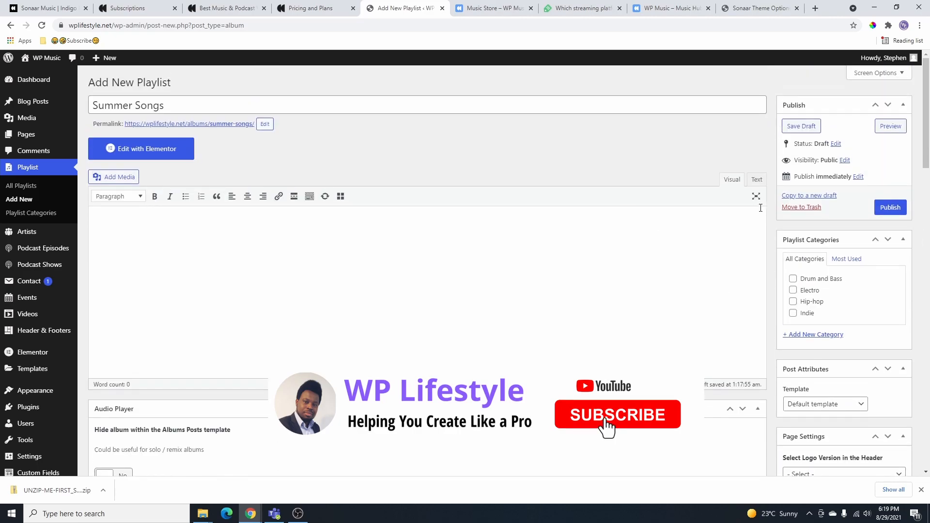
left_click(885, 208)
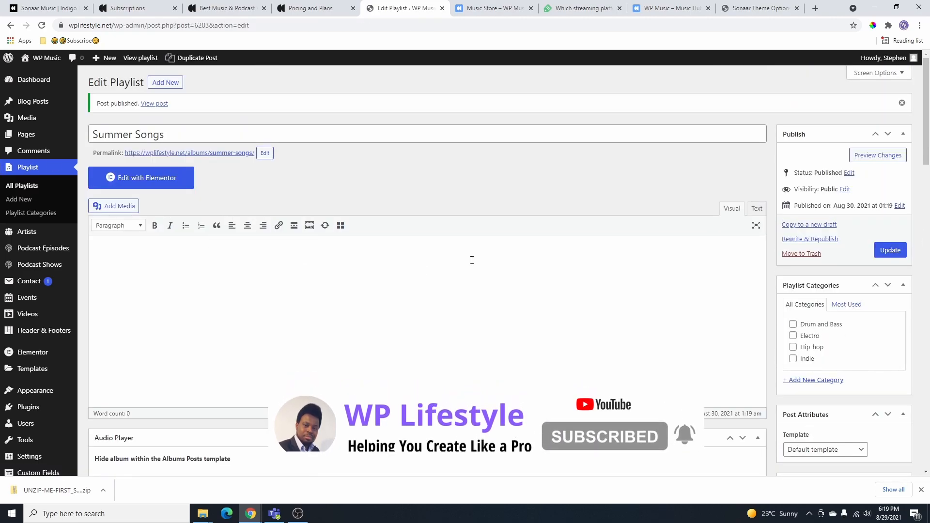
- Reopen Summer Songs and add two empty tracks, keeping the track source as local MP3
left_click(21, 188)
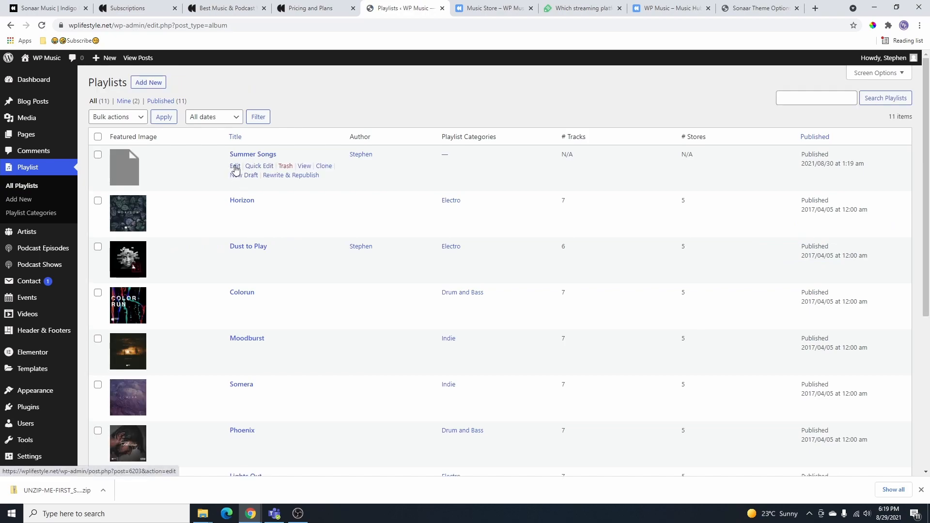
left_click(235, 167)
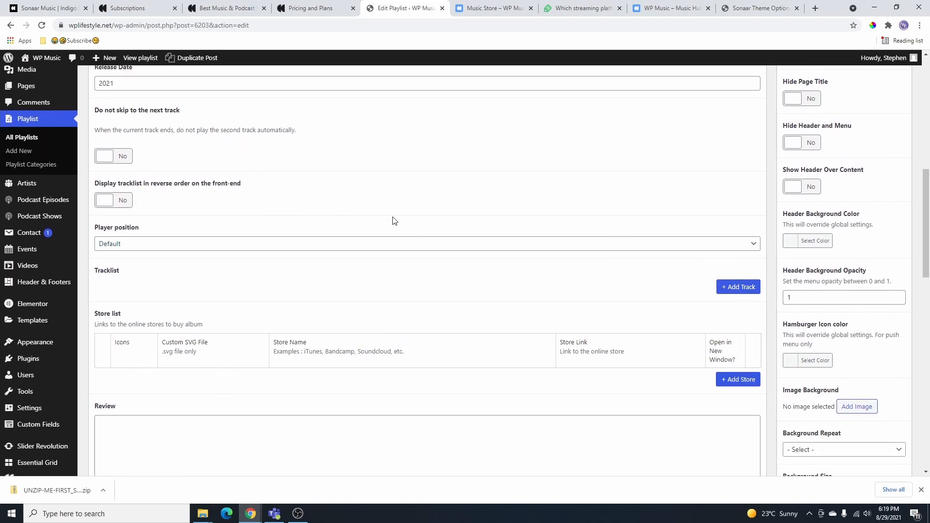
left_click(737, 289)
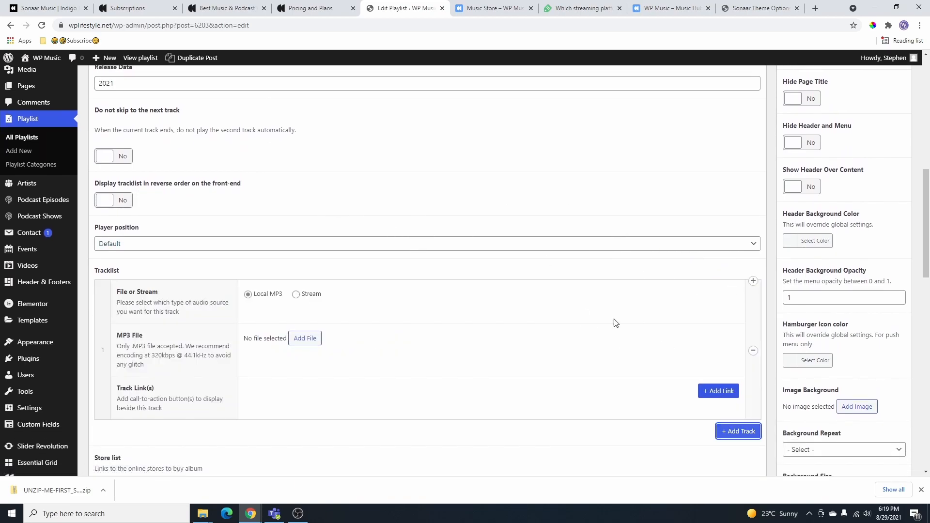
scroll(293, 254, "down", 1)
left_click(296, 247)
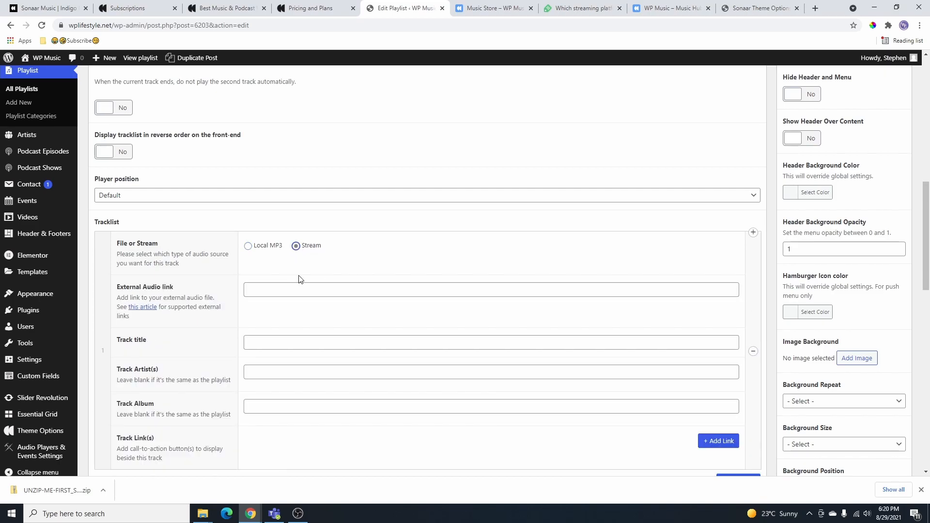
left_click(247, 246)
scroll(430, 276, "down", 2)
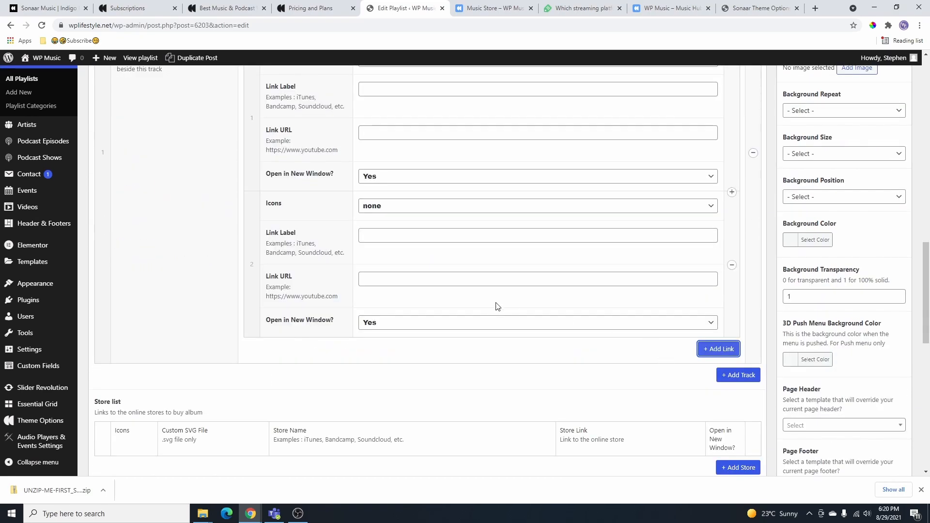
scroll(497, 307, "up", 1)
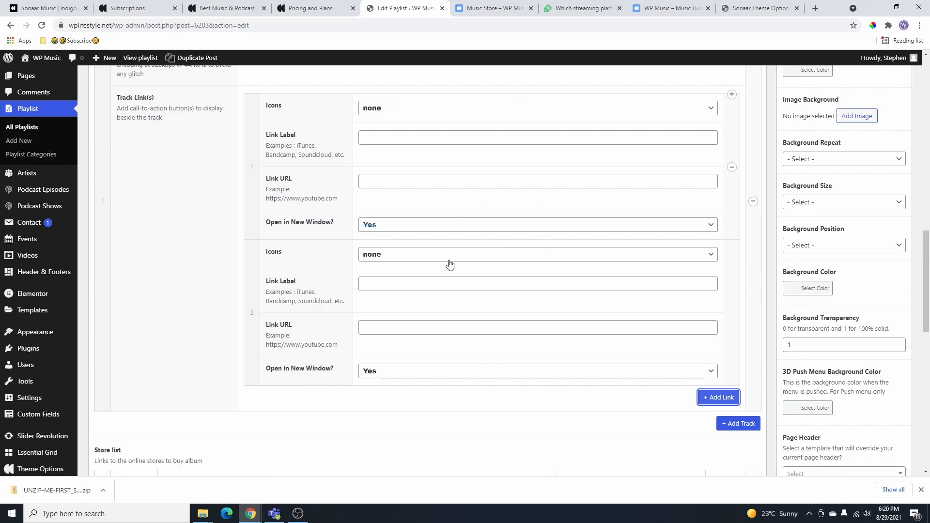
scroll(480, 247, "up", 3)
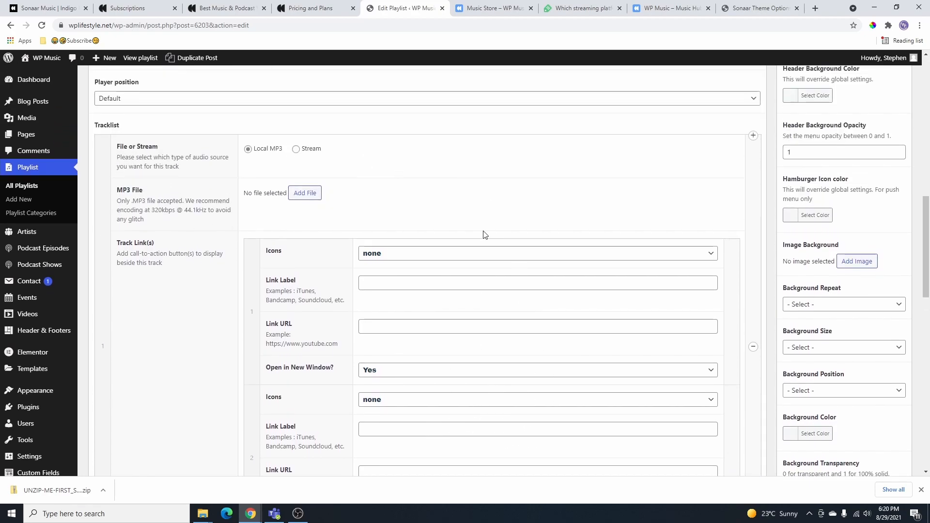
scroll(484, 271, "down", 4)
left_click(736, 375)
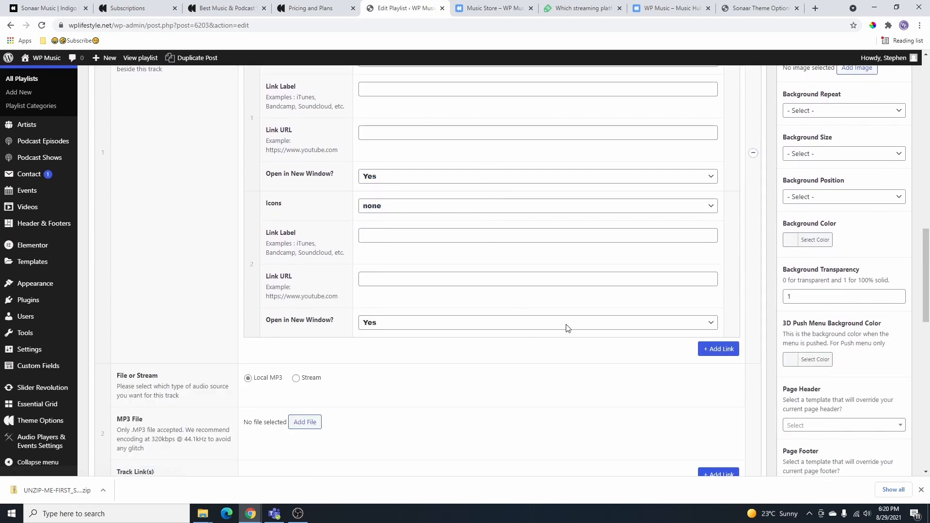
scroll(499, 236, "down", 4)
scroll(538, 207, "down", 3)
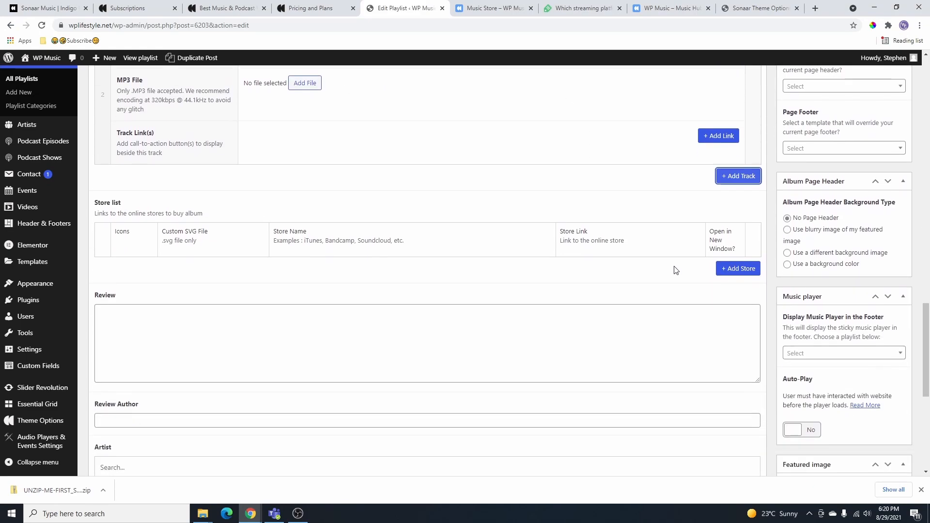
- Add a first store link row using the iTunes icon
left_click(739, 270)
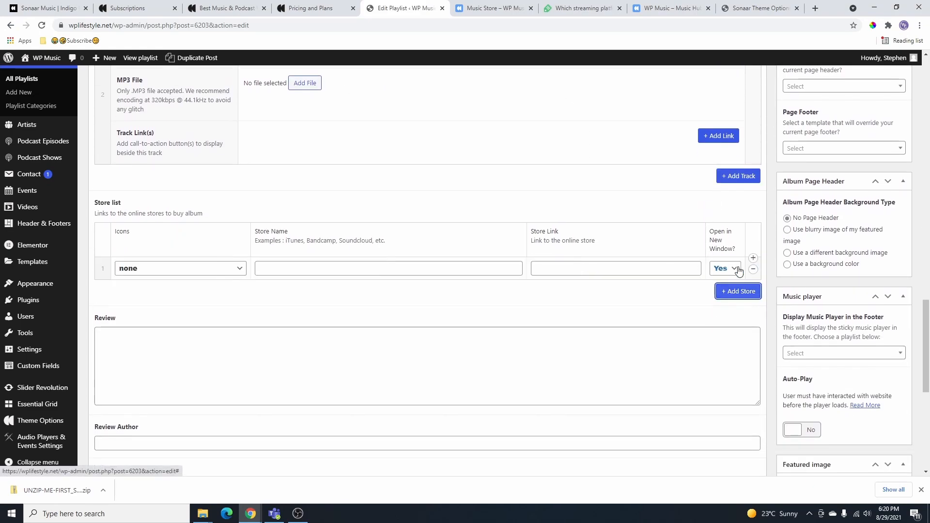
left_click(176, 269)
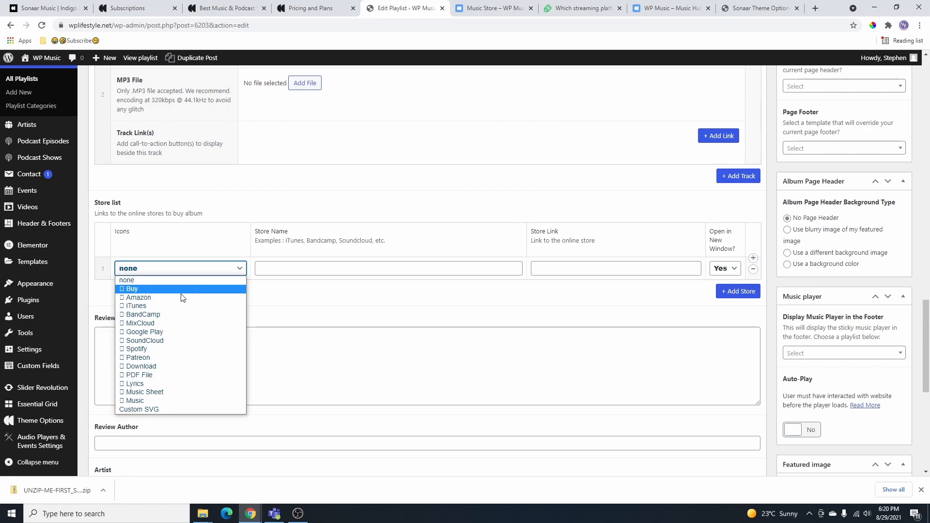
left_click(165, 306)
left_click(302, 266)
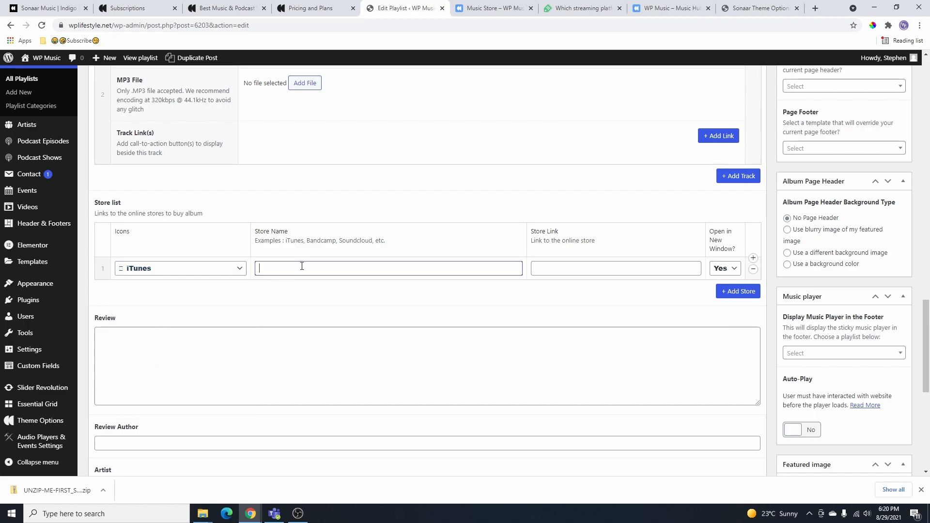
left_click(560, 267)
left_click(725, 268)
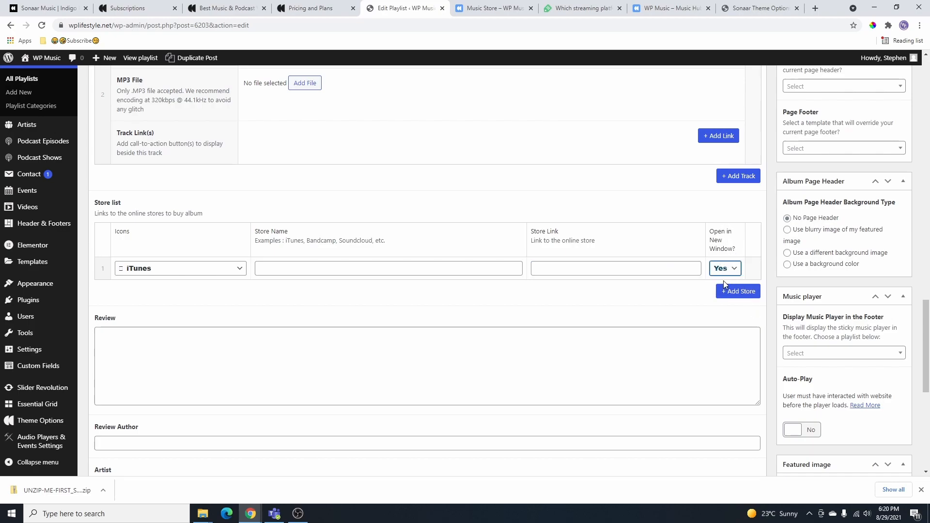
- Add five more empty store link rows, six in total
left_click(737, 292)
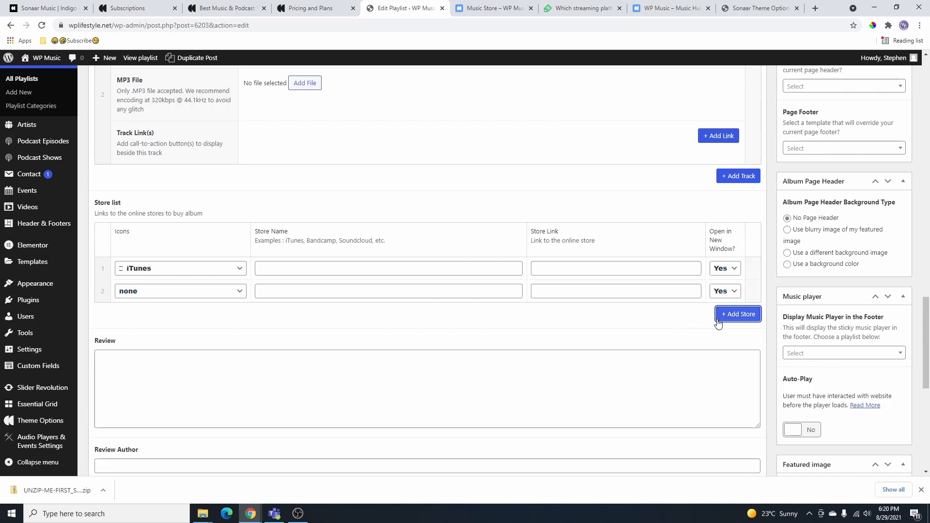
left_click(734, 315)
left_click(734, 334)
left_click(737, 359)
left_click(732, 382)
scroll(474, 339, "down", 10)
scroll(797, 100, "up", 15)
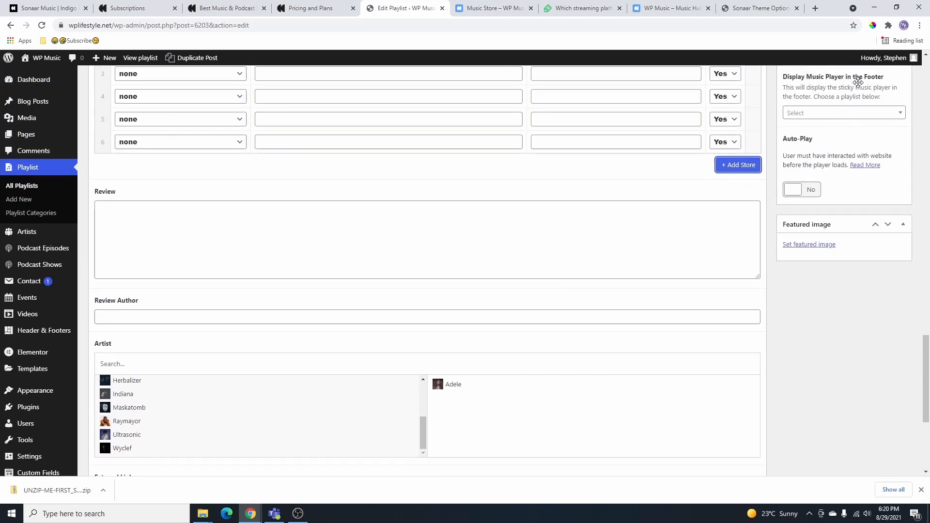
scroll(890, 82, "up", 15)
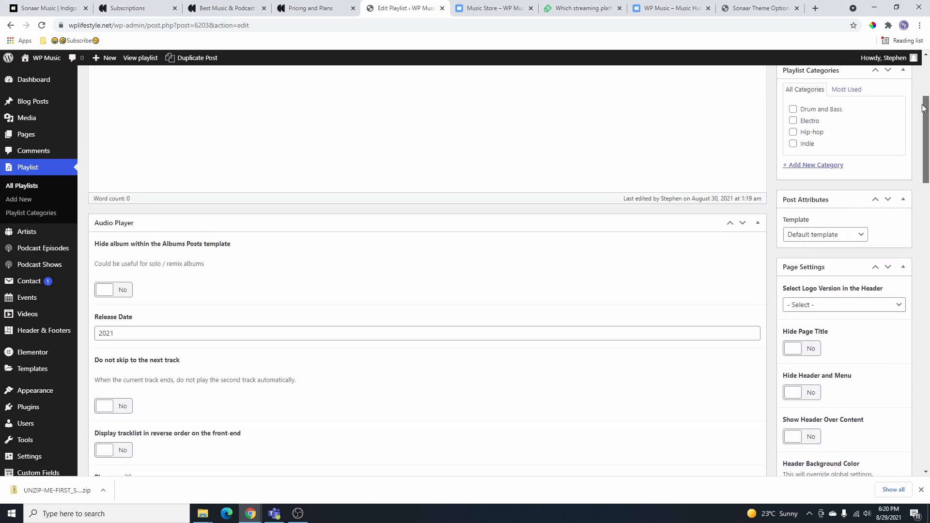
- Save the Summer Songs playlist changes
left_click(890, 158)
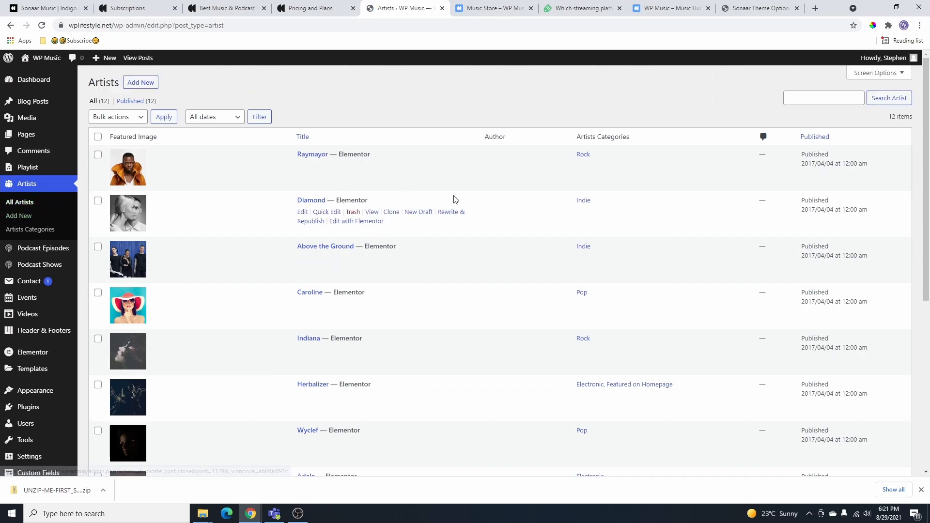
scroll(795, 222, "down", 4)
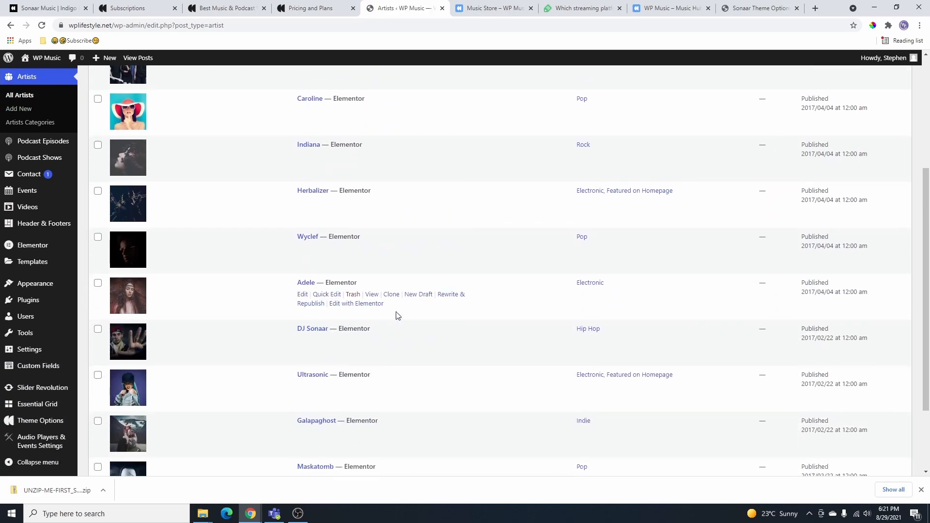
scroll(426, 283, "down", 2)
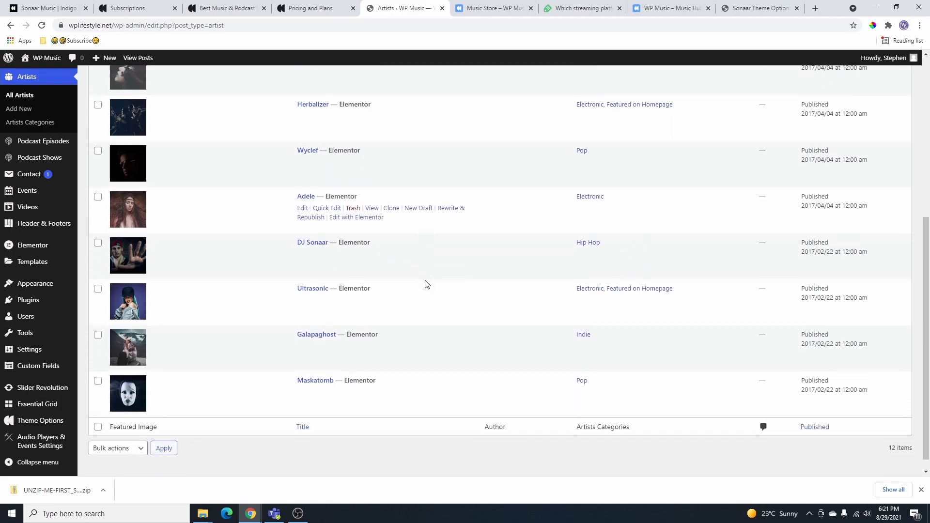
scroll(478, 258, "up", 6)
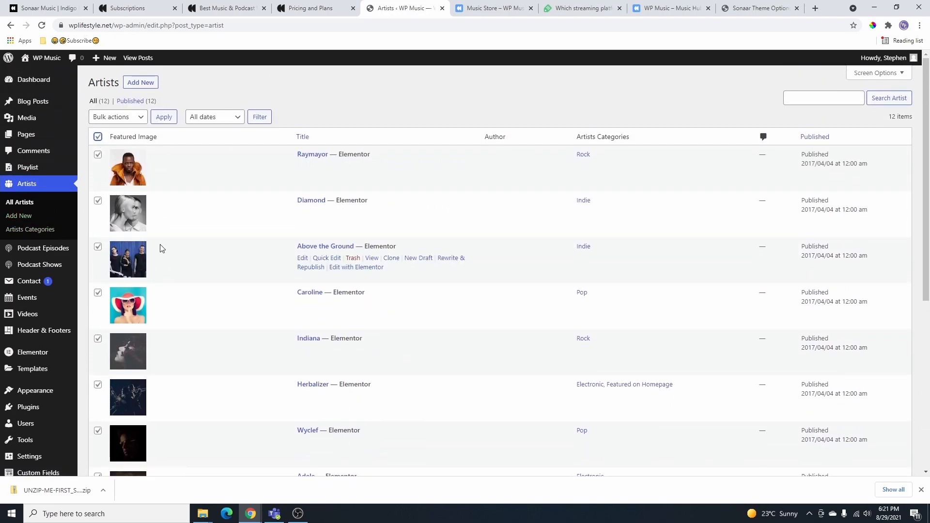
- Trash the ten artists other than Raymayor and Diamond, then start a new artist
left_click(98, 201)
left_click(98, 155)
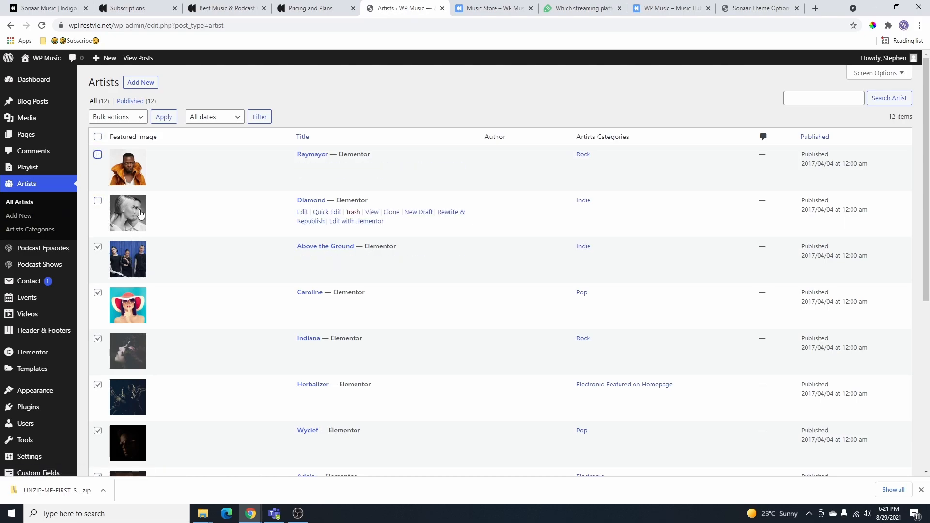
left_click(136, 118)
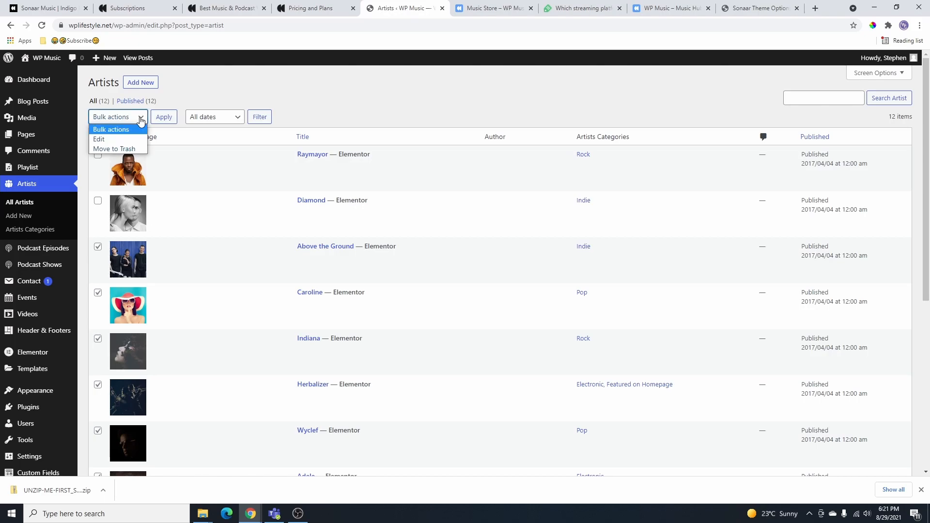
left_click(126, 150)
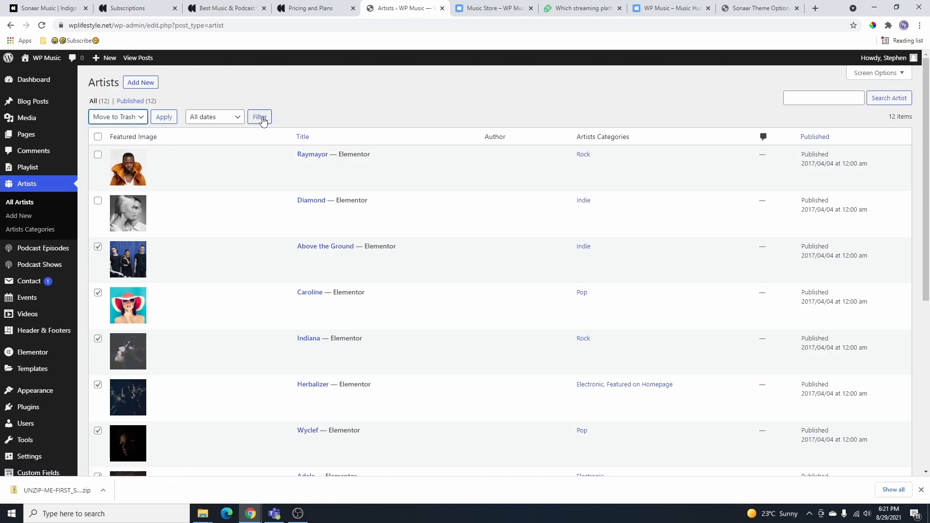
left_click(163, 117)
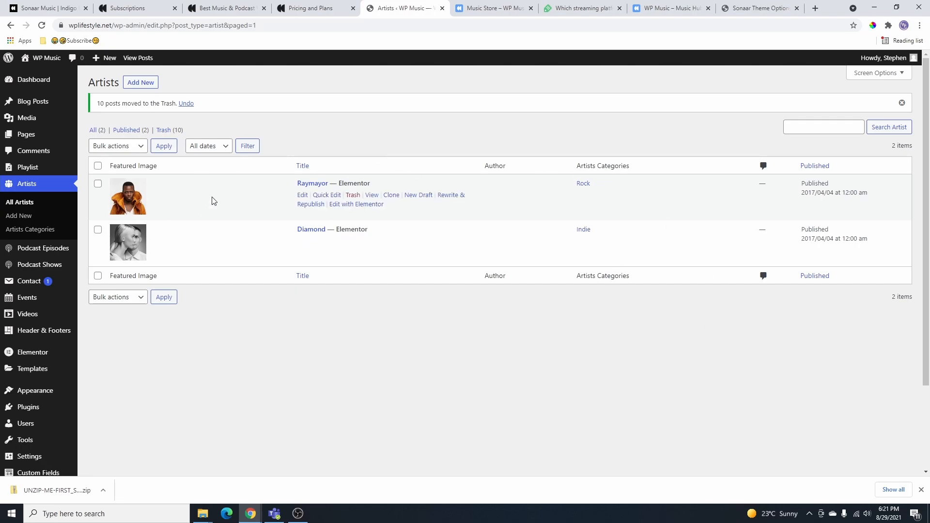
left_click(142, 83)
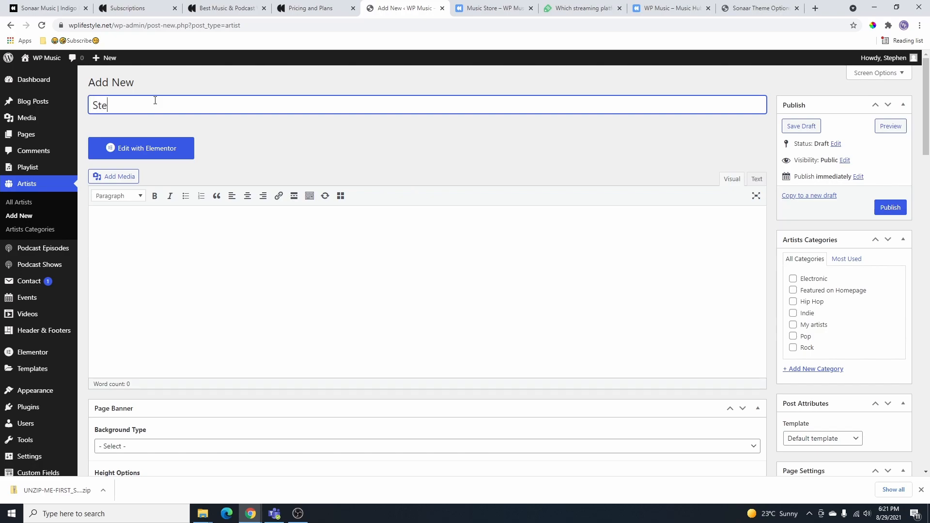
- Give the new artist's page banner an Image Background and review its height and title options
scroll(145, 291, "down", 3)
left_click(136, 301)
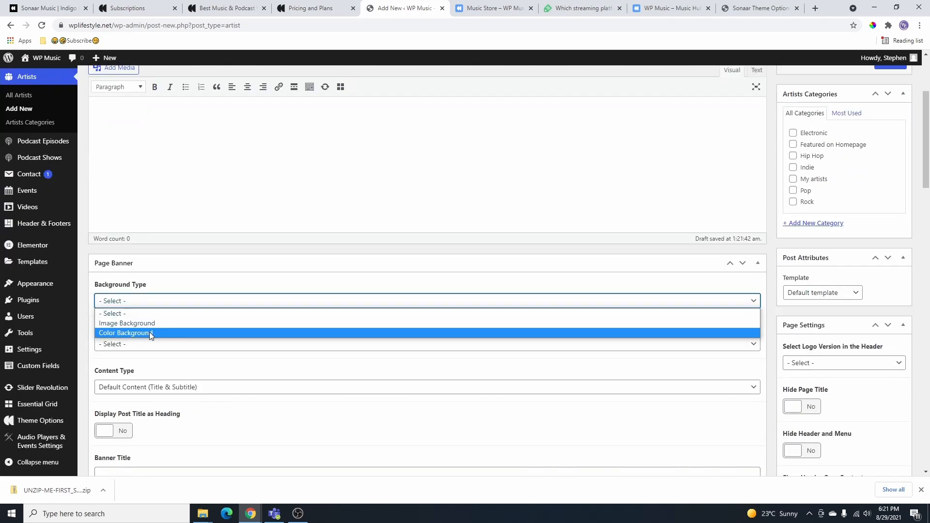
left_click(144, 323)
scroll(243, 315, "down", 4)
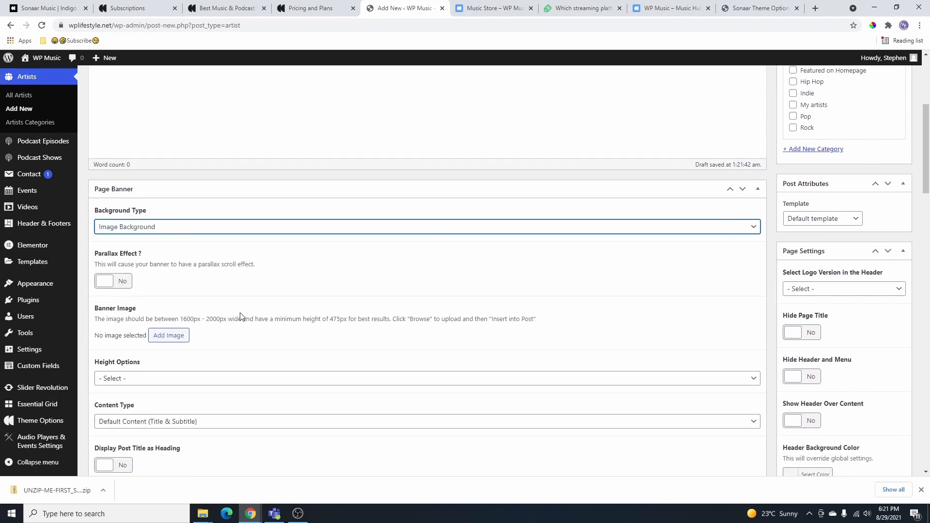
left_click(169, 263)
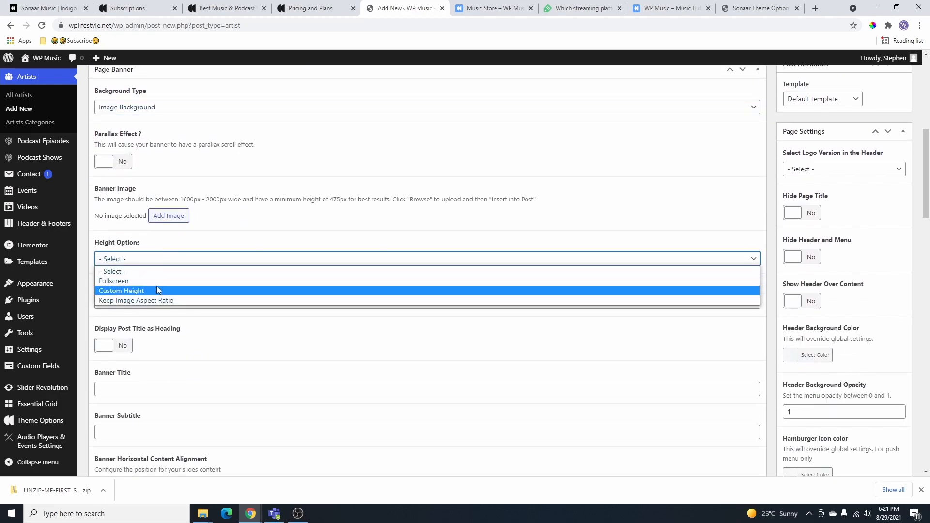
scroll(277, 265, "down", 1)
scroll(277, 265, "down", 3)
left_click(153, 243)
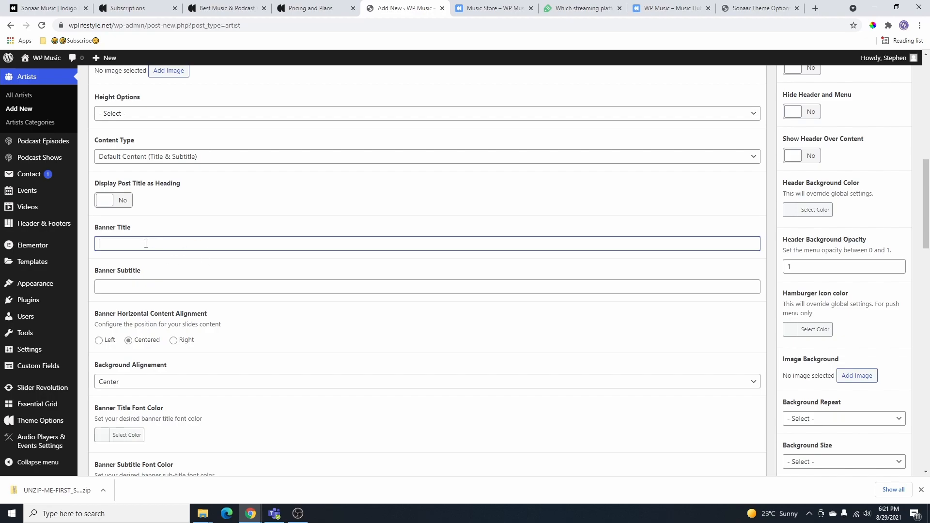
scroll(218, 275, "down", 3)
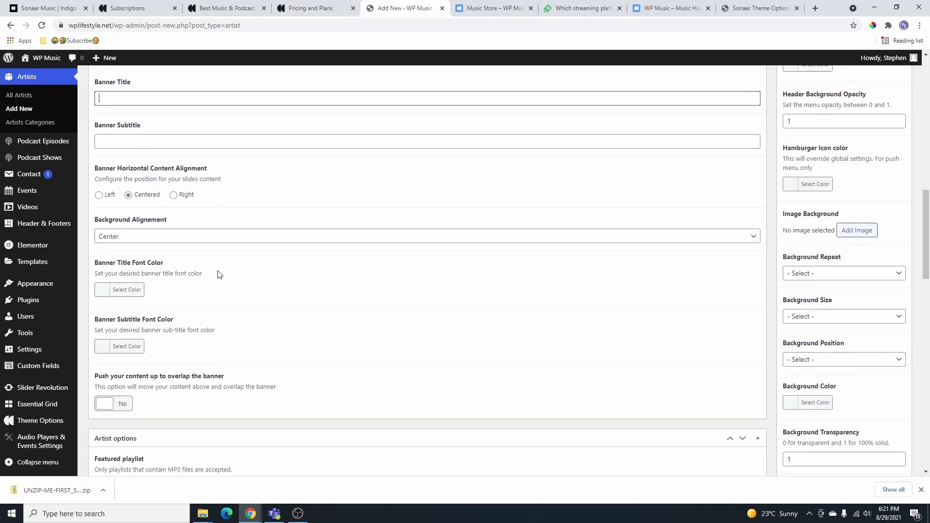
scroll(201, 274, "up", 11)
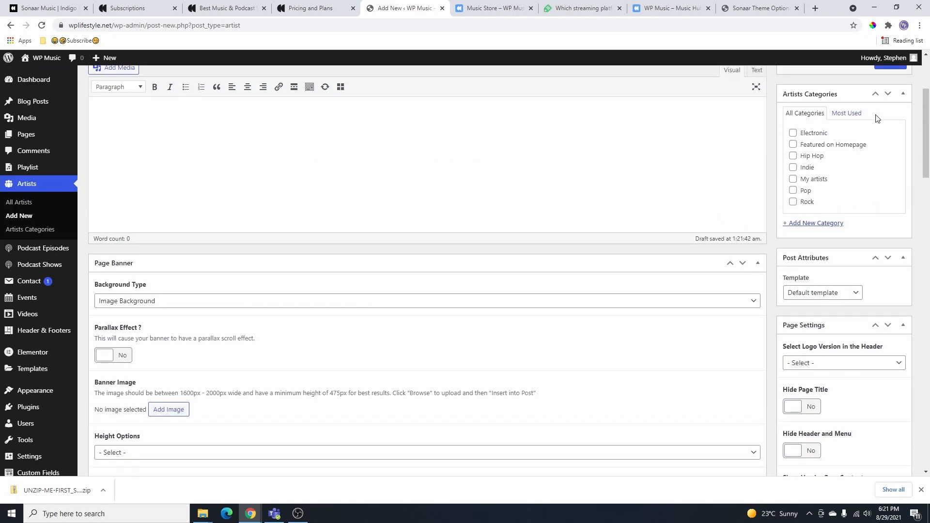
scroll(865, 134, "up", 3)
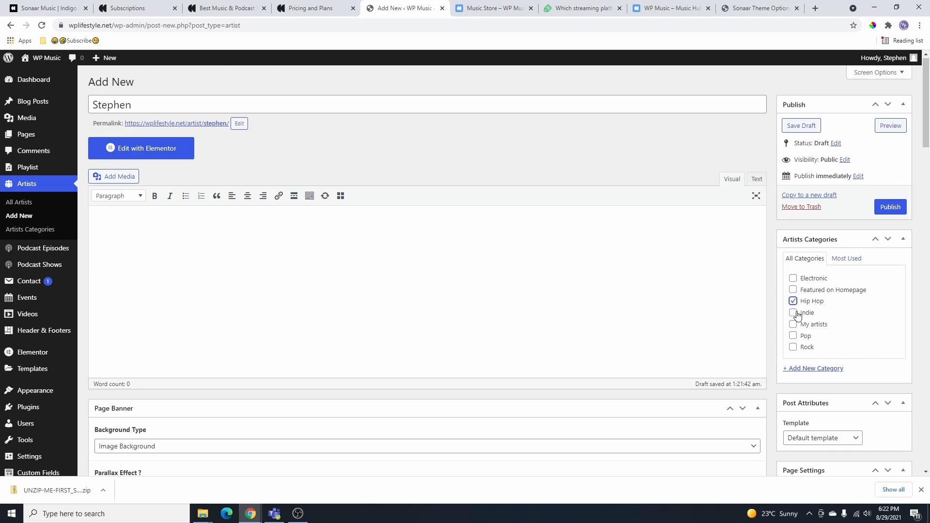
- Publish Stephen in the Hip Hop category and check the artists list
left_click(889, 206)
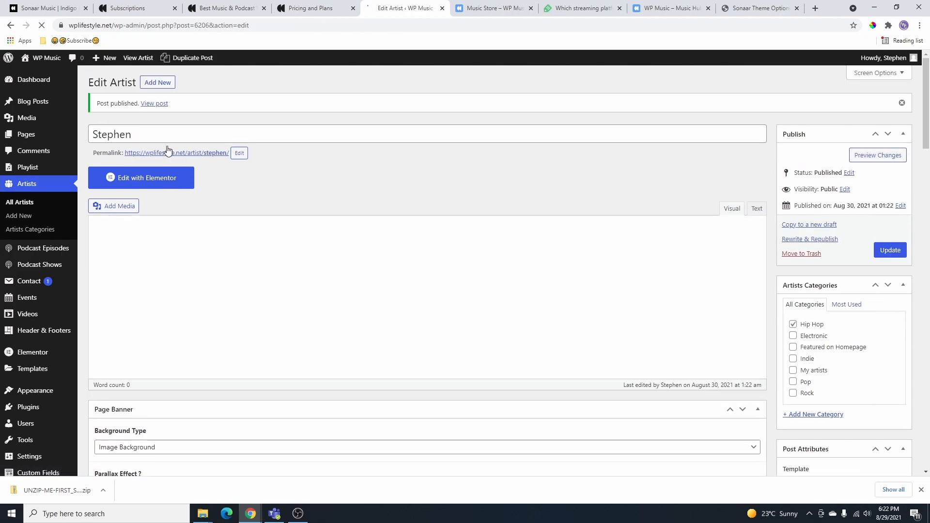
left_click(25, 204)
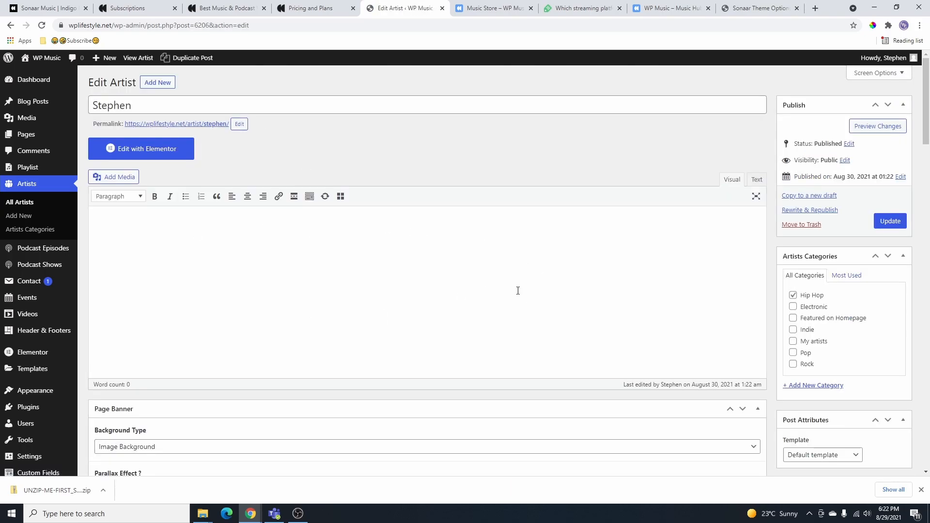
scroll(293, 279, "down", 15)
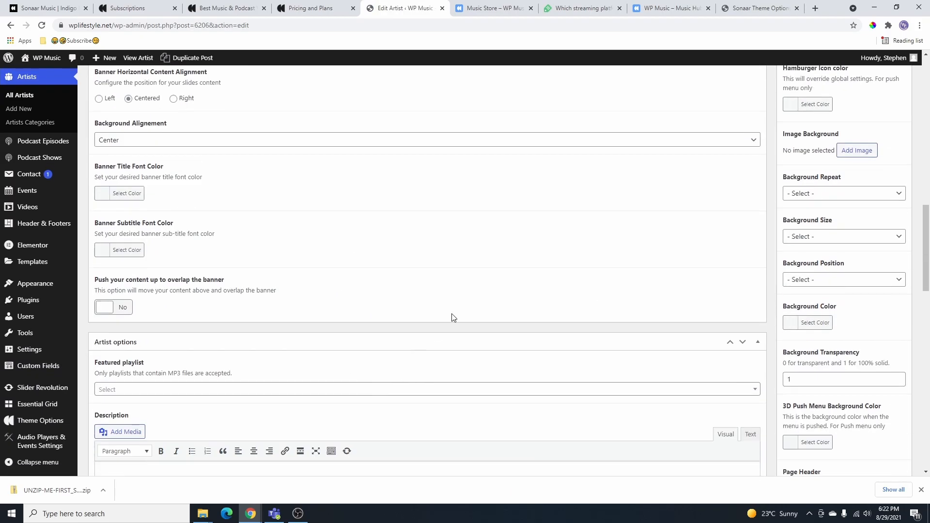
scroll(392, 355, "up", 10)
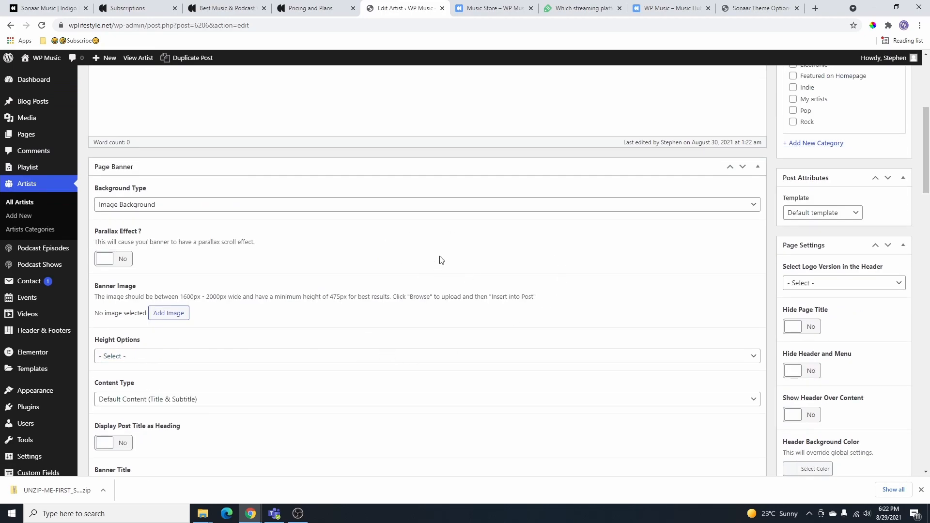
scroll(441, 260, "up", 5)
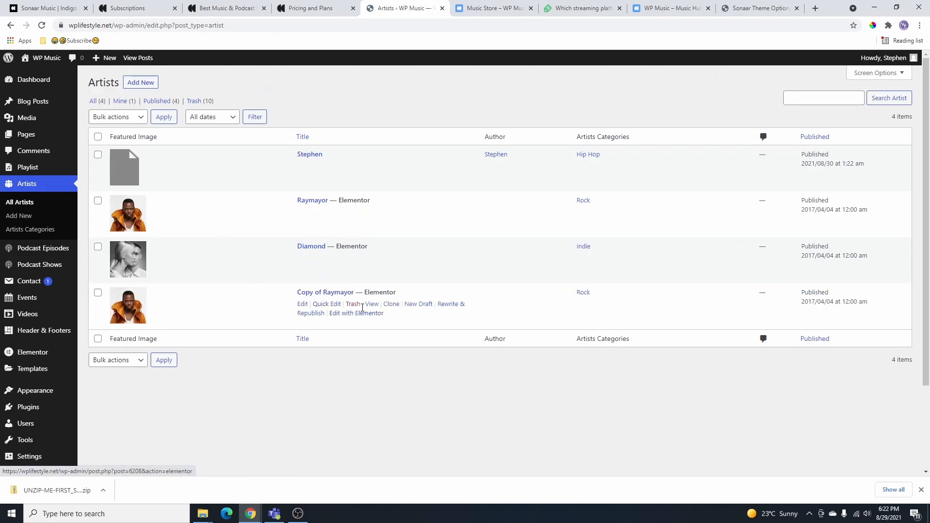
- Rename the Copy of Raymayor artist to 'Stephen' and save it
left_click(302, 304)
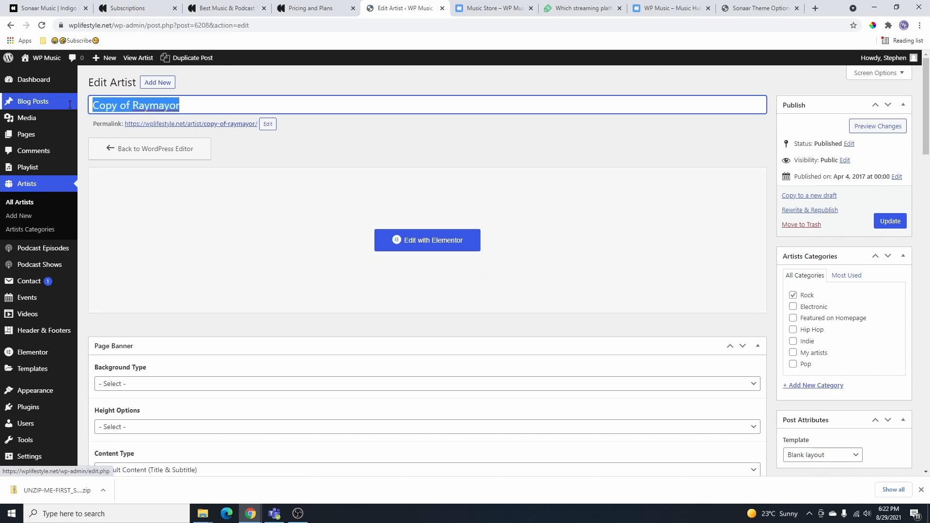
left_click(179, 107)
key("ctrl+a")
mouse_move(56, 117)
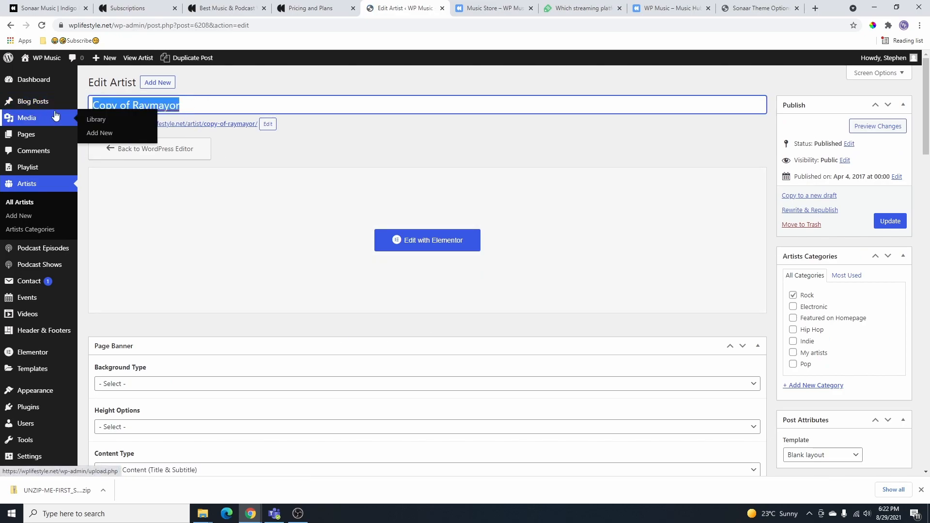
type("Stephen")
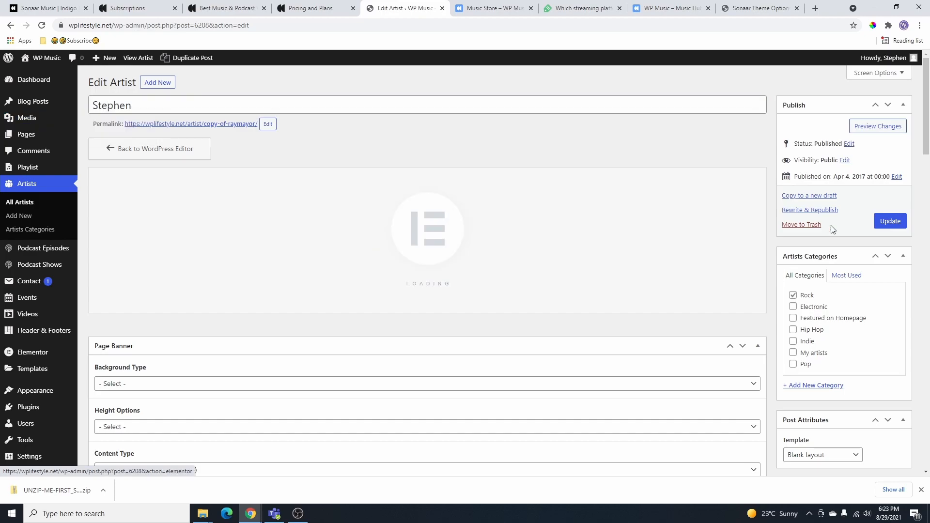
left_click(894, 222)
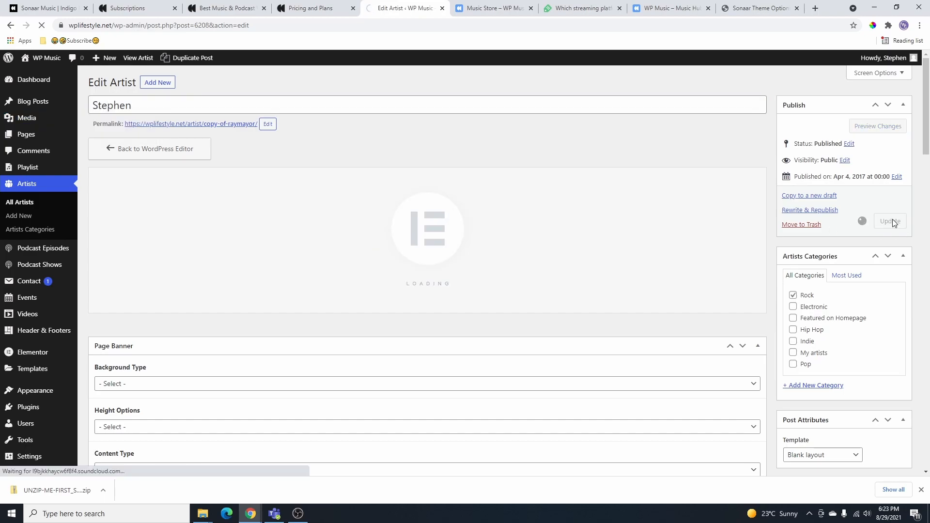
- Switch the artist's category from Rock to Pop and update
scroll(416, 347, "down", 10)
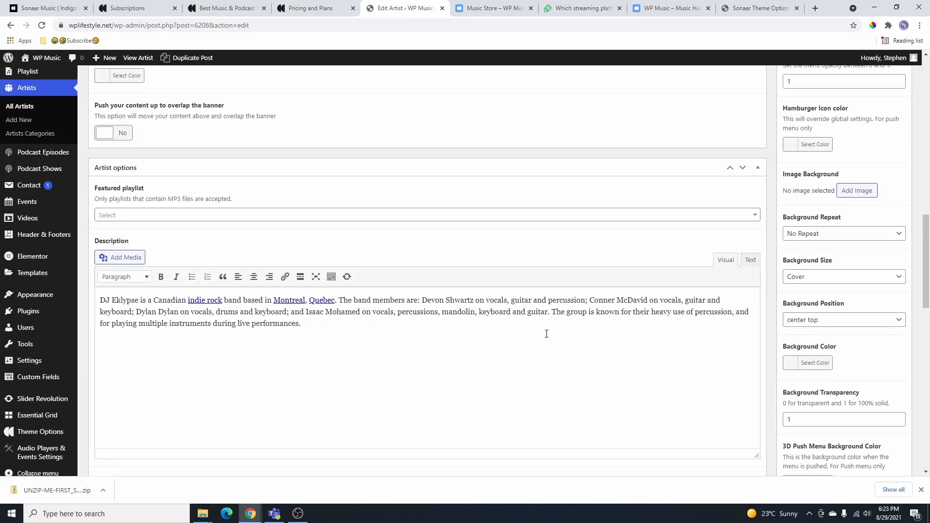
scroll(546, 334, "up", 2)
left_click_drag(318, 417, 101, 386)
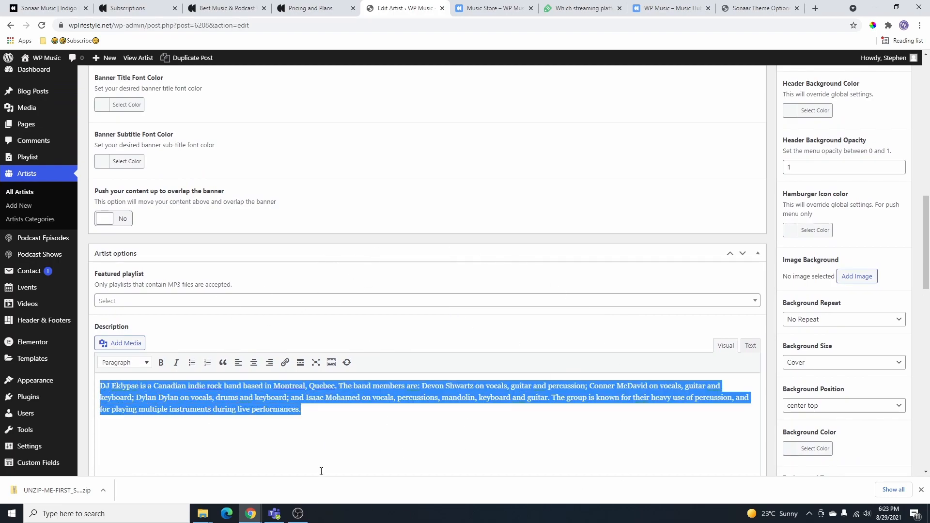
scroll(333, 429, "up", 7)
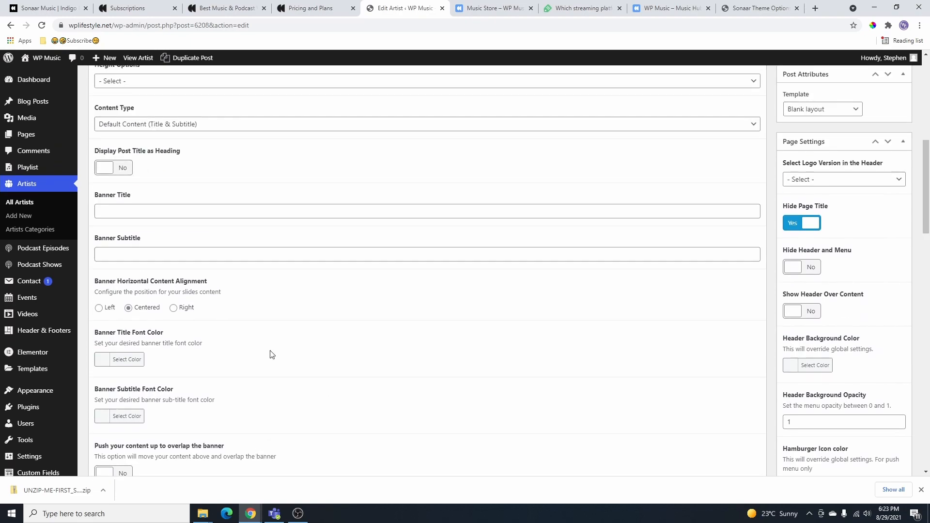
scroll(868, 339, "up", 4)
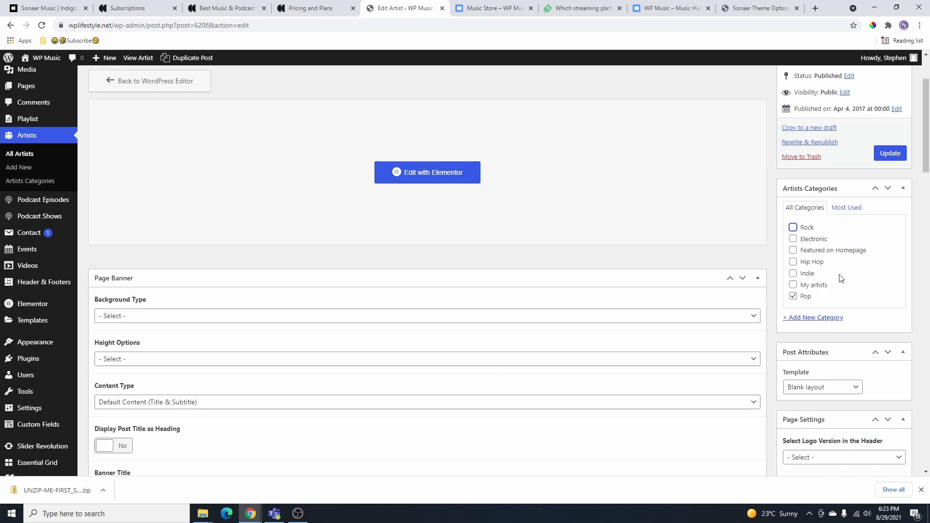
left_click(896, 153)
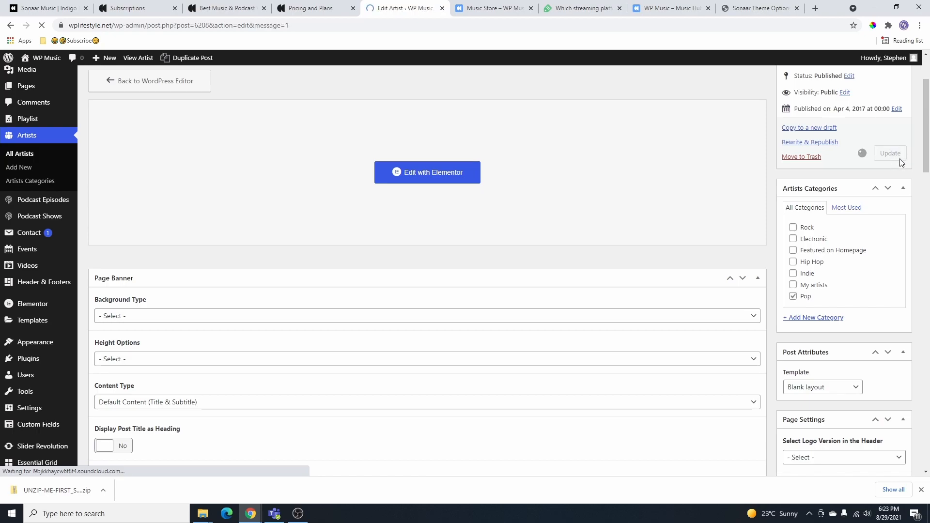
mouse_move(77, 214)
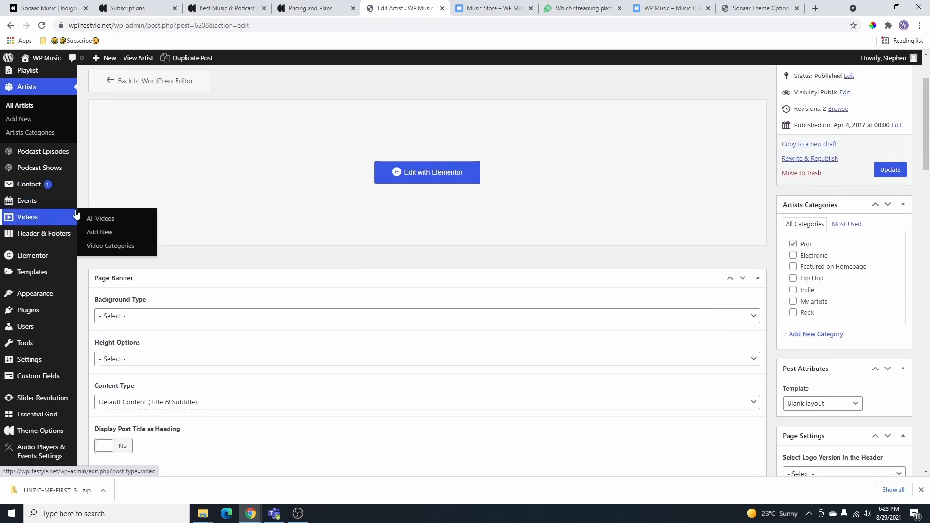
- Look over the empty Podcast Episodes list and the new-episode form
left_click(52, 159)
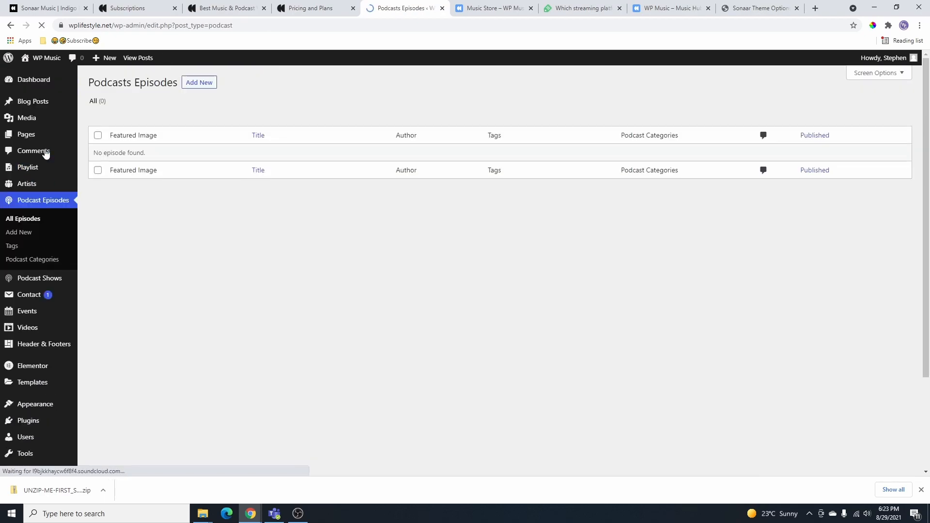
left_click(198, 88)
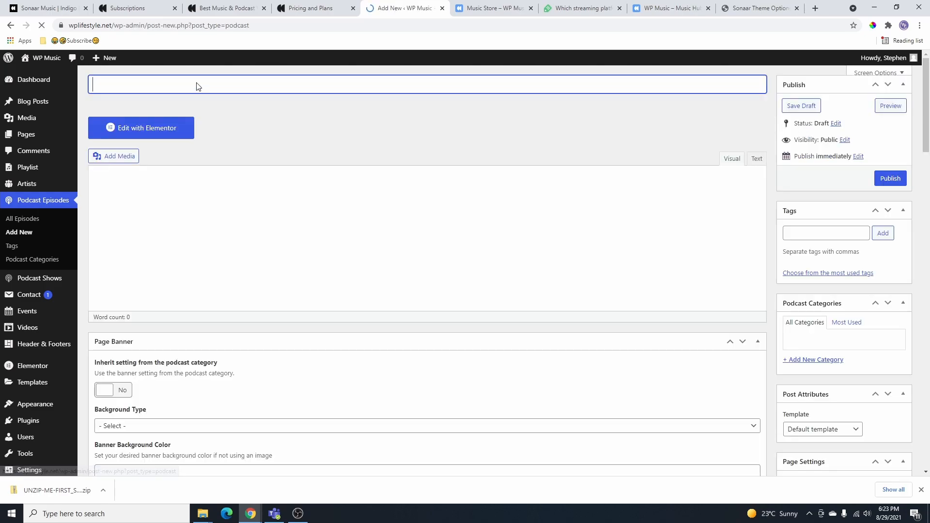
scroll(302, 282, "down", 5)
scroll(298, 315, "down", 10)
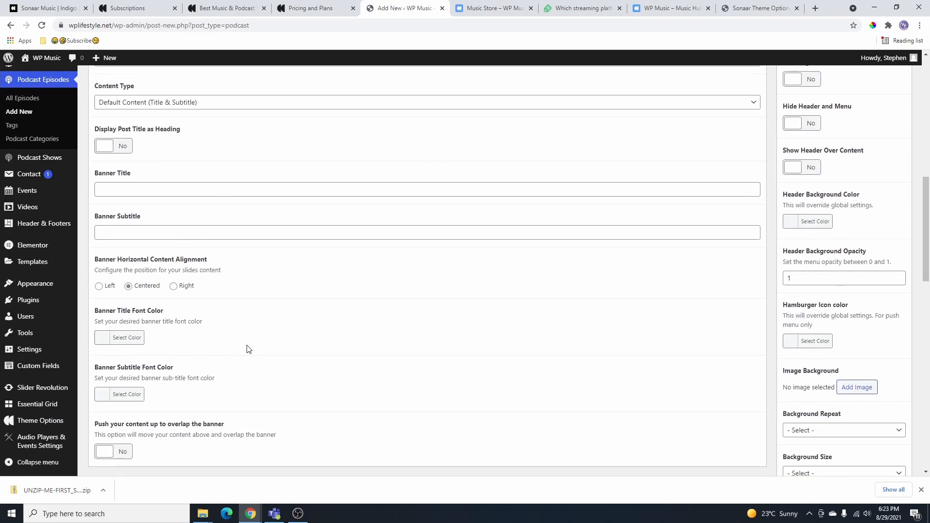
scroll(272, 339, "down", 1)
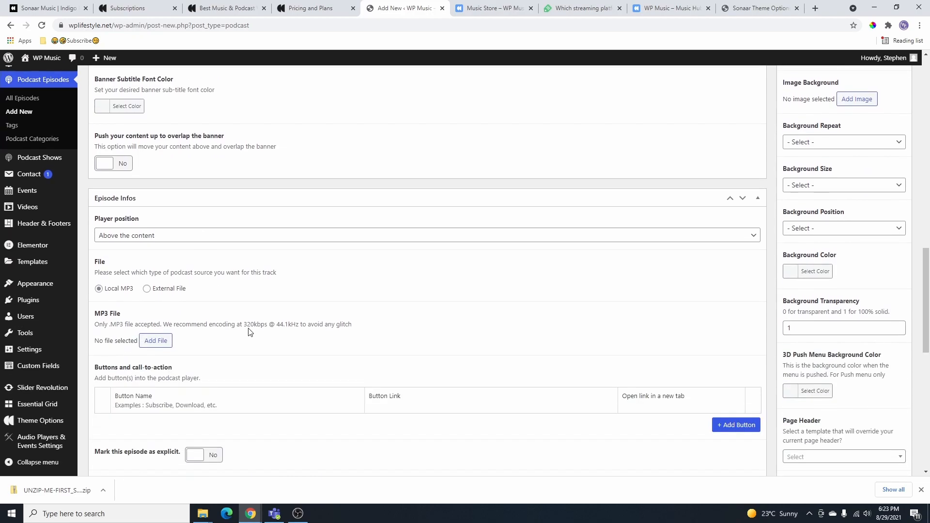
scroll(266, 370, "up", 5)
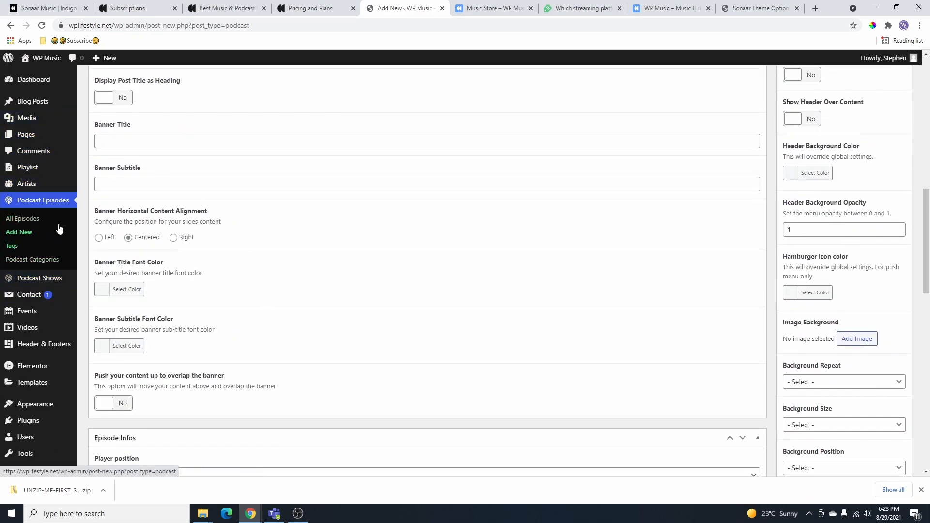
- View the Podcast Categories page, which has no categories yet
left_click(31, 259)
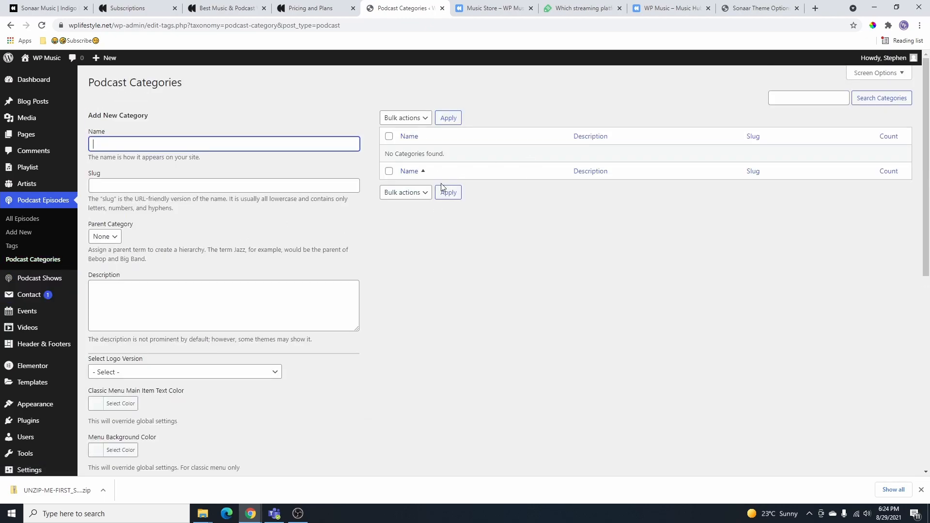
scroll(29, 214, "down", 2)
mouse_move(31, 189)
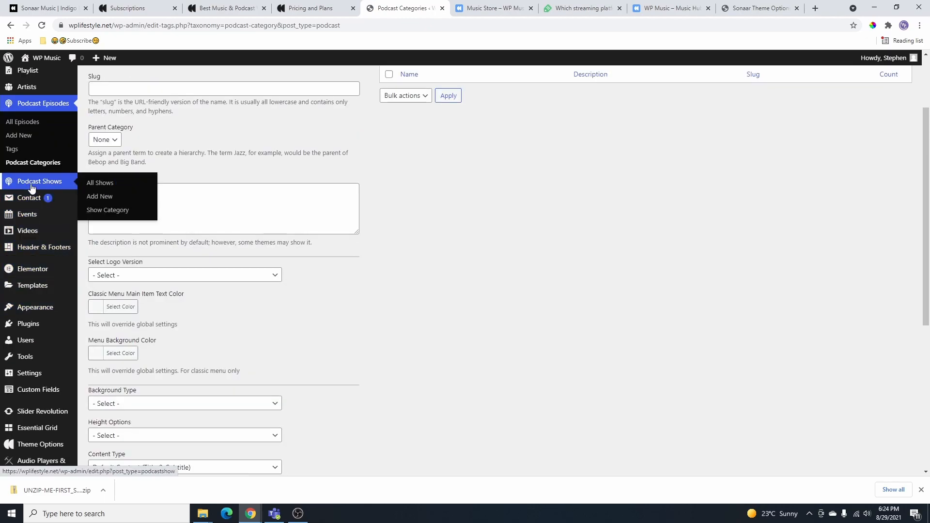
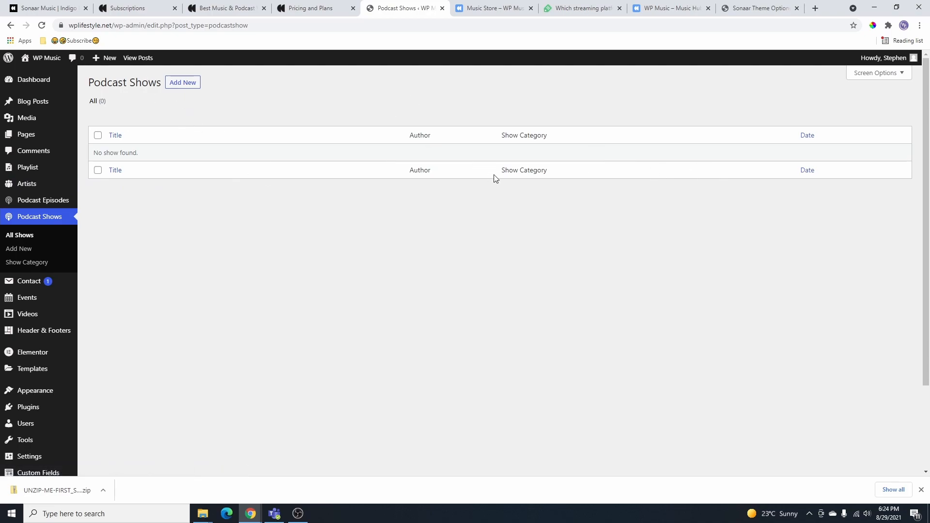
- Open the All Events list and start a new event
scroll(281, 233, "down", 2)
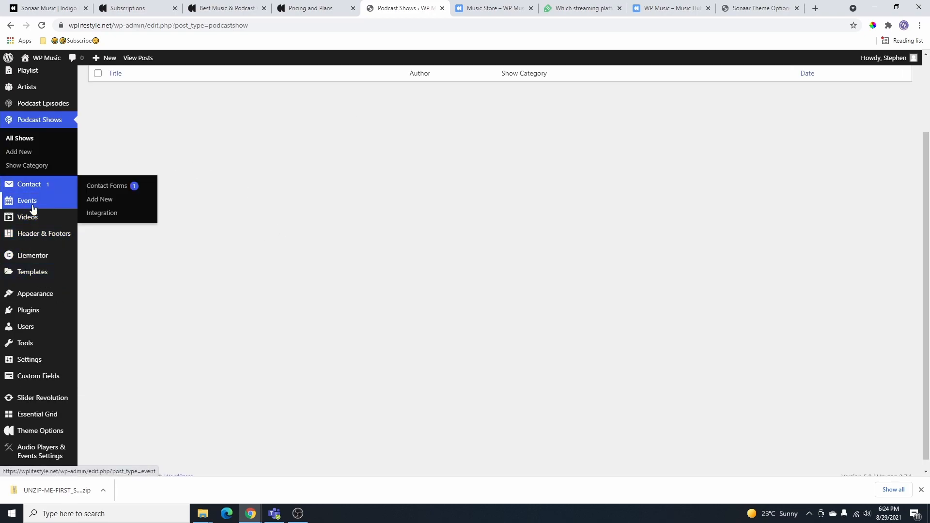
mouse_move(28, 207)
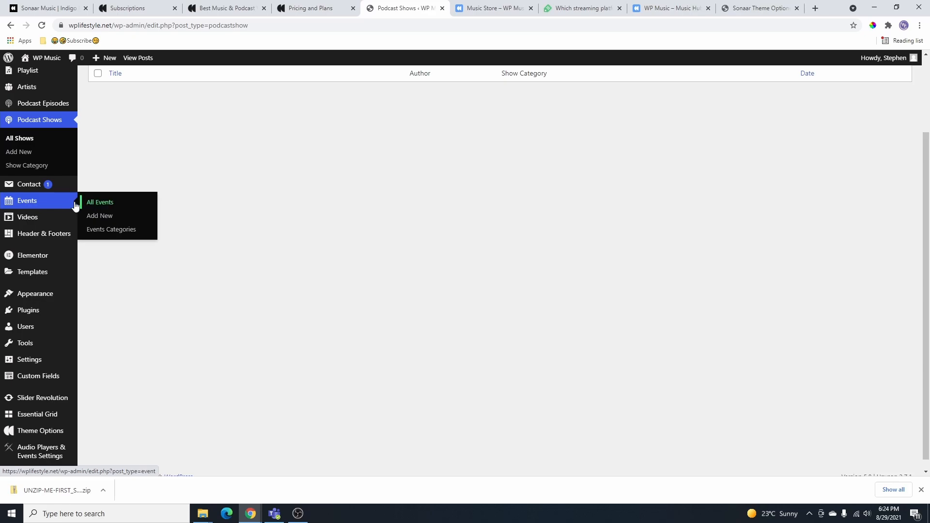
left_click(26, 207)
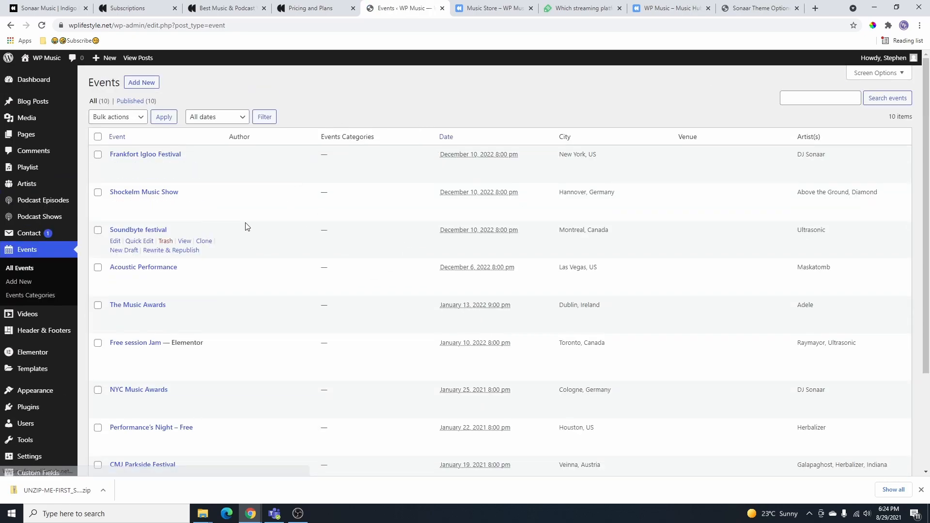
scroll(207, 214, "down", 1)
scroll(245, 322, "down", 3)
scroll(260, 333, "up", 3)
scroll(255, 328, "up", 1)
scroll(208, 257, "up", 1)
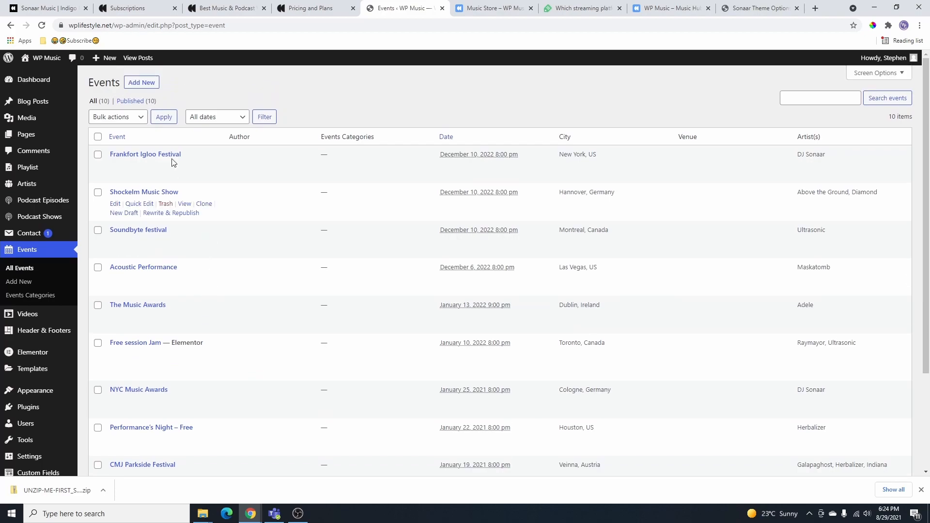
left_click(141, 83)
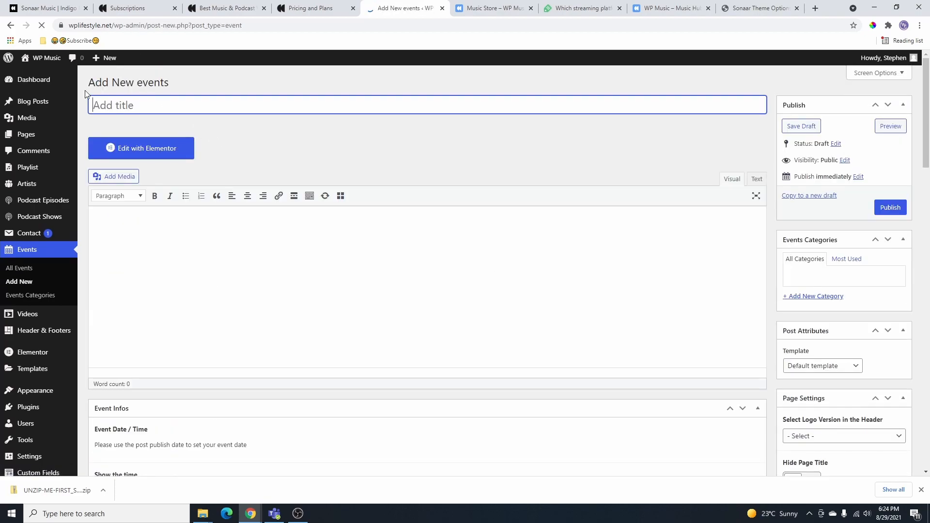
- Look through the new event's description, City, Venue and Map Link Label fields
left_click(177, 257)
scroll(374, 249, "down", 6)
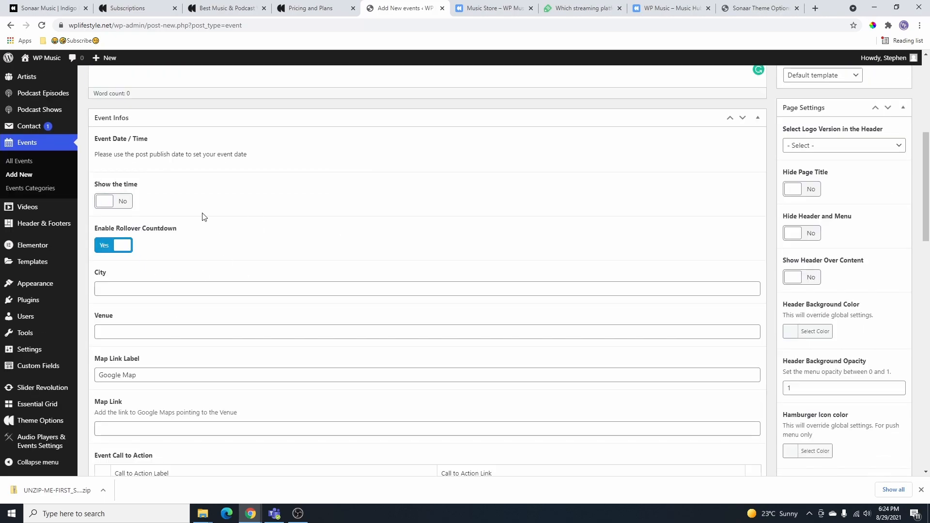
left_click(127, 291)
left_click(128, 333)
scroll(166, 345, "down", 1)
left_click(157, 328)
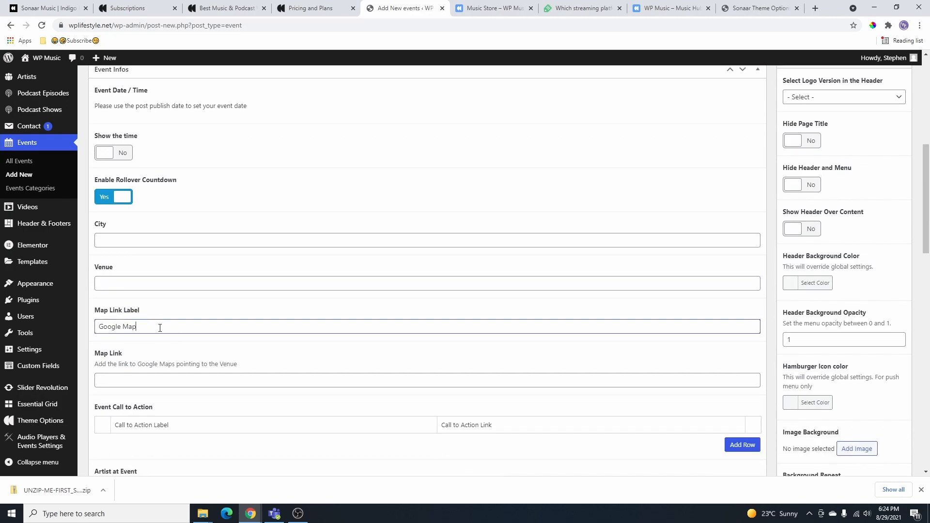
scroll(157, 327, "down", 5)
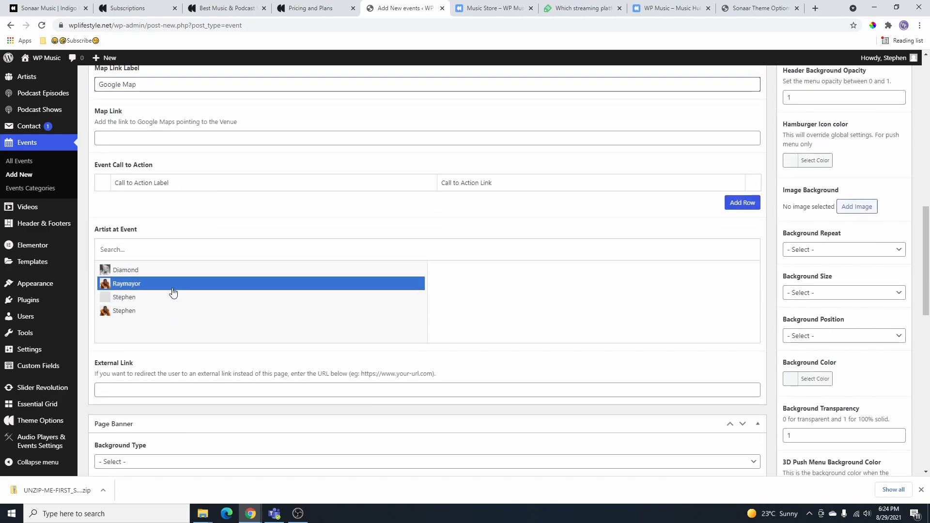
- Assign Raymayor, Diamond and a third artist to the event and publish it
left_click(144, 287)
left_click(145, 271)
left_click(142, 311)
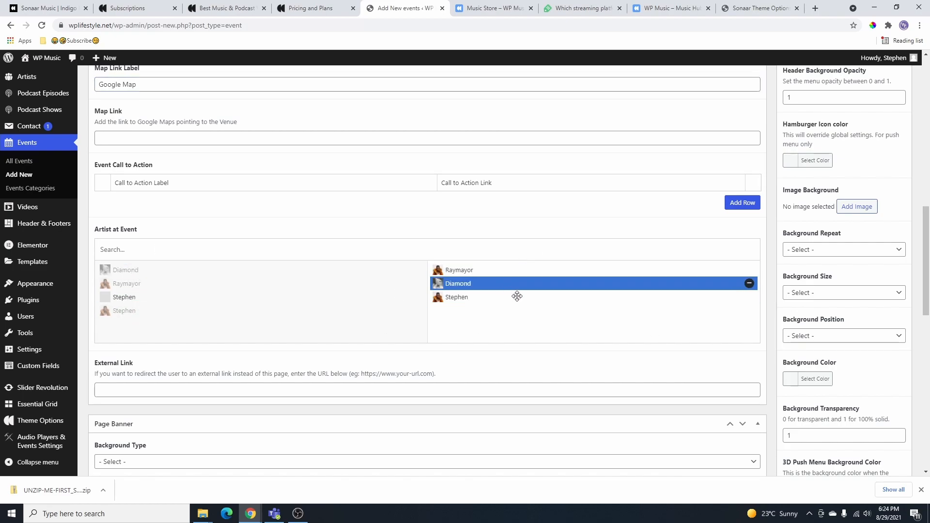
scroll(450, 219, "down", 4)
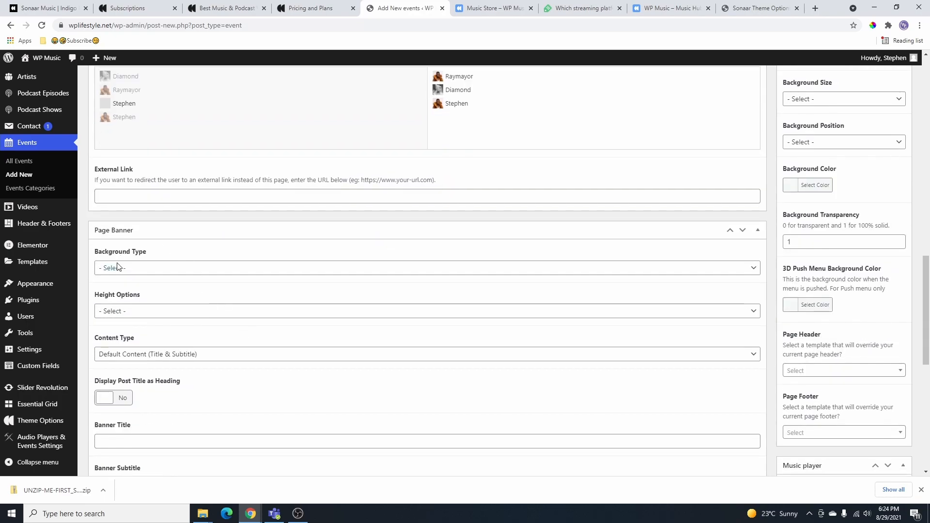
scroll(272, 318, "down", 3)
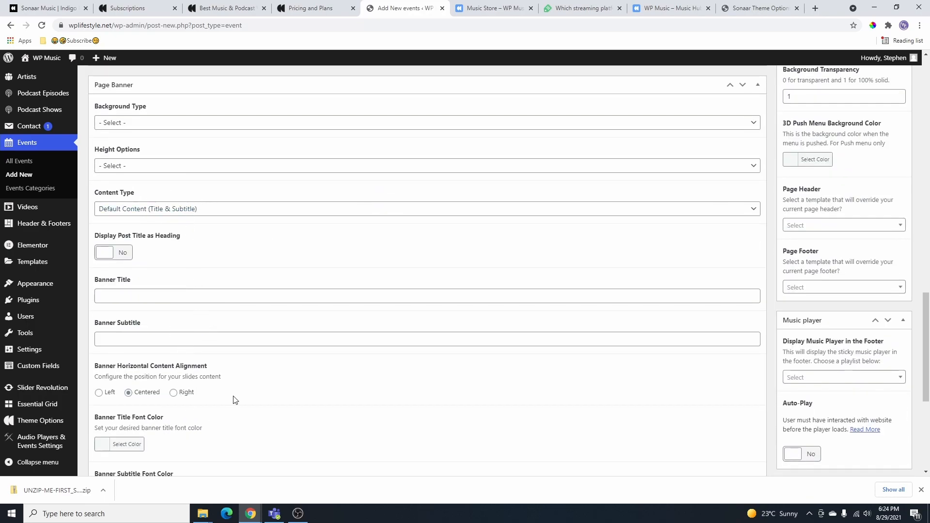
scroll(461, 392, "up", 6)
scroll(497, 393, "up", 14)
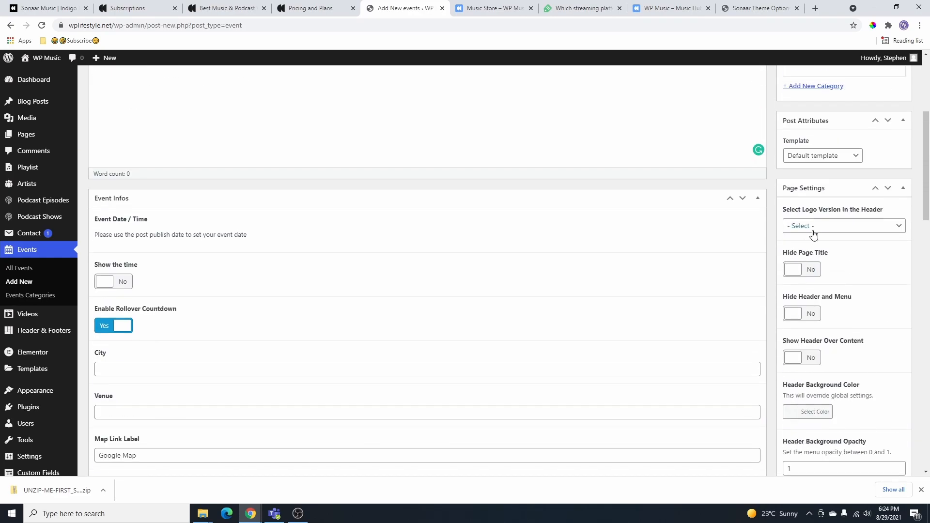
left_click(892, 208)
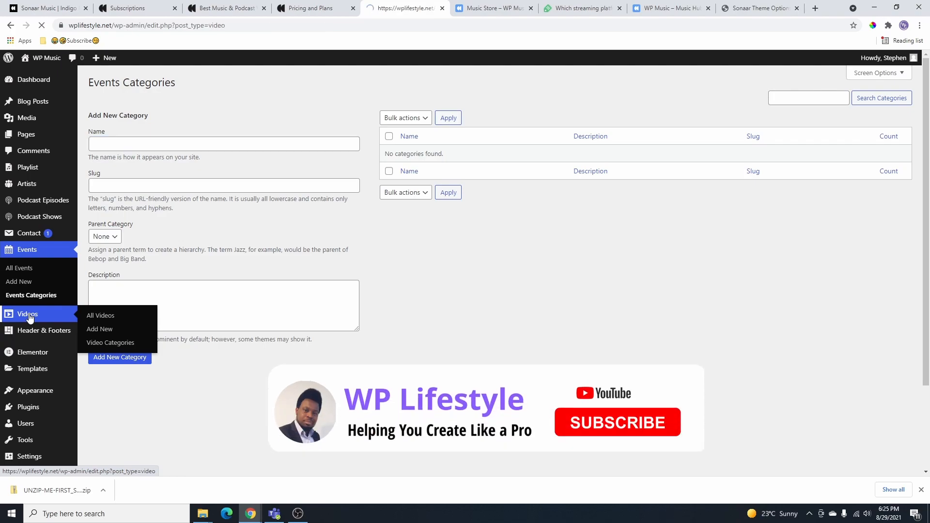
- Open the videos list and look over a new video's edit form
left_click(26, 316)
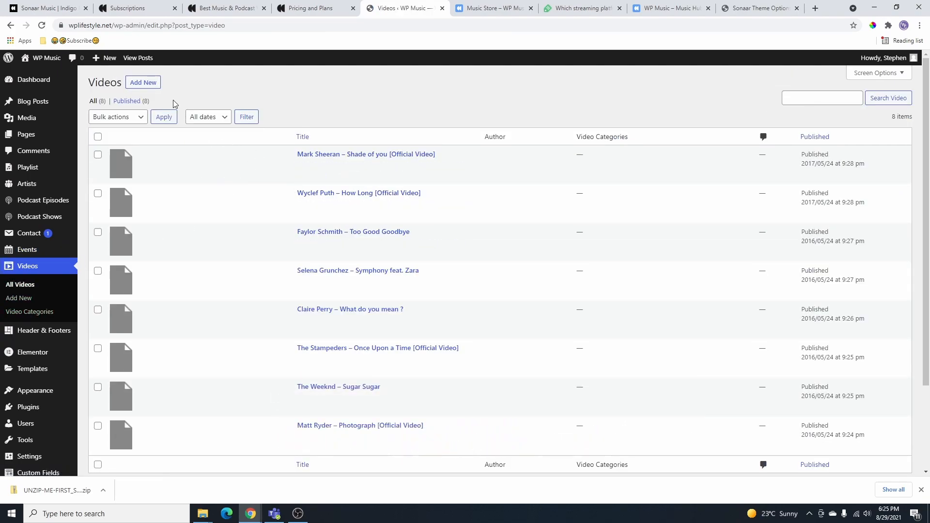
left_click(144, 83)
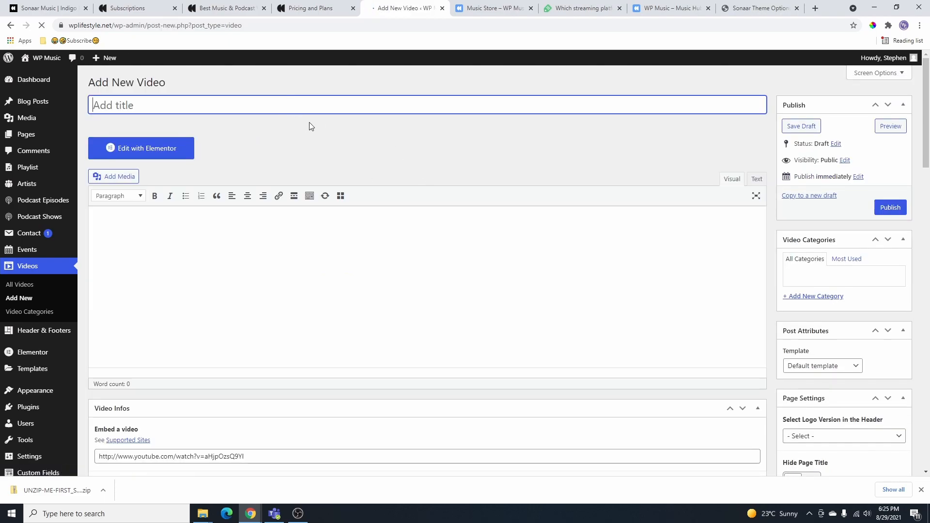
scroll(117, 111, "down", 4)
scroll(256, 198, "down", 2)
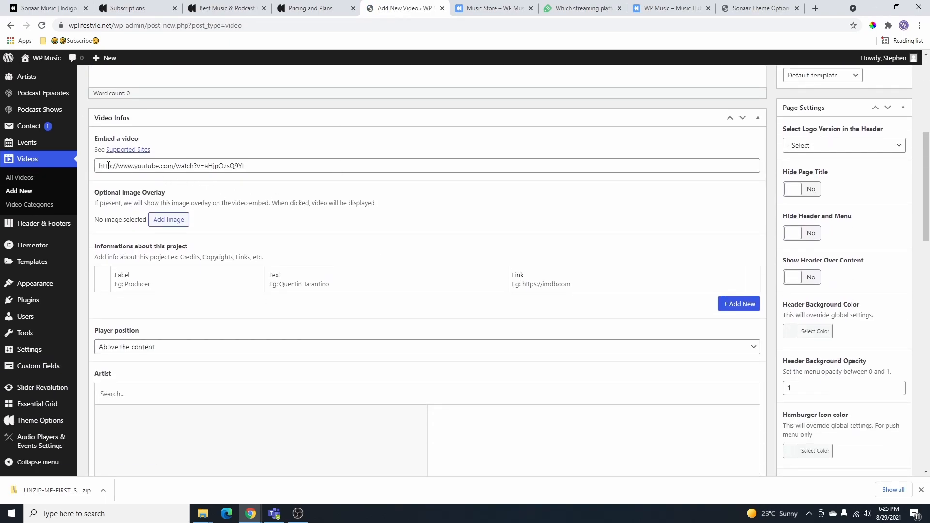
left_click_drag(250, 166, 73, 170)
scroll(309, 301, "up", 2)
scroll(309, 303, "down", 3)
scroll(161, 374, "down", 10)
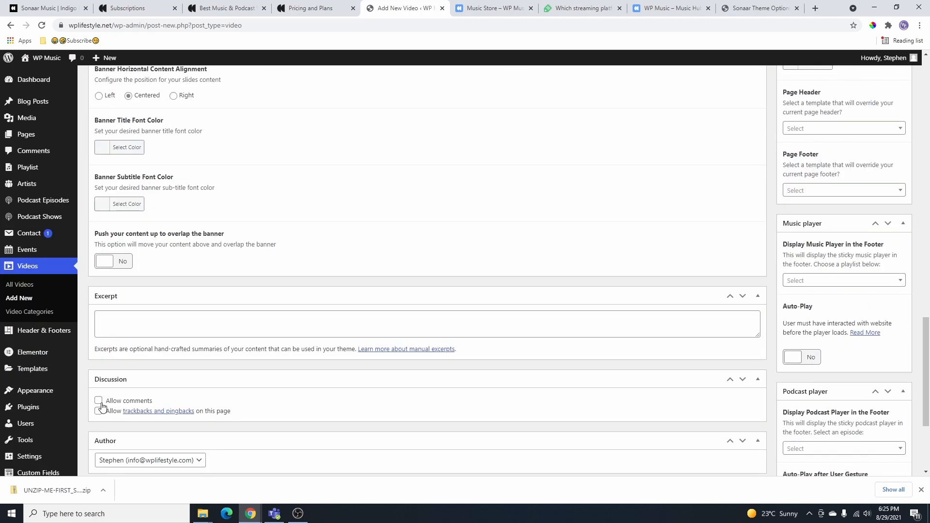
scroll(177, 384, "up", 15)
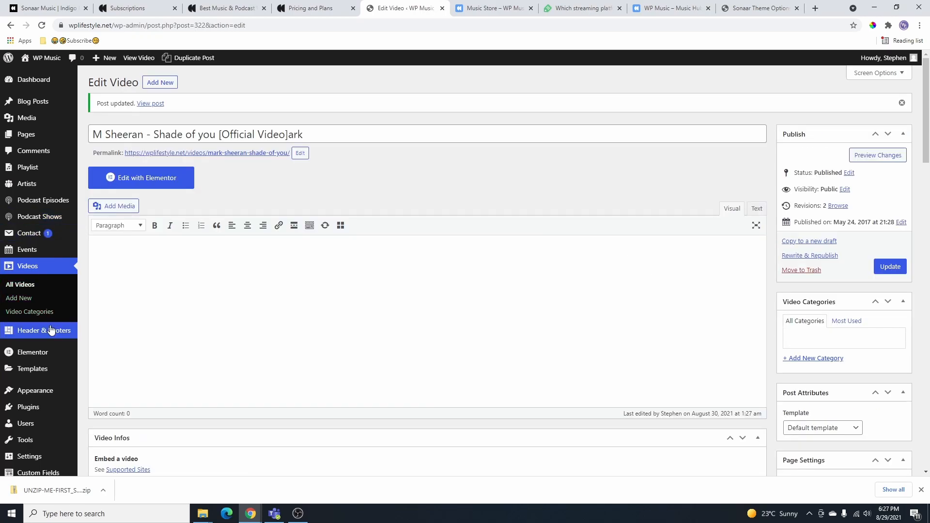
- Check the Music Store page in the next tab and return to the video editor
key("ctrl+Tab")
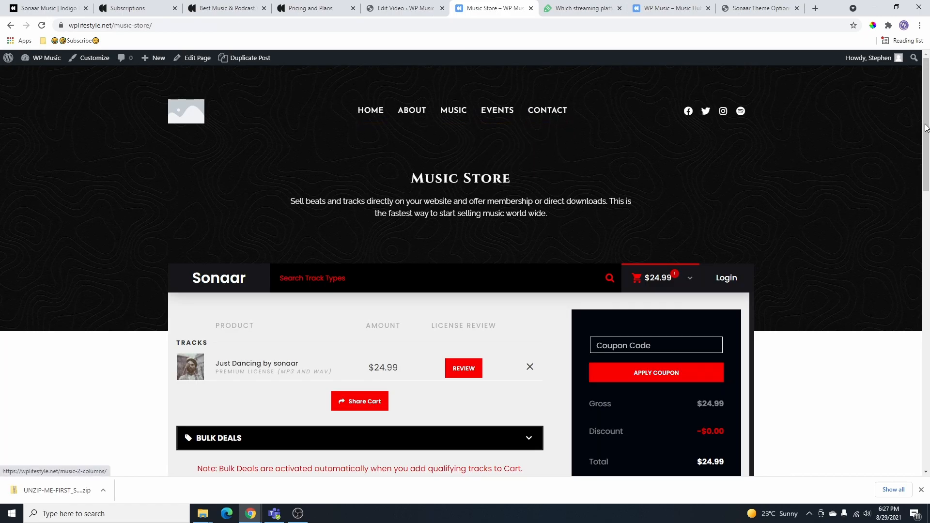
left_click_drag(927, 108, 921, 389)
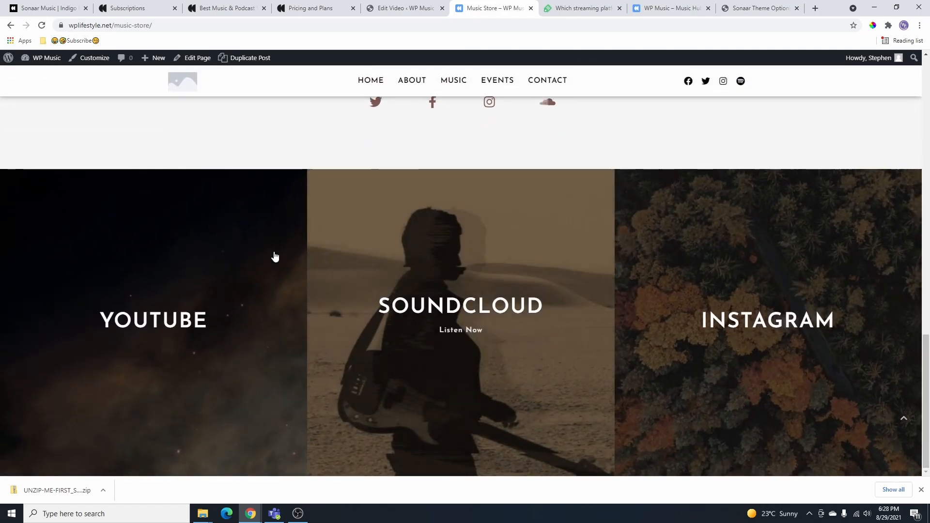
scroll(293, 272, "up", 5)
left_click(421, 10)
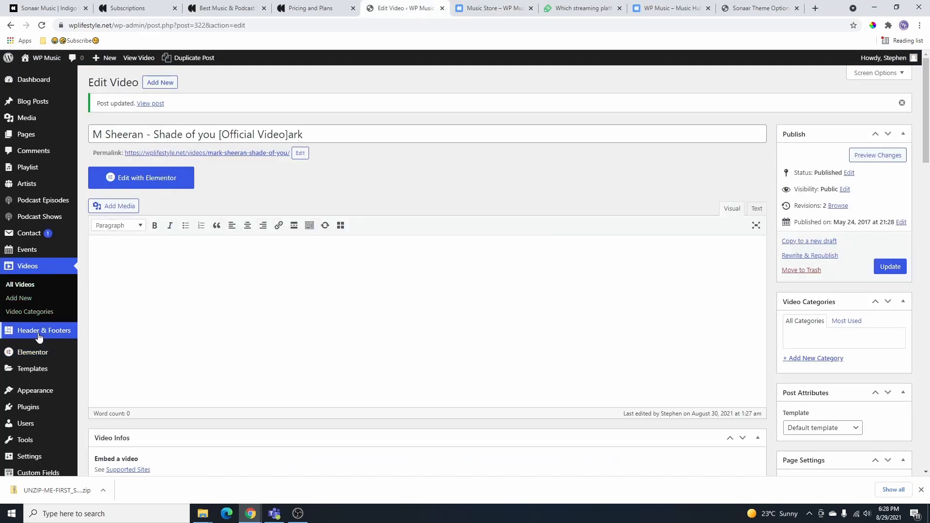
mouse_move(52, 335)
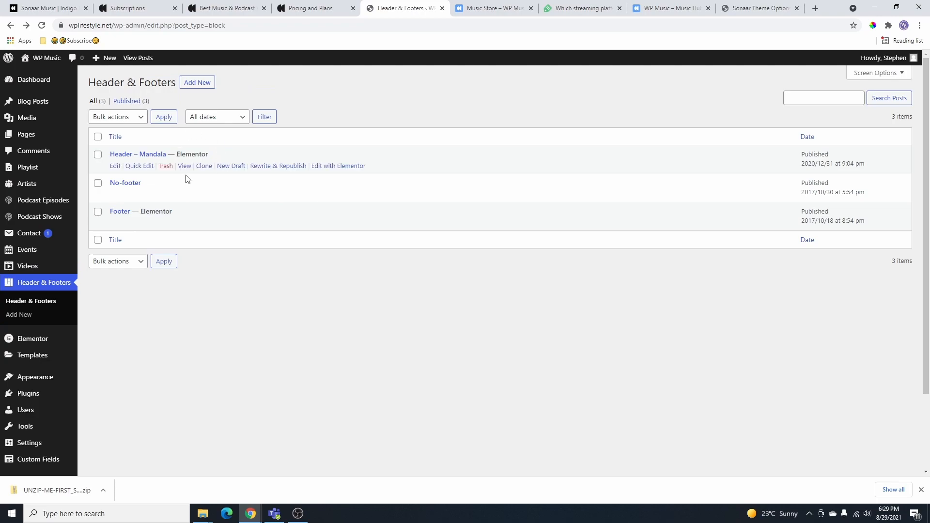
mouse_move(202, 179)
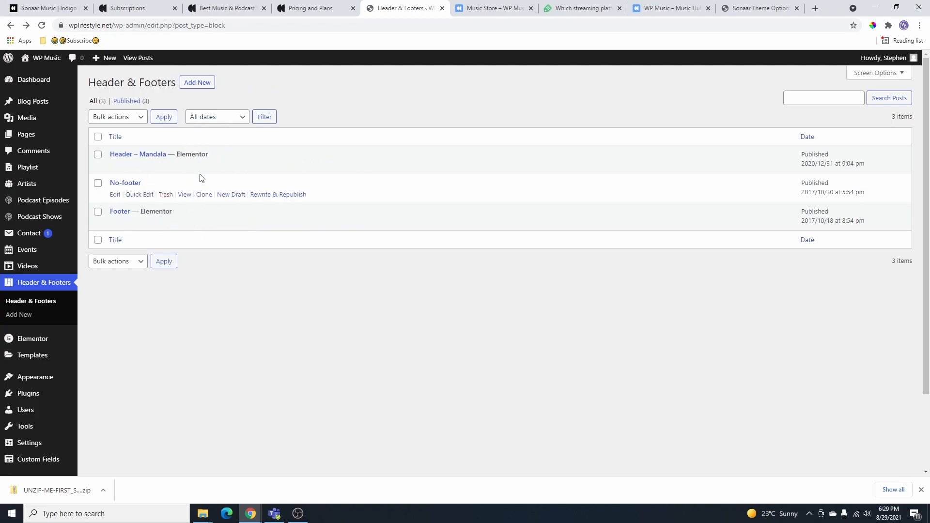
mouse_move(237, 158)
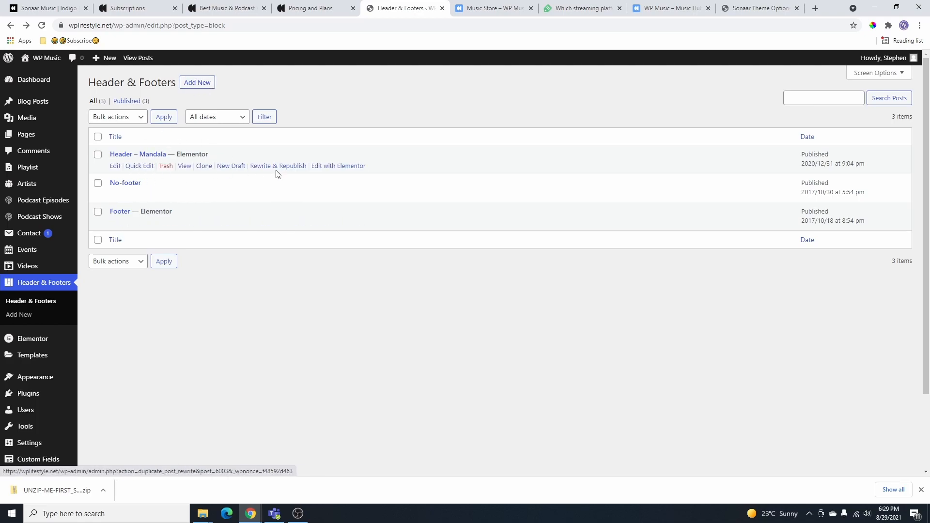
- Open the Header – Mandala template in Elementor and select the site logo at mobile width
left_click(342, 166)
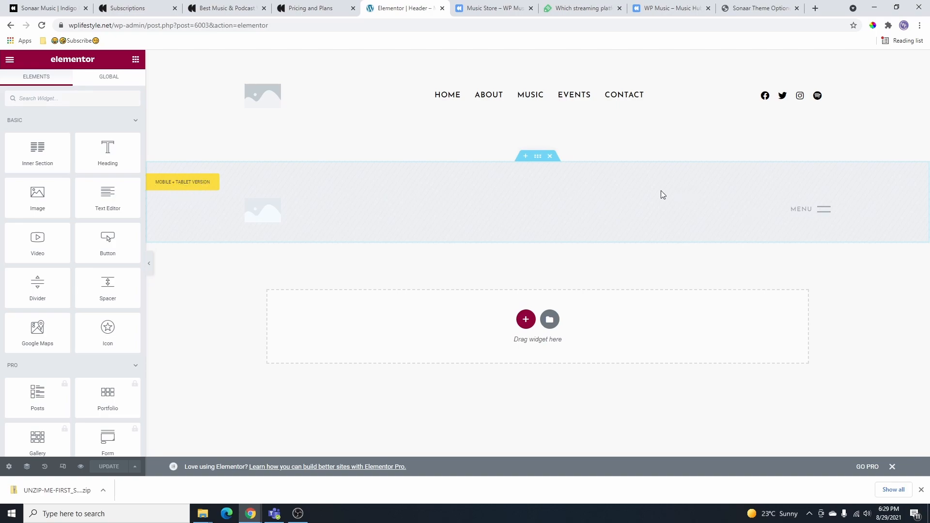
left_click(63, 466)
left_click(495, 59)
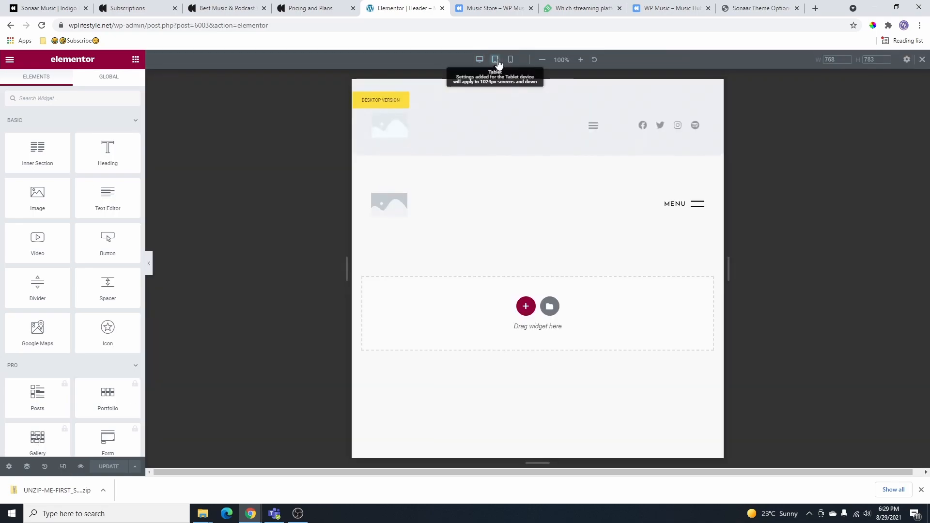
left_click(511, 60)
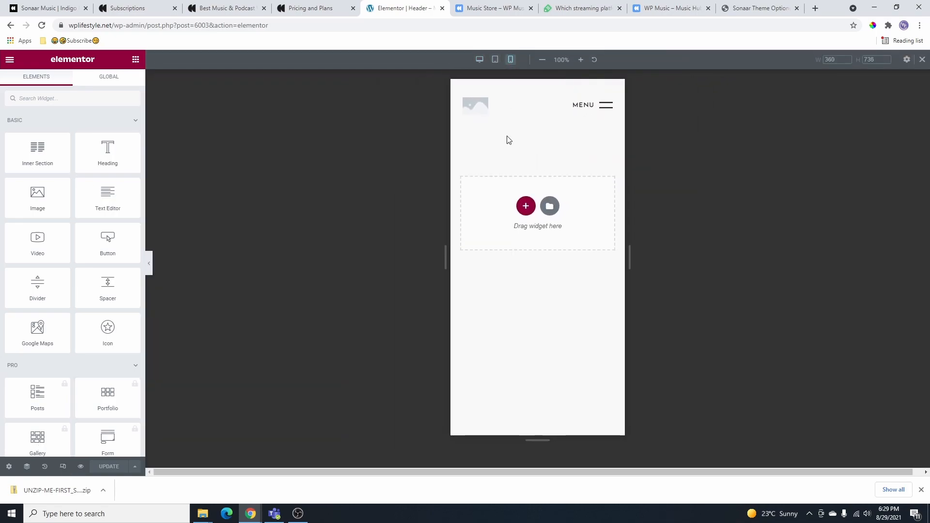
left_click(522, 109)
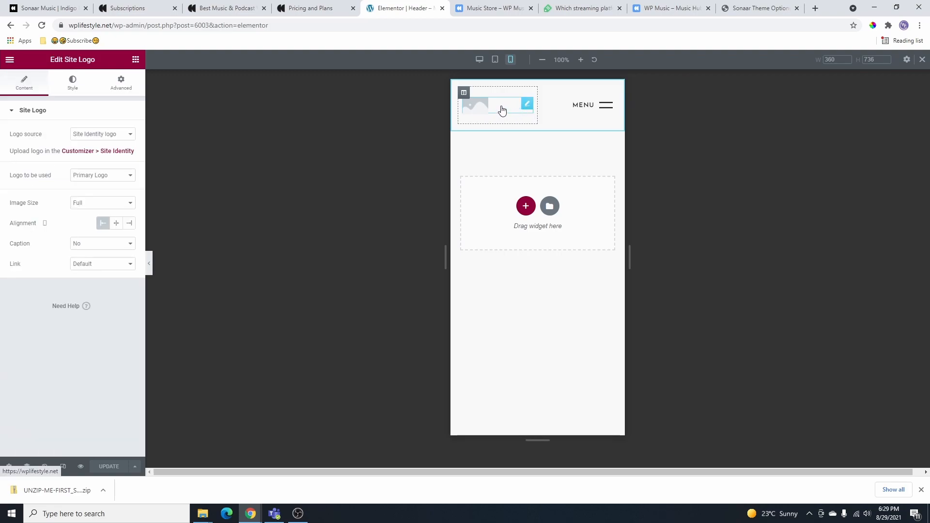
left_click(72, 79)
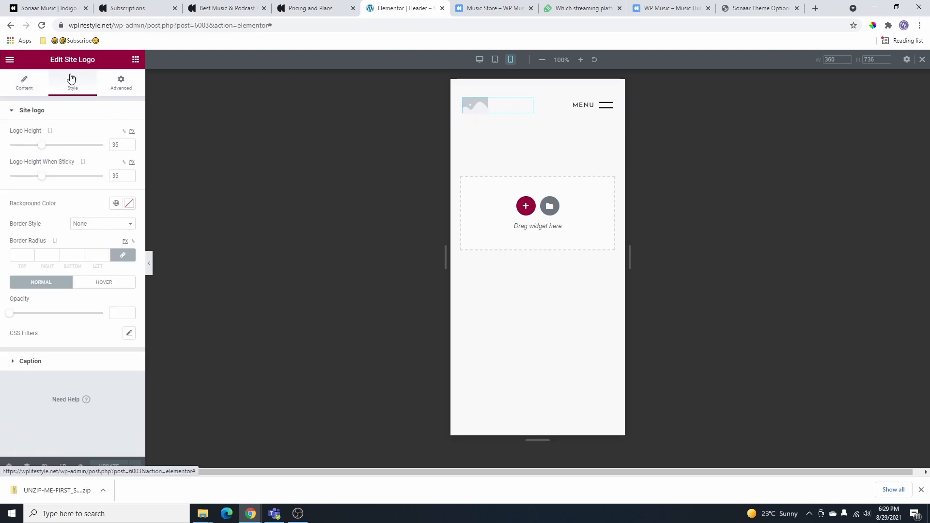
left_click(25, 83)
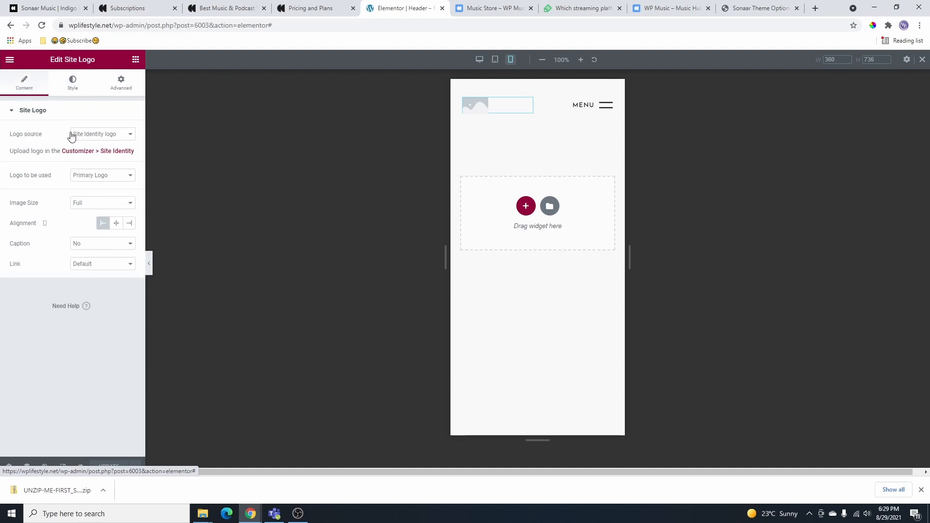
- Set the logo source to Custom Logo Image with signature-1.png as primary logo, and update
left_click(112, 135)
left_click(103, 152)
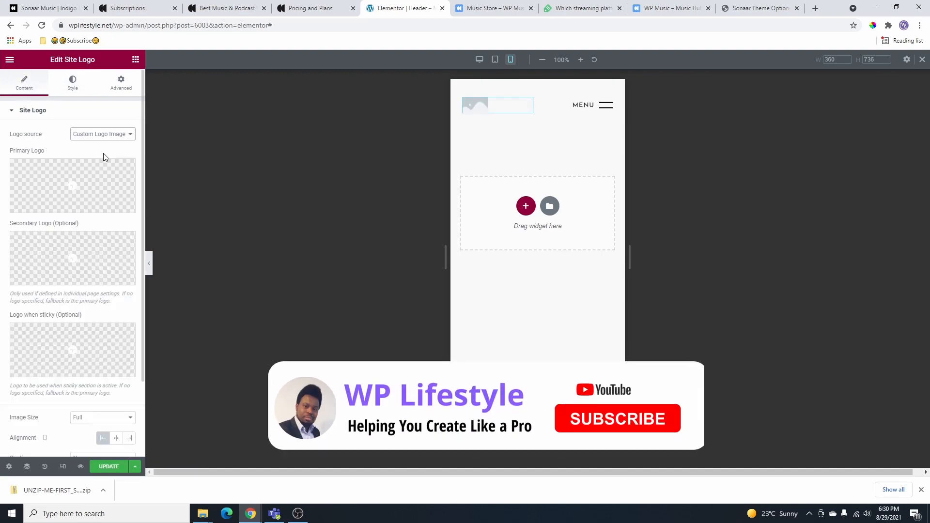
left_click(79, 189)
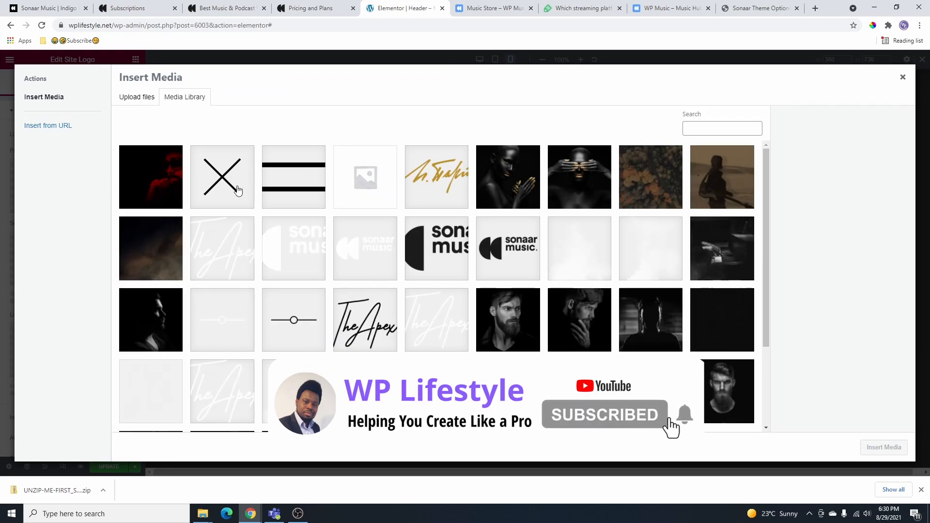
left_click(446, 258)
left_click(442, 195)
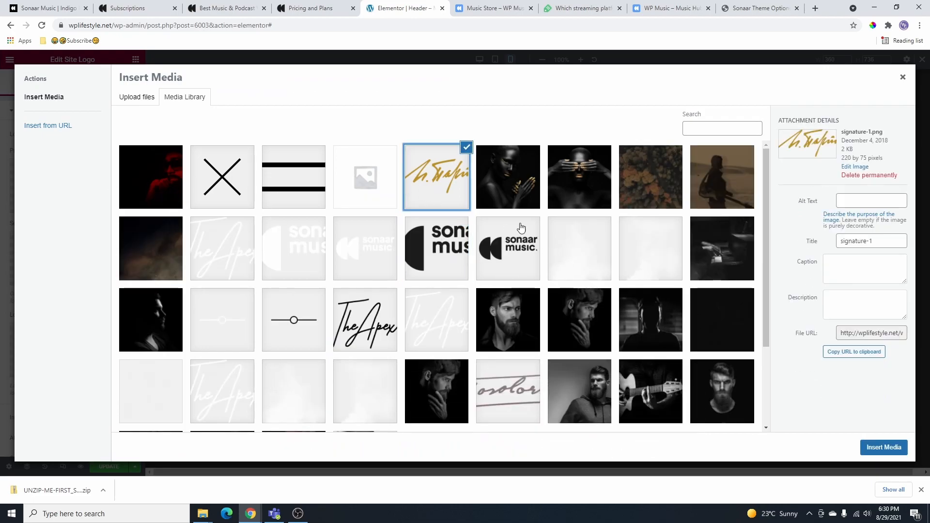
left_click(885, 449)
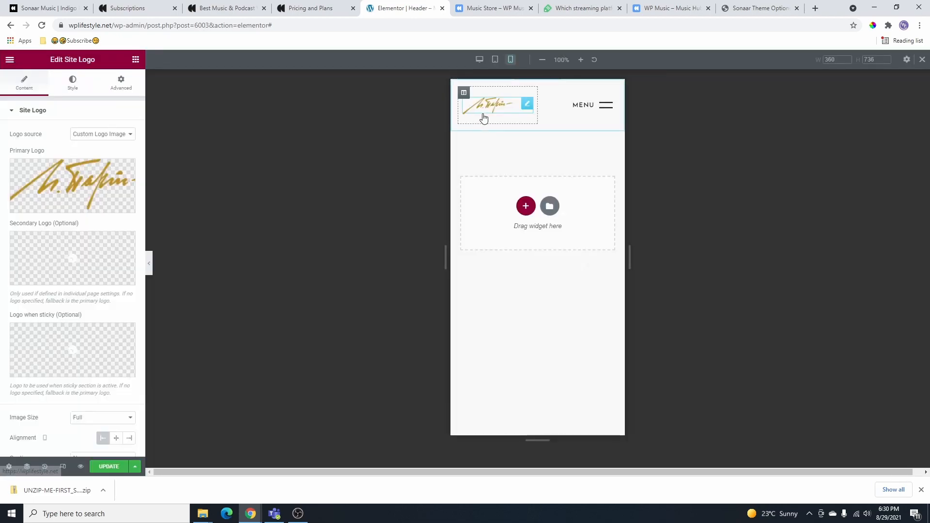
scroll(119, 456, "down", 1)
left_click(113, 467)
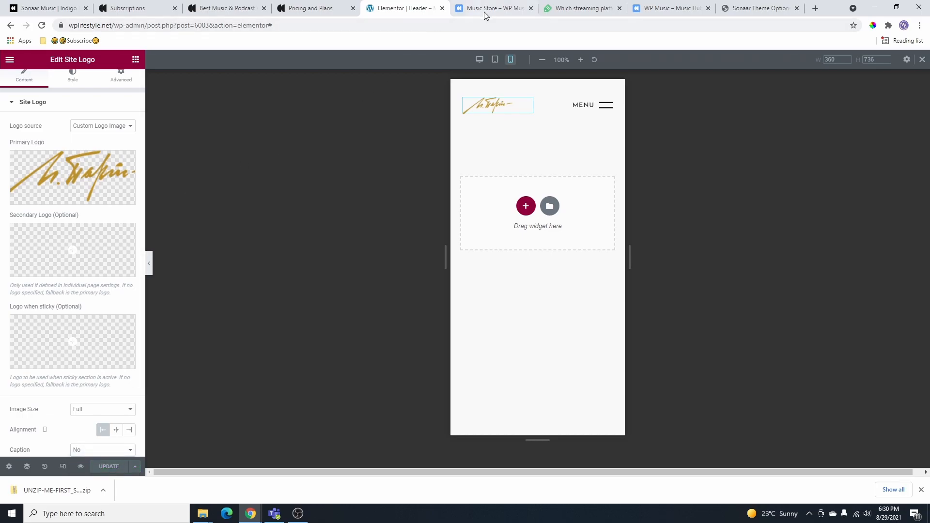
left_click(494, 8)
key("F5")
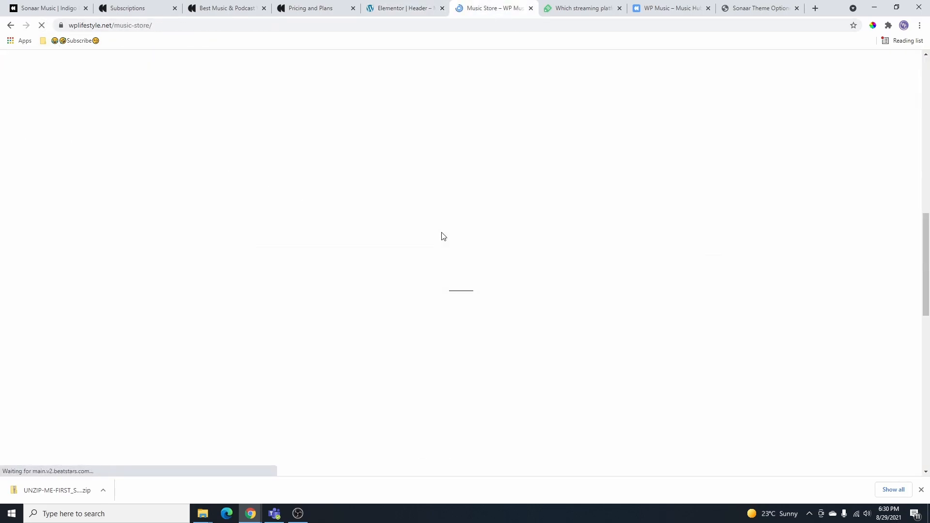
scroll(458, 170, "up", 3)
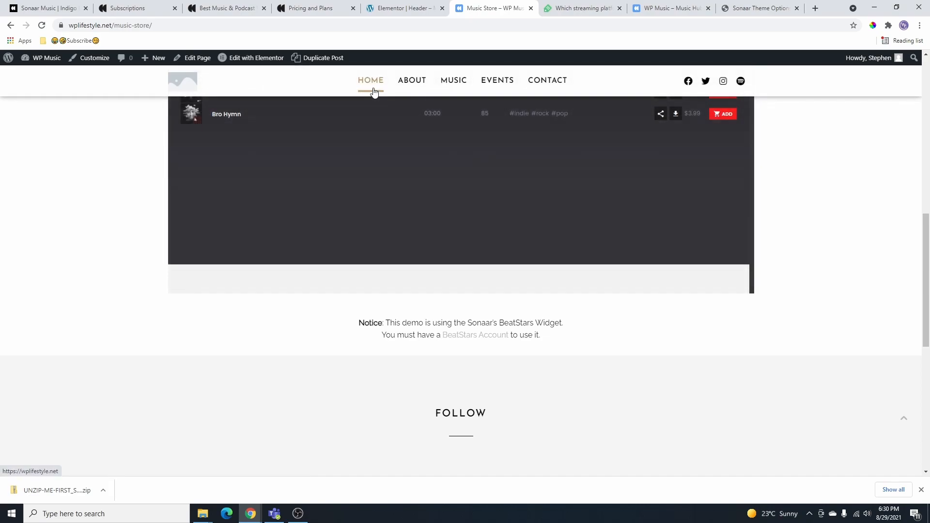
left_click(371, 81)
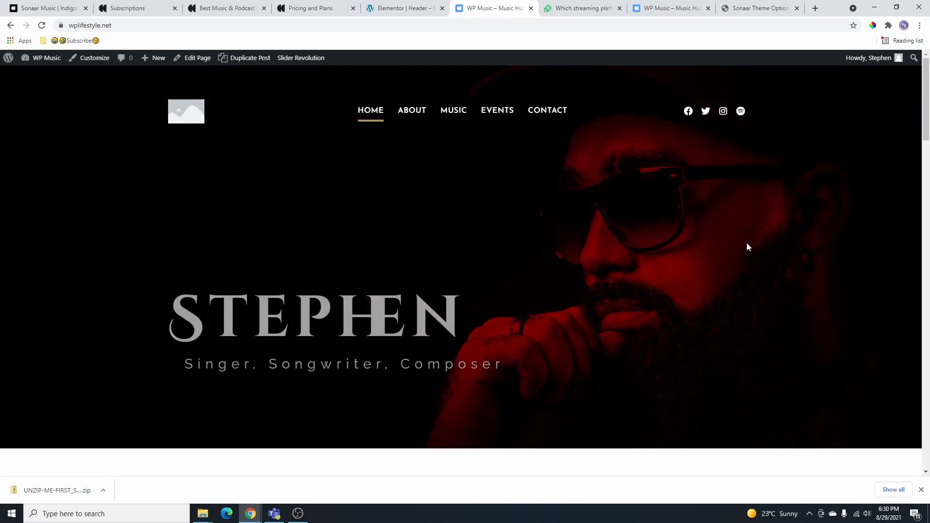
key("ctrl+shift+i")
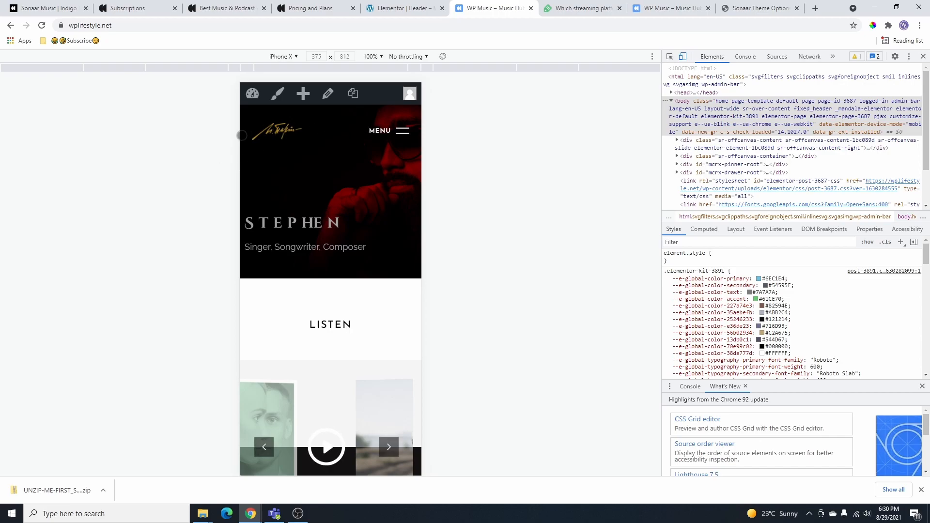
key("ctrl+shift+i")
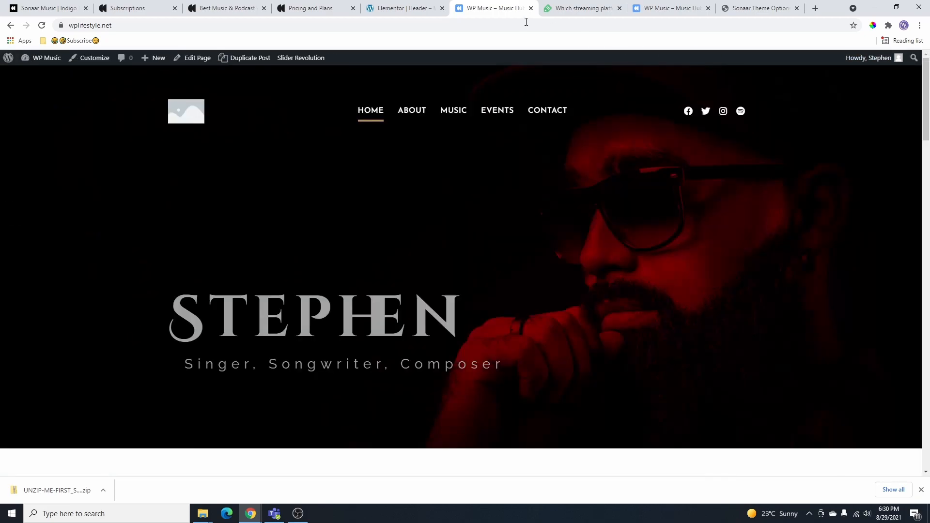
left_click(424, 6)
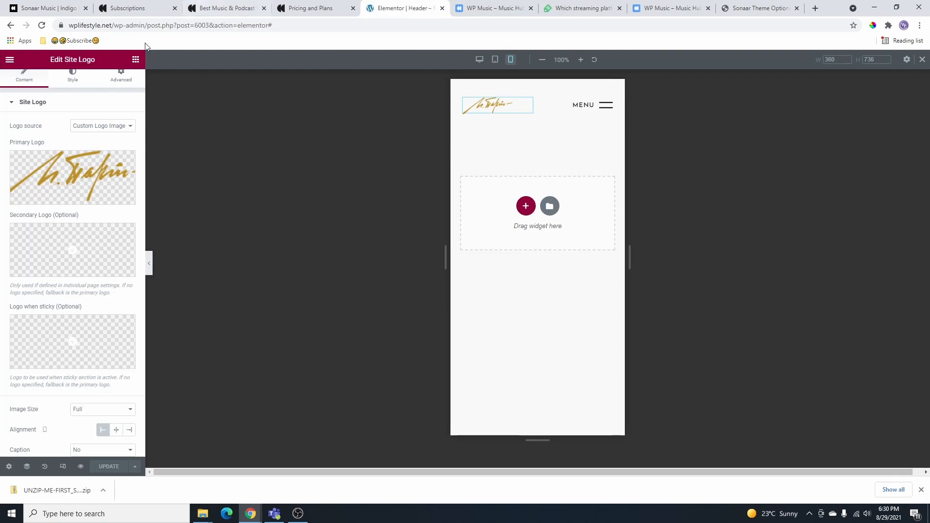
- Exit to the dashboard and open the Footer template in Elementor, scrolled to FOLLOW
left_click(10, 58)
left_click(54, 225)
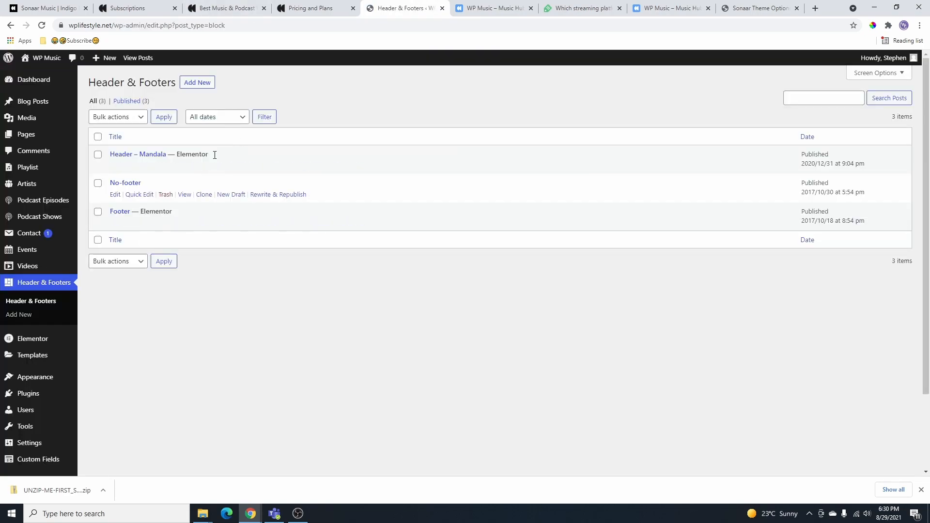
left_click(334, 224)
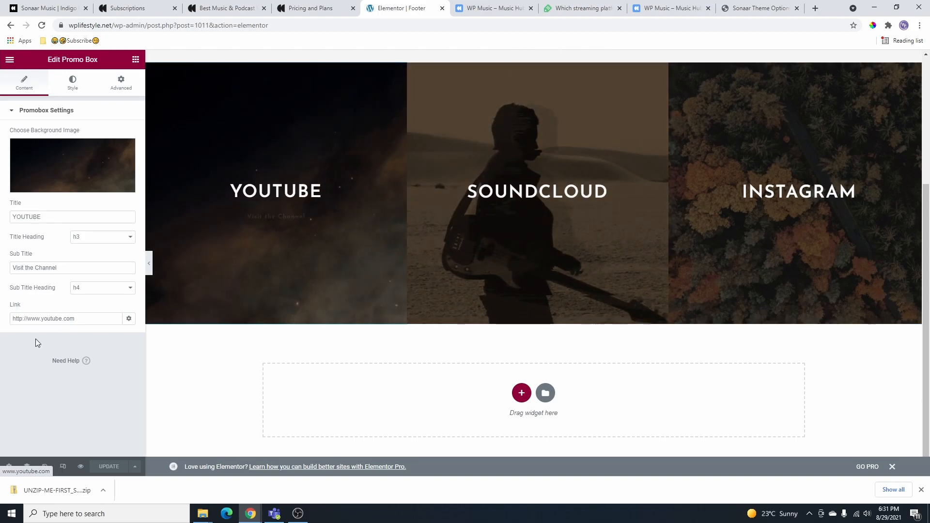
left_click_drag(82, 320, 11, 320)
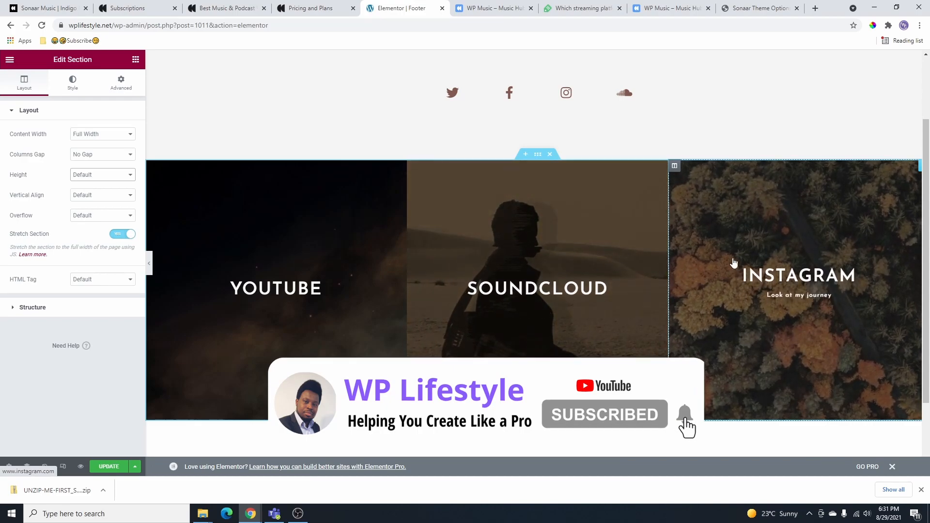
scroll(487, 199, "up", 2)
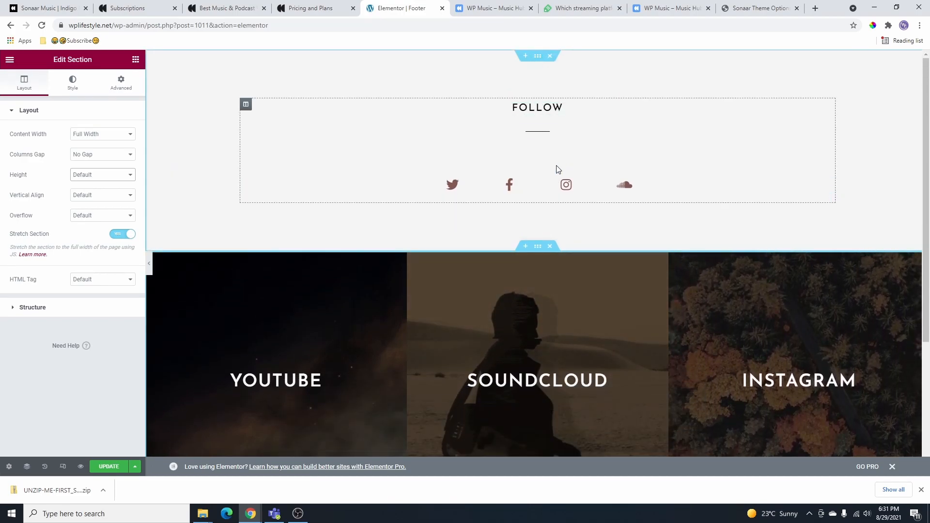
- Set the FOLLOW section's top and bottom padding to 0 and drag it below the promo cards
scroll(557, 220, "down", 1)
scroll(559, 220, "down", 1)
scroll(563, 289, "up", 2)
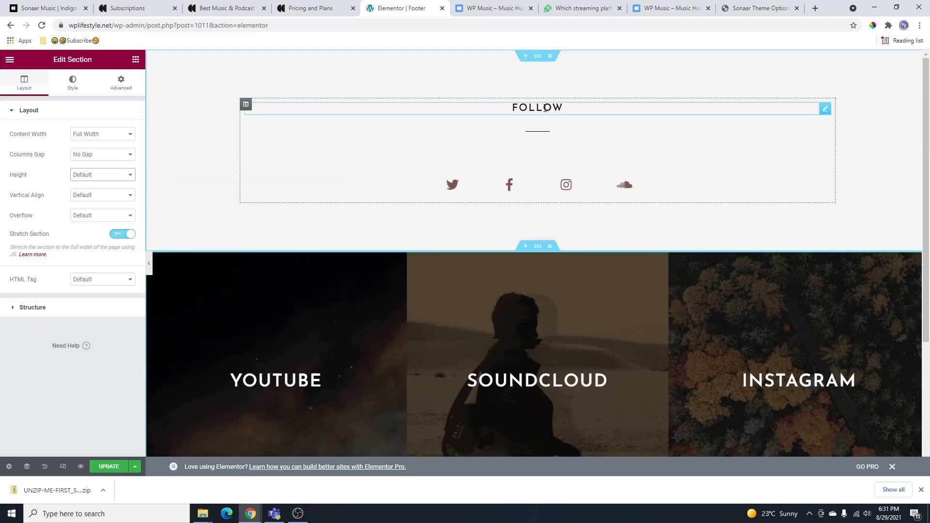
left_click(537, 57)
left_click(115, 85)
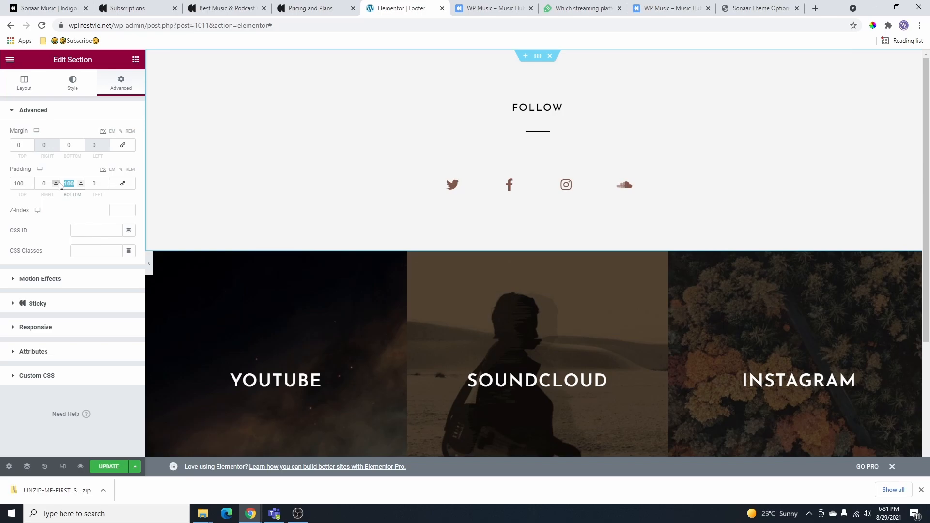
type("0")
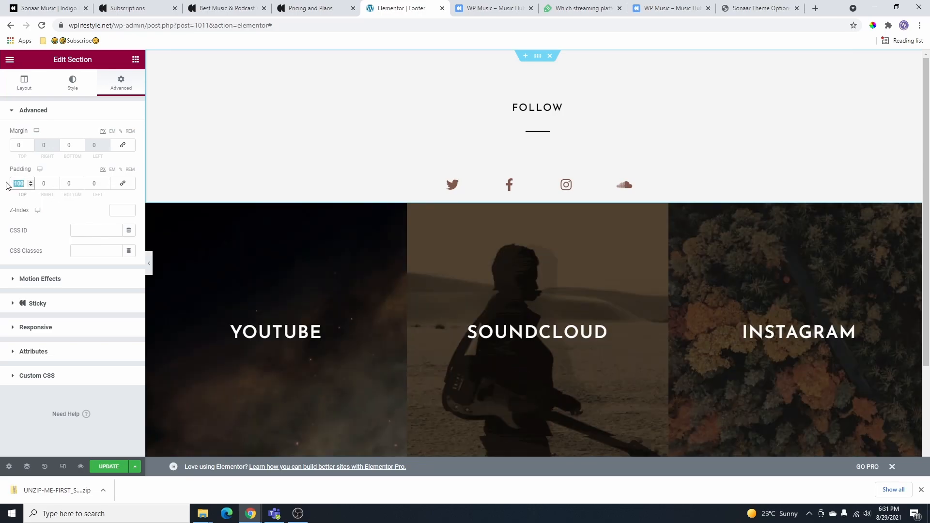
type("0")
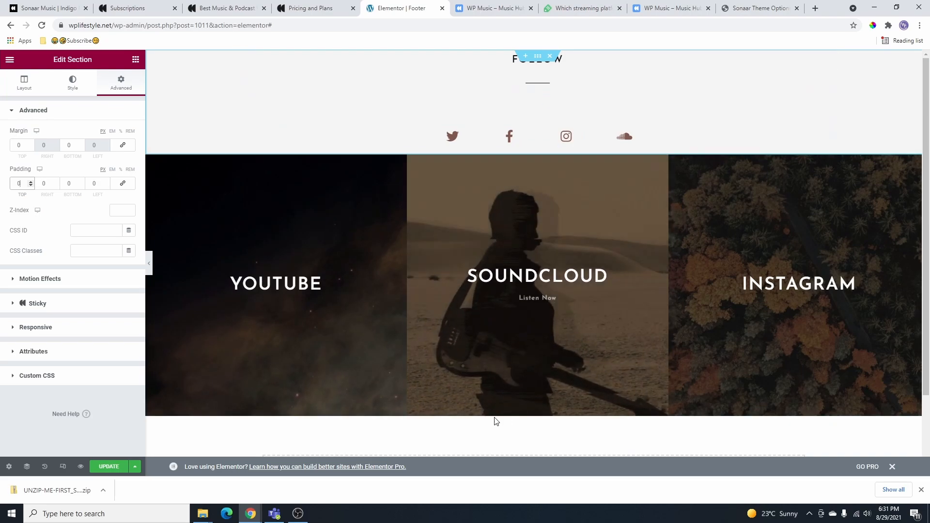
left_click_drag(537, 56, 567, 316)
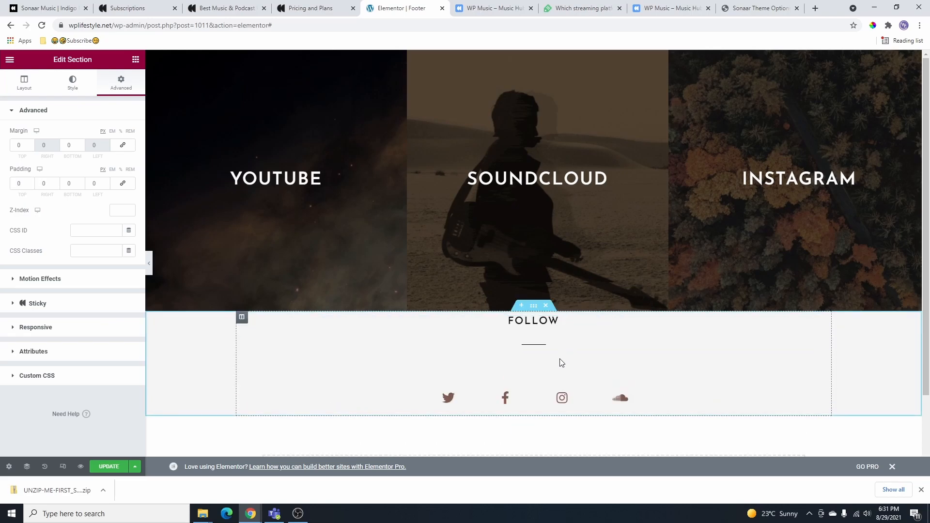
- Delete the divider under the FOLLOW heading
left_click(565, 347)
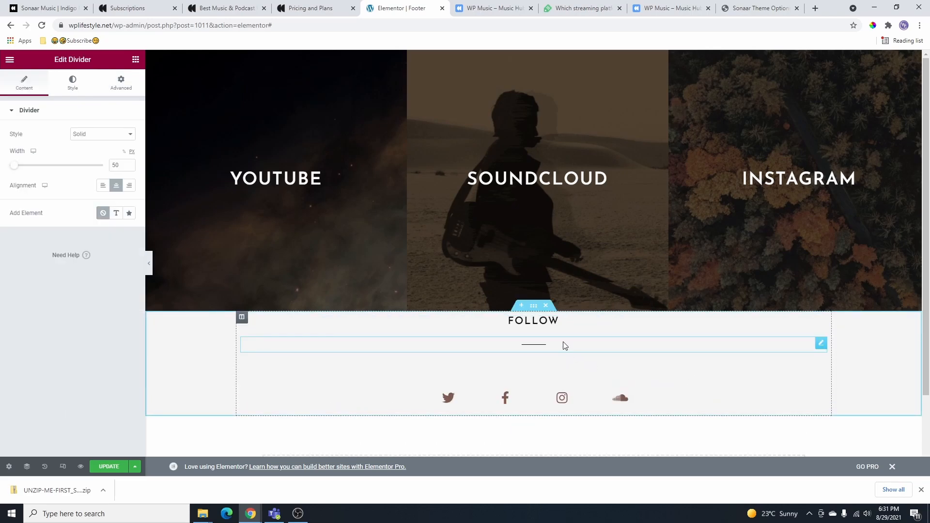
right_click(634, 342)
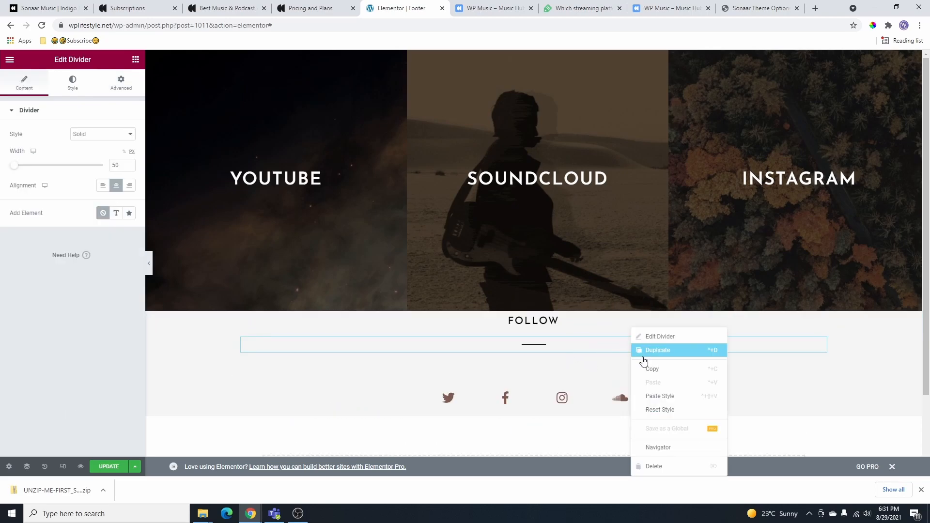
left_click(658, 466)
- Give the FOLLOW heading an unlinked 15 px top margin and update the footer
left_click(821, 323)
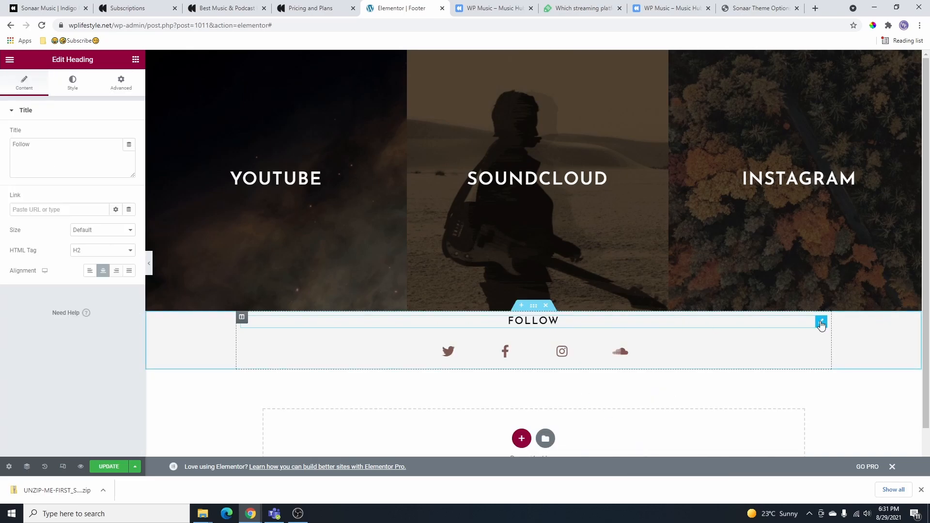
left_click(127, 83)
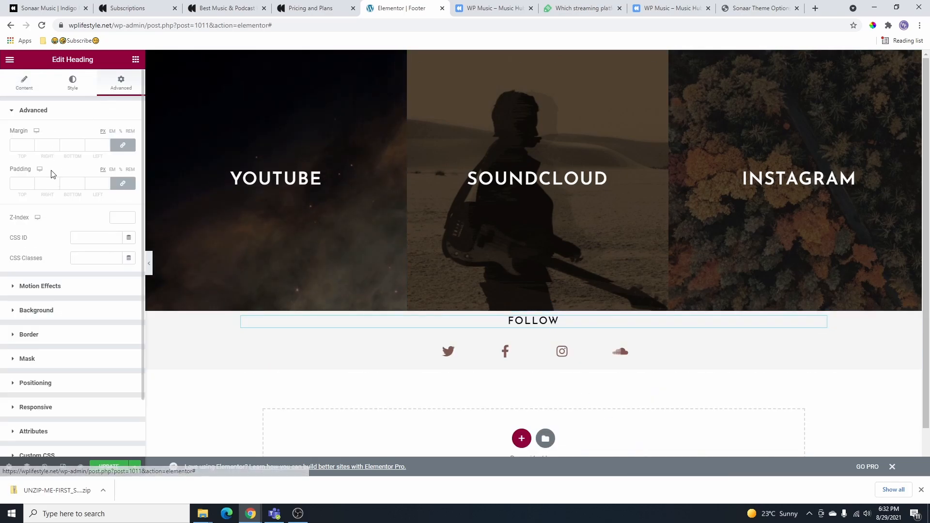
left_click(122, 145)
left_click(28, 144)
left_click(29, 144)
left_click(28, 145)
left_click(31, 143)
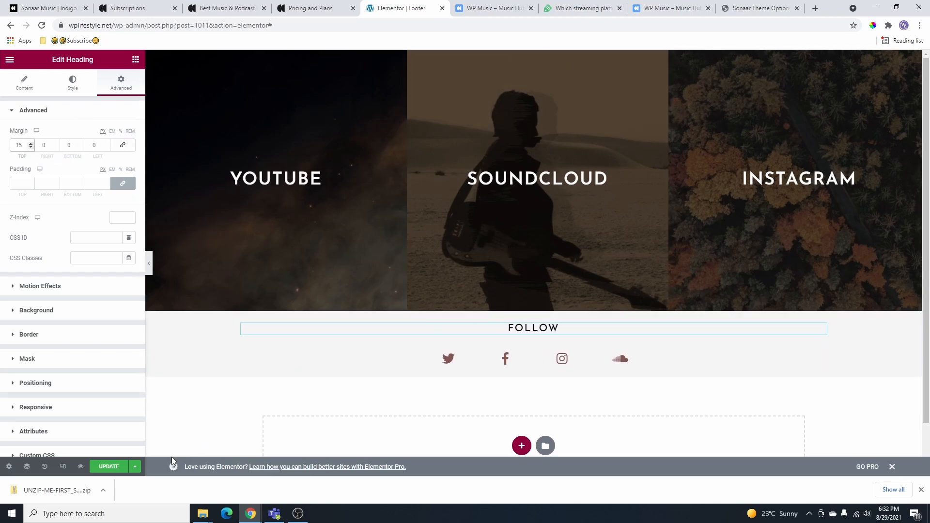
left_click(108, 467)
- Scroll the live home page down to the footer and reload it to show the saved changes
left_click(494, 9)
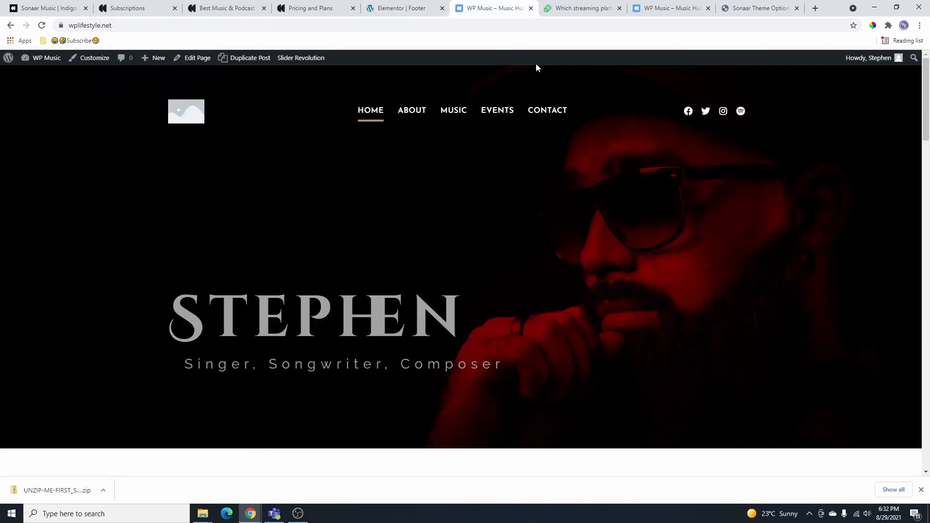
scroll(535, 308, "down", 15)
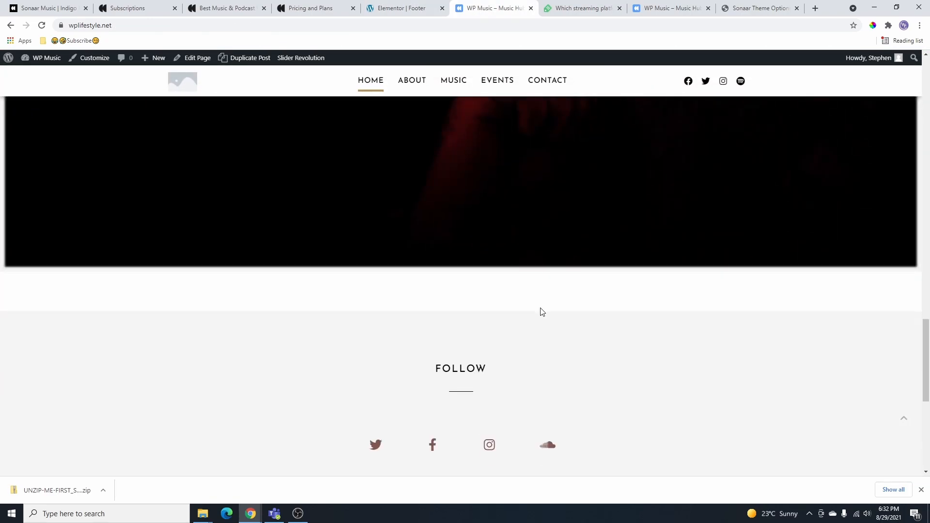
scroll(548, 281, "down", 5)
scroll(441, 136, "up", 1)
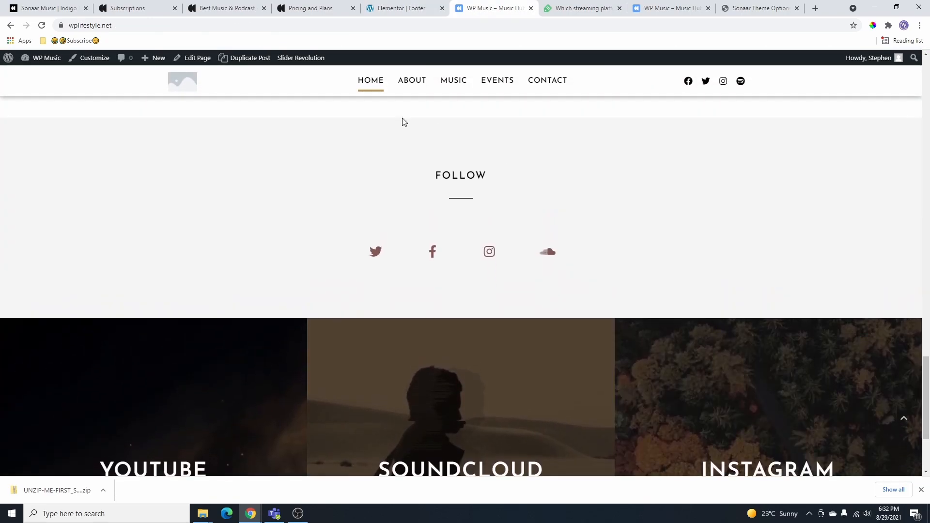
scroll(598, 251, "down", 3)
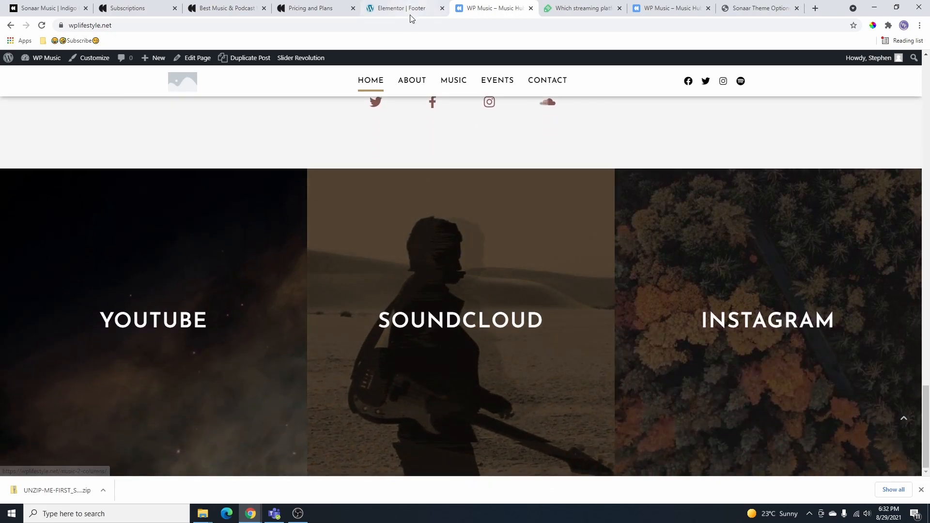
left_click(43, 26)
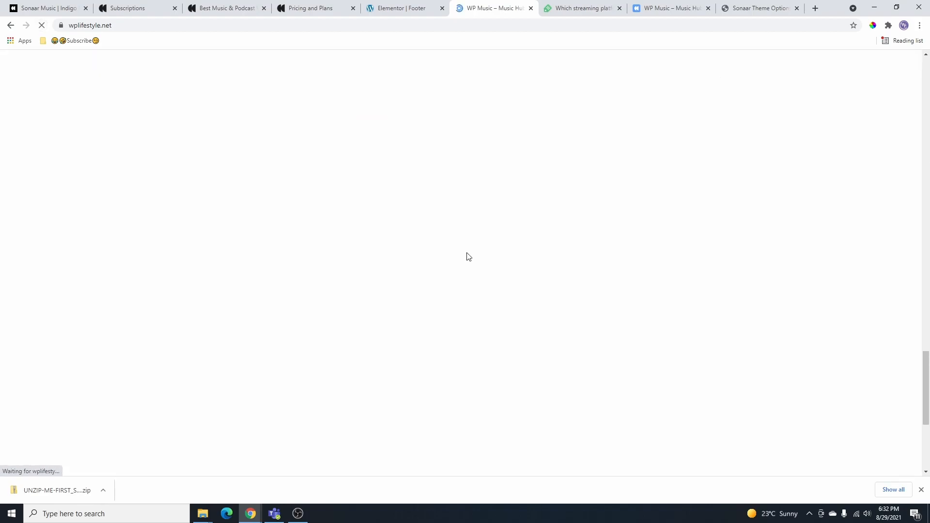